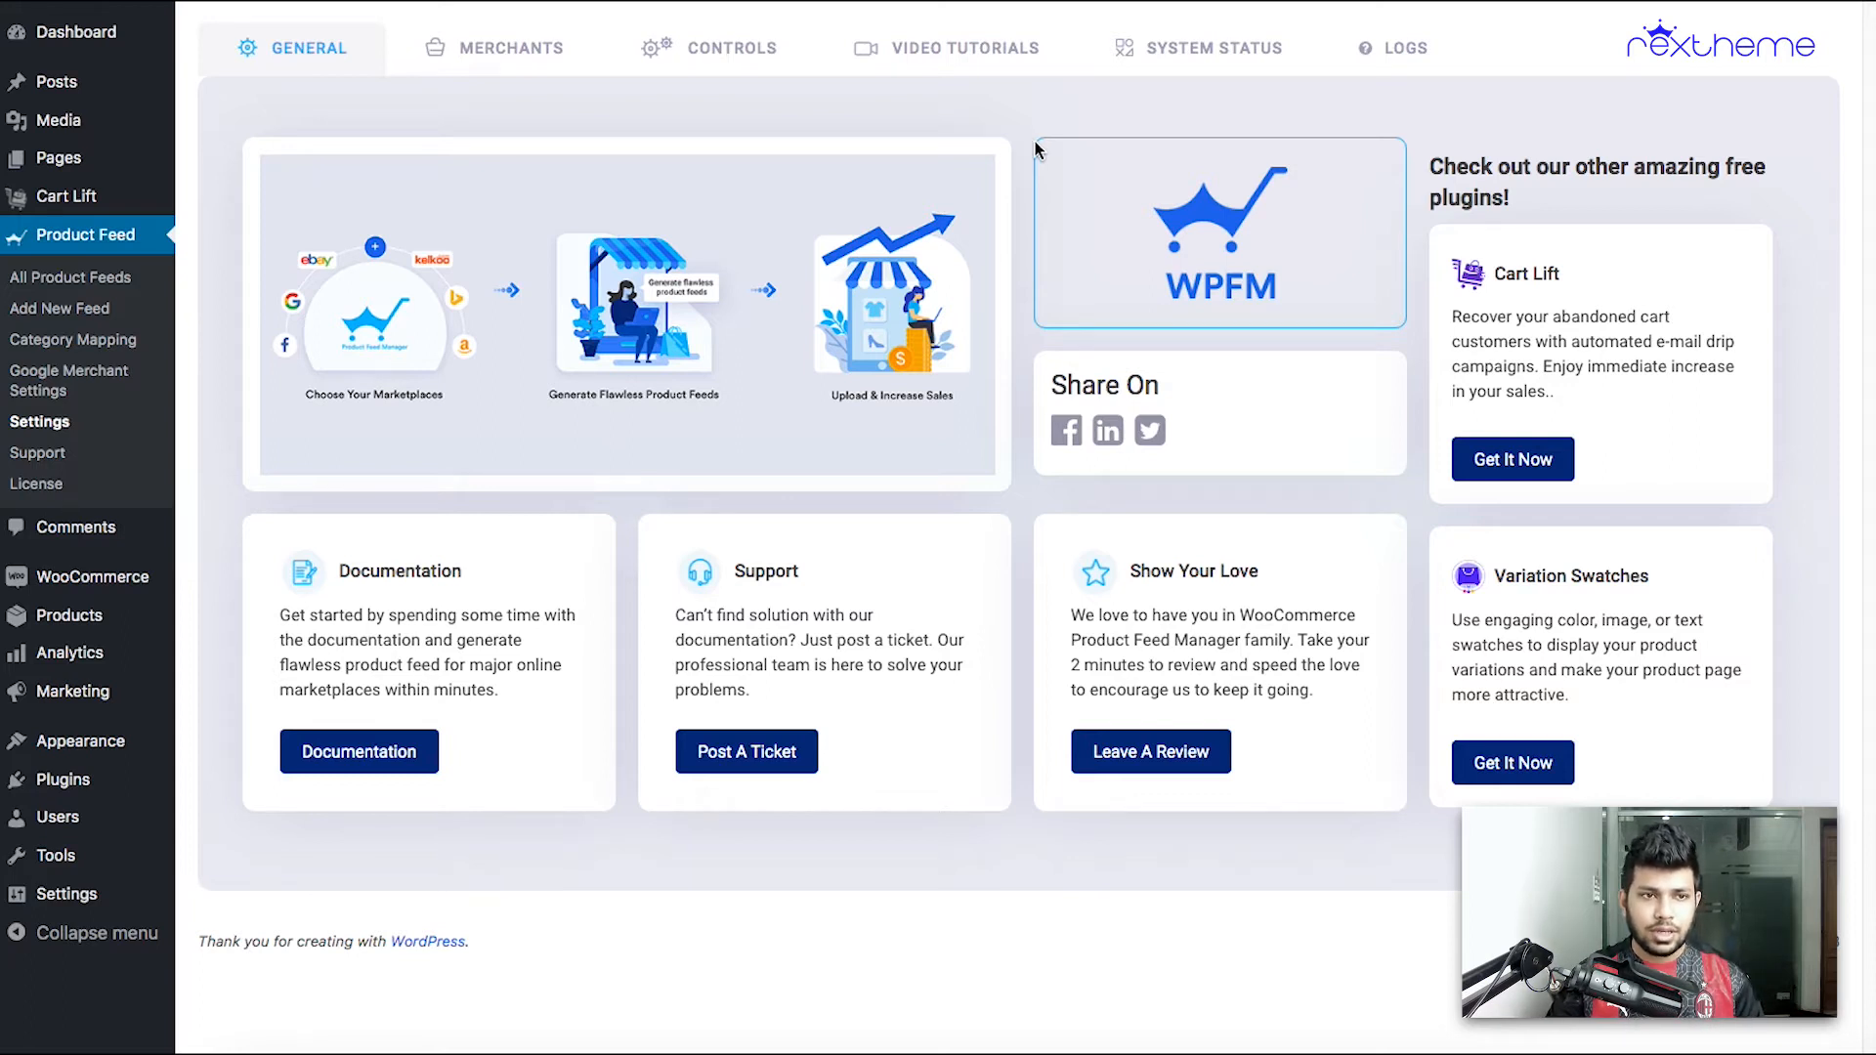
Enable EBay Seller Center among the available merchants in the product feed settings.
{"action": "left_click", "coordinate": [511, 53]}
{"action": "scroll", "coordinate": [1145, 464], "scroll_direction": "down", "scroll_amount": 20}
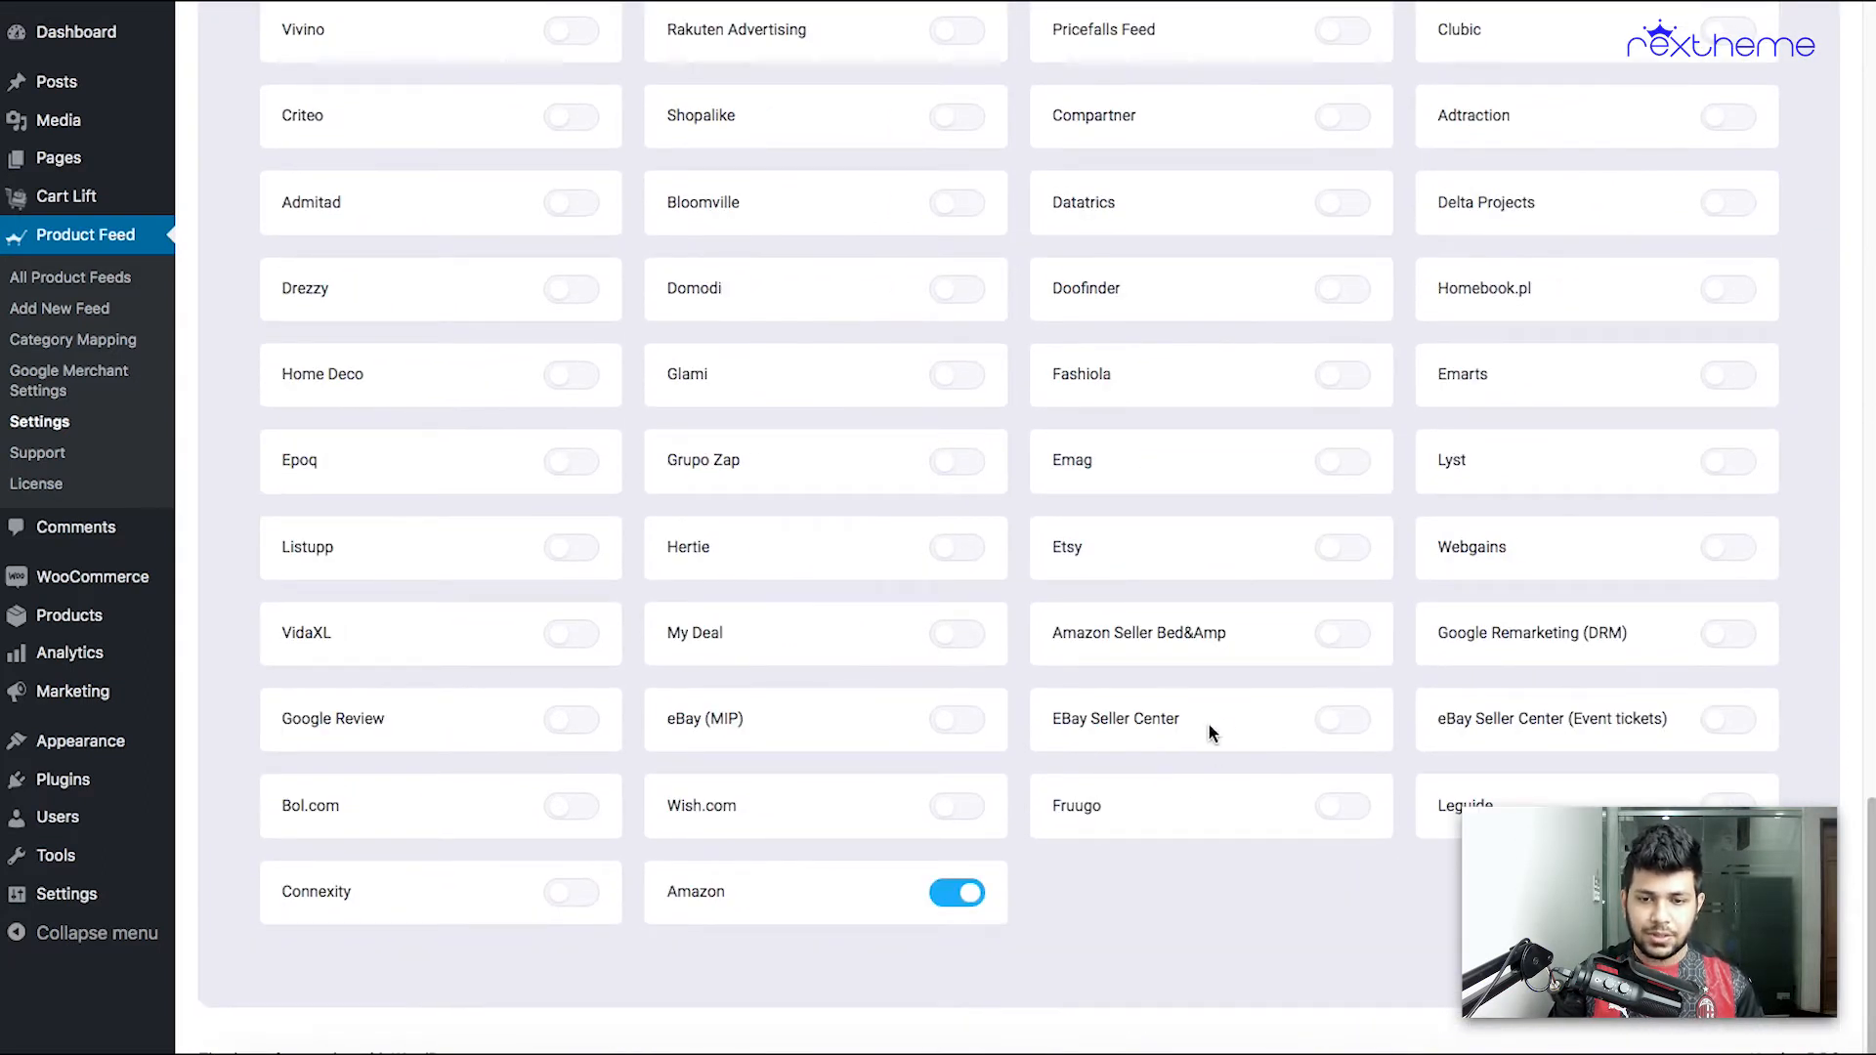
{"action": "left_click", "coordinate": [1345, 730]}
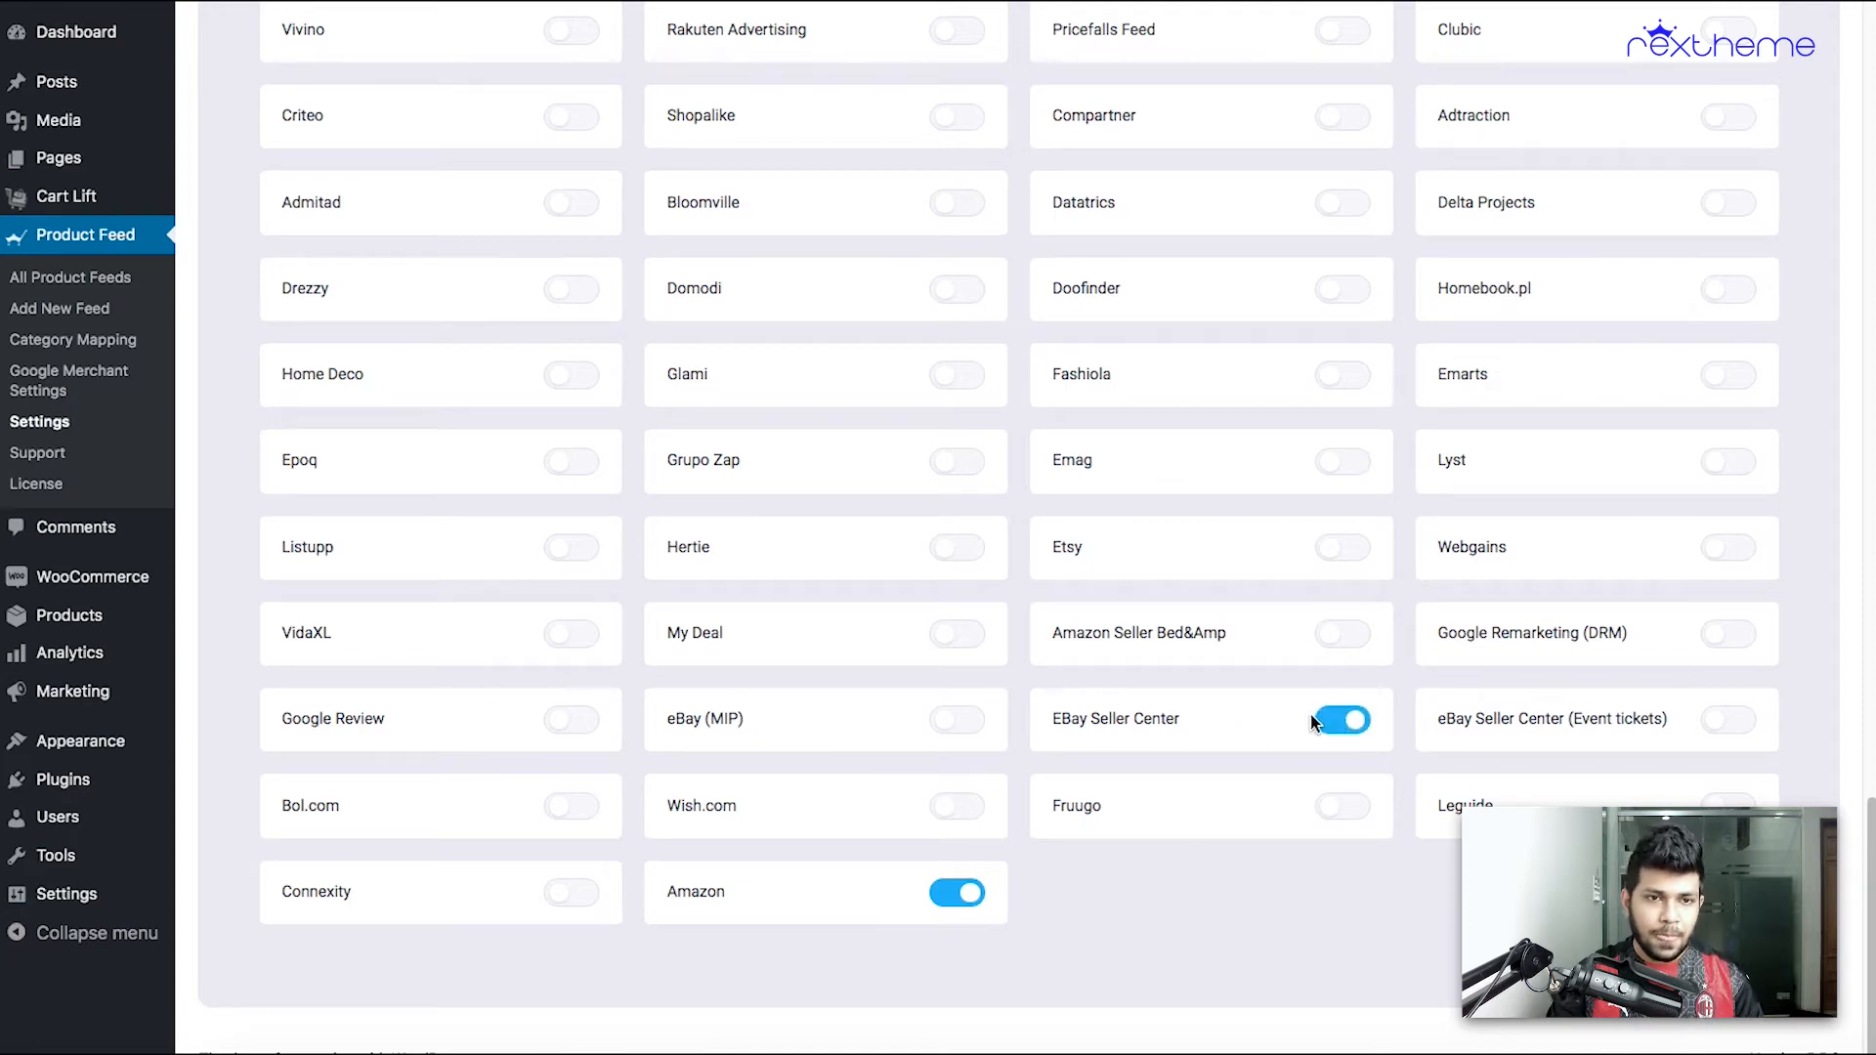
Open the page for adding a new product feed in a separate browser tab.
{"action": "scroll", "coordinate": [1186, 716], "scroll_direction": "up", "scroll_amount": 20}
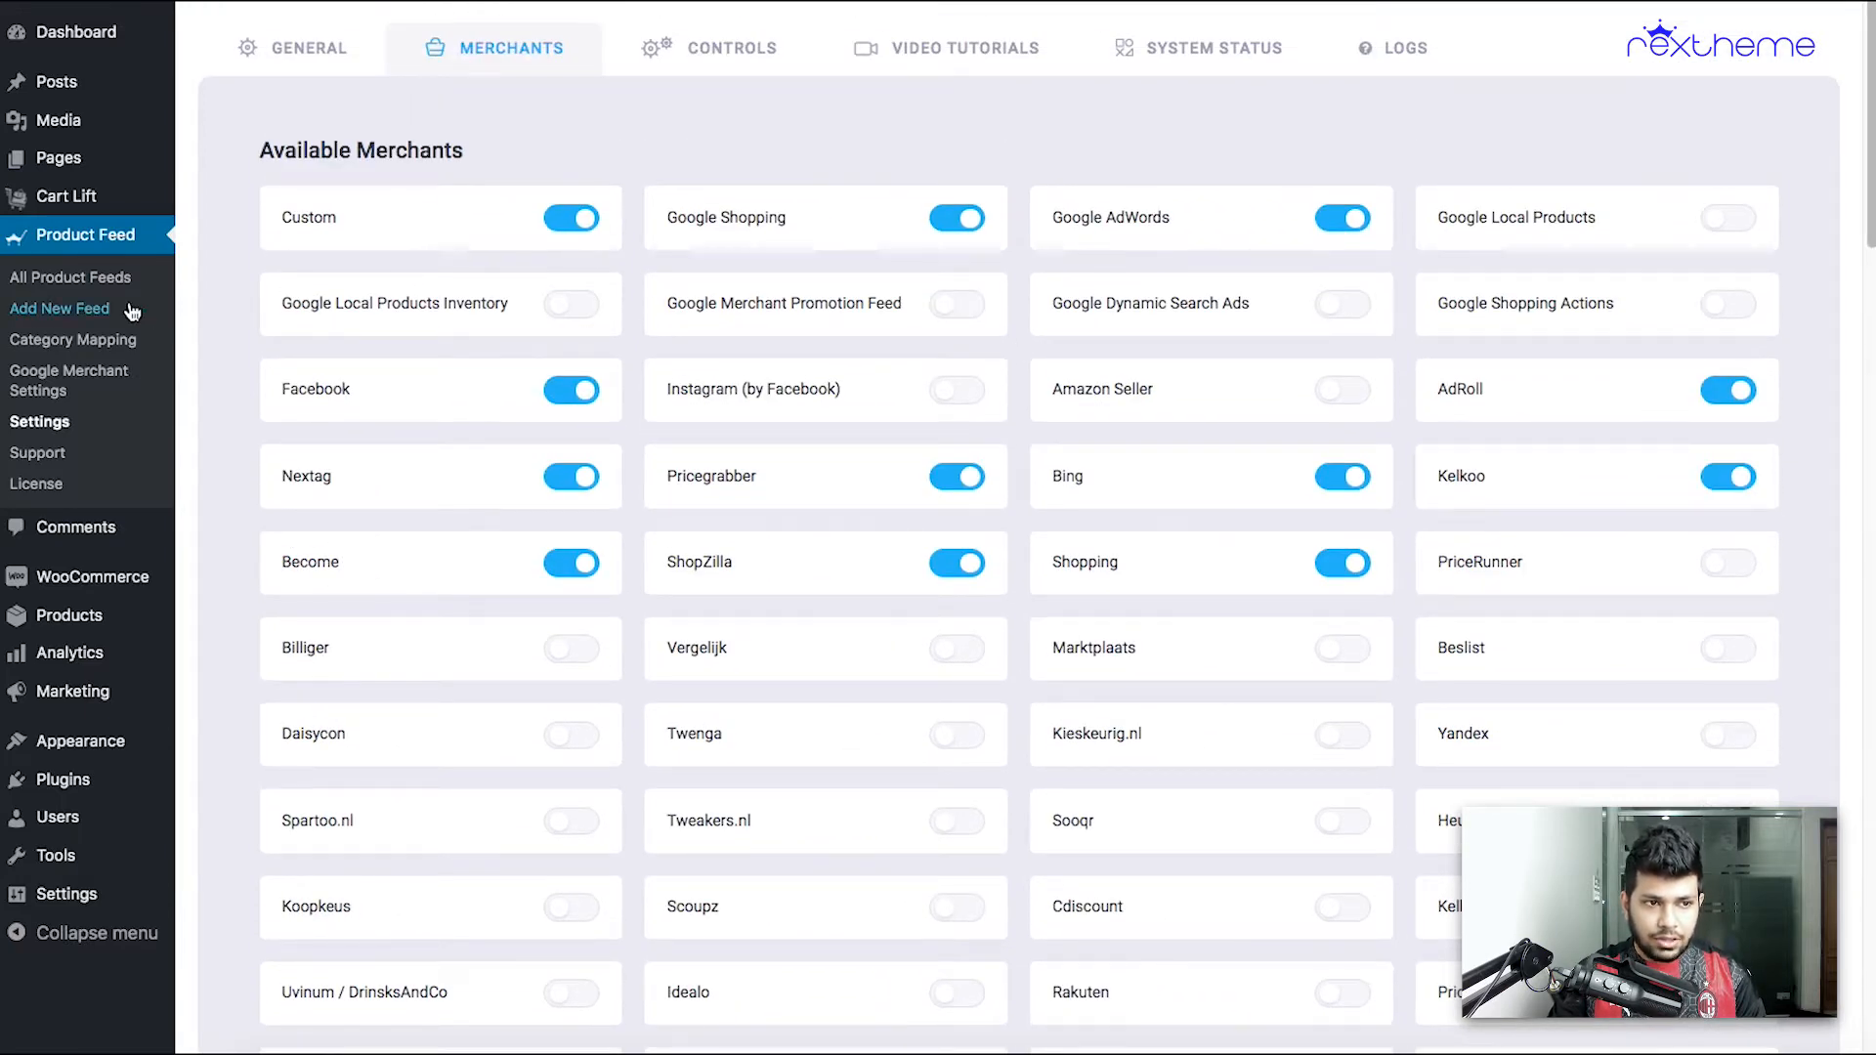
{"action": "right_click", "coordinate": [101, 310]}
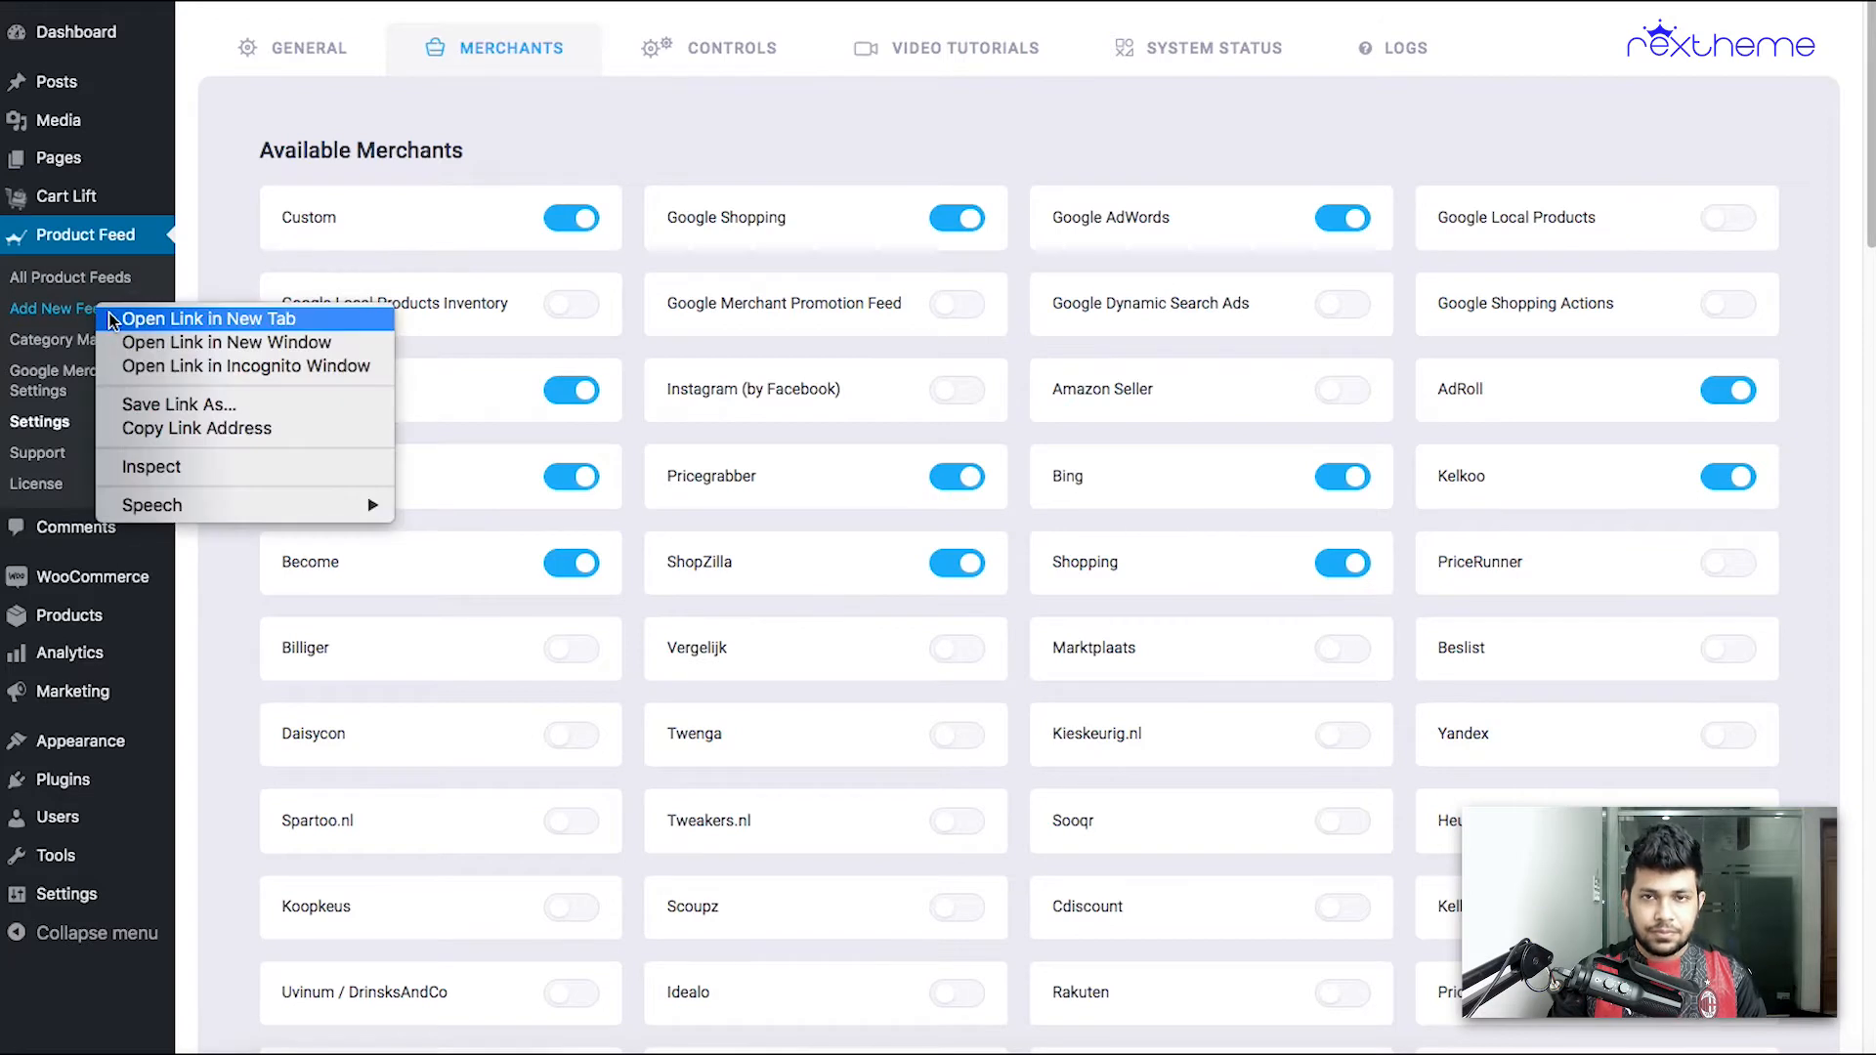
{"action": "left_click", "coordinate": [137, 319]}
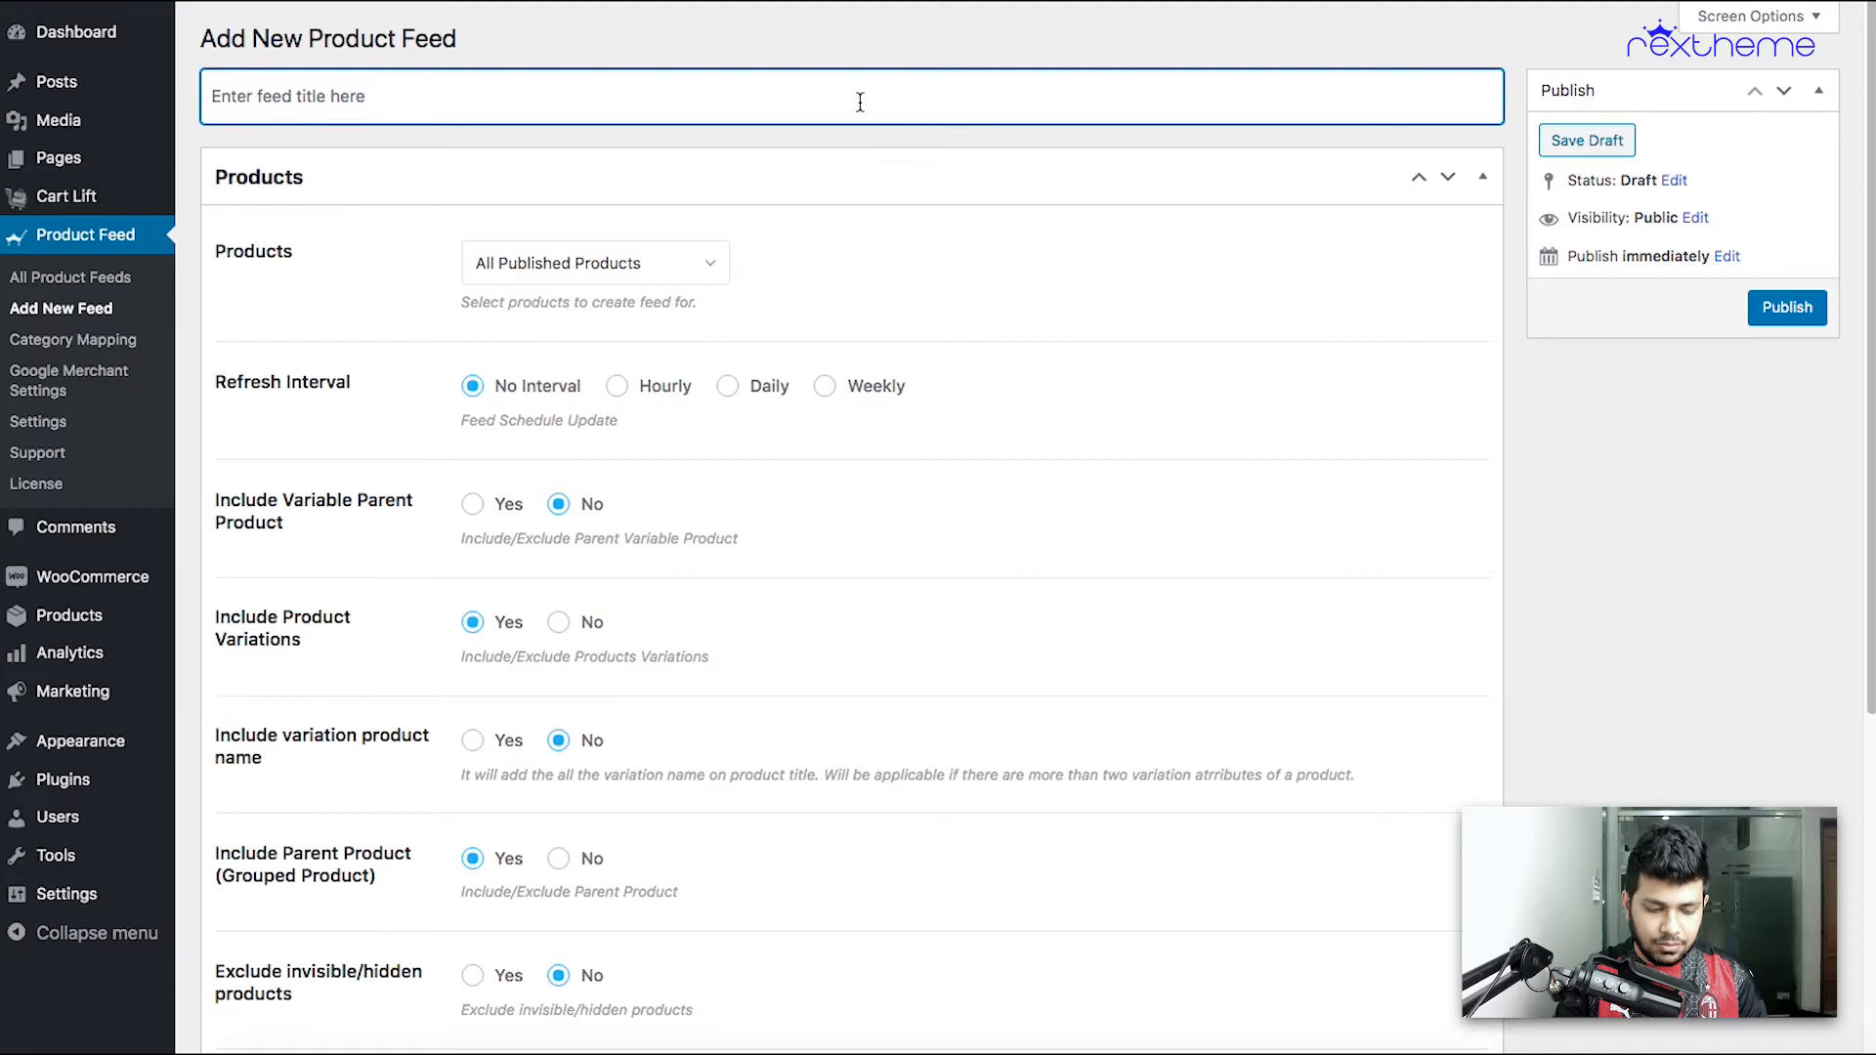
Title the new product feed "eBay Test".
{"action": "type", "text": "d"}
{"action": "key", "text": "BackSpace"}
{"action": "type", "text": "e"}
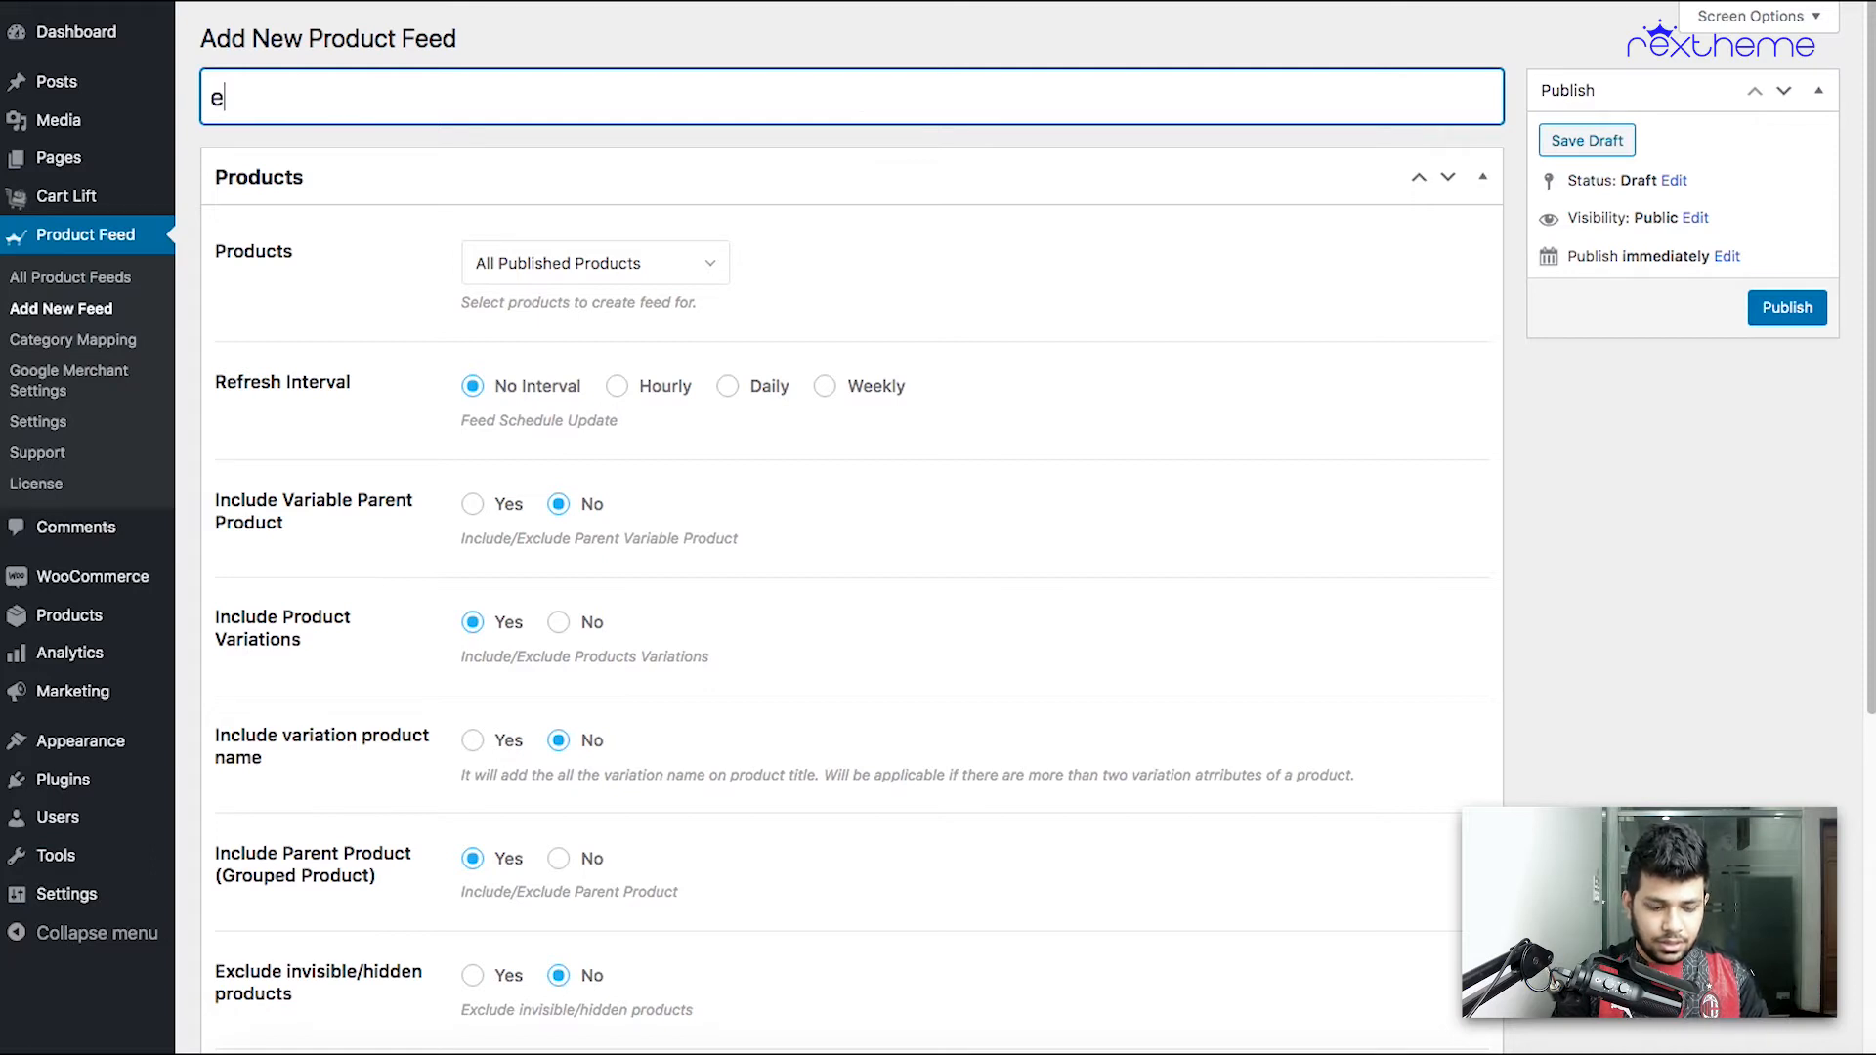
{"action": "type", "text": "Bay Test"}
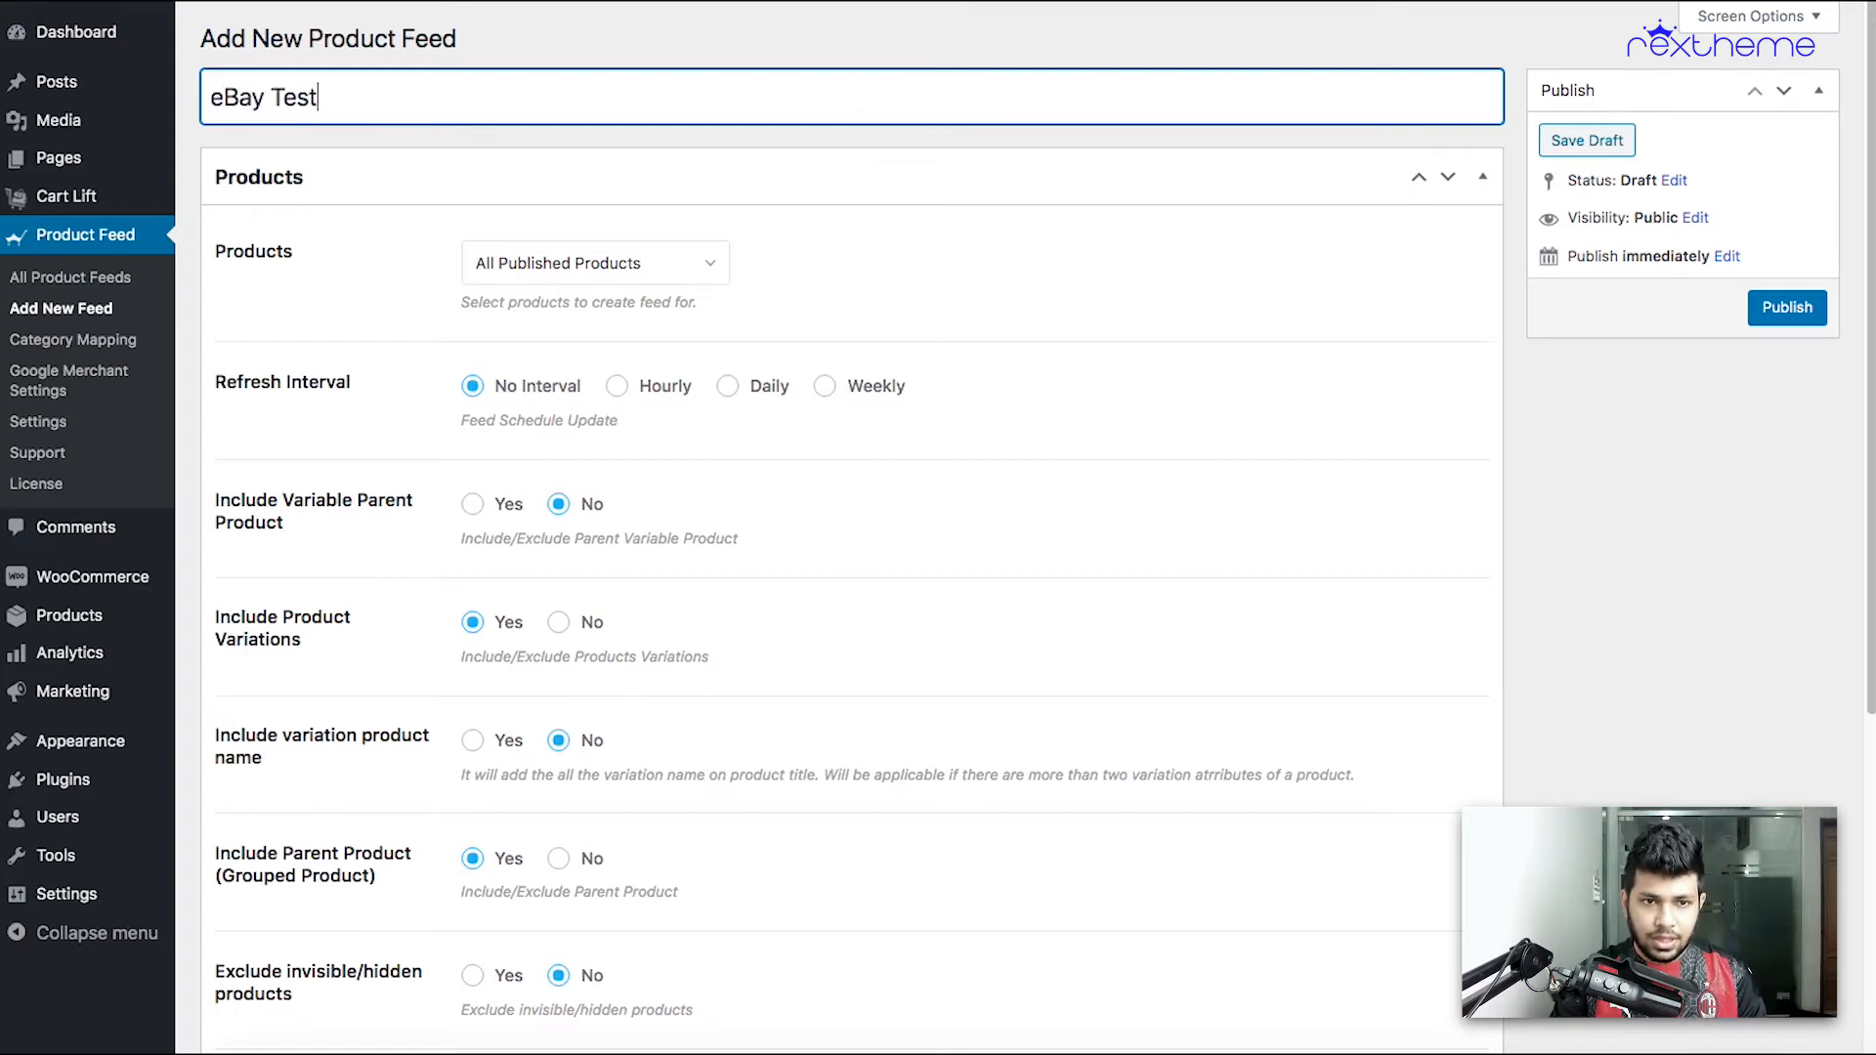
{"action": "left_click", "coordinate": [923, 247]}
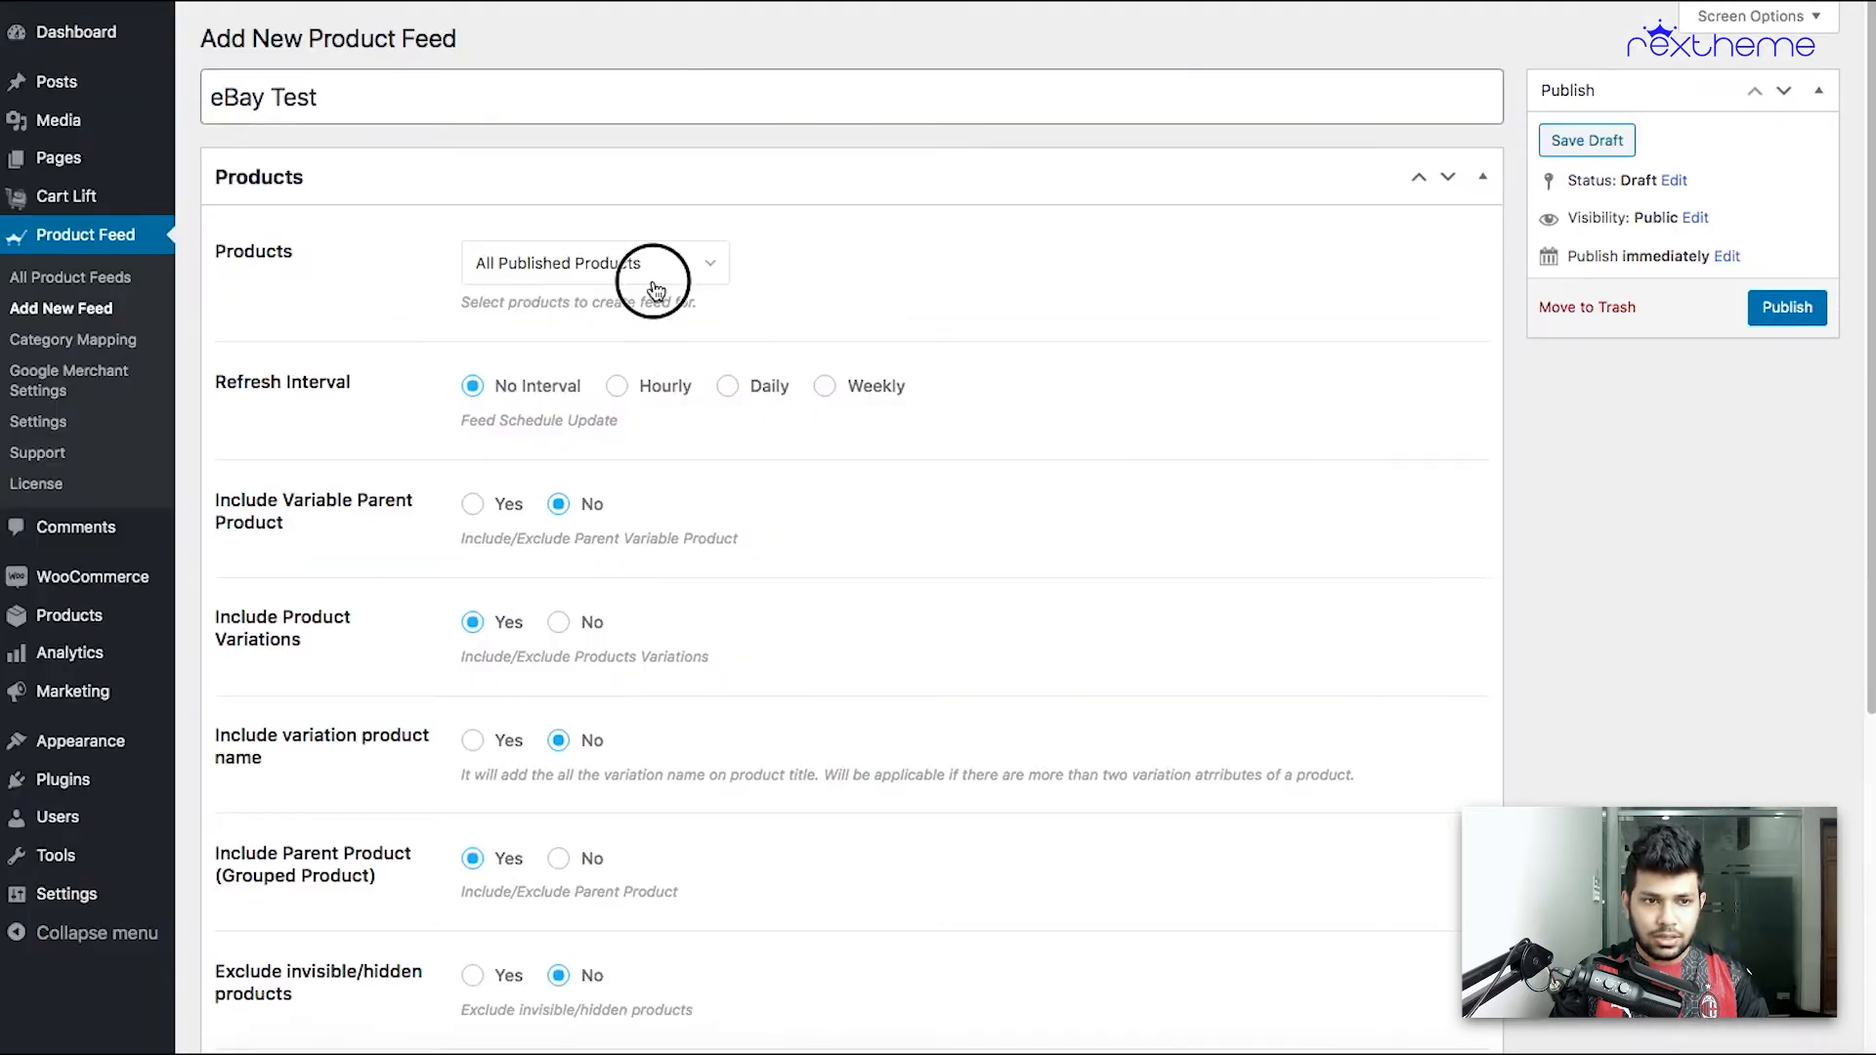
Filter the feed's products by the T-Shirt category and set Include Variable Parent Product to Yes.
{"action": "left_click", "coordinate": [655, 289]}
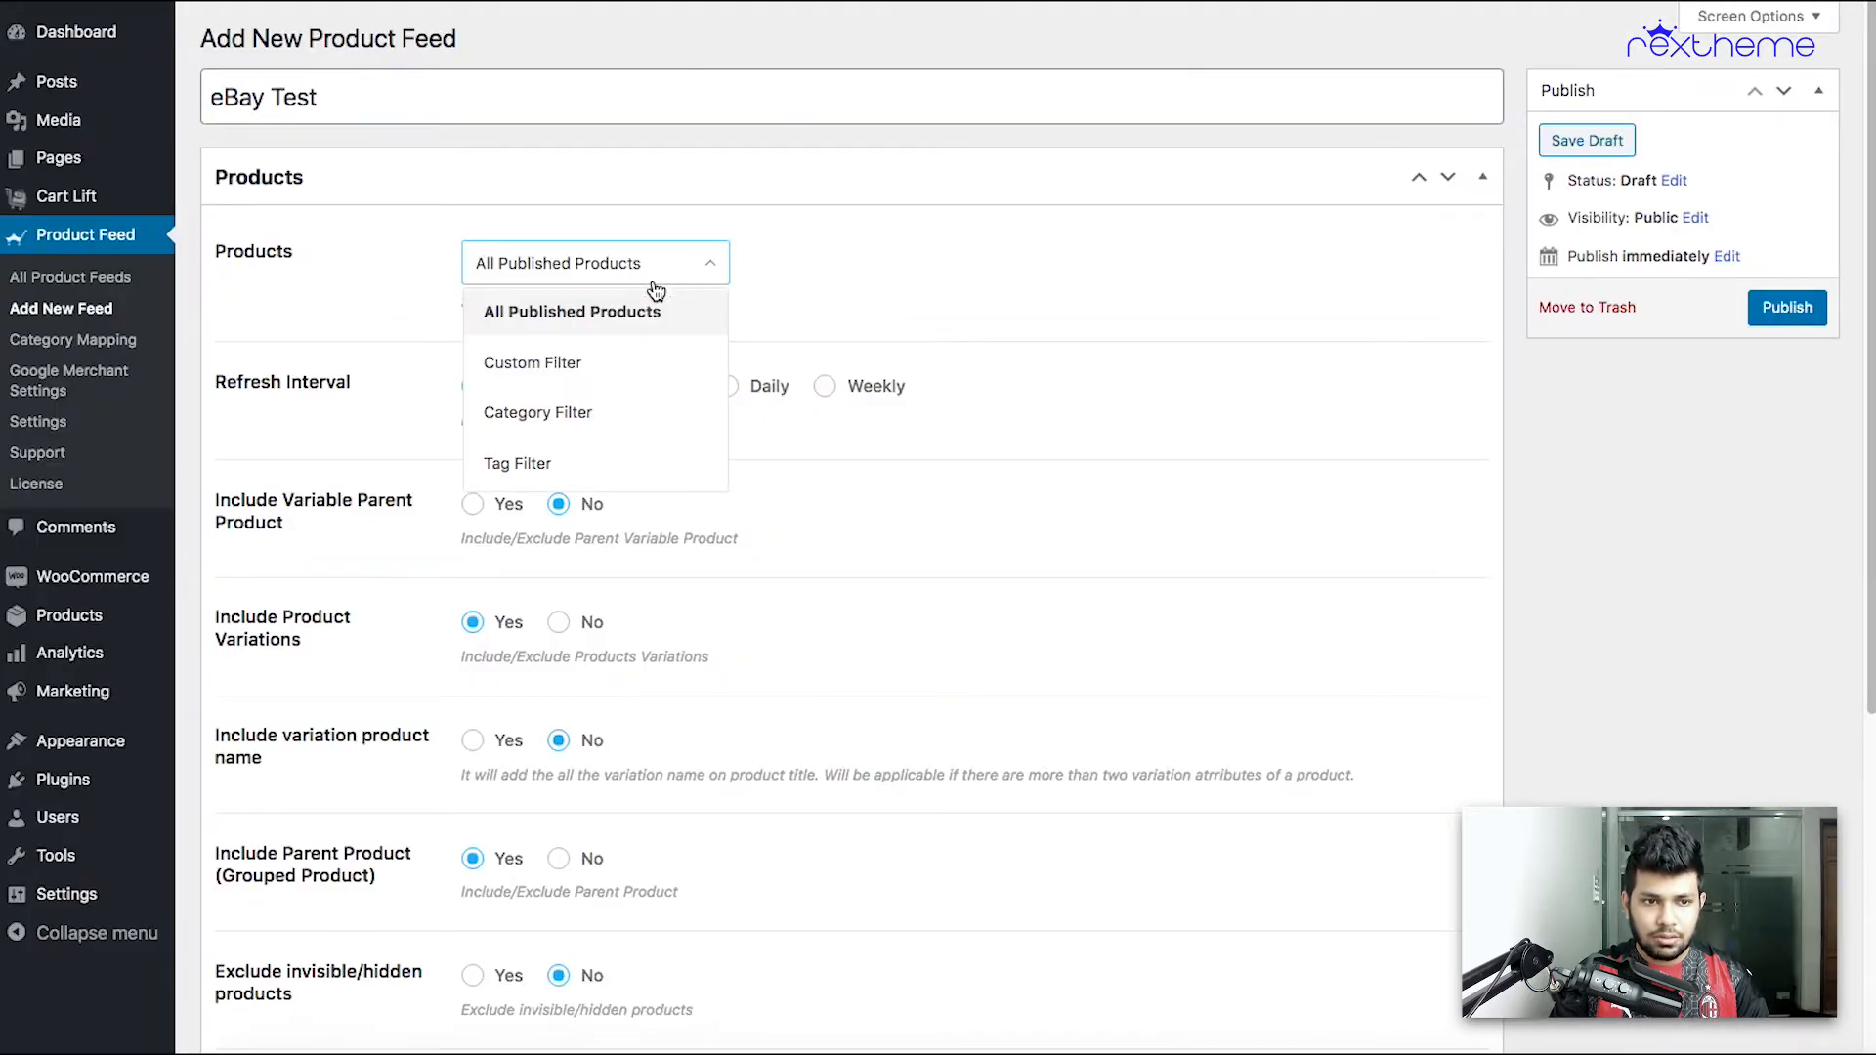
{"action": "left_click", "coordinate": [608, 414]}
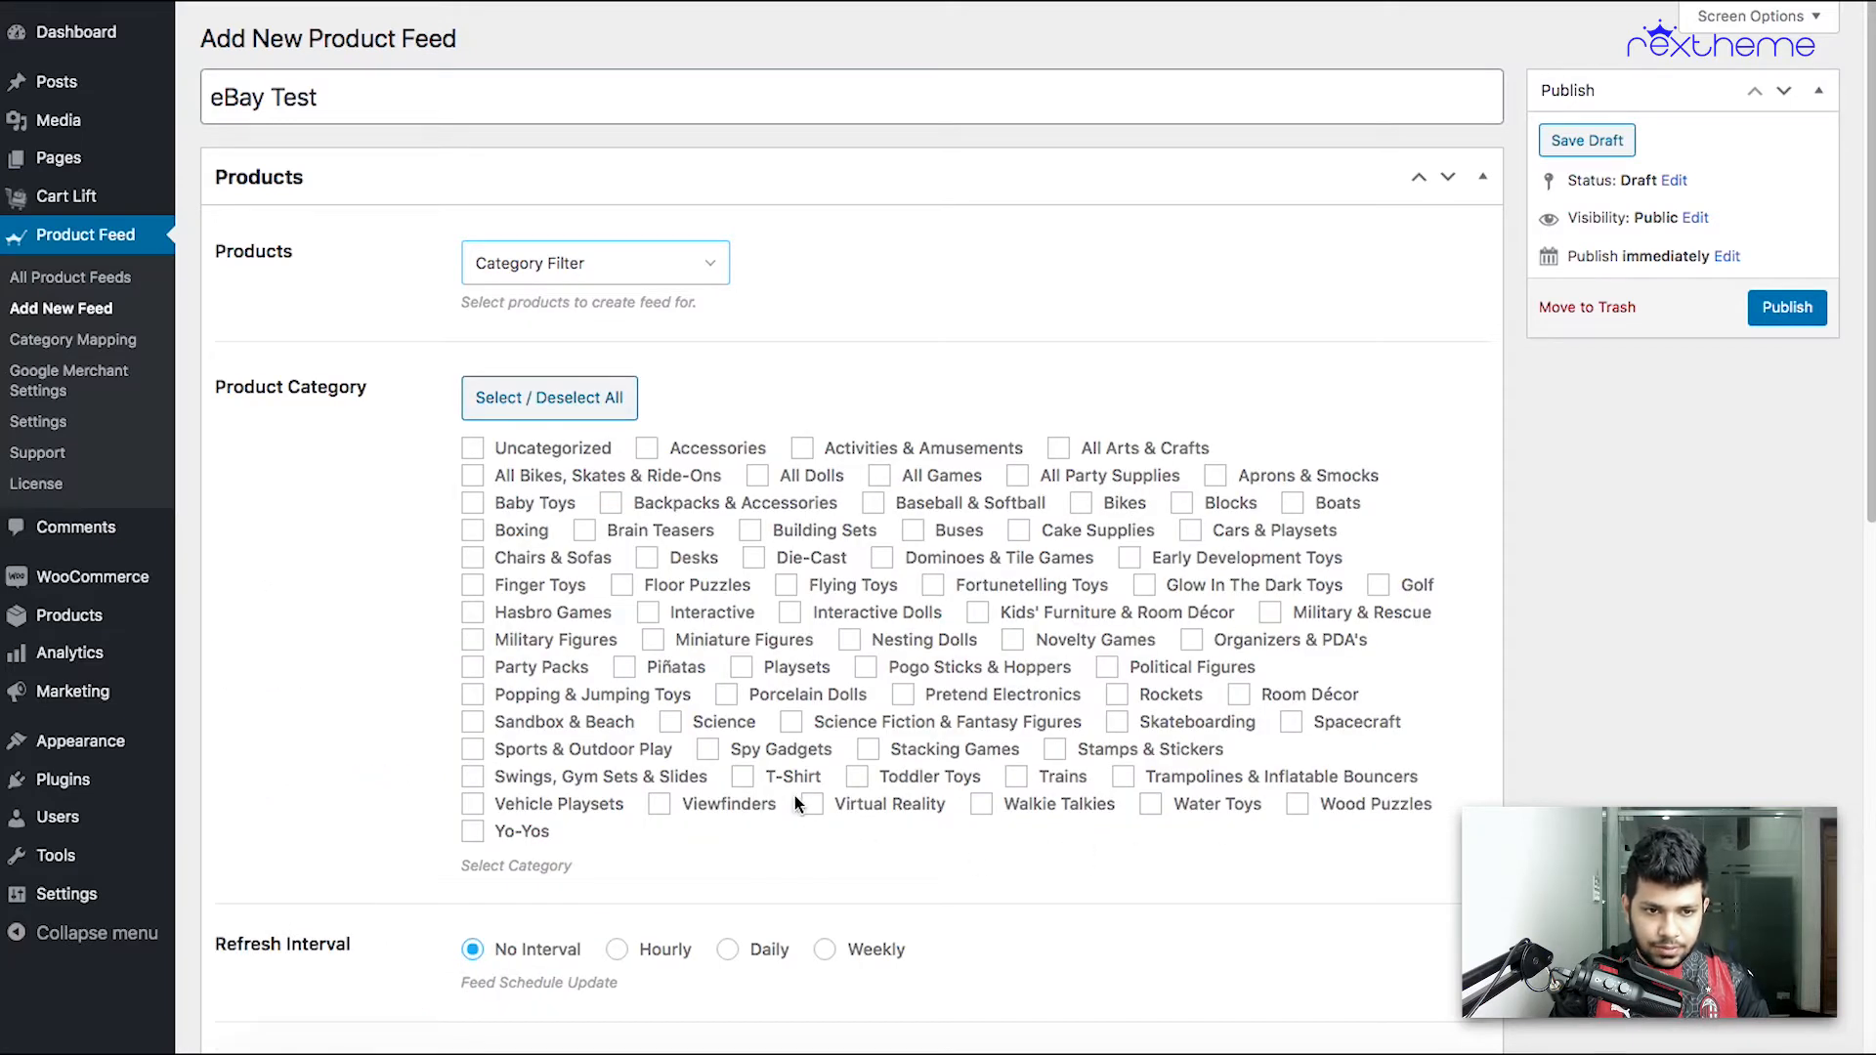
{"action": "left_click", "coordinate": [742, 777]}
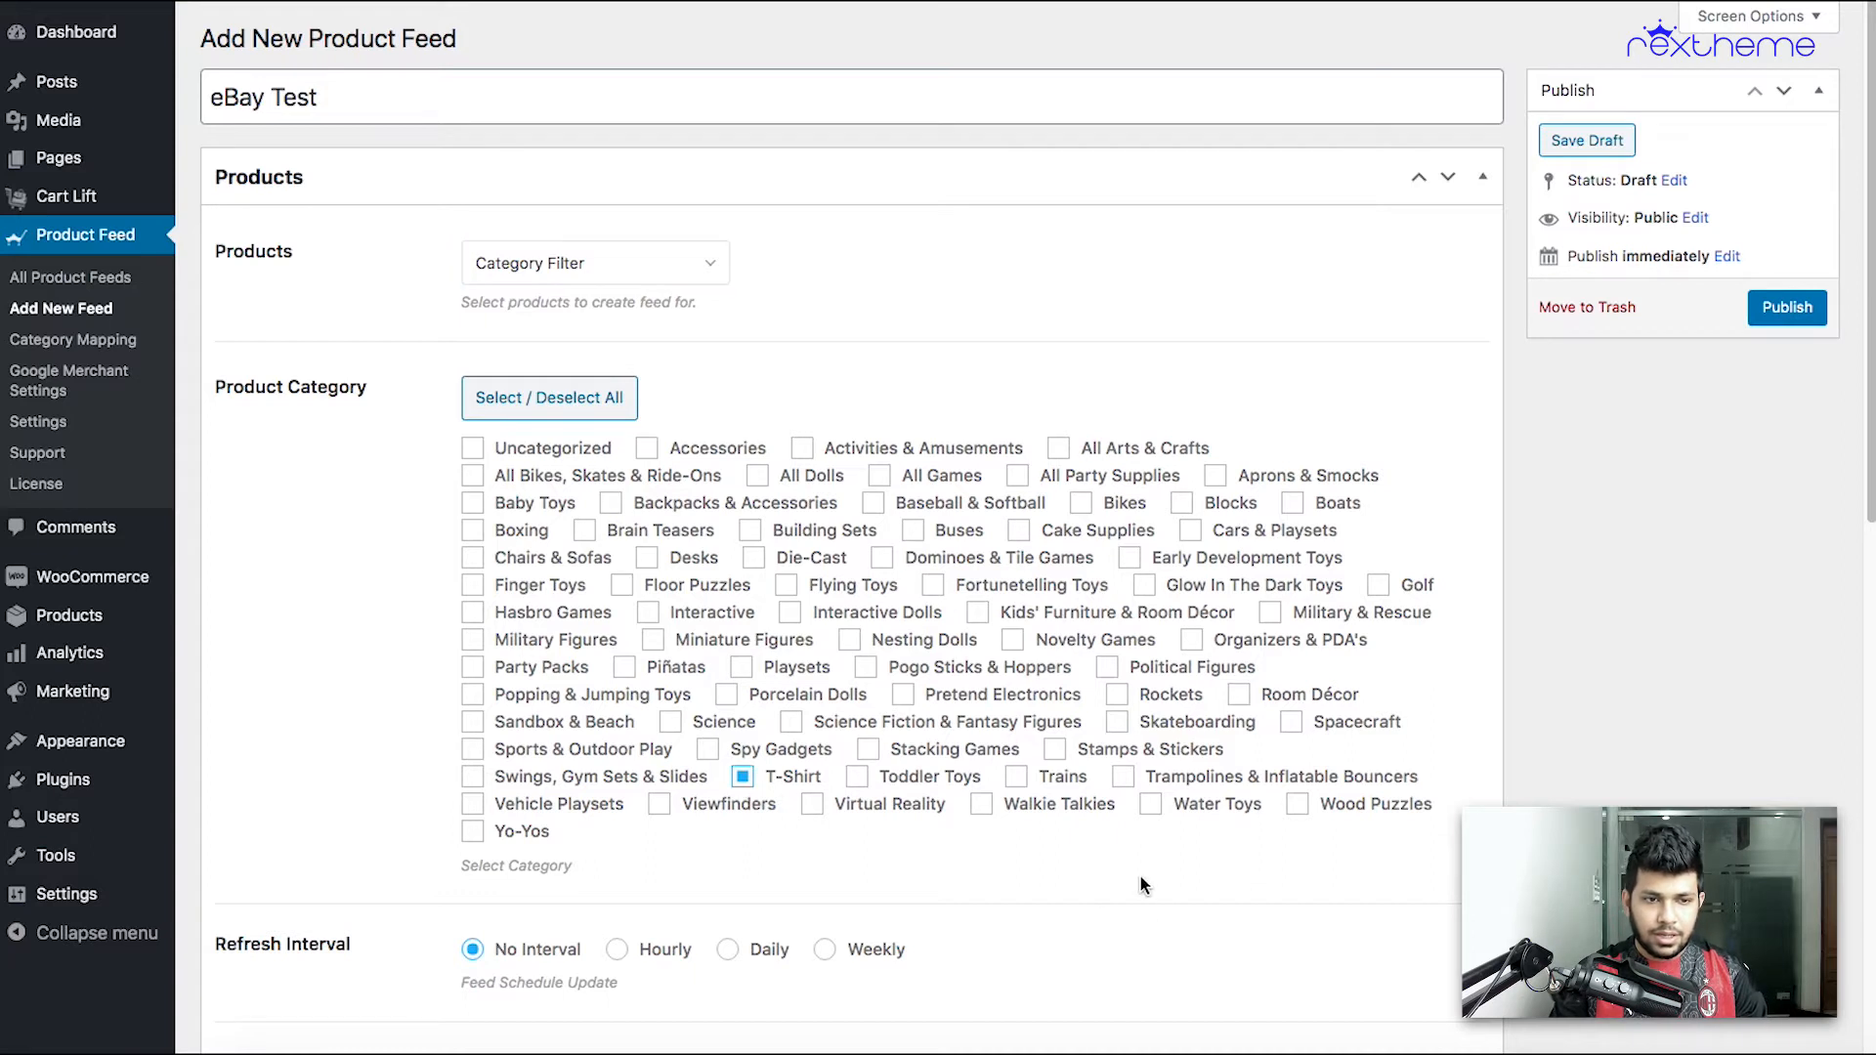
{"action": "scroll", "coordinate": [1092, 881], "scroll_direction": "down", "scroll_amount": 8}
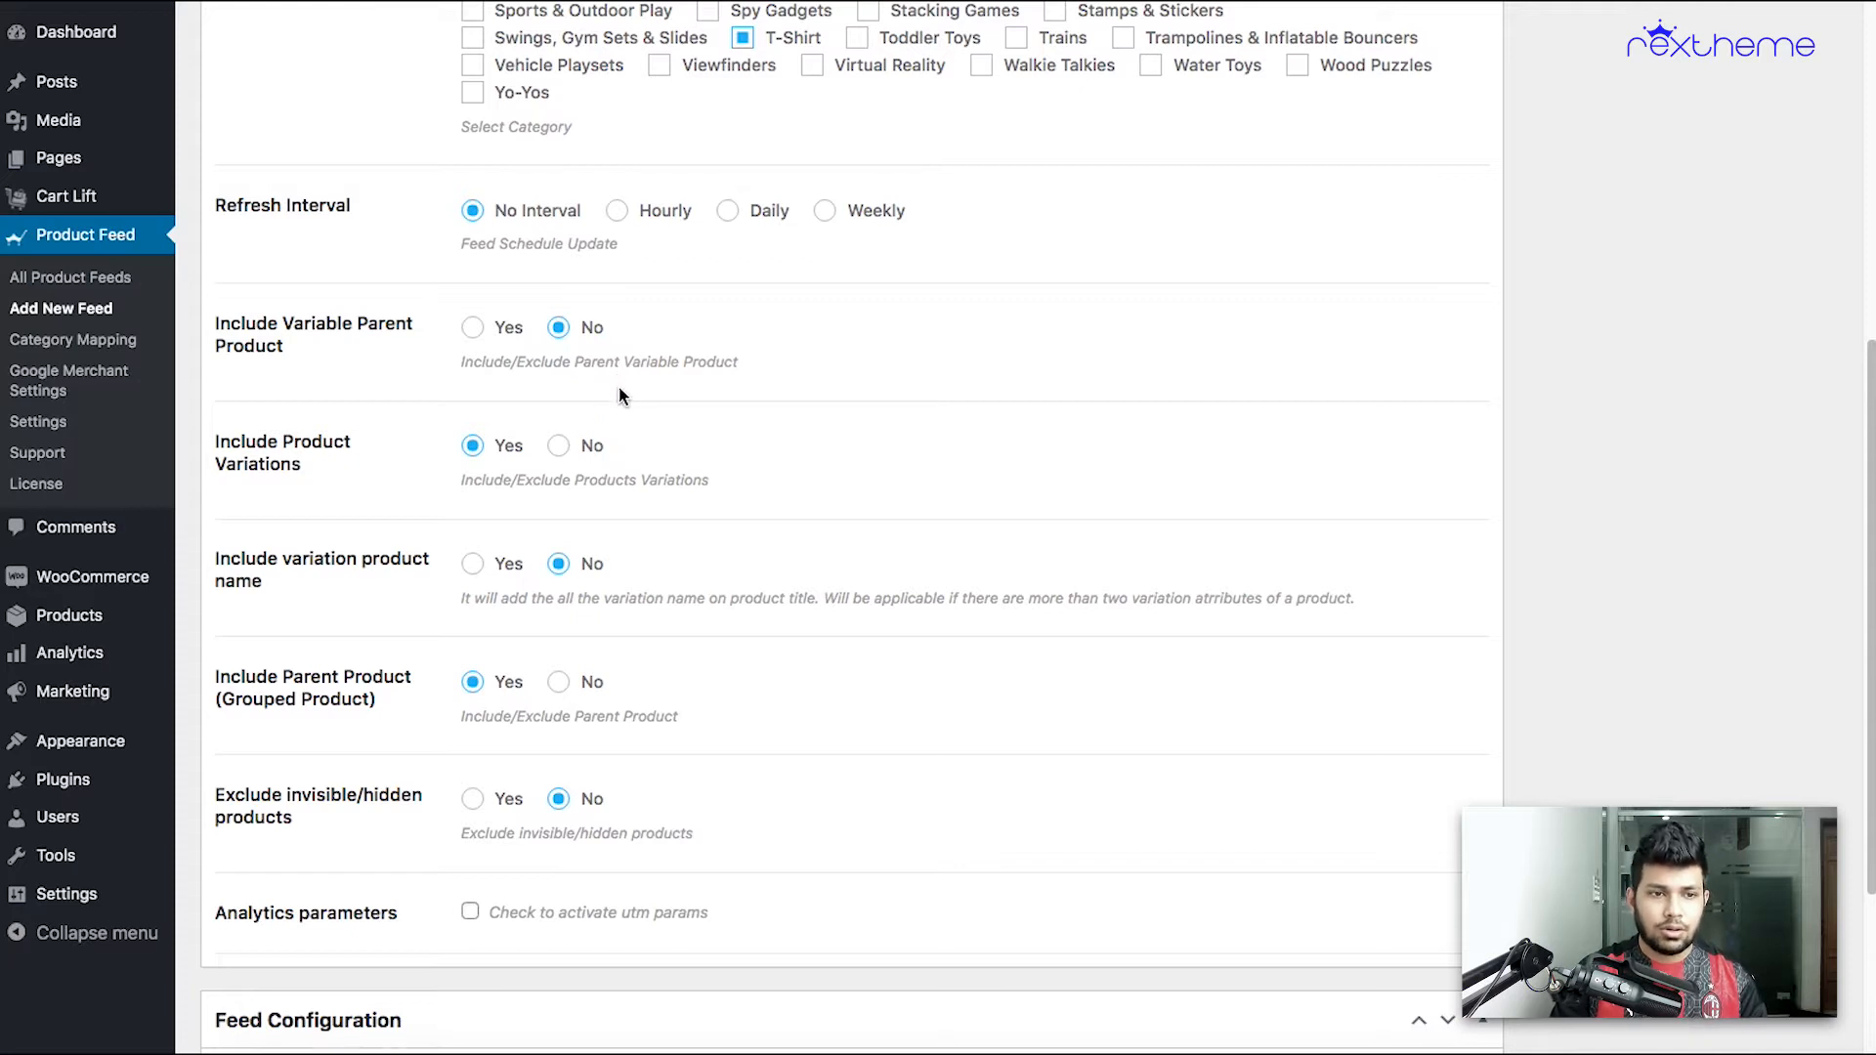
{"action": "left_click", "coordinate": [473, 327]}
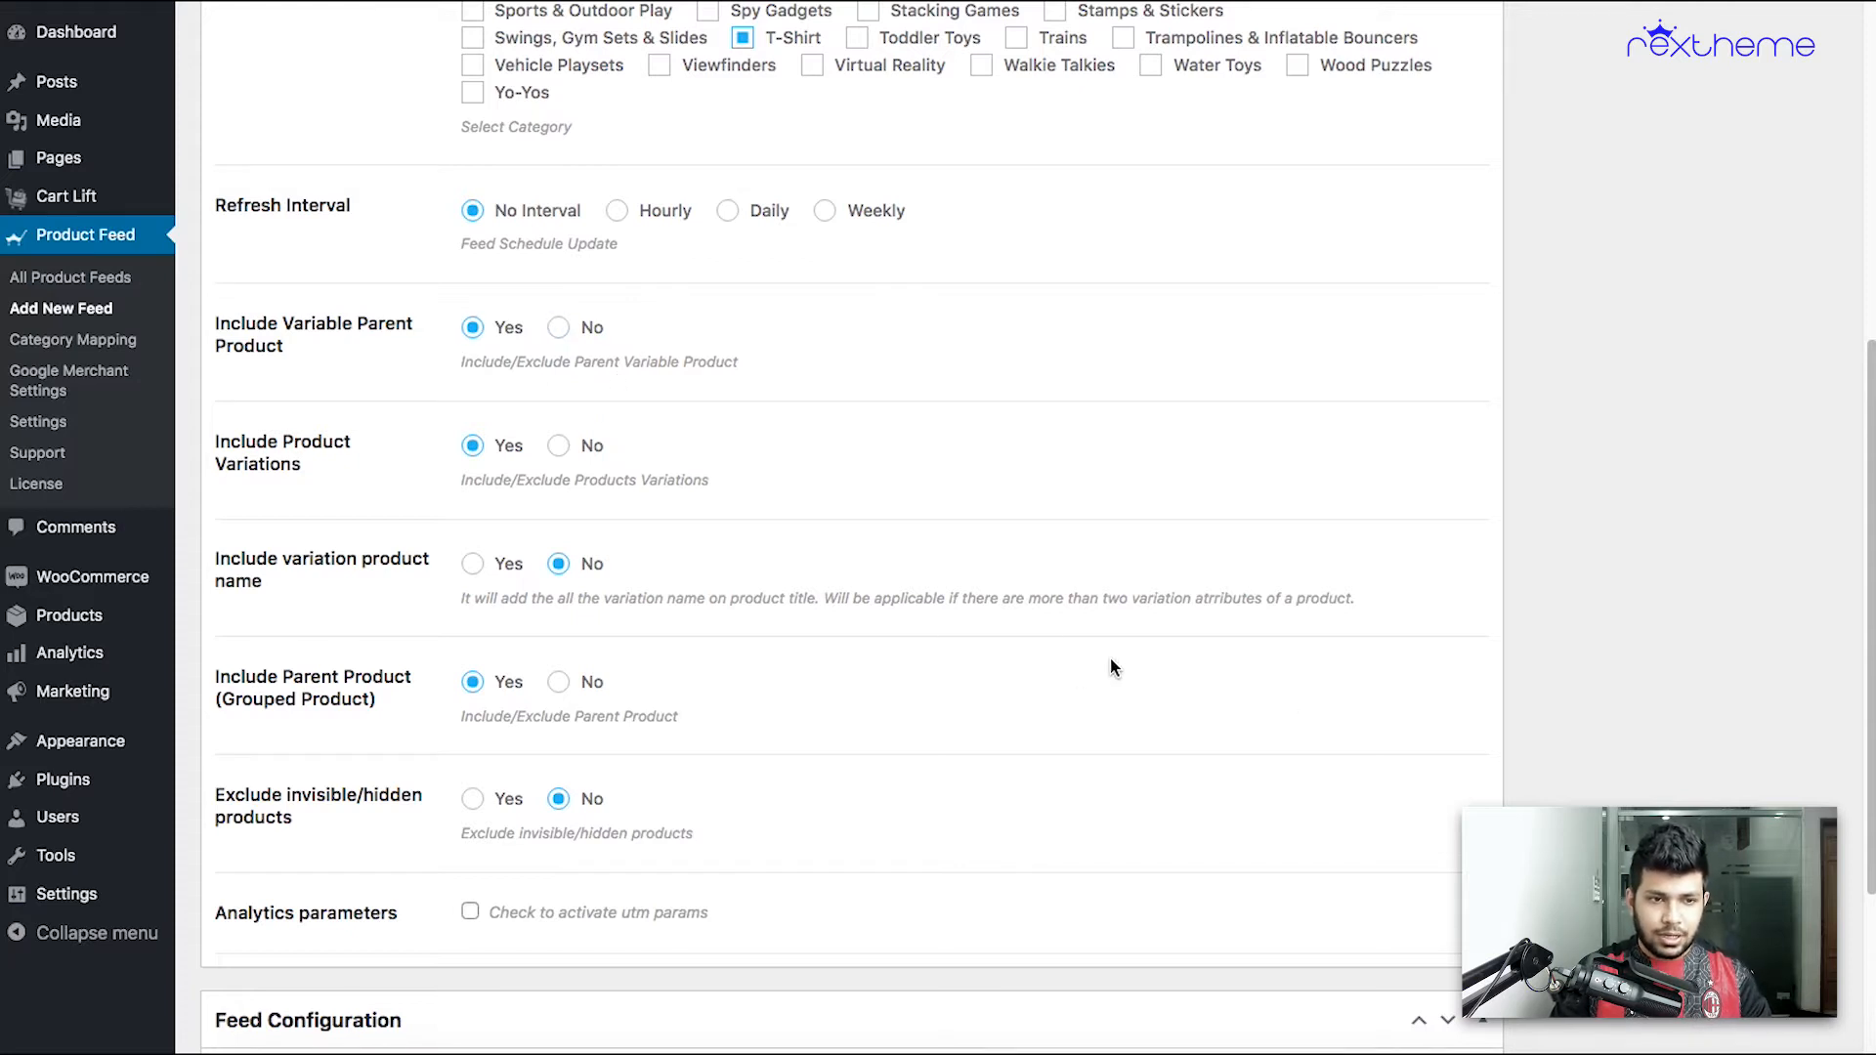
Set the feed's merchant type to EBay Seller Center.
{"action": "scroll", "coordinate": [1074, 687], "scroll_direction": "down", "scroll_amount": 3}
{"action": "scroll", "coordinate": [977, 664], "scroll_direction": "down", "scroll_amount": 2}
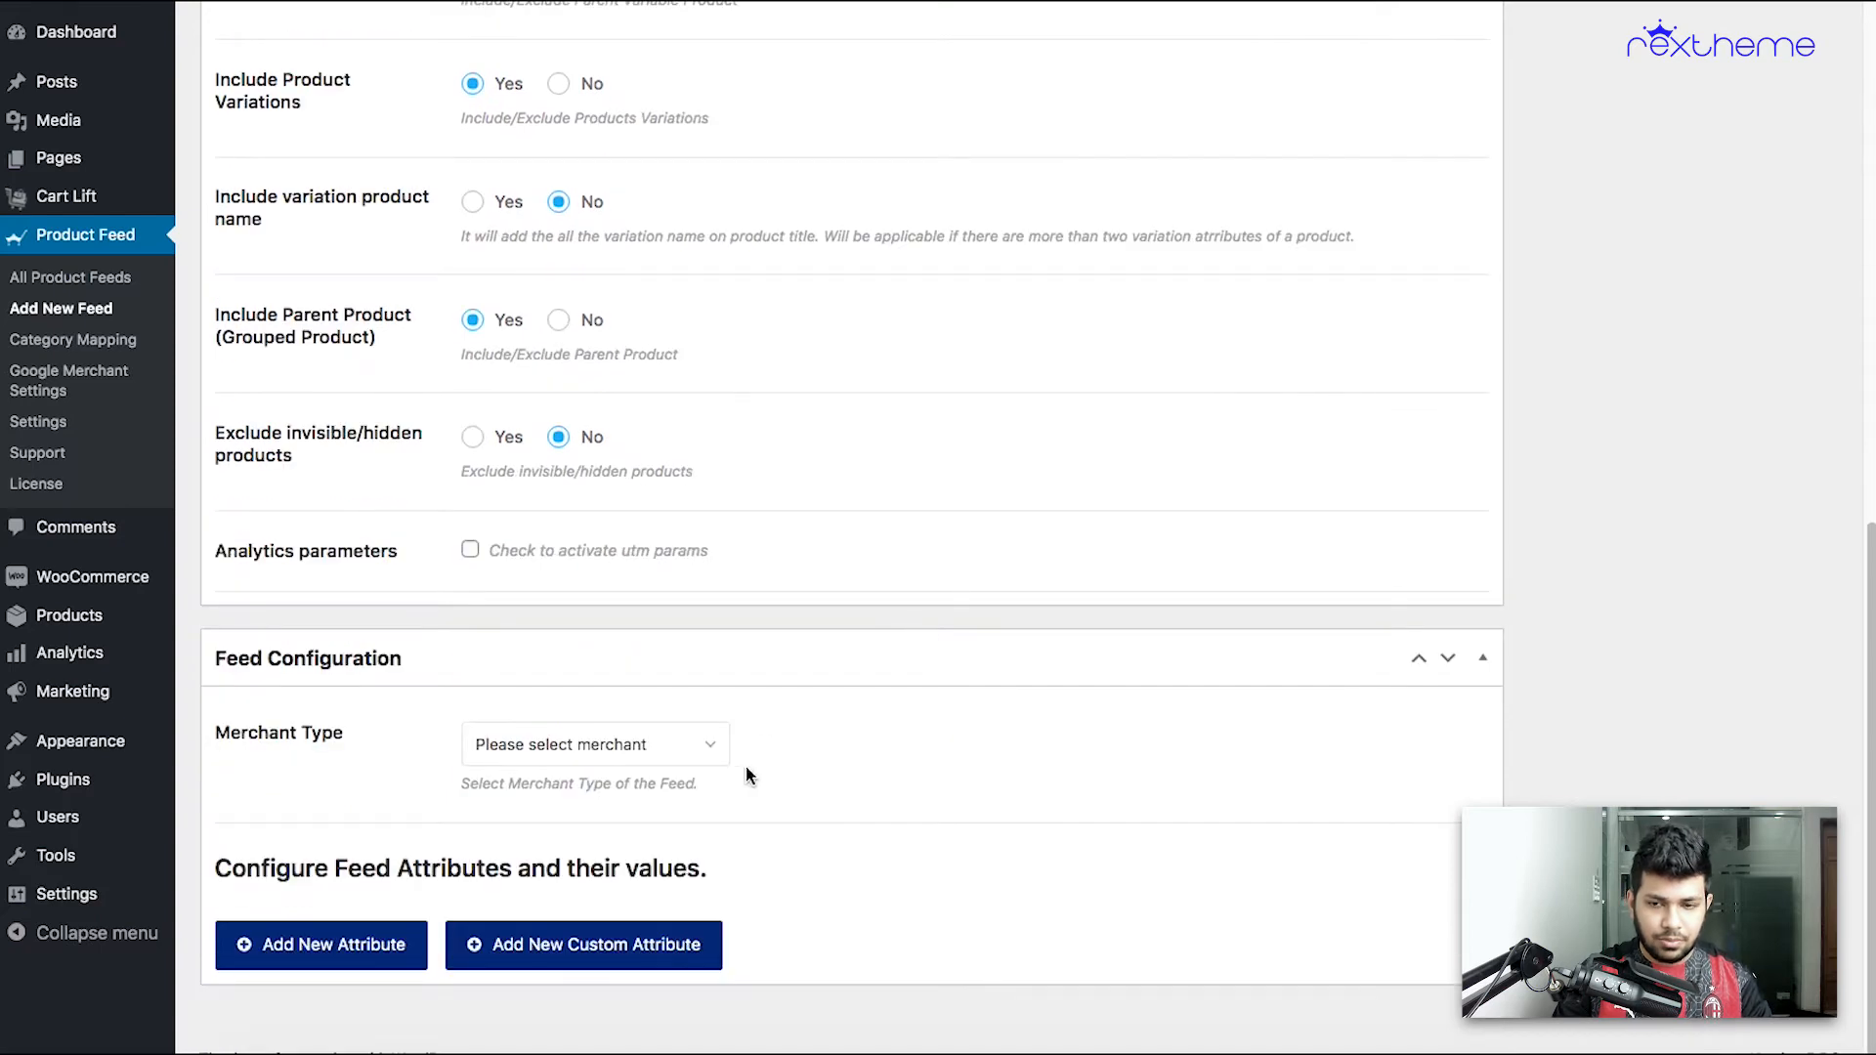
{"action": "left_click", "coordinate": [684, 747]}
{"action": "scroll", "coordinate": [656, 936], "scroll_direction": "down", "scroll_amount": 5}
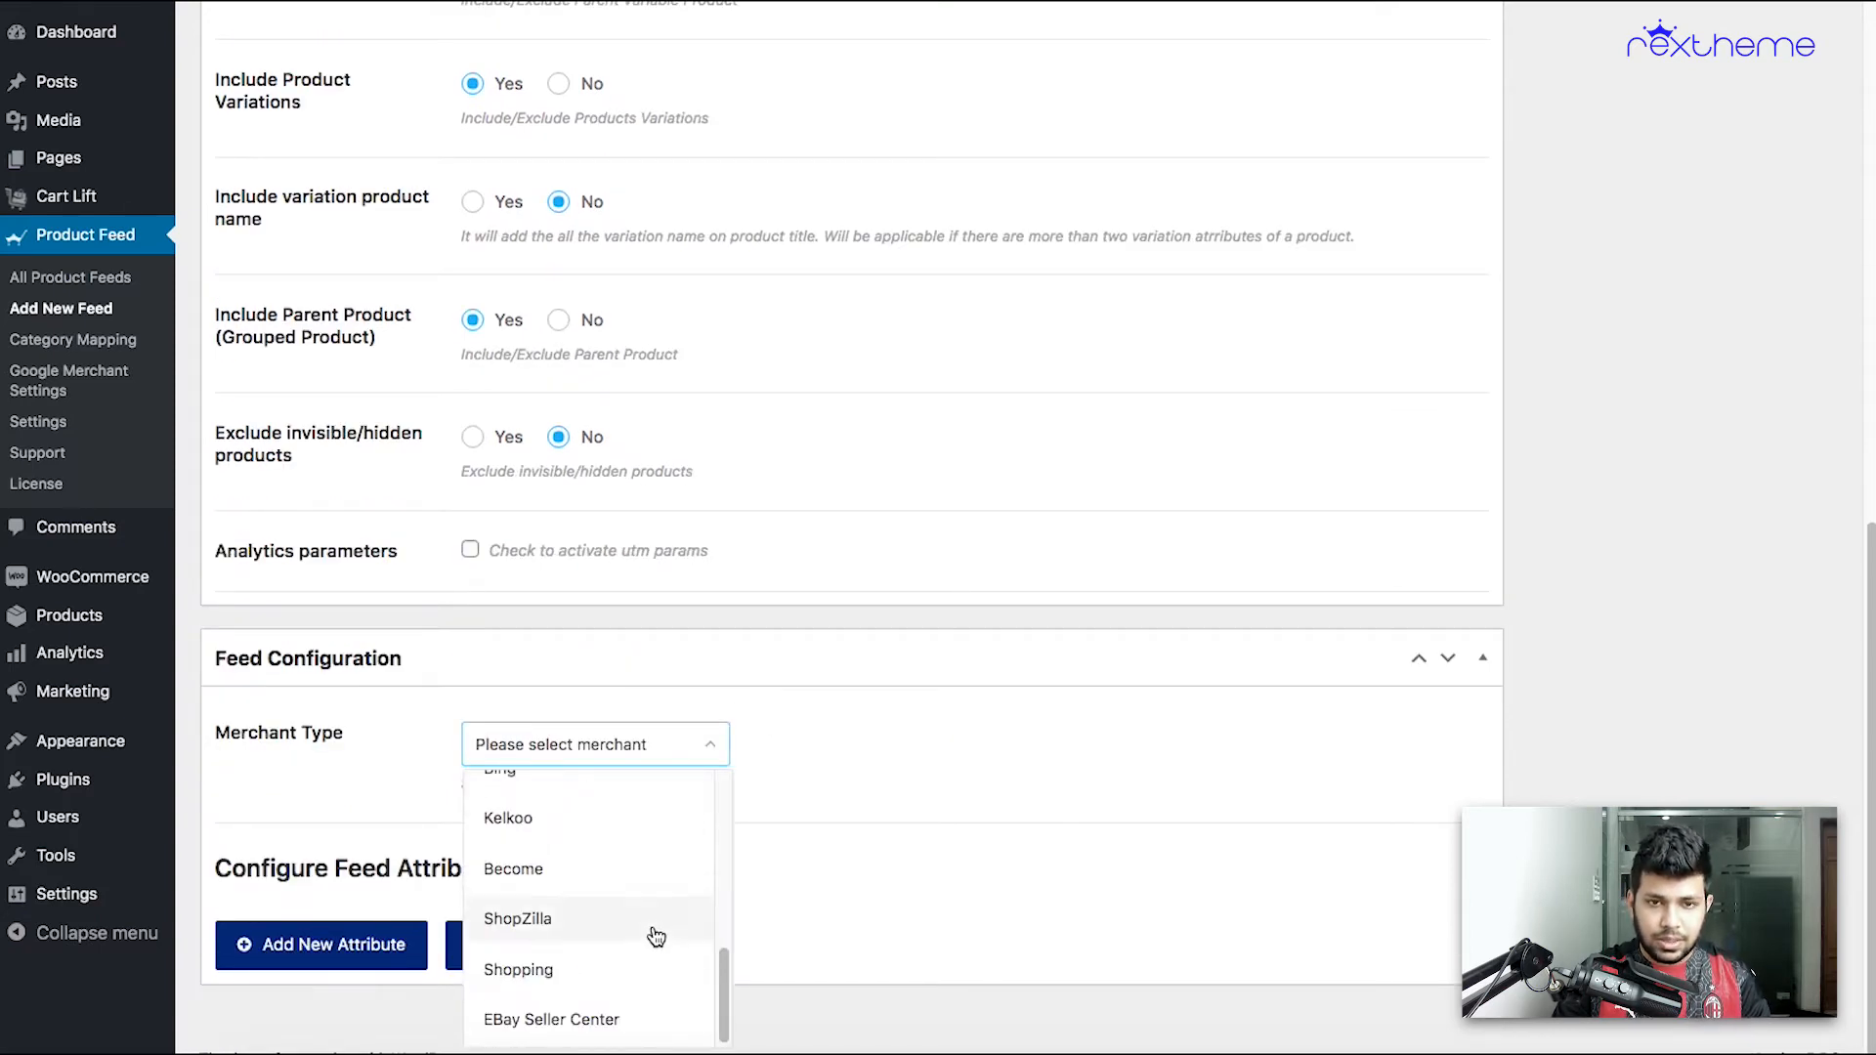
{"action": "left_click", "coordinate": [636, 1019]}
Enter US as the eBaySeller Site ID in the feed configuration.
{"action": "scroll", "coordinate": [1099, 664], "scroll_direction": "down", "scroll_amount": 1}
{"action": "scroll", "coordinate": [1094, 672], "scroll_direction": "down", "scroll_amount": 4}
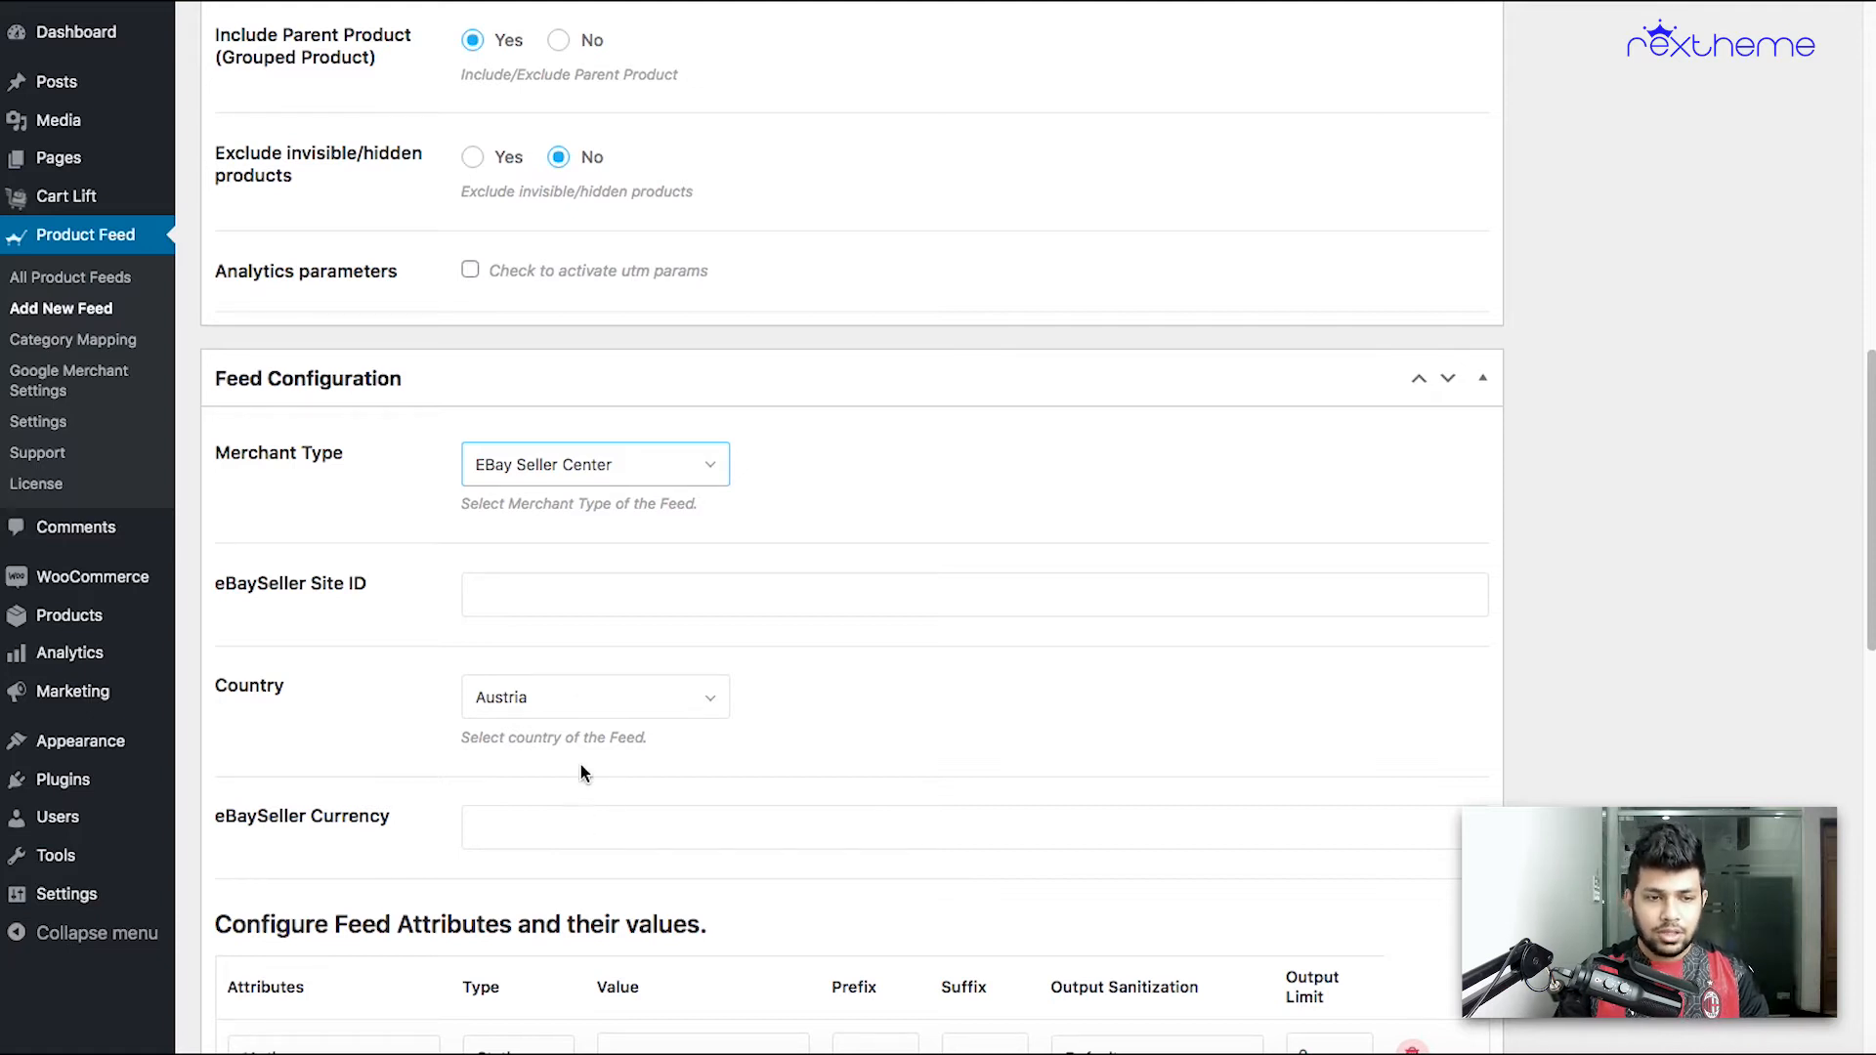
{"action": "left_click", "coordinate": [580, 595]}
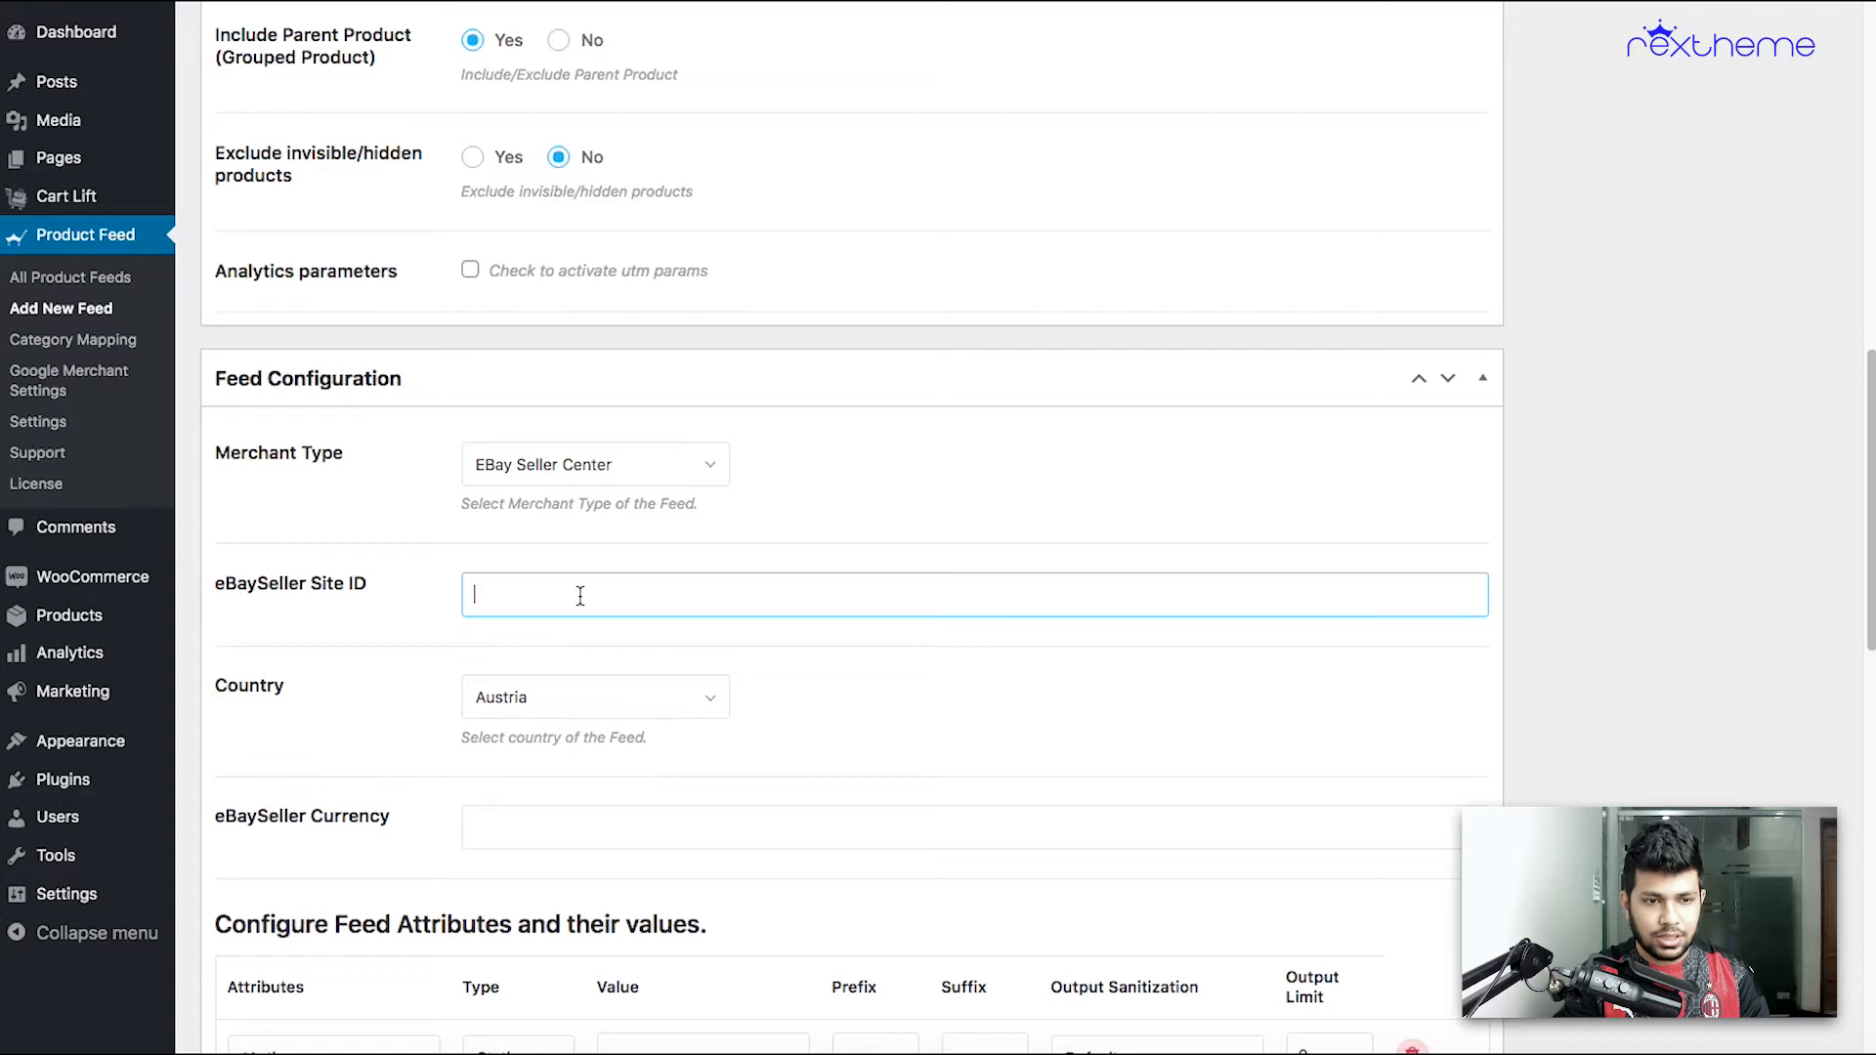
{"action": "type", "text": "US"}
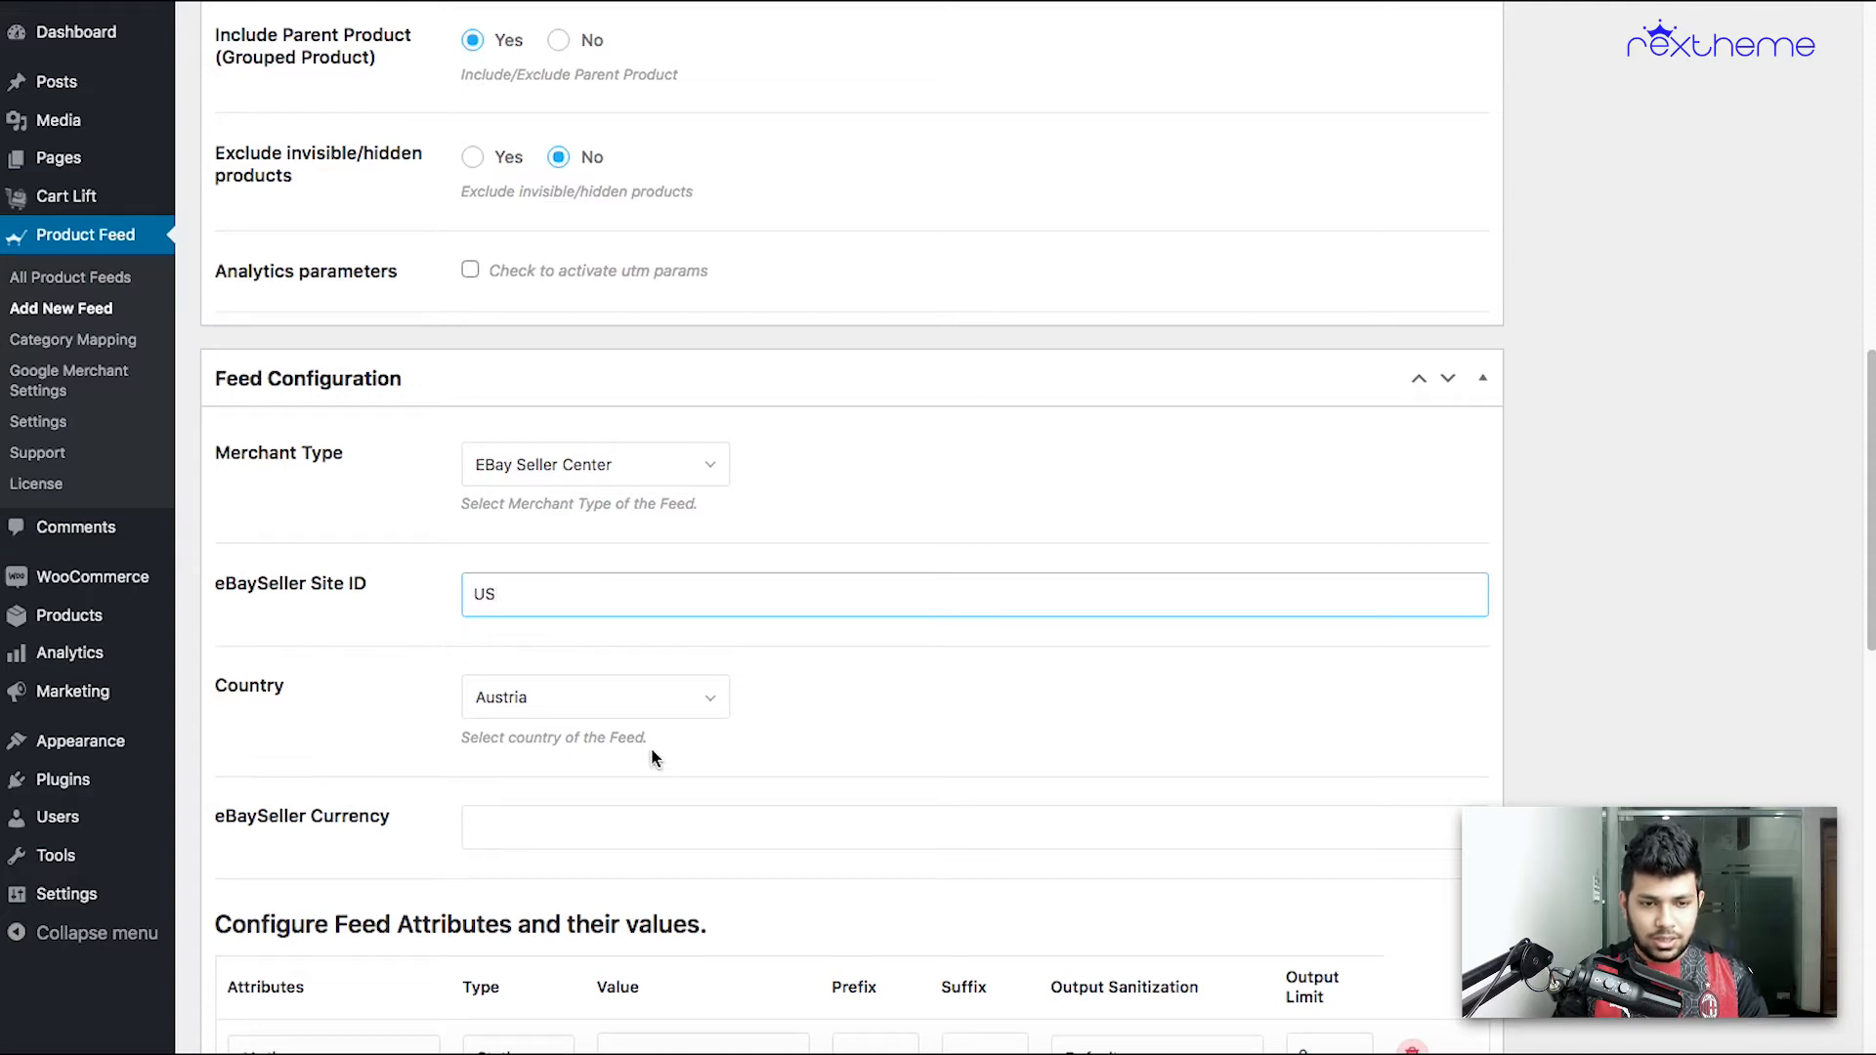
Set the feed's country to United States and the eBaySeller currency to USD.
{"action": "left_click", "coordinate": [649, 705]}
{"action": "scroll", "coordinate": [725, 805], "scroll_direction": "down", "scroll_amount": 10}
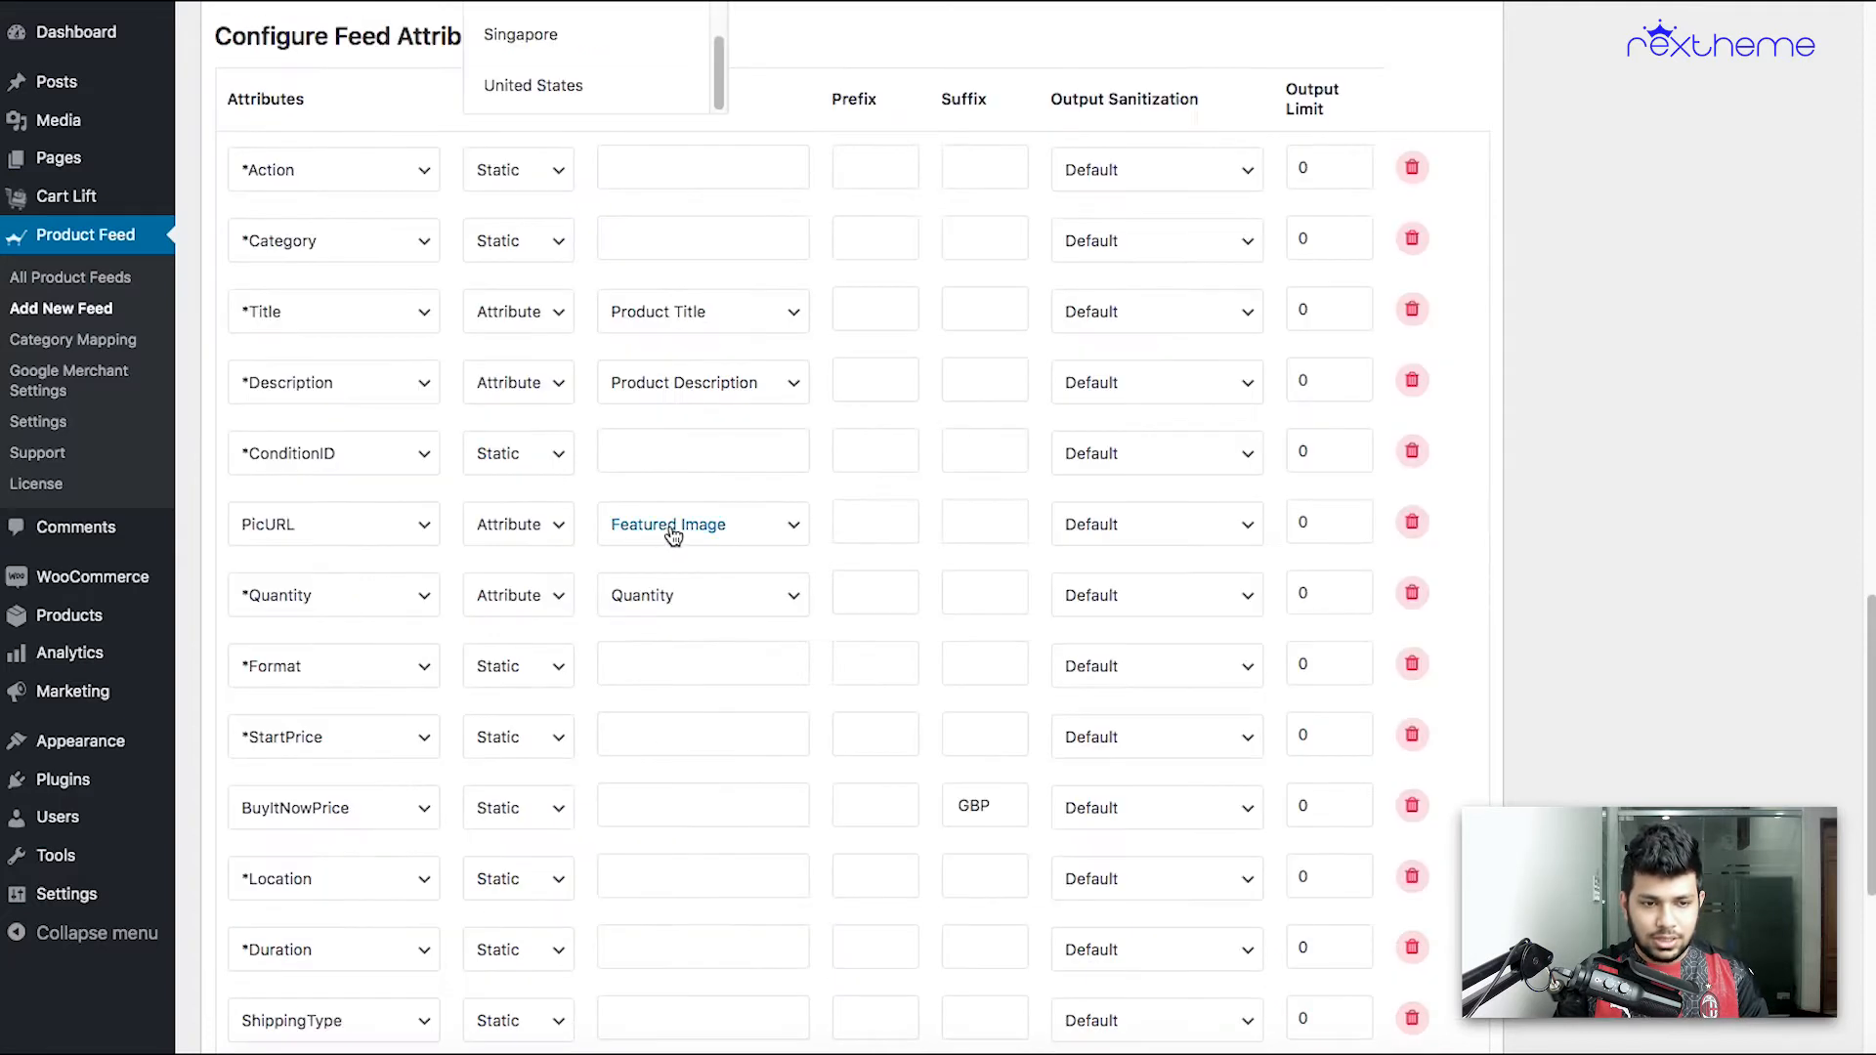
{"action": "scroll", "coordinate": [672, 536], "scroll_direction": "up", "scroll_amount": 10}
{"action": "scroll", "coordinate": [670, 570], "scroll_direction": "down", "scroll_amount": 3}
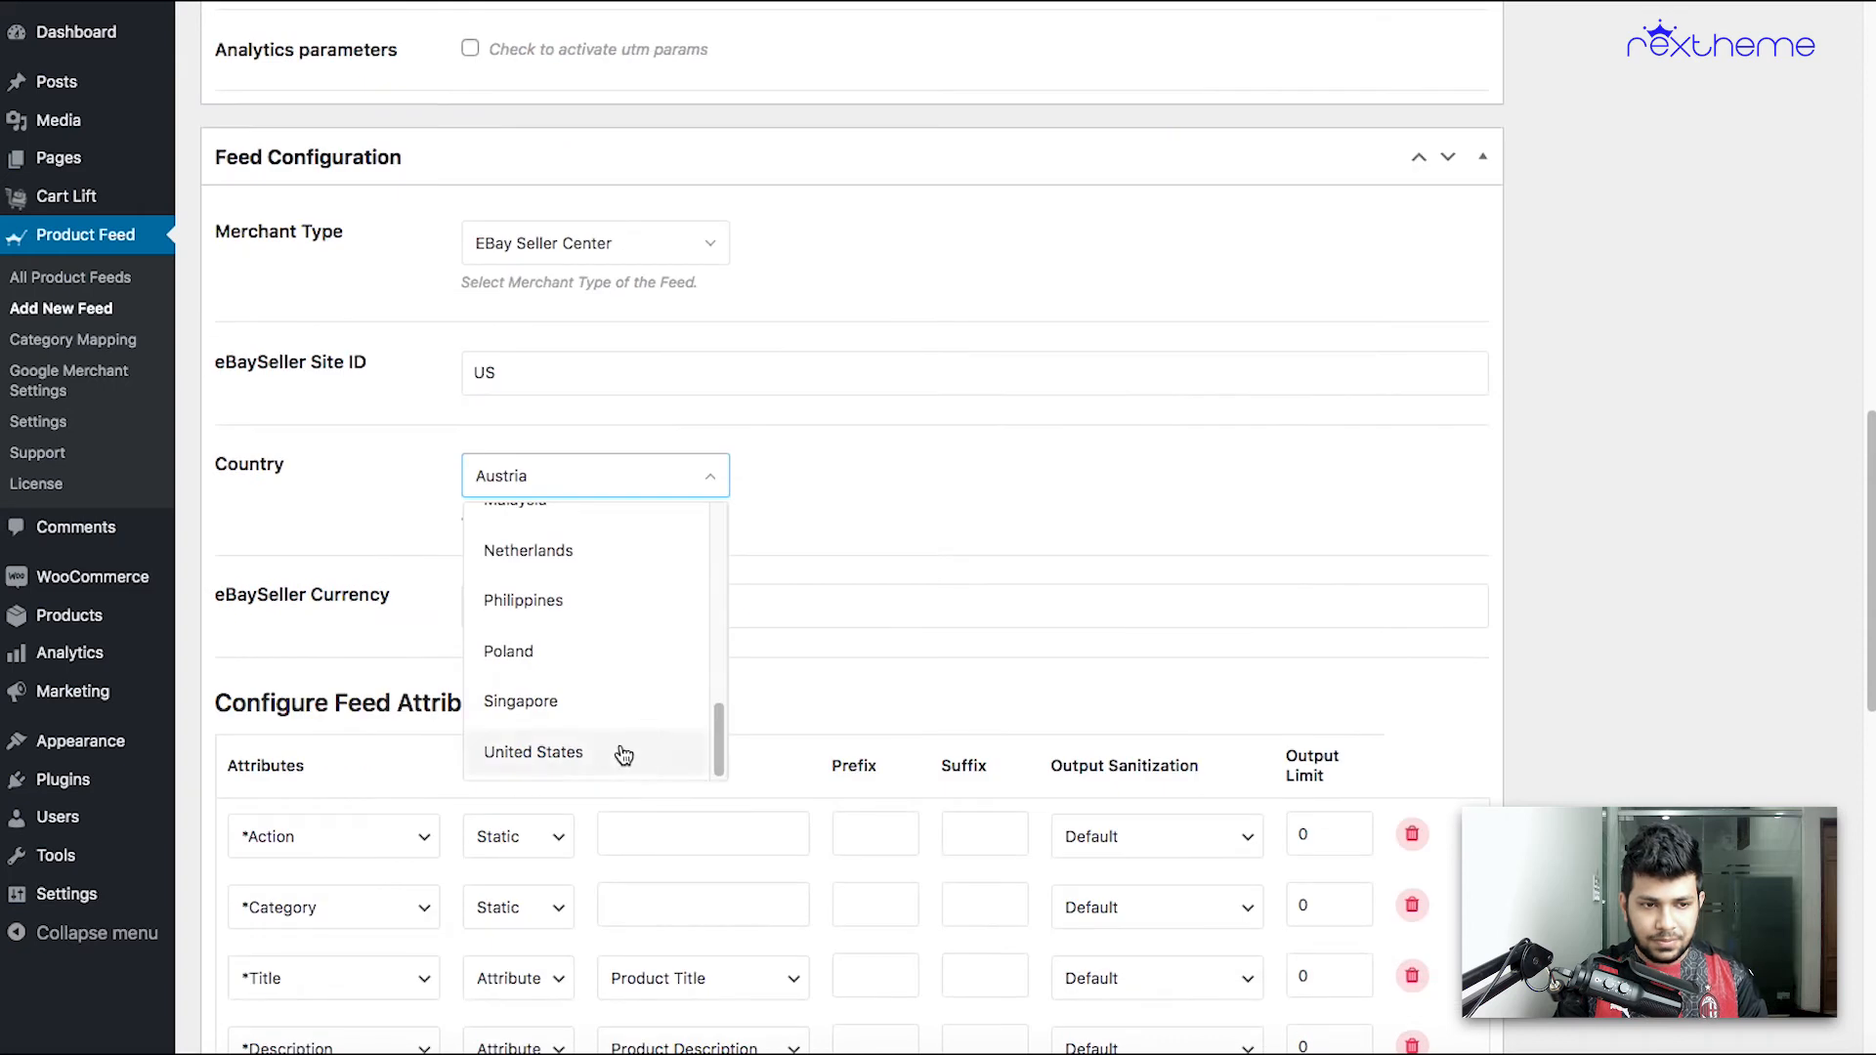
{"action": "left_click", "coordinate": [623, 753]}
{"action": "left_click", "coordinate": [659, 610]}
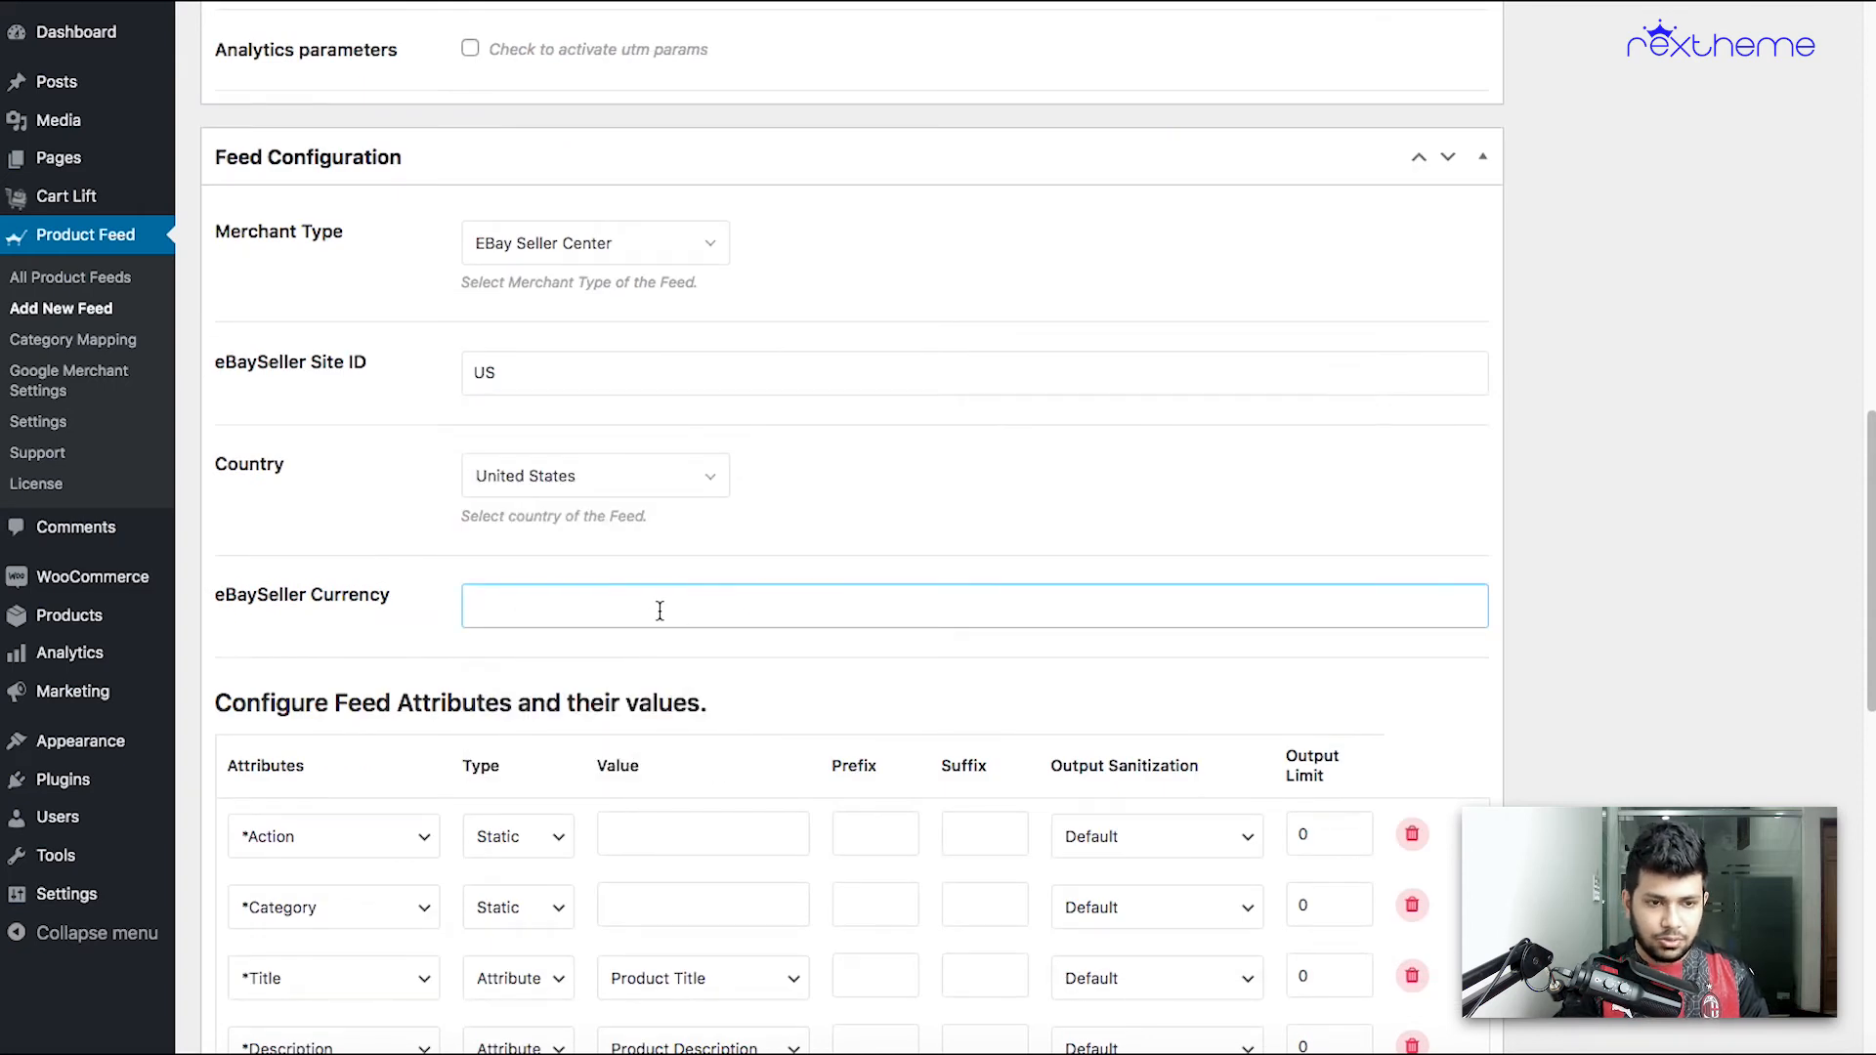
{"action": "type", "text": "USD"}
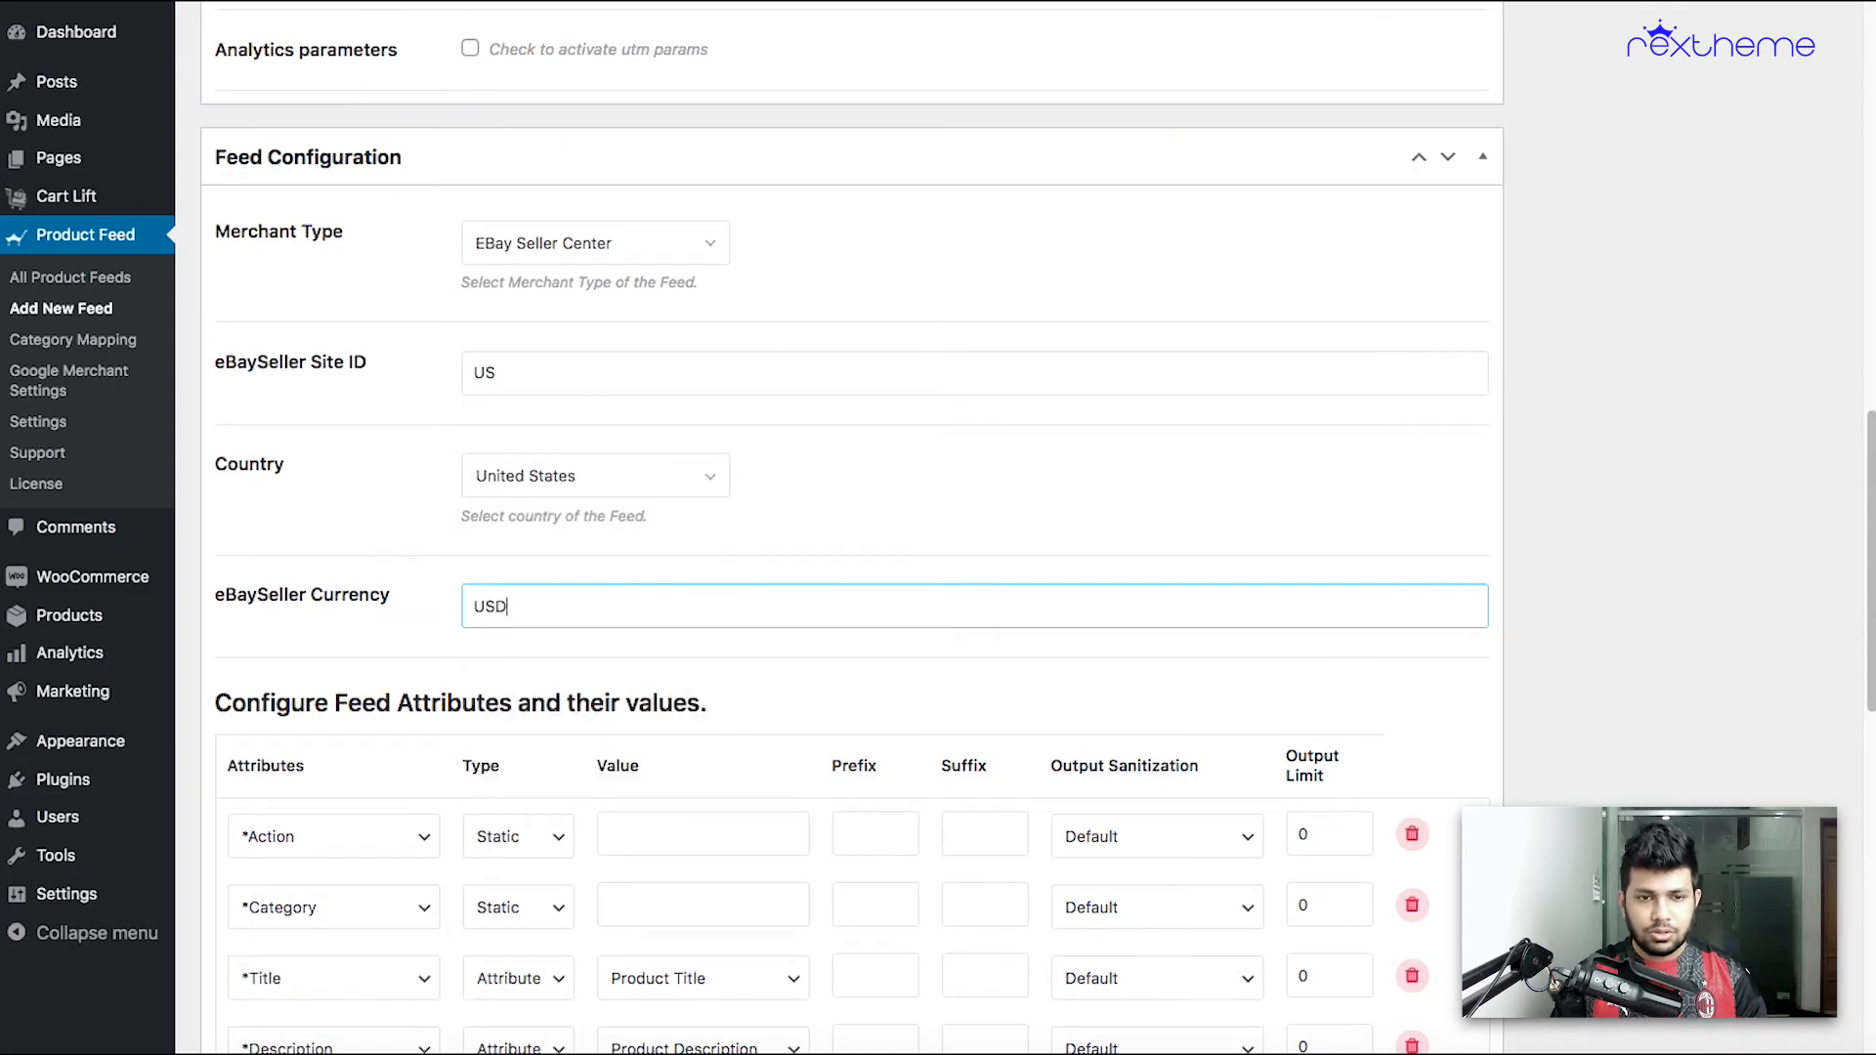
{"action": "left_click", "coordinate": [884, 567]}
Remove the GBP suffix from the BuyItNowPrice attribute.
{"action": "scroll", "coordinate": [1028, 885], "scroll_direction": "down", "scroll_amount": 2}
{"action": "scroll", "coordinate": [1028, 893], "scroll_direction": "down", "scroll_amount": 5}
{"action": "double_click", "coordinate": [989, 727]}
{"action": "key", "text": "BackSpace"}
Set the static value of the Action attribute to Add and of the Category attribute to 3450.
{"action": "scroll", "coordinate": [971, 859], "scroll_direction": "down", "scroll_amount": 4}
{"action": "scroll", "coordinate": [970, 860], "scroll_direction": "up", "scroll_amount": 3}
{"action": "scroll", "coordinate": [971, 860], "scroll_direction": "up", "scroll_amount": 4}
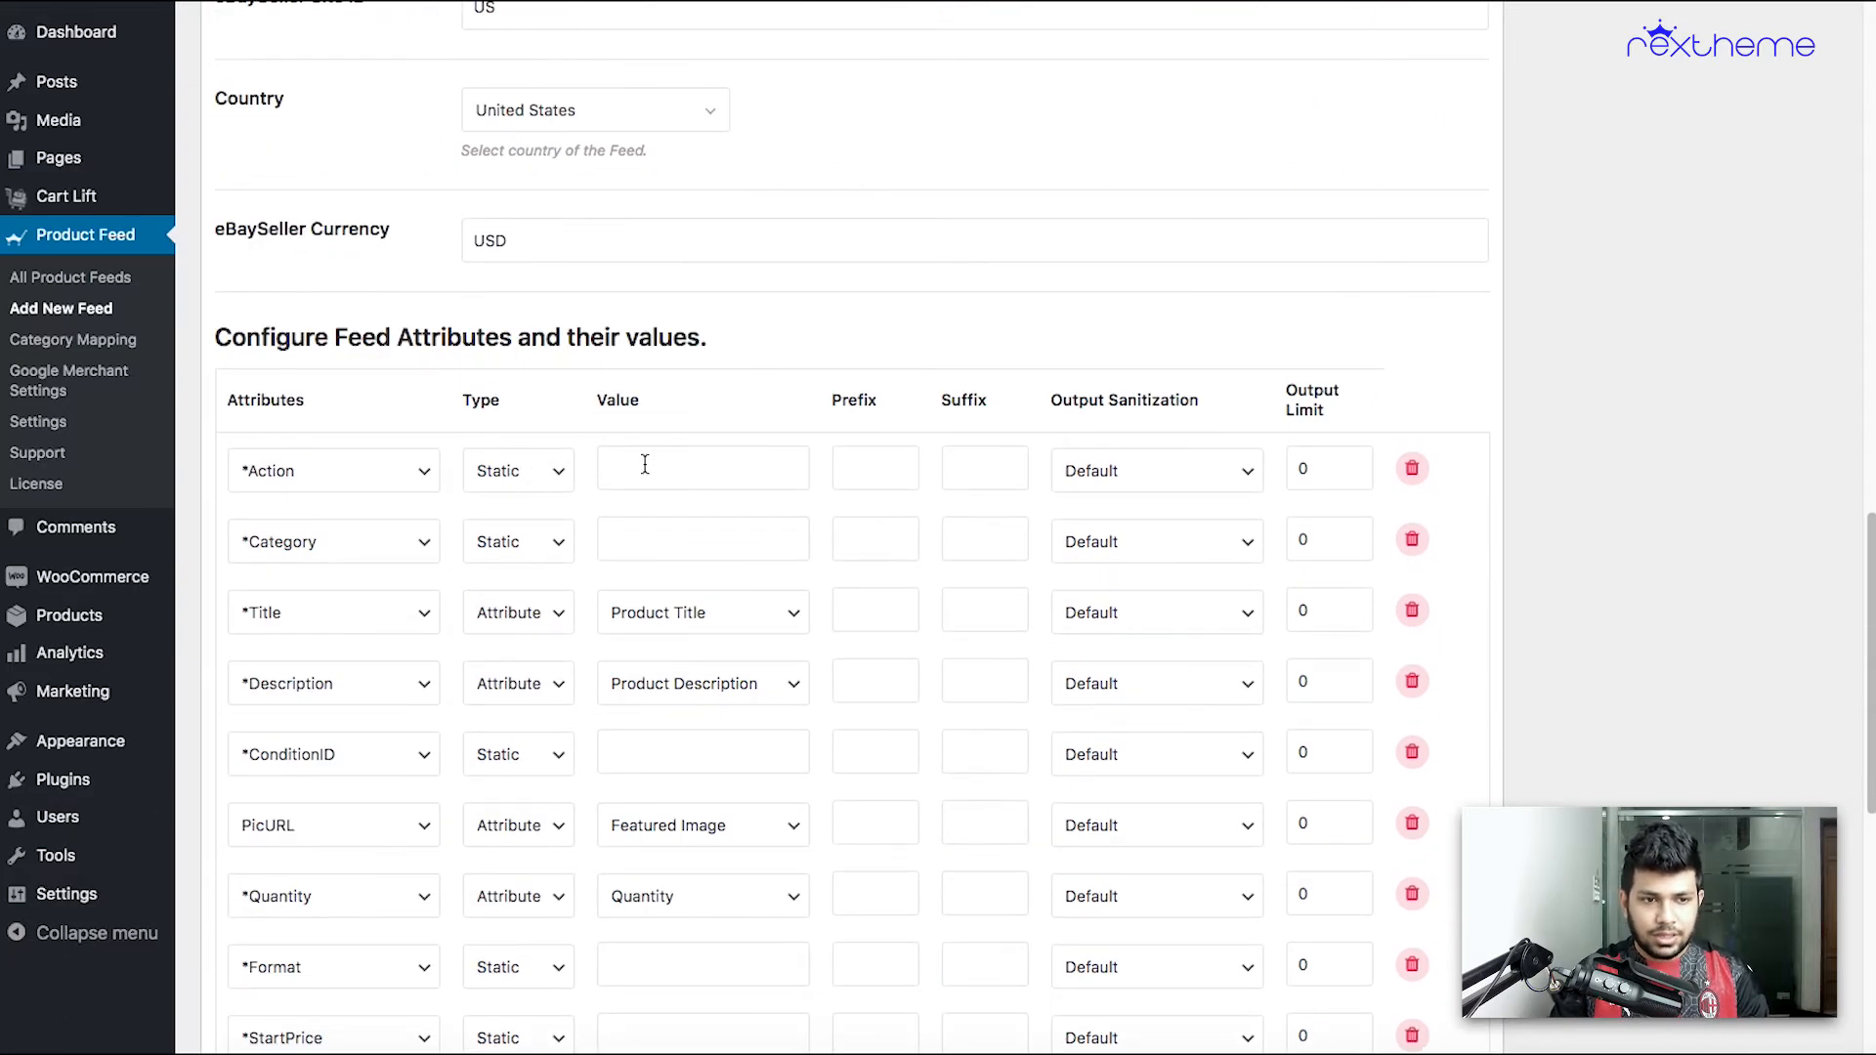
{"action": "left_click", "coordinate": [685, 468]}
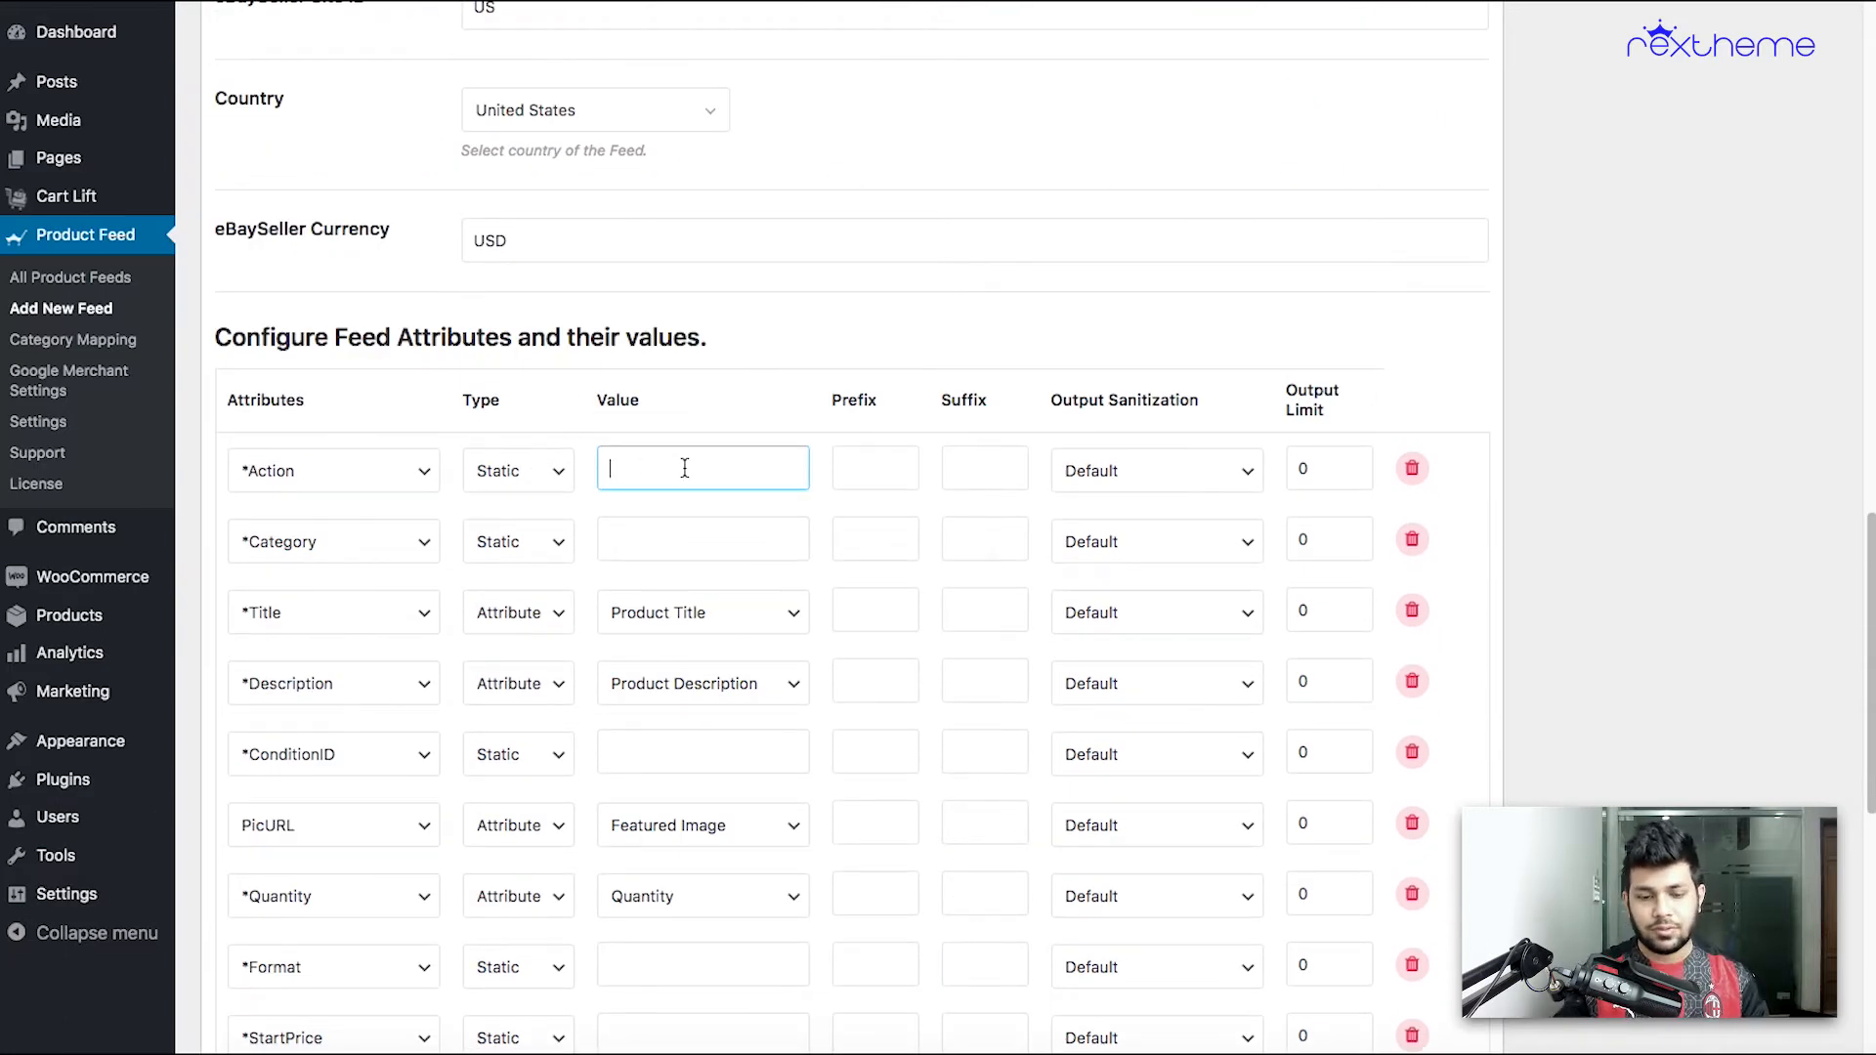
{"action": "type", "text": "Add"}
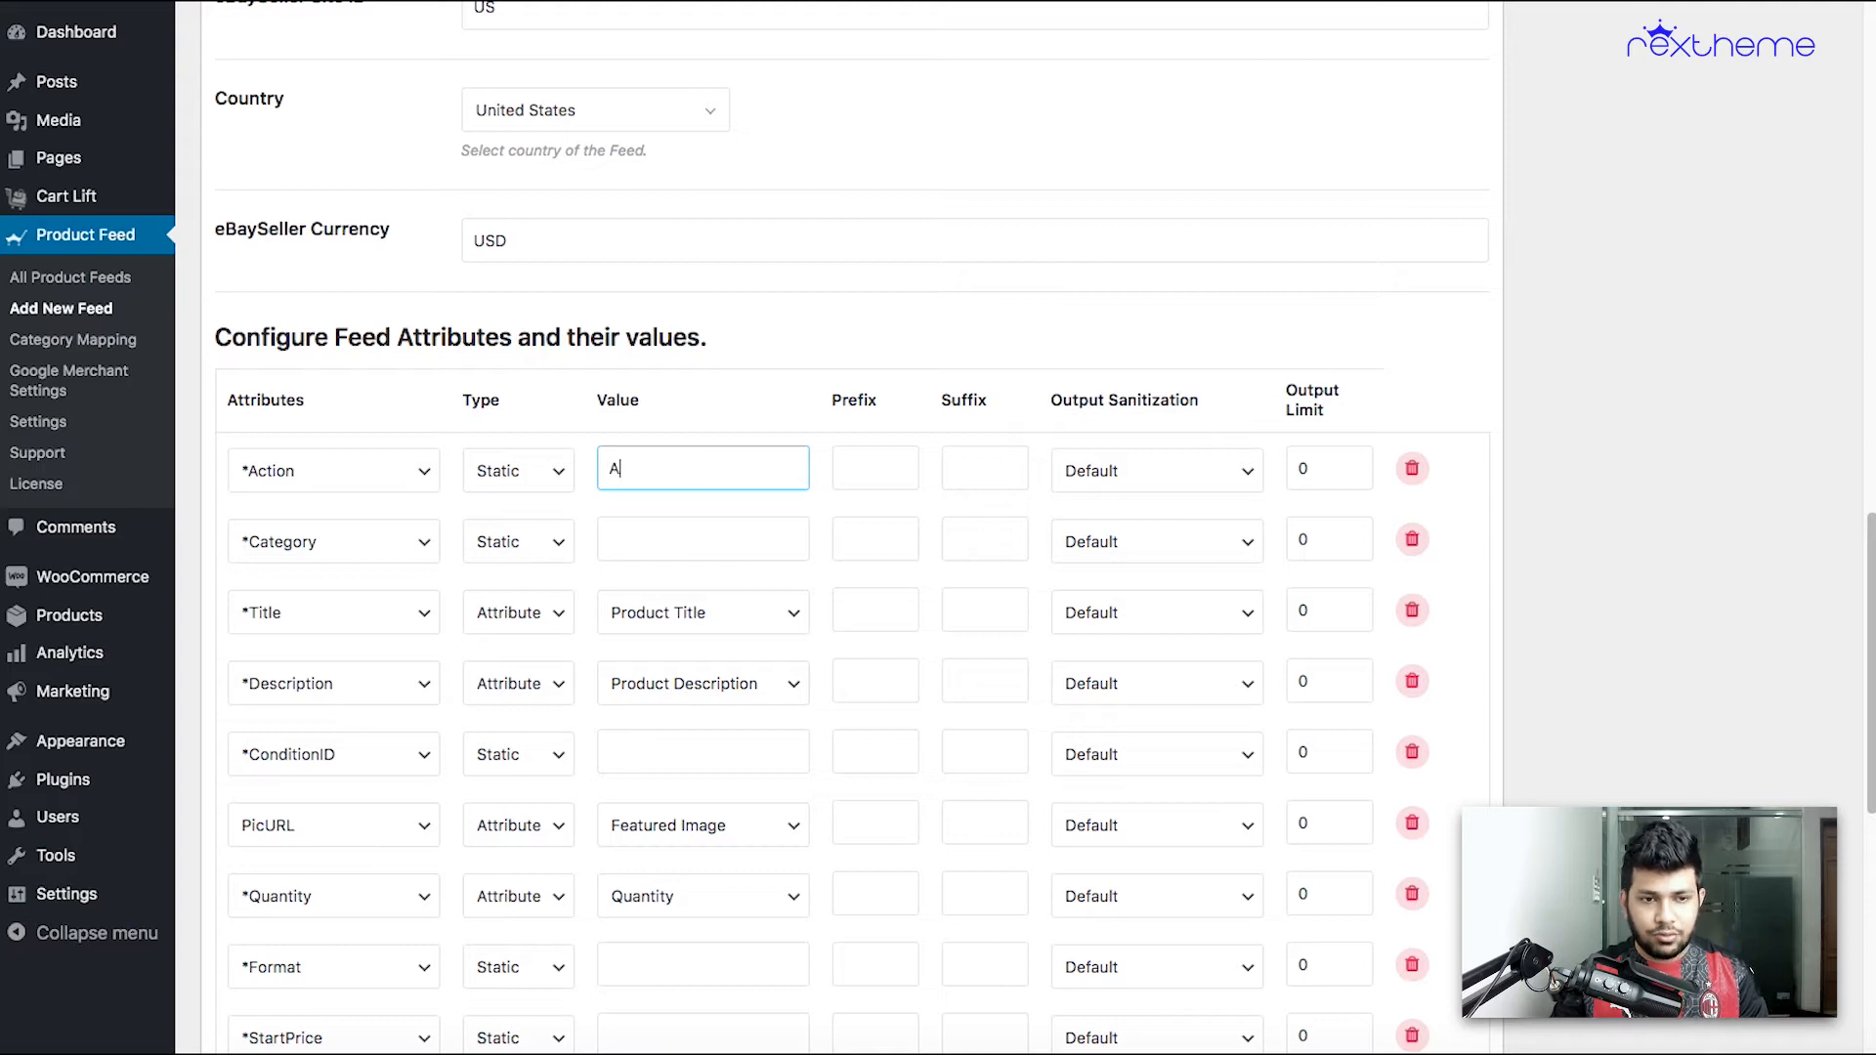
{"action": "left_click", "coordinate": [688, 535]}
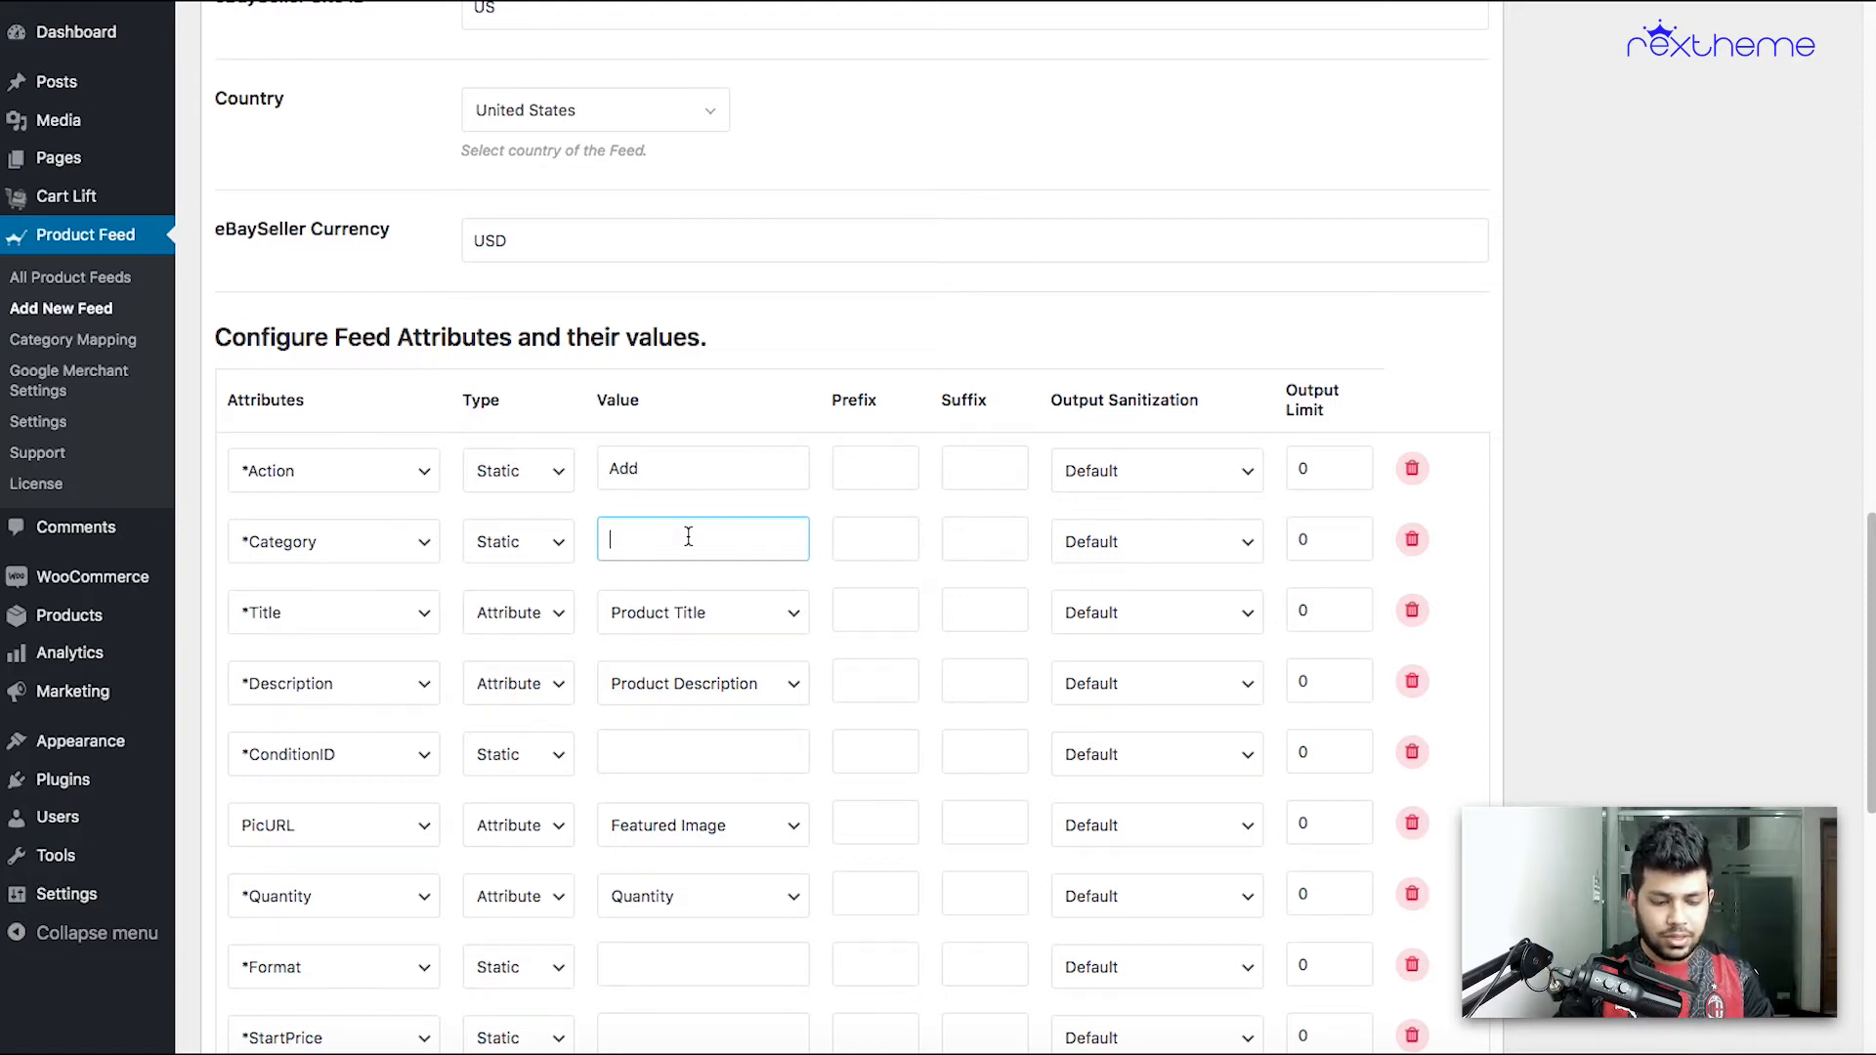
{"action": "type", "text": "3450"}
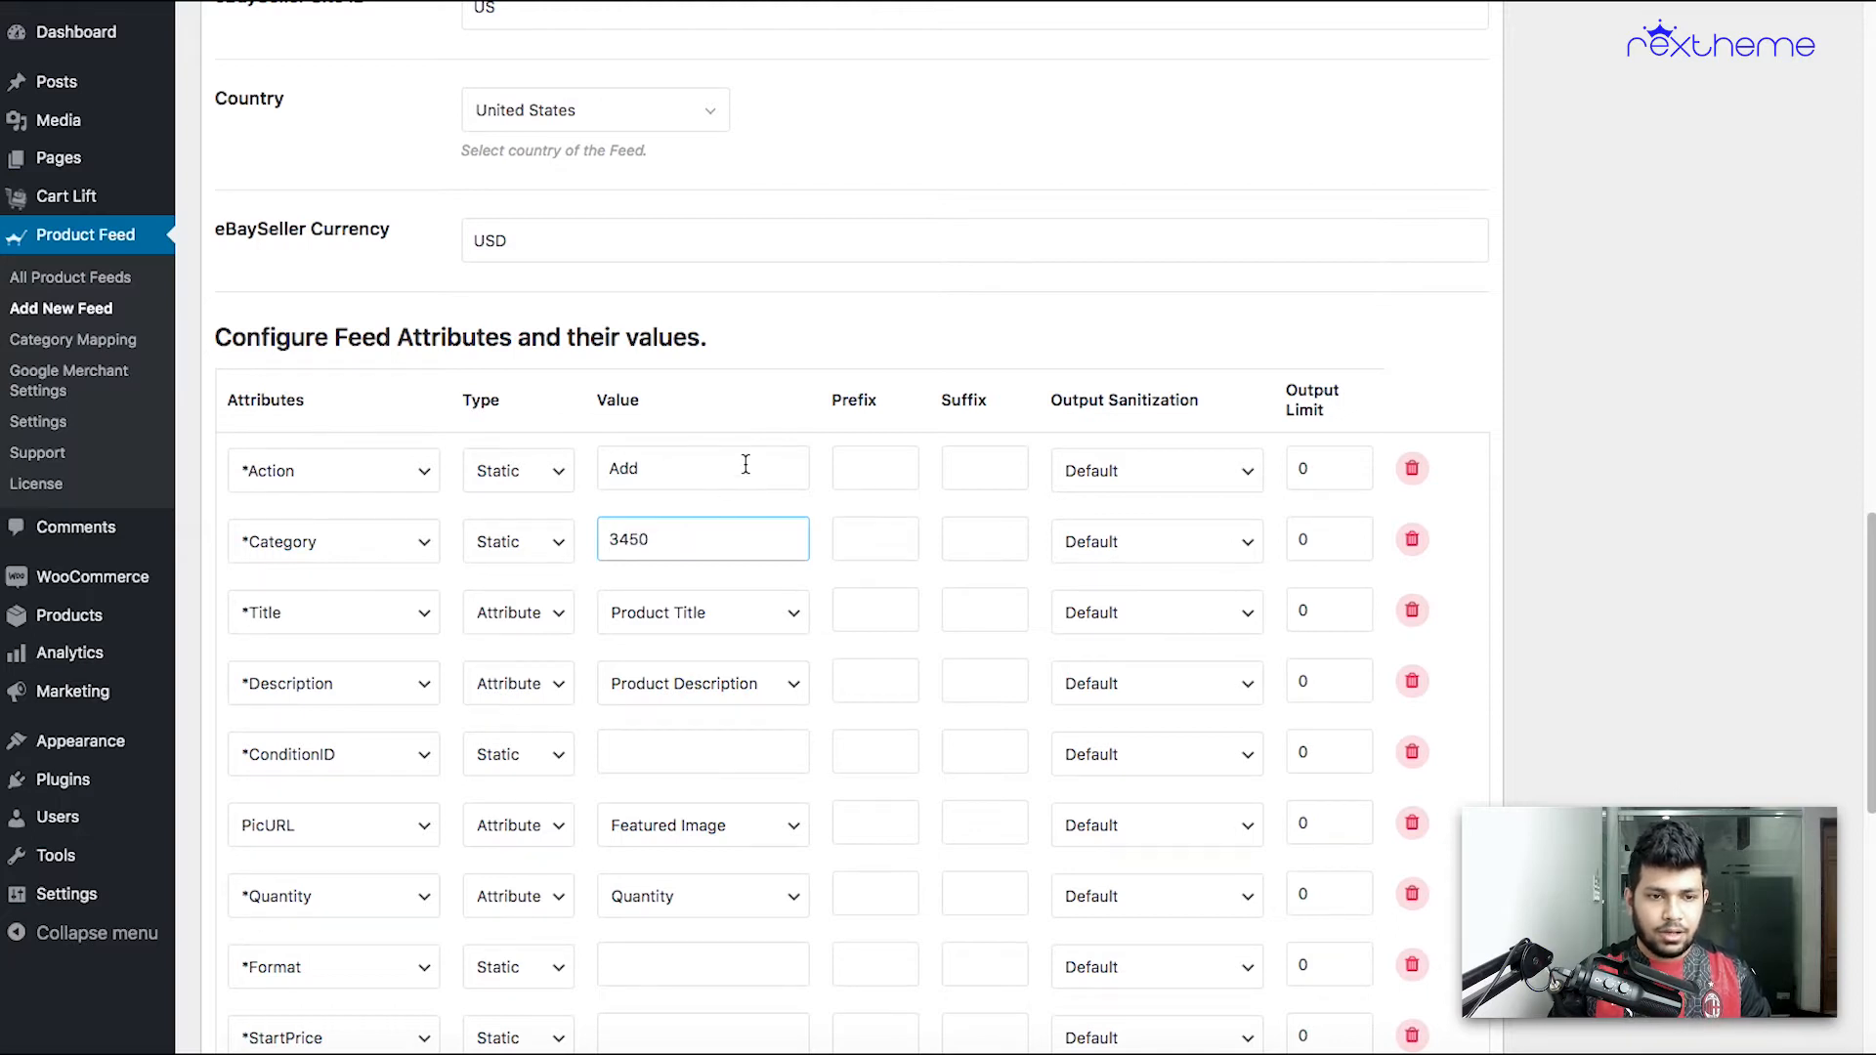
Set the static value of the ConditionID attribute to 1000.
{"action": "scroll", "coordinate": [746, 464], "scroll_direction": "down", "scroll_amount": 2}
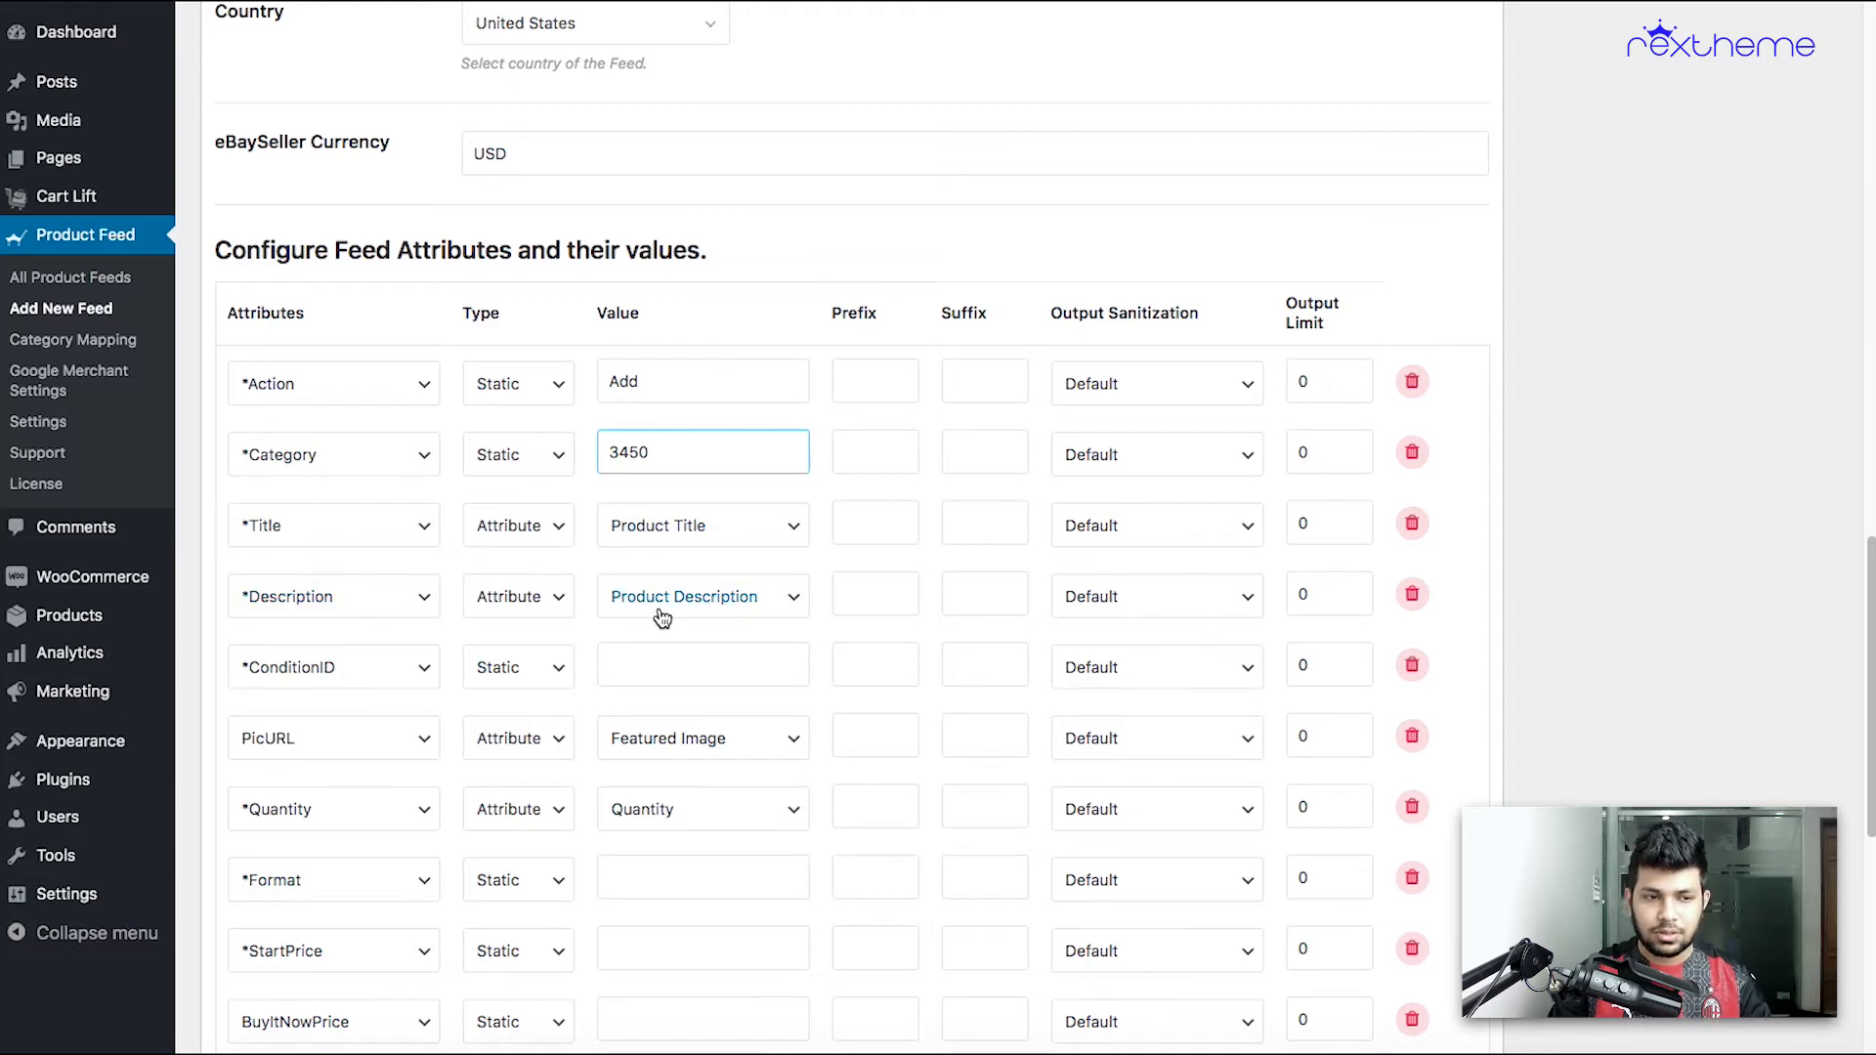
{"action": "scroll", "coordinate": [660, 616], "scroll_direction": "down", "scroll_amount": 1}
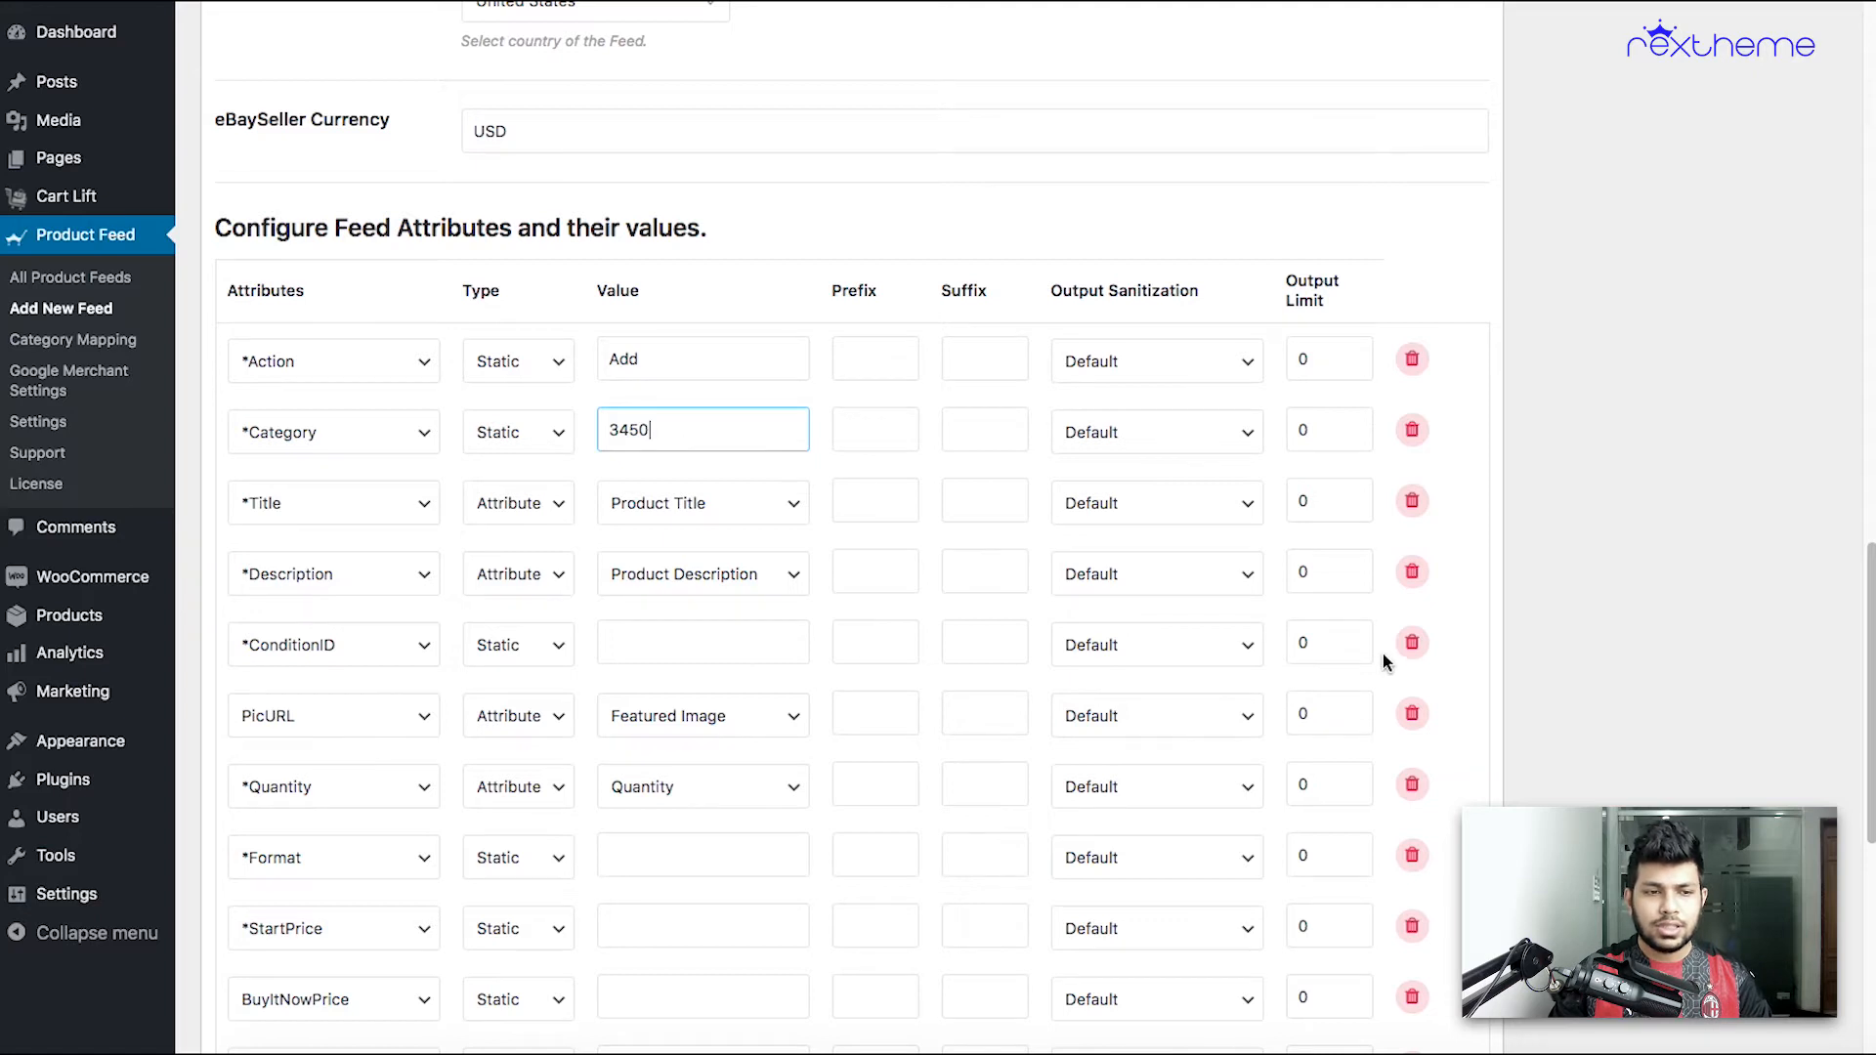
{"action": "left_click", "coordinate": [732, 650]}
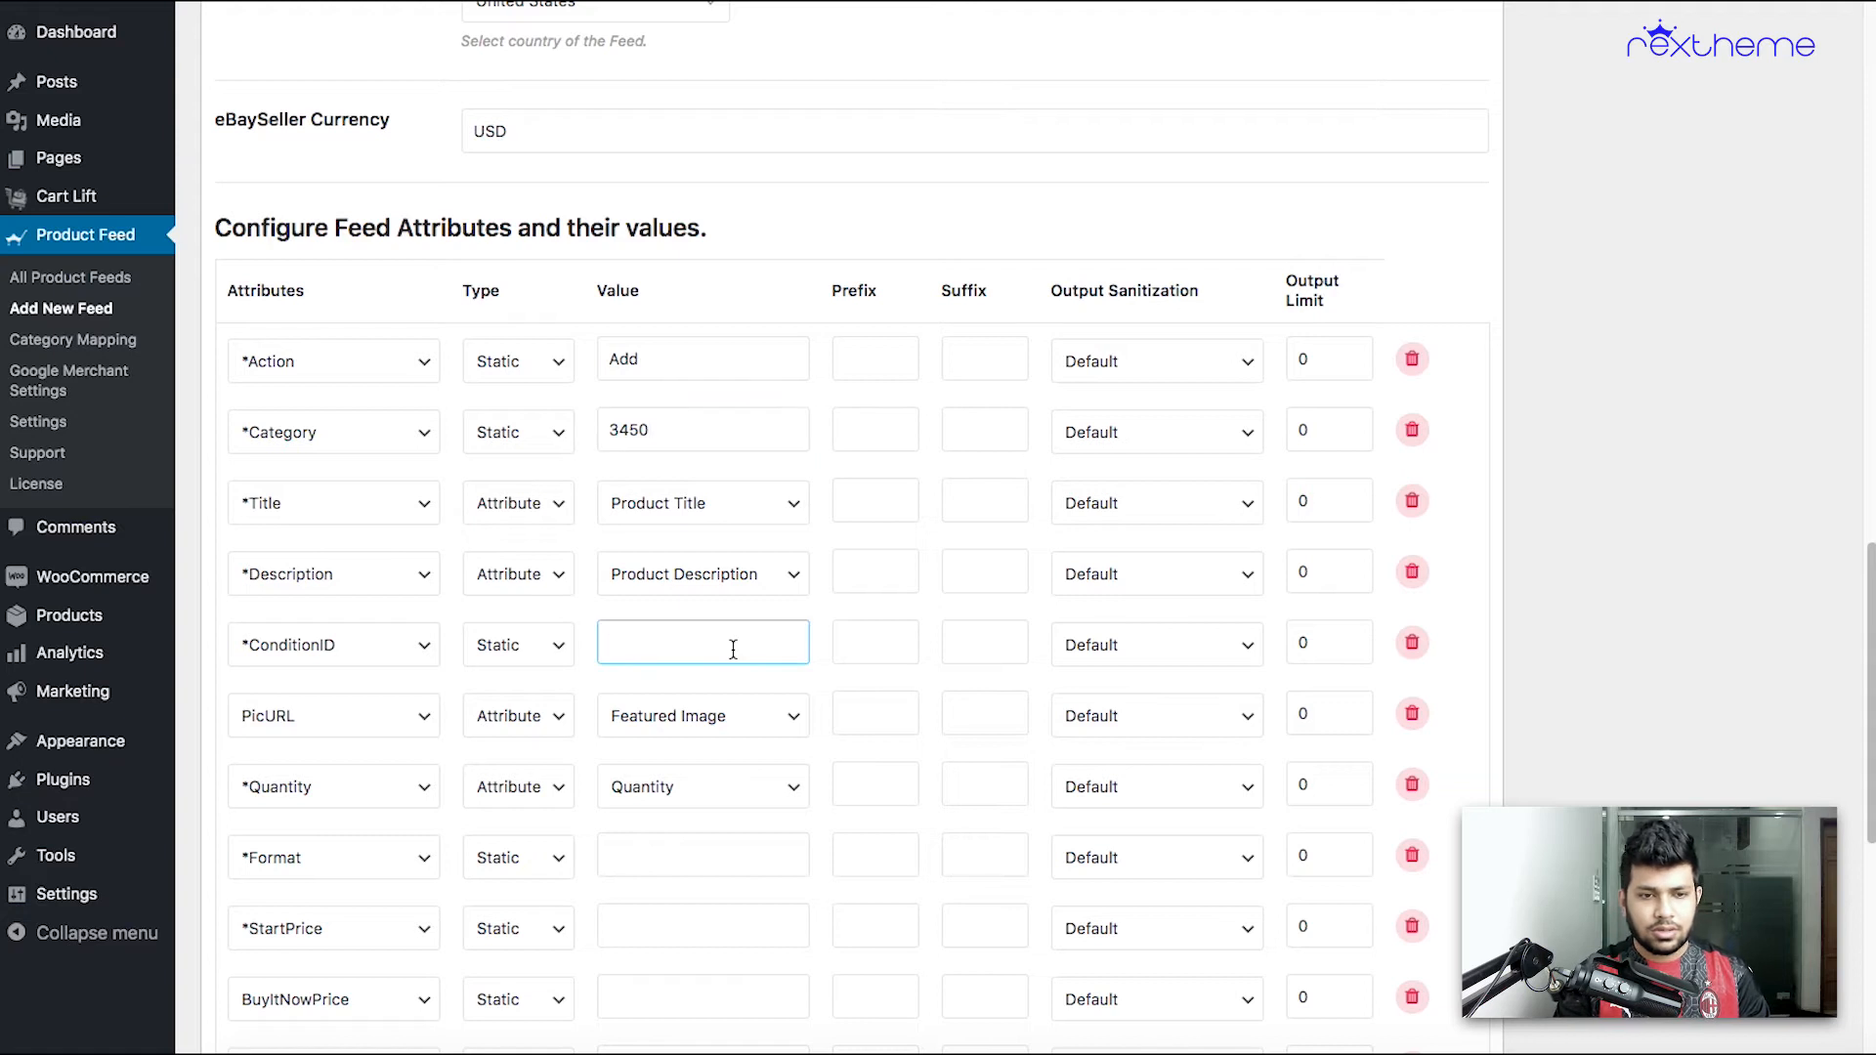
{"action": "type", "text": "1000"}
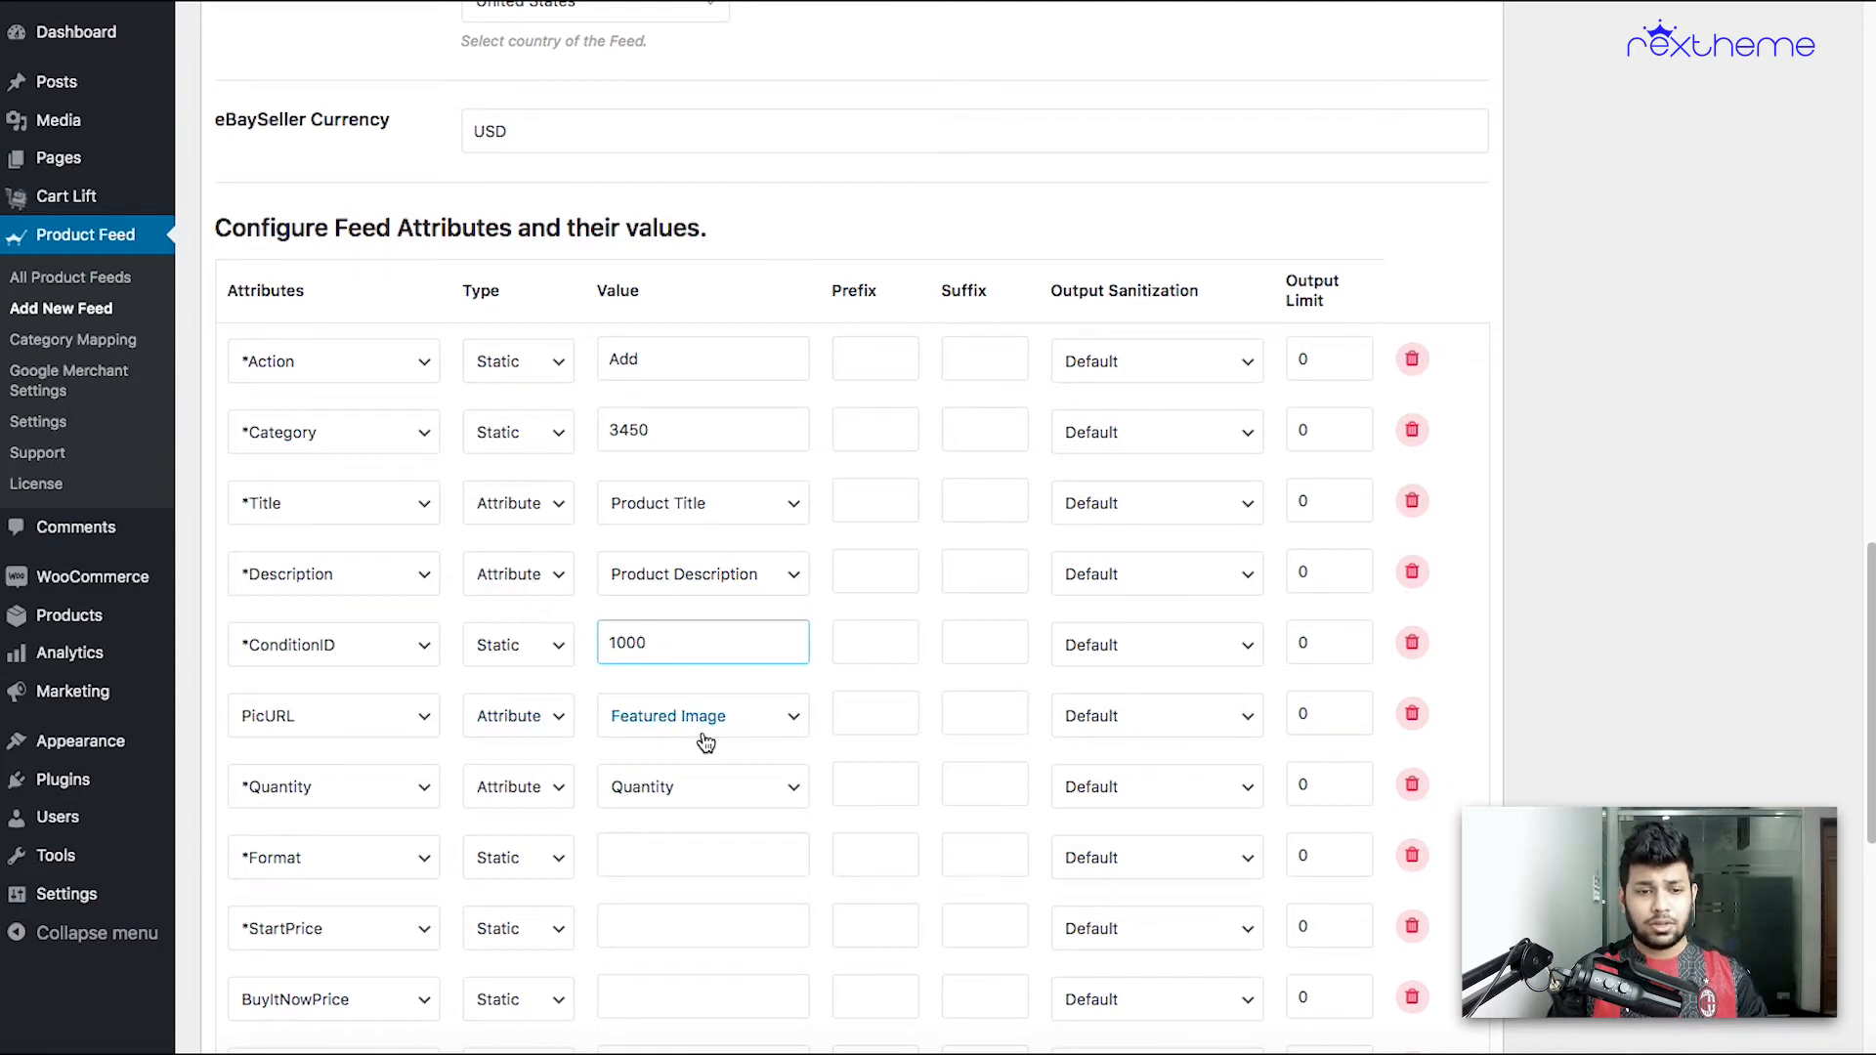
Set the static value of the Format attribute to Auction.
{"action": "scroll", "coordinate": [705, 742], "scroll_direction": "down", "scroll_amount": 1}
{"action": "scroll", "coordinate": [700, 703], "scroll_direction": "down", "scroll_amount": 3}
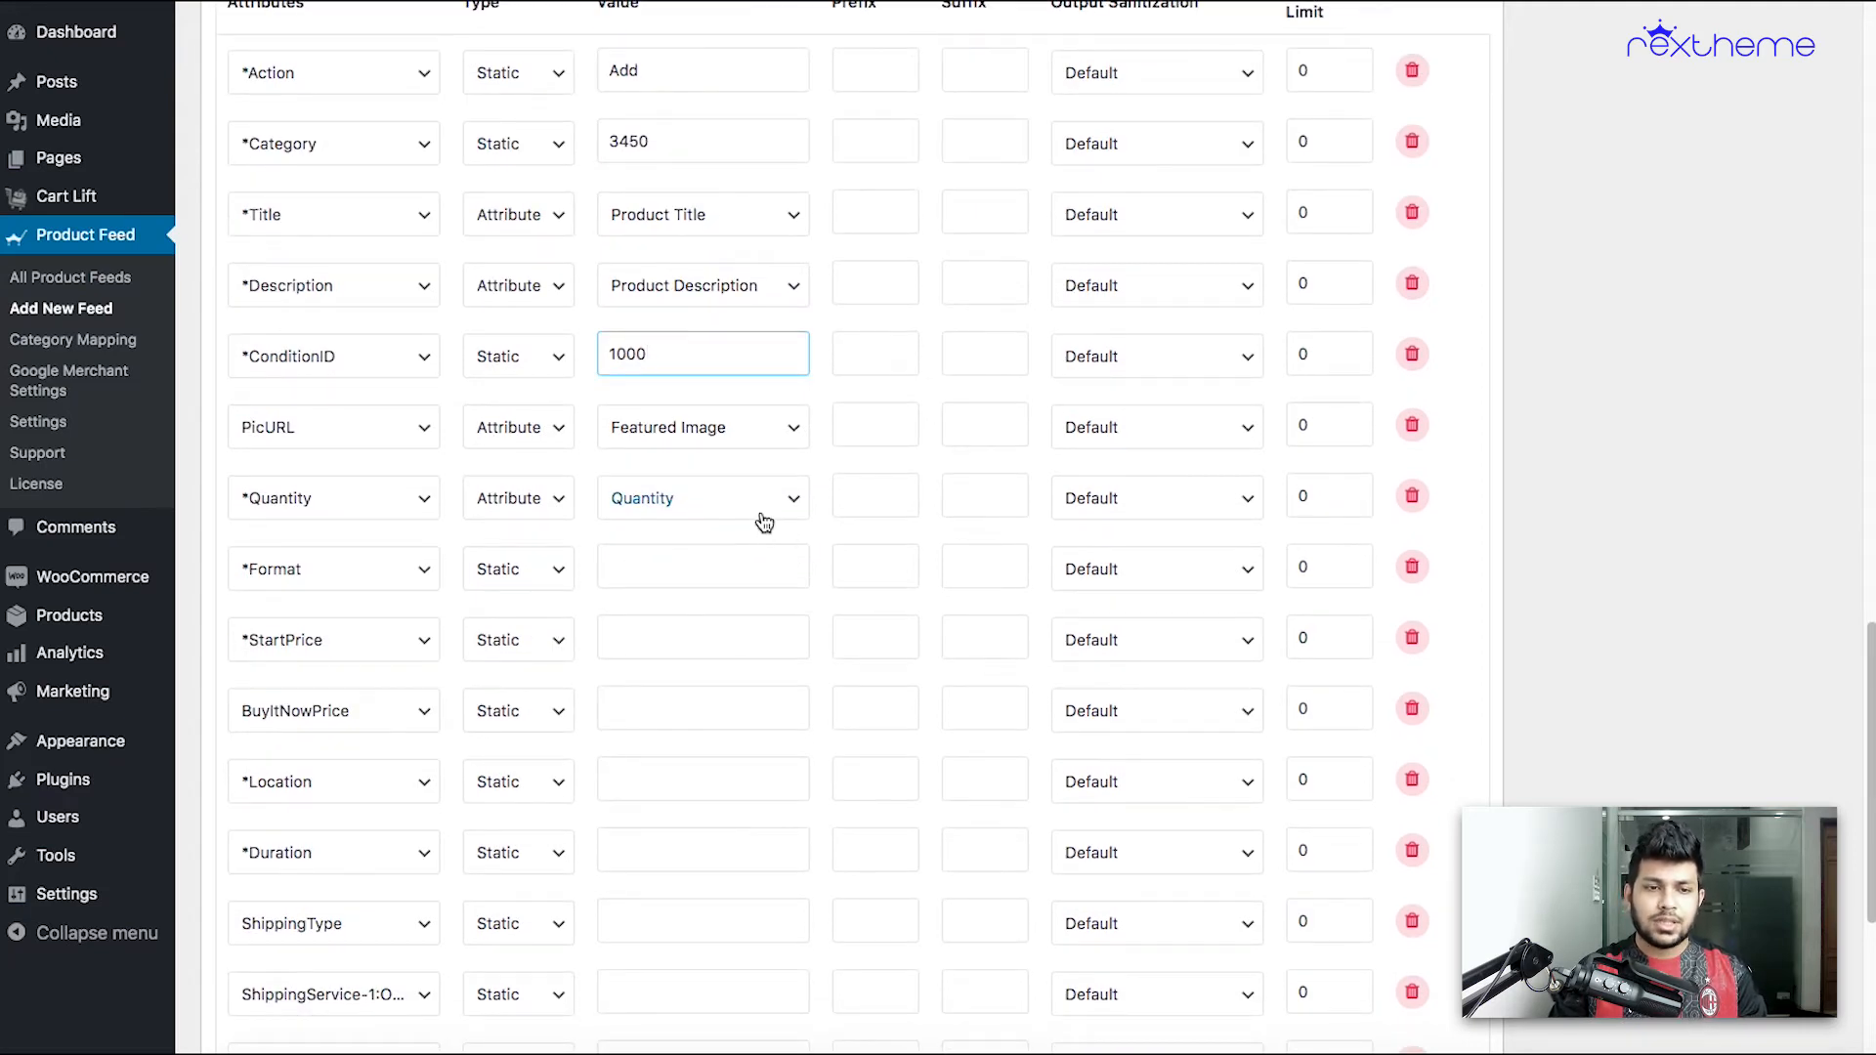
{"action": "left_click", "coordinate": [748, 559]}
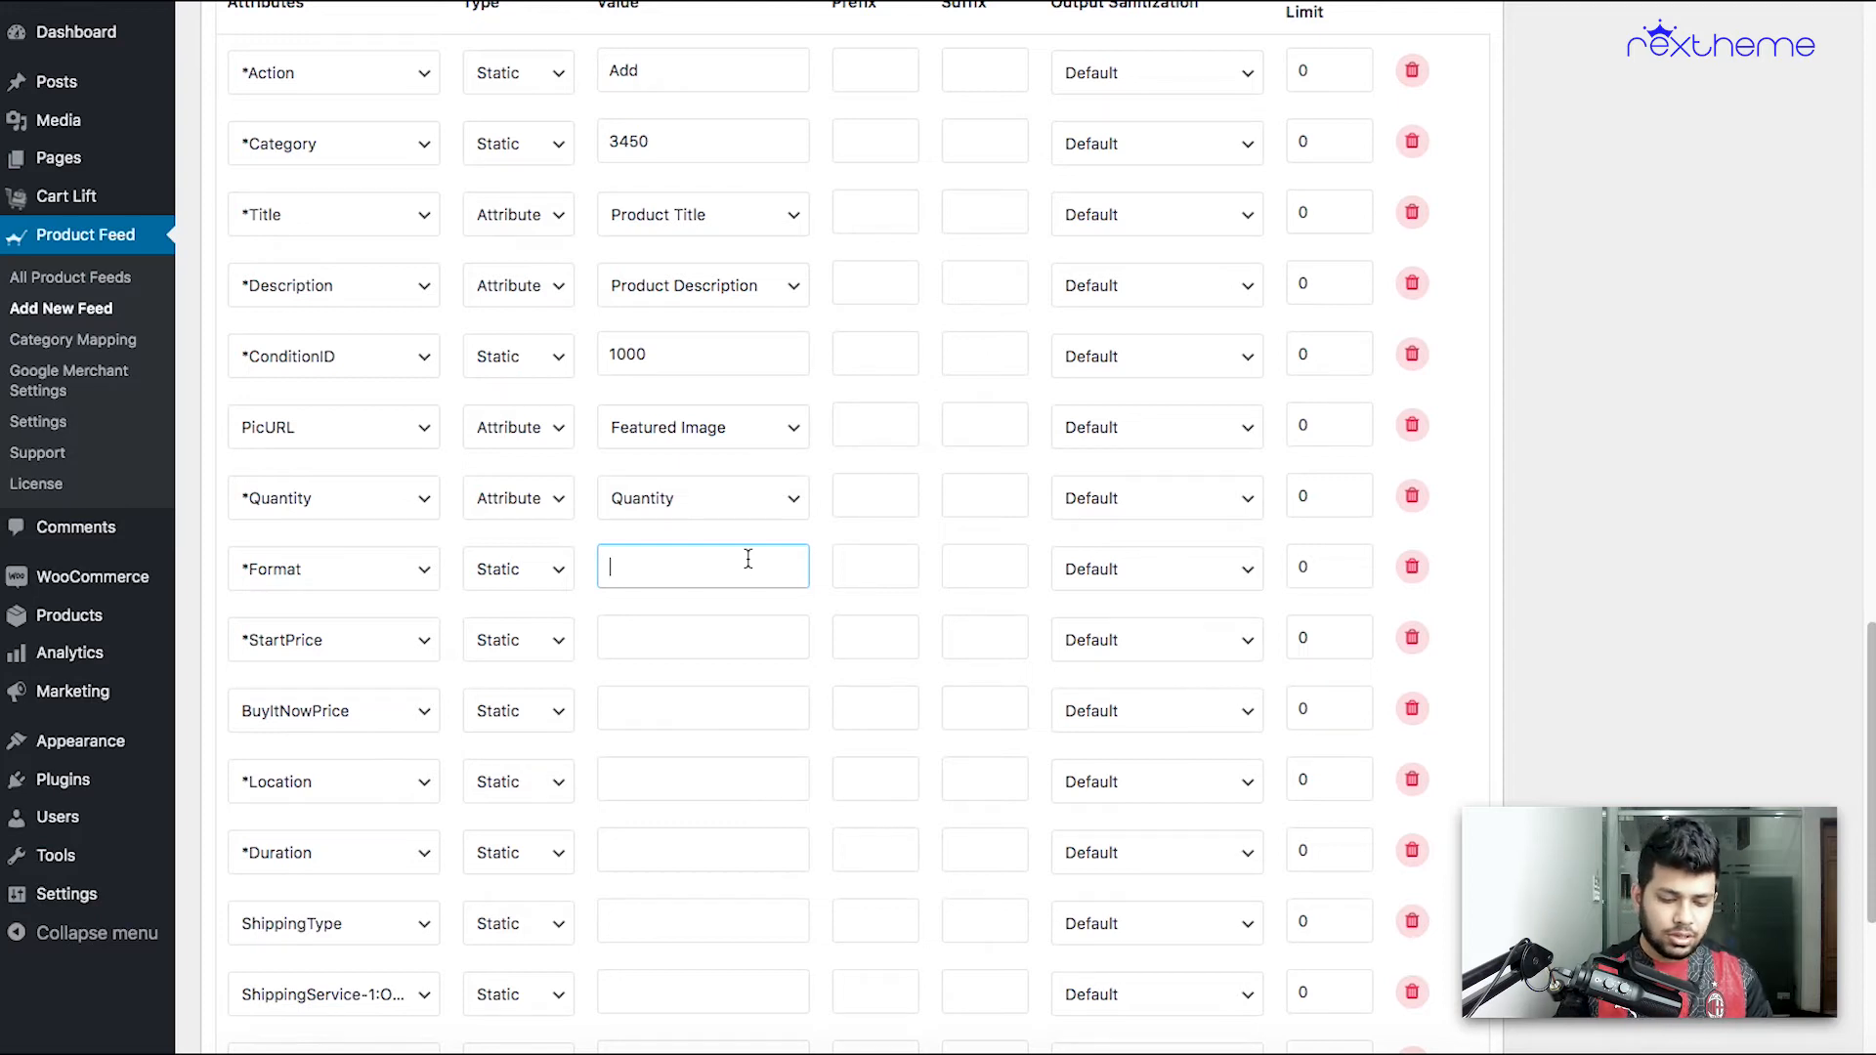
{"action": "type", "text": "Auction"}
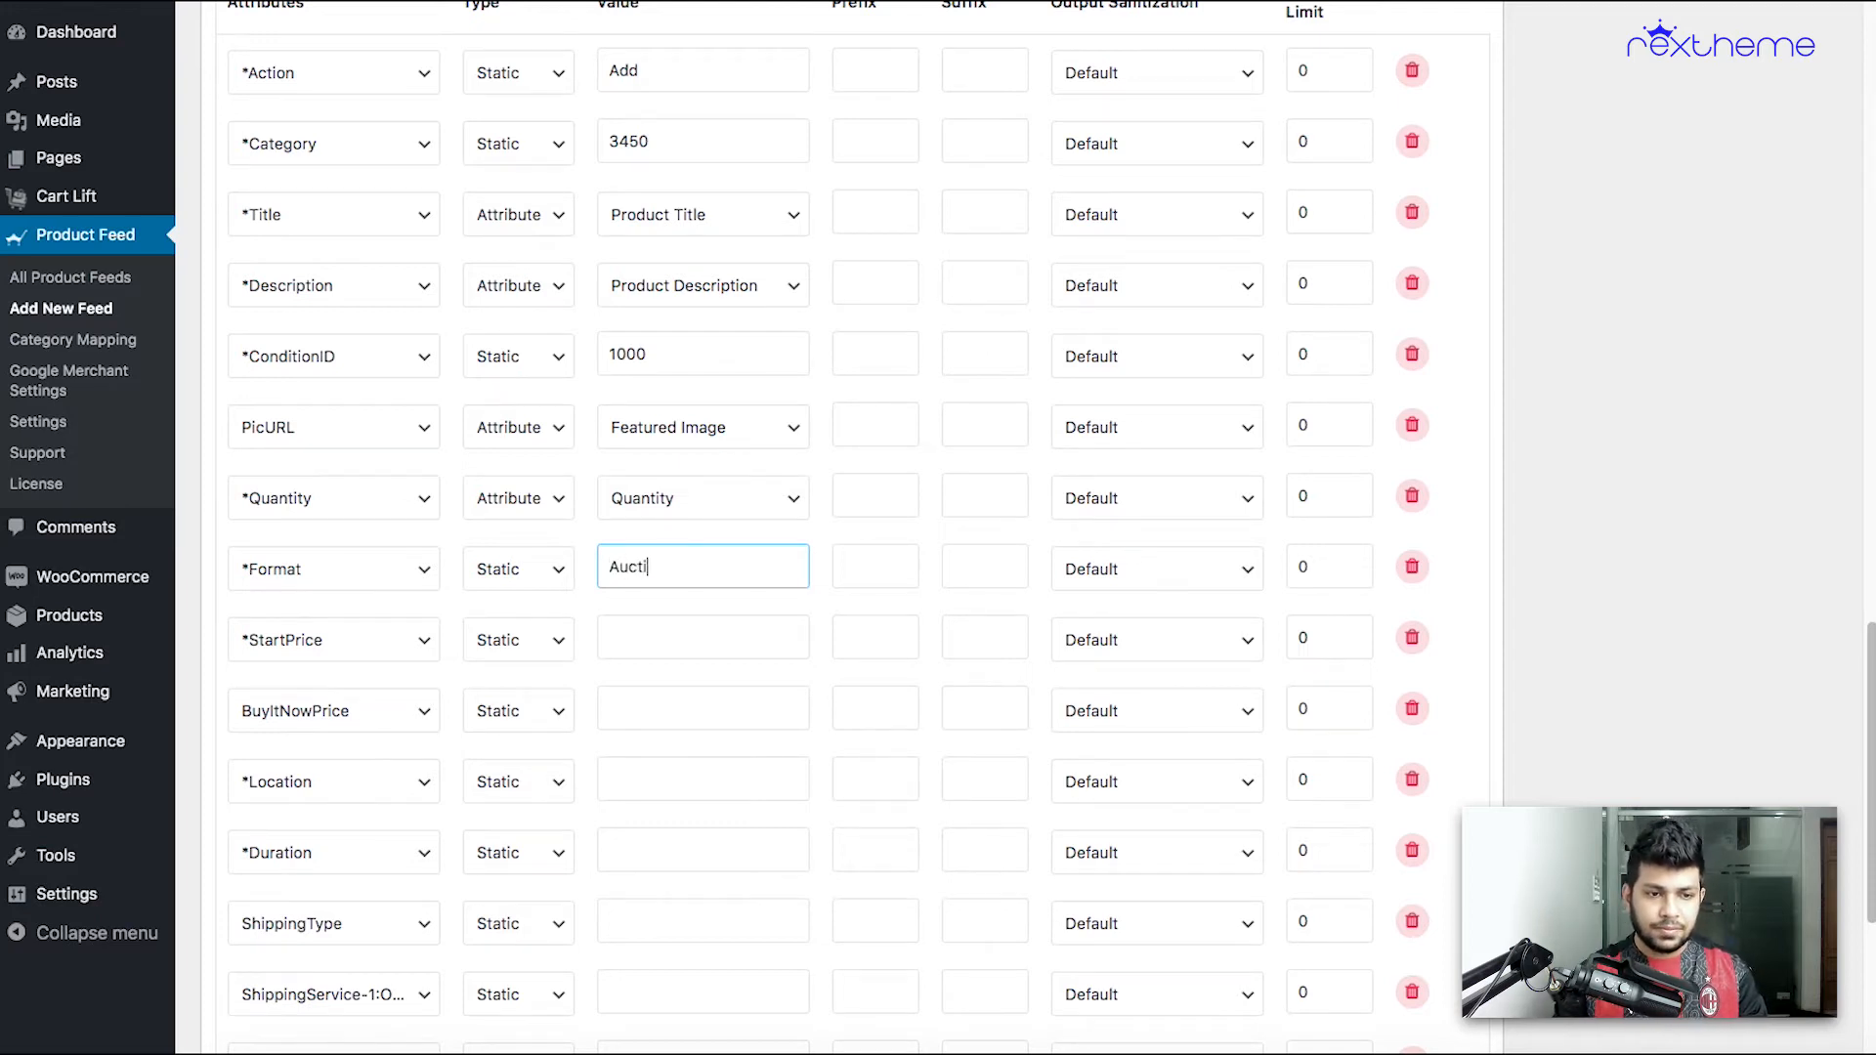
Change the StartPrice type to Attribute with Regular Price as its value, and set the static value of BuyItNowPrice to 500.
{"action": "scroll", "coordinate": [758, 624], "scroll_direction": "down", "scroll_amount": 1}
{"action": "left_click", "coordinate": [713, 613]}
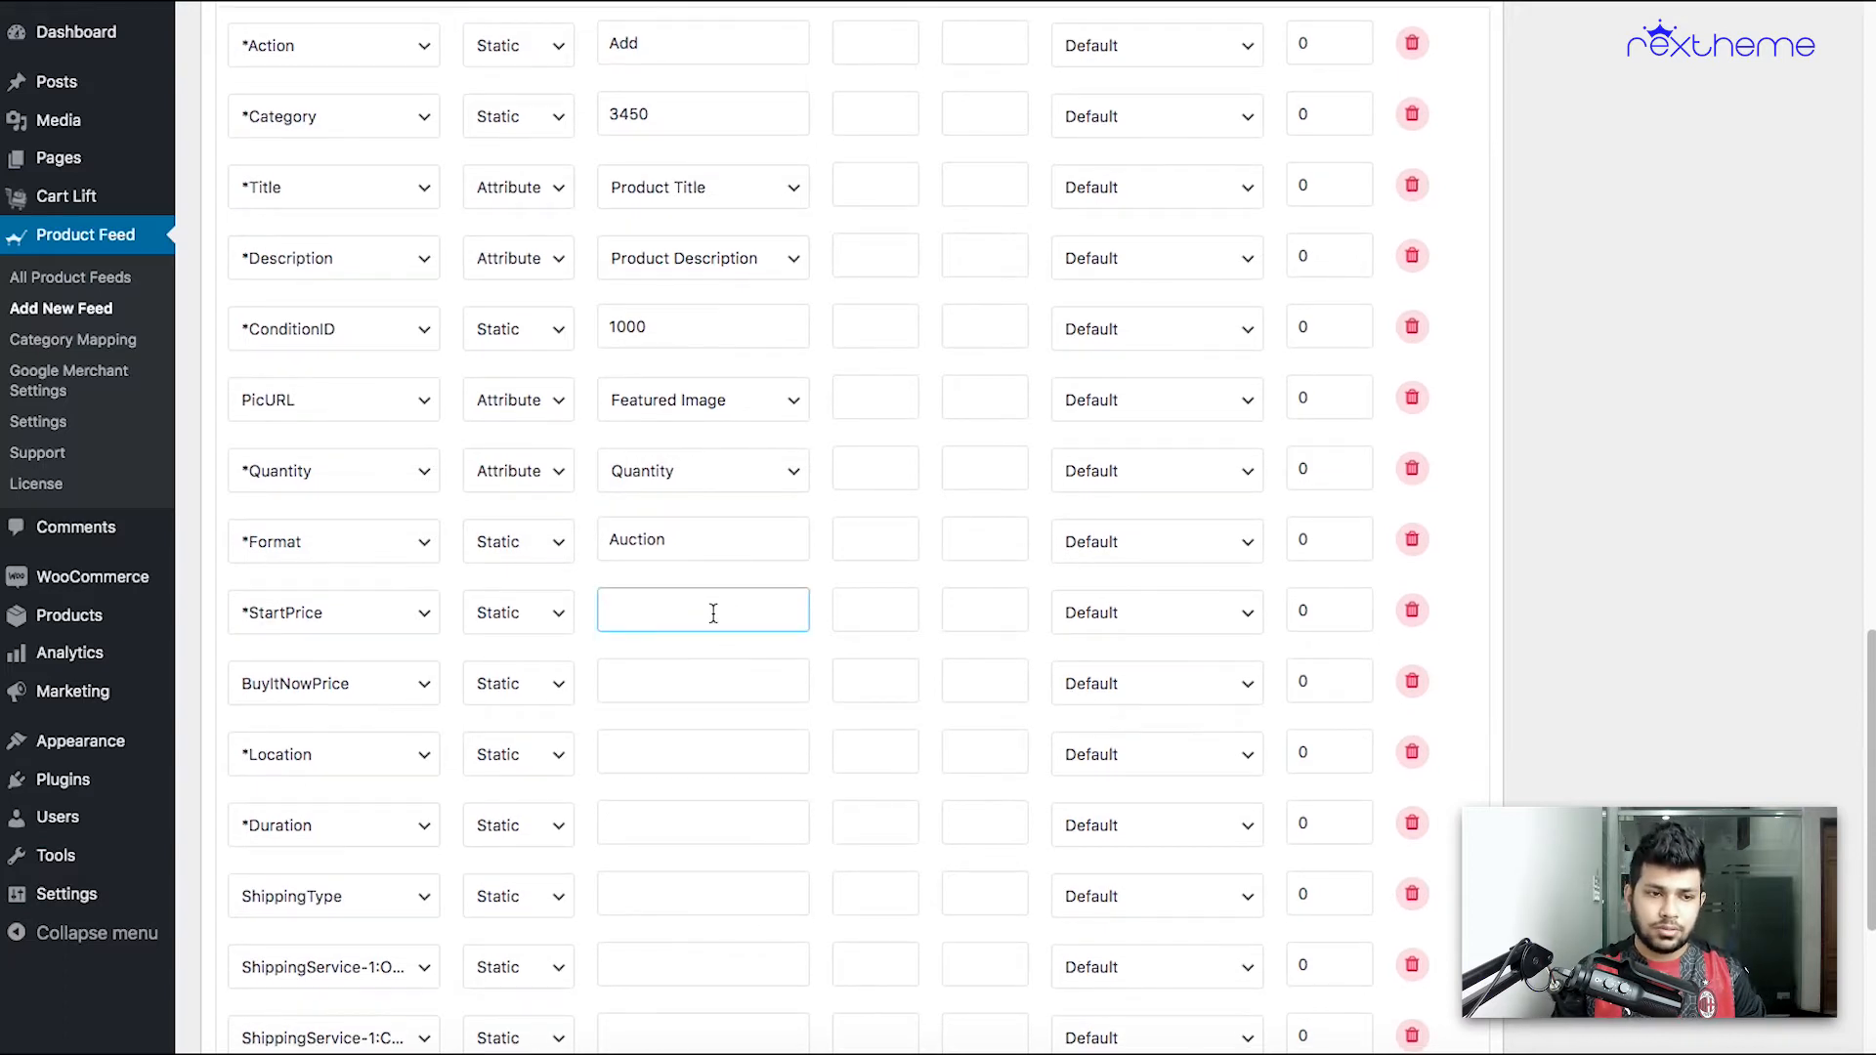
{"action": "left_click", "coordinate": [539, 622]}
{"action": "left_click", "coordinate": [547, 590]}
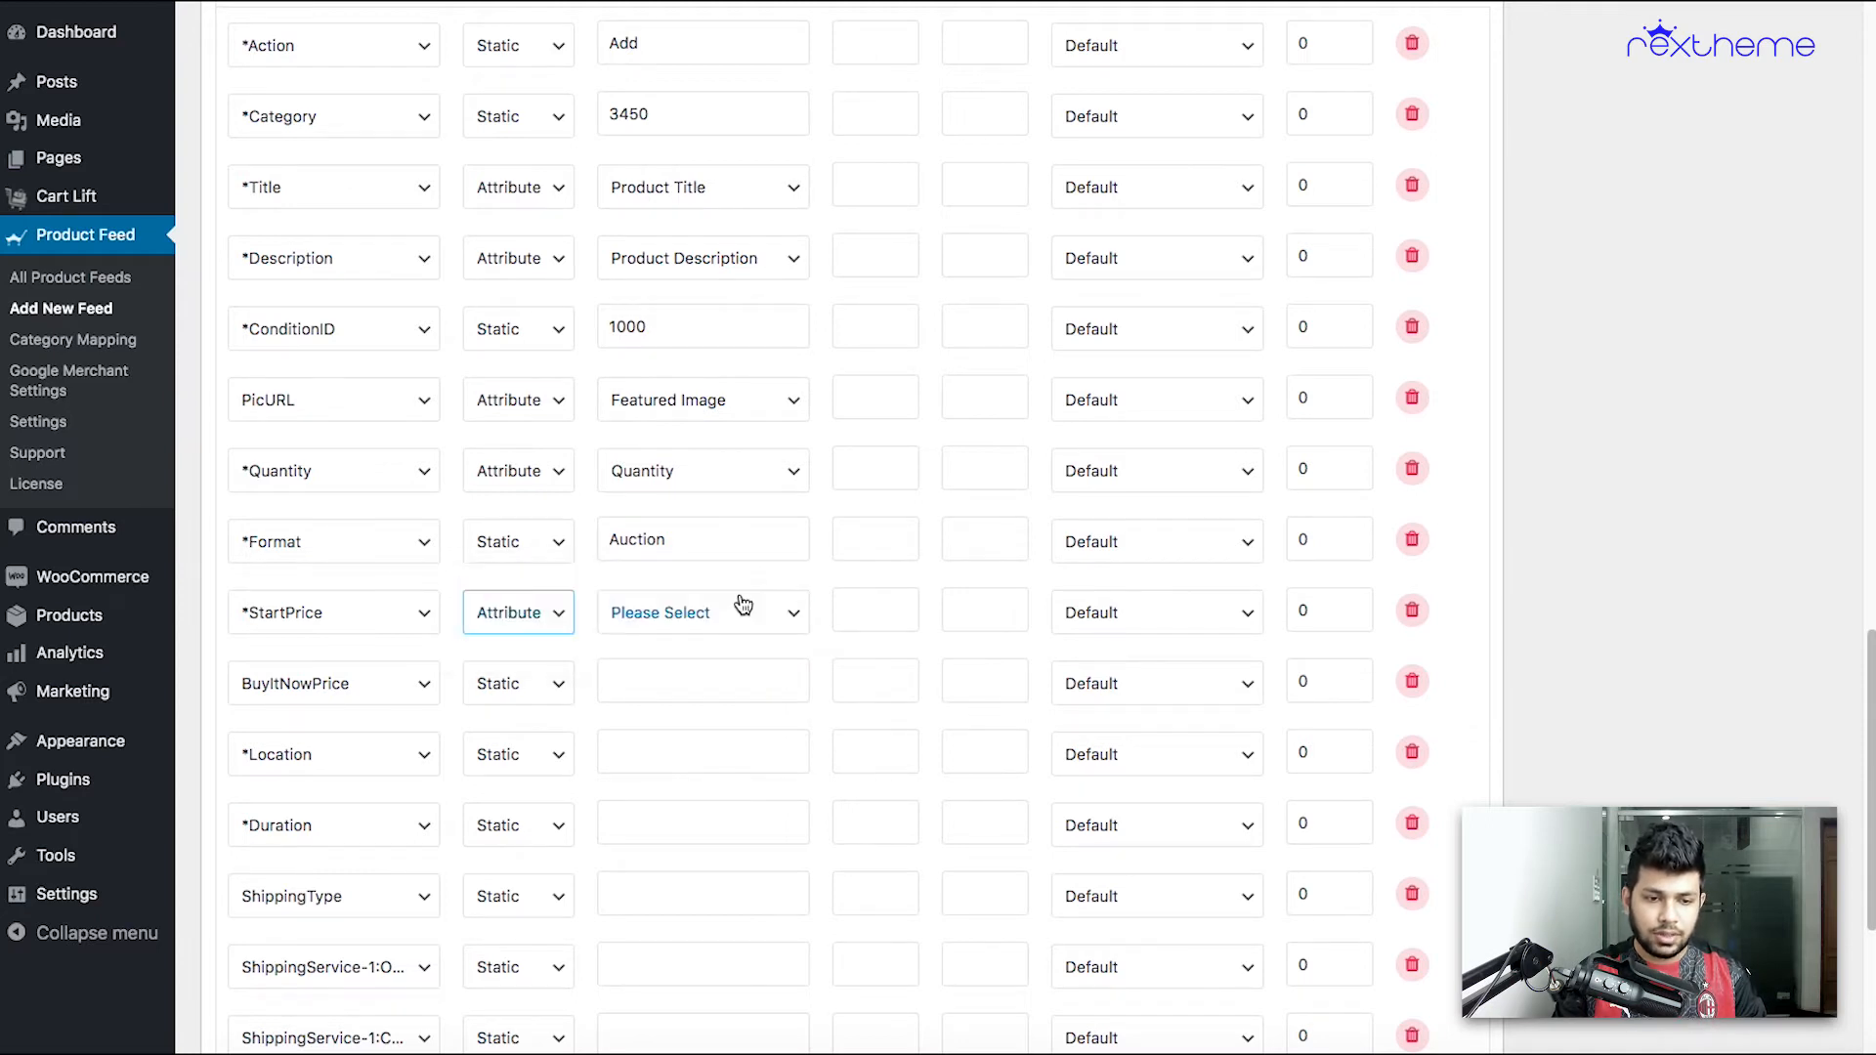
{"action": "left_click", "coordinate": [740, 609]}
{"action": "scroll", "coordinate": [792, 838], "scroll_direction": "down", "scroll_amount": 2}
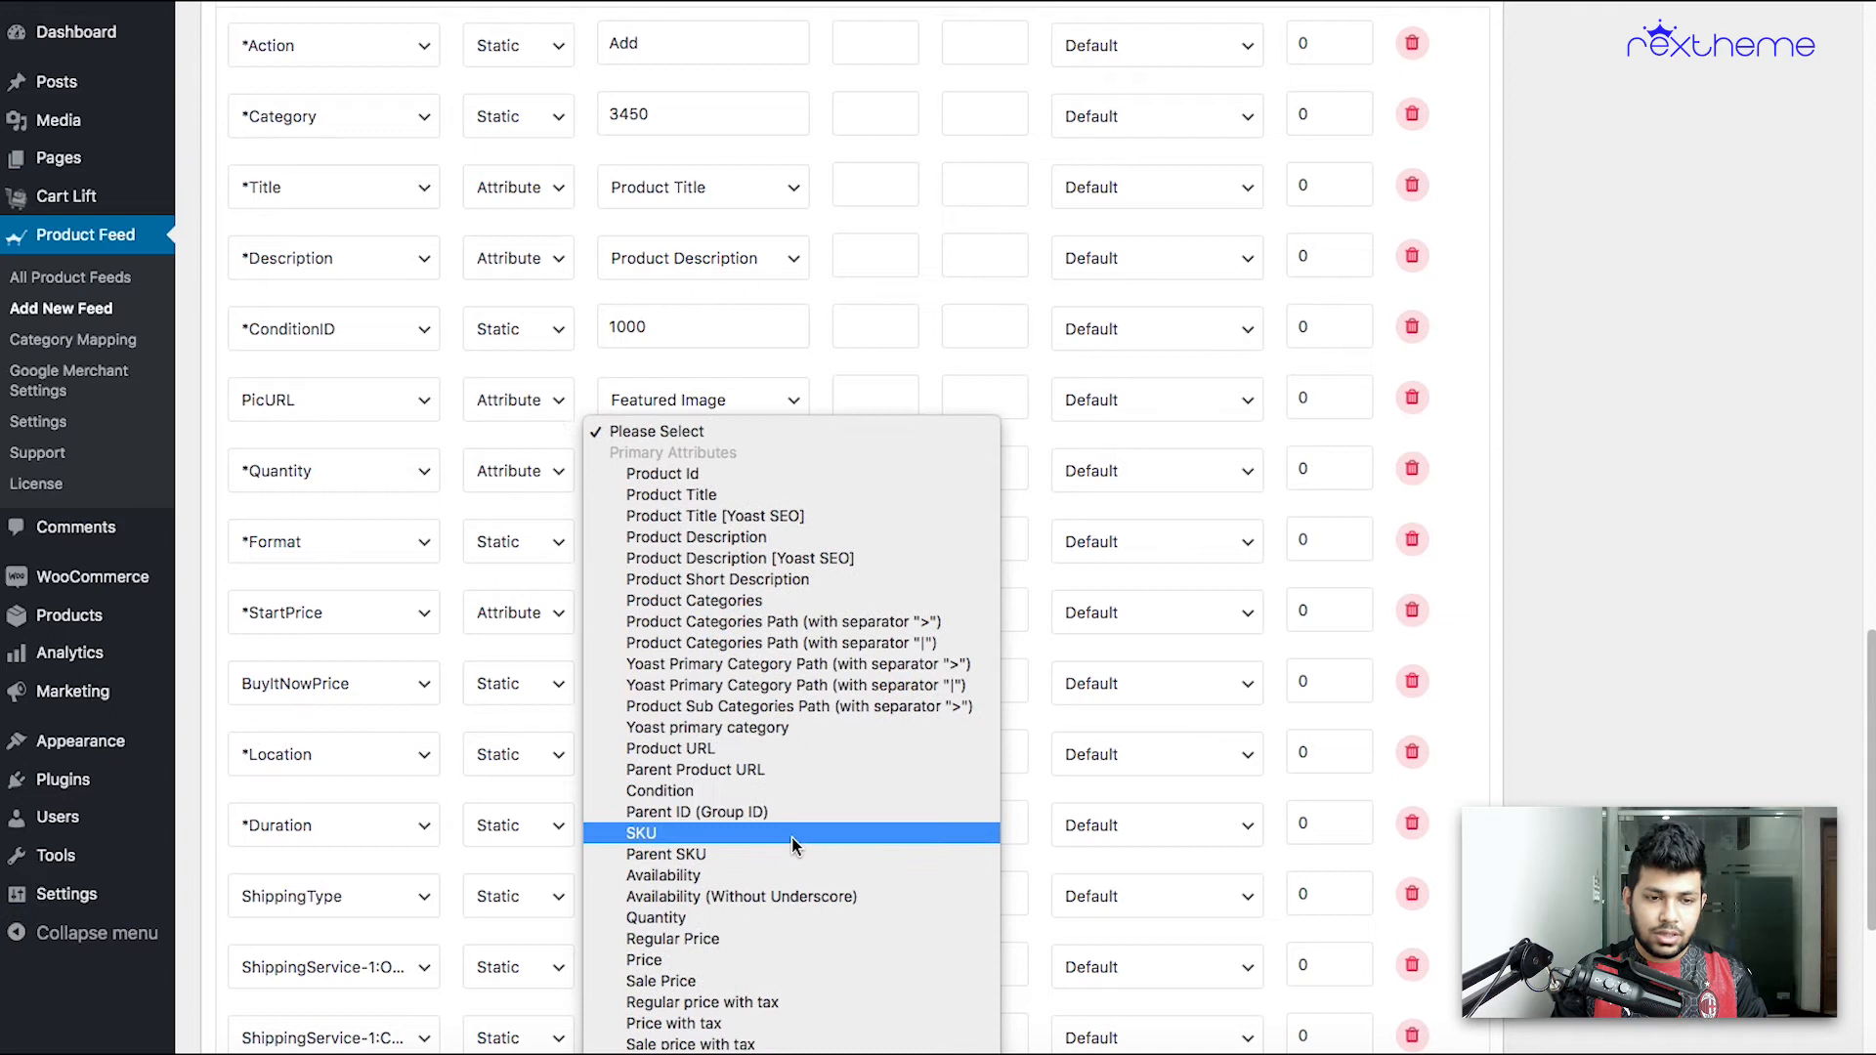
{"action": "left_click", "coordinate": [729, 887]}
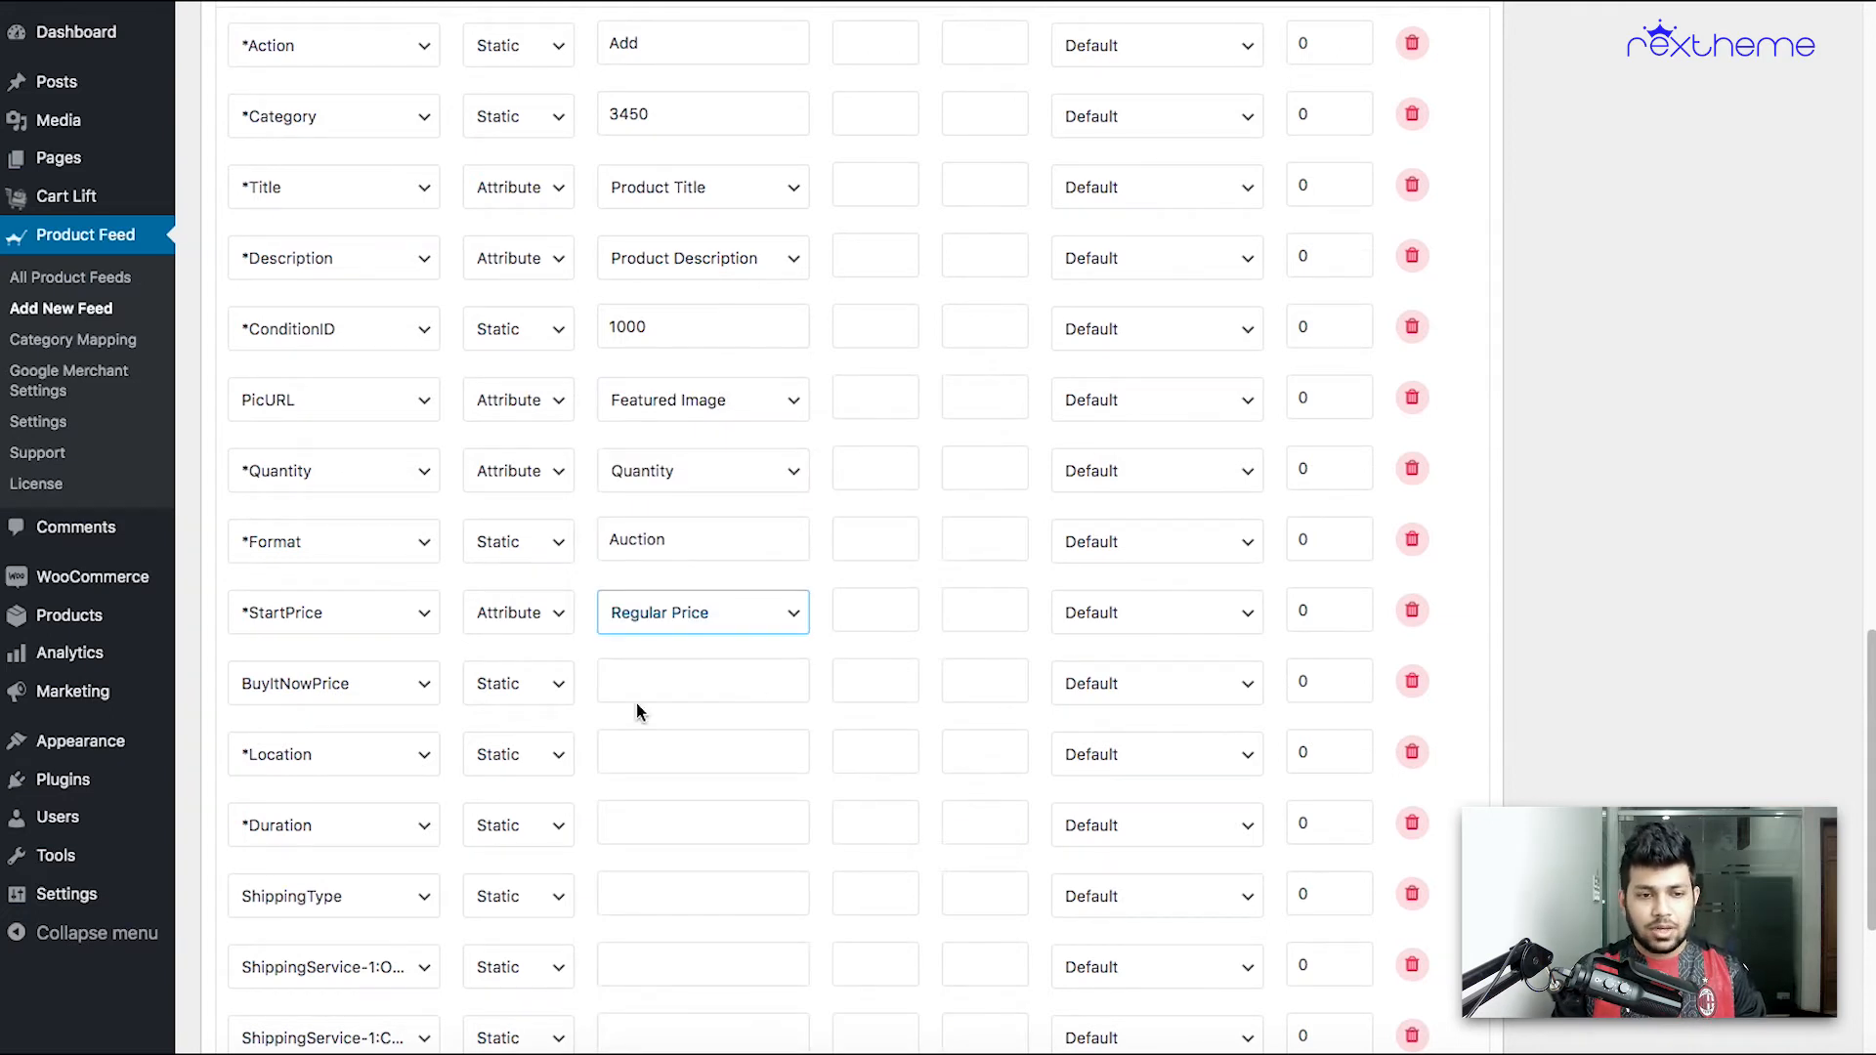
{"action": "left_click", "coordinate": [708, 689]}
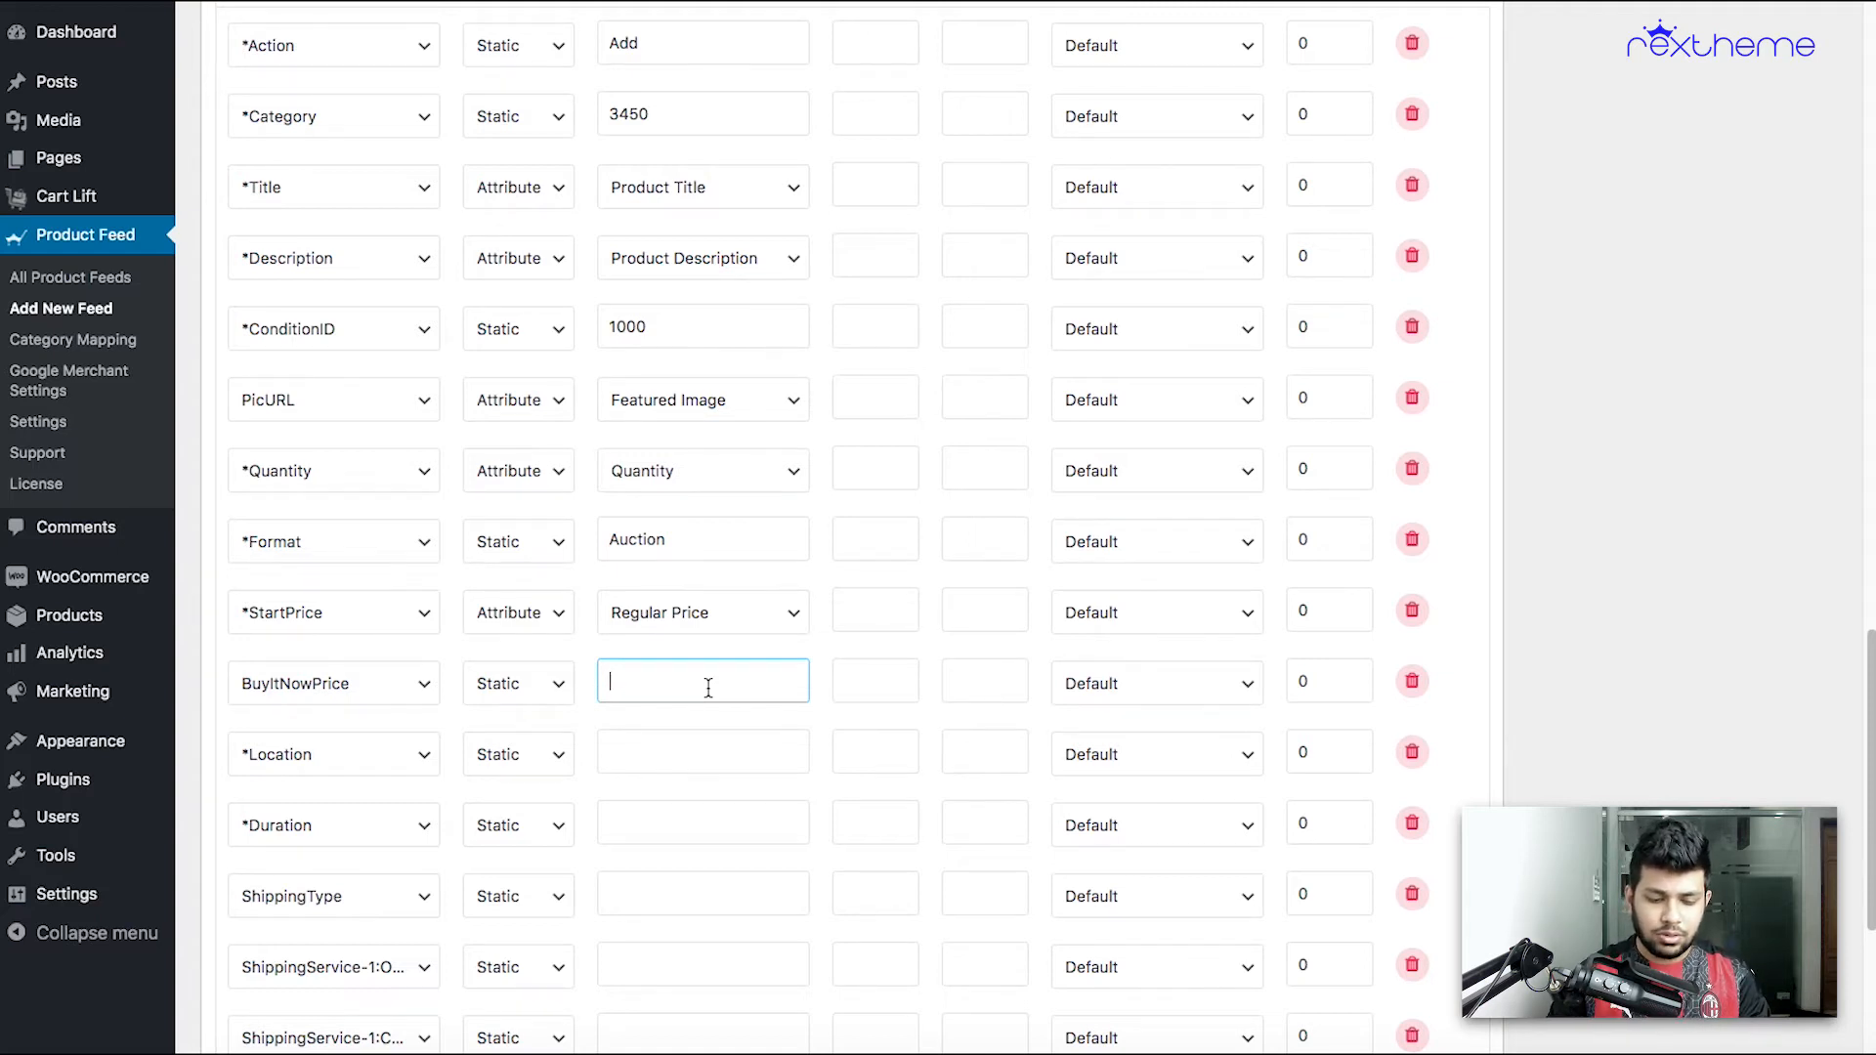
{"action": "type", "text": "500"}
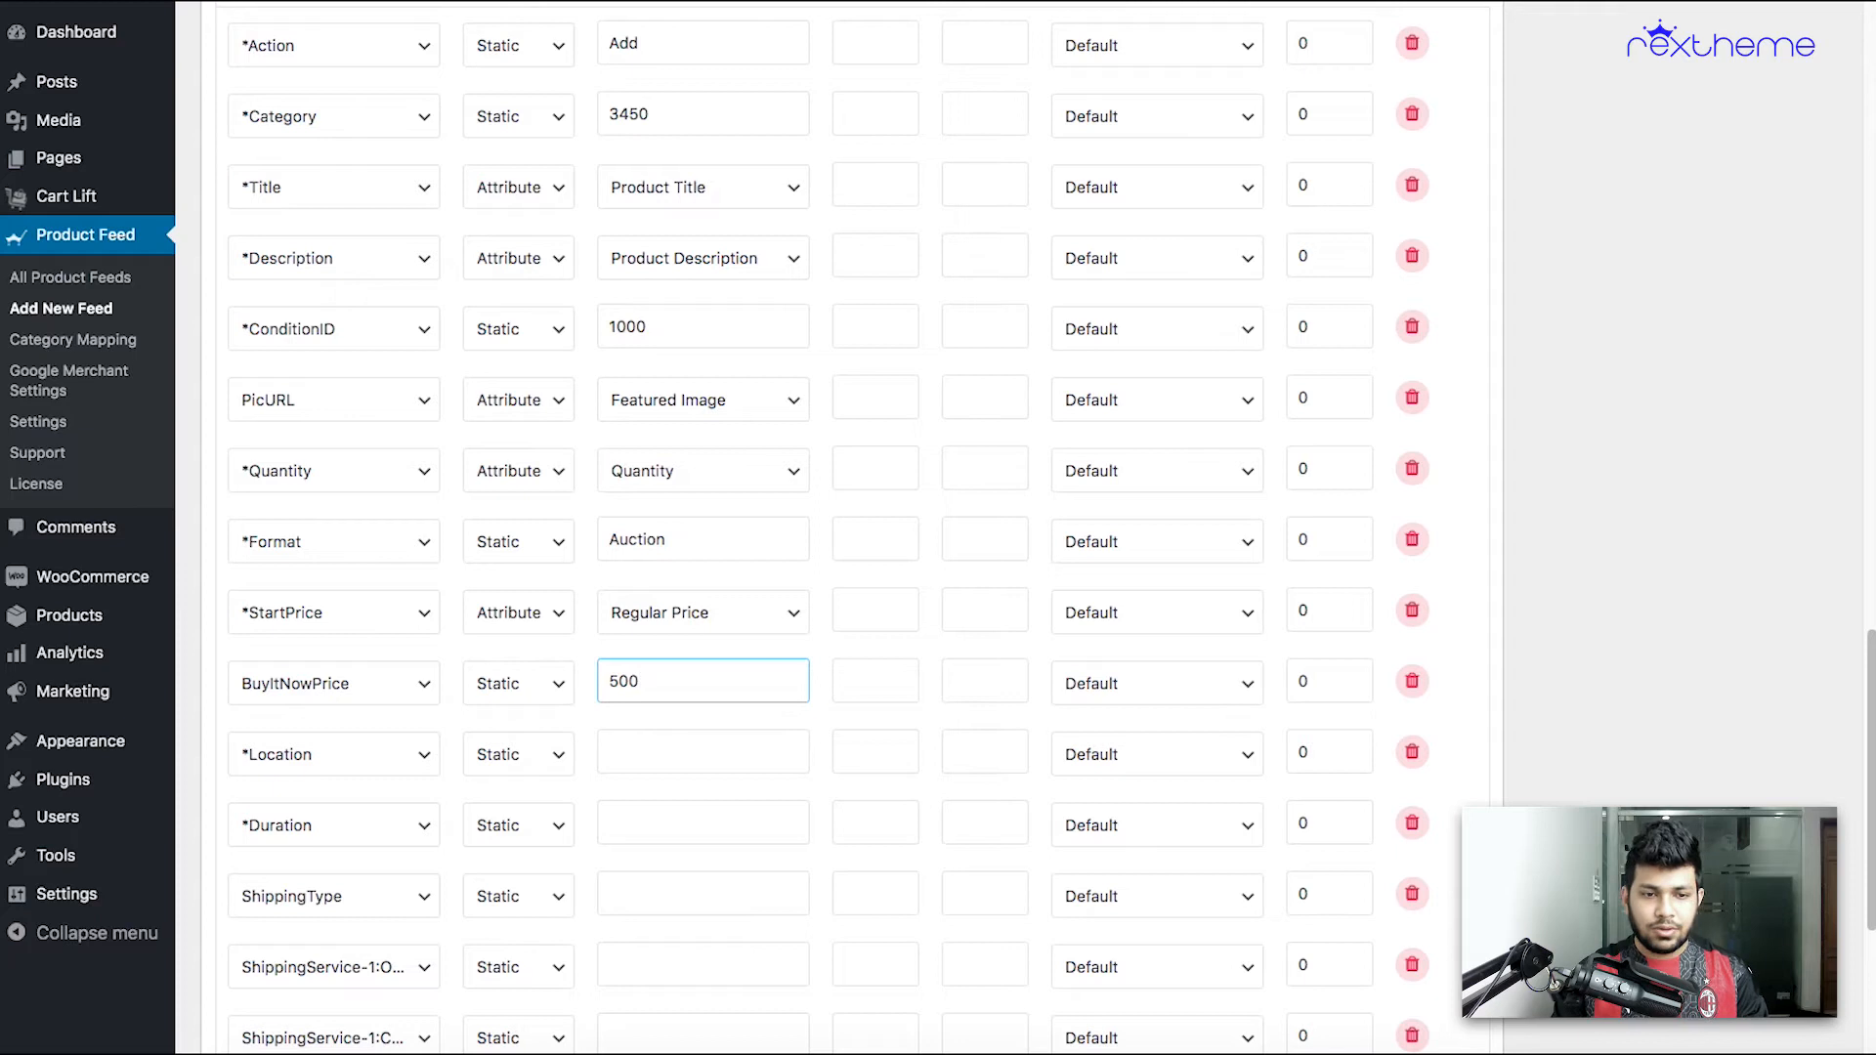
Set the static value of the Duration attribute to 3 and of the Location attribute to NY.
{"action": "left_click", "coordinate": [740, 743]}
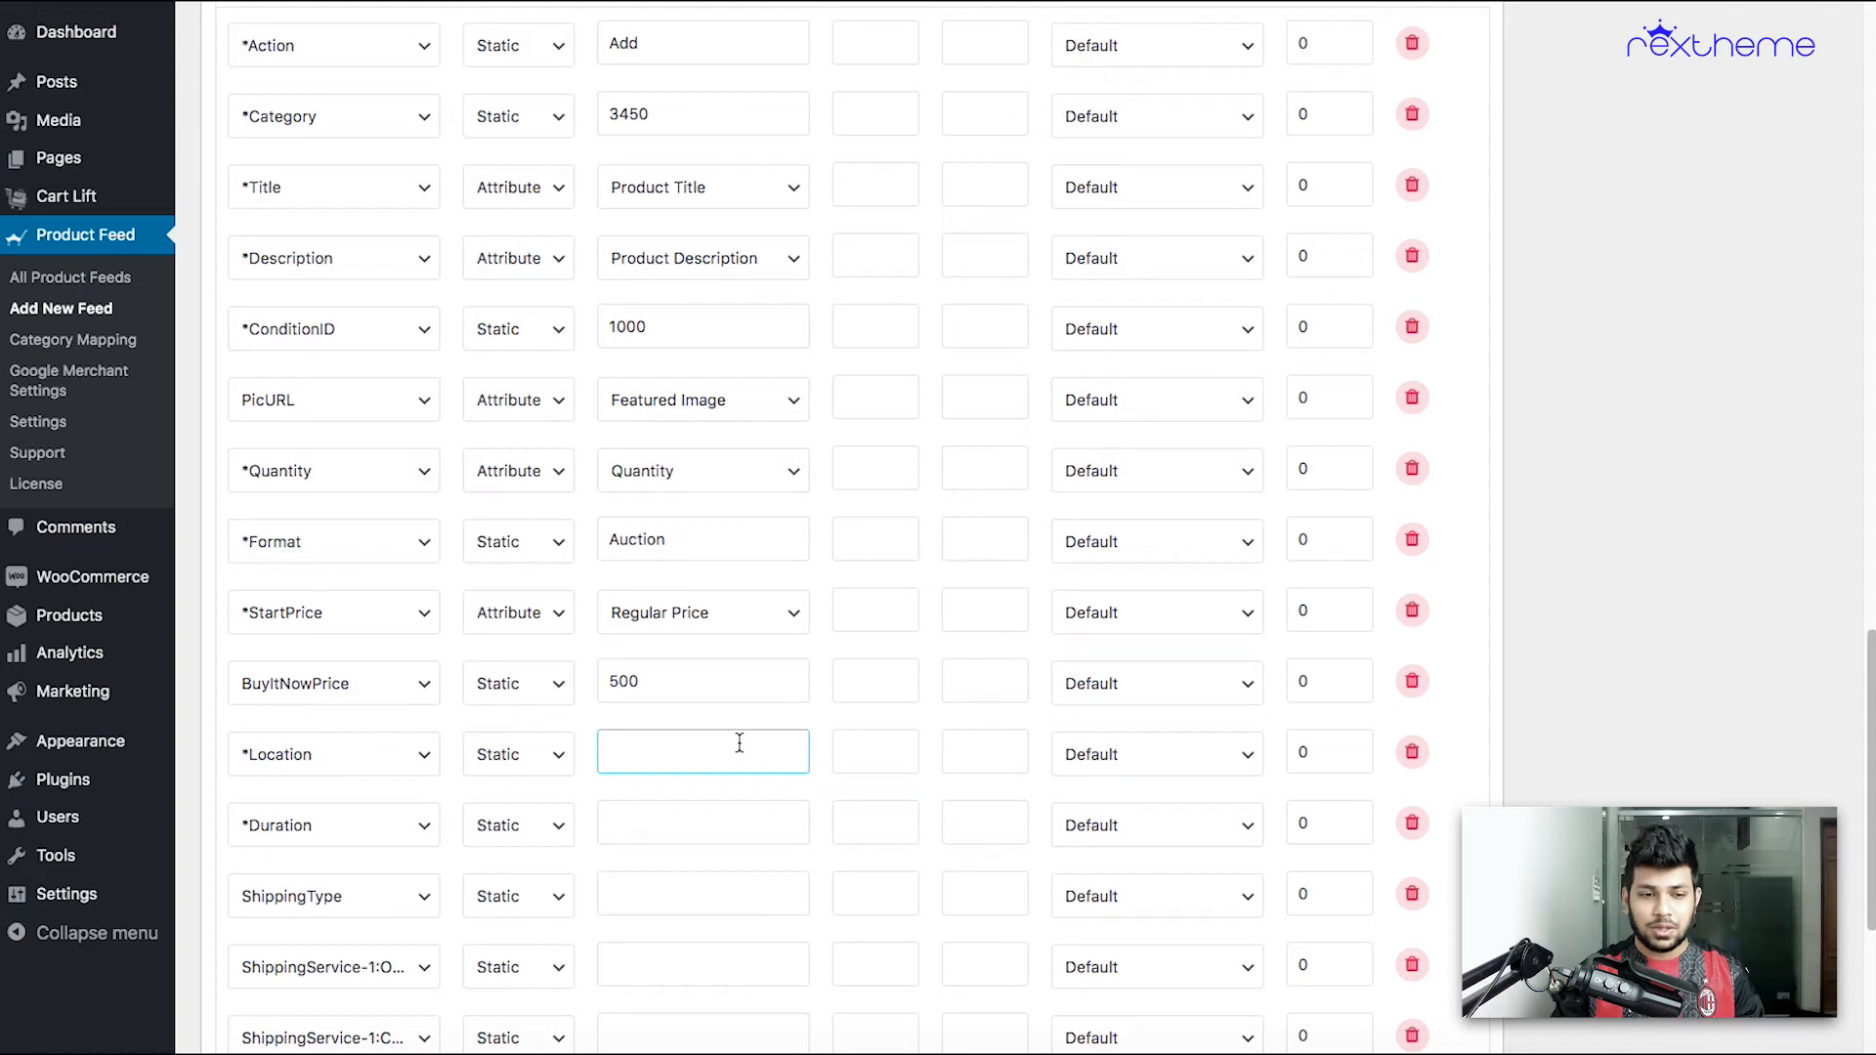
{"action": "left_click", "coordinate": [693, 823]}
{"action": "scroll", "coordinate": [749, 788], "scroll_direction": "down", "scroll_amount": 3}
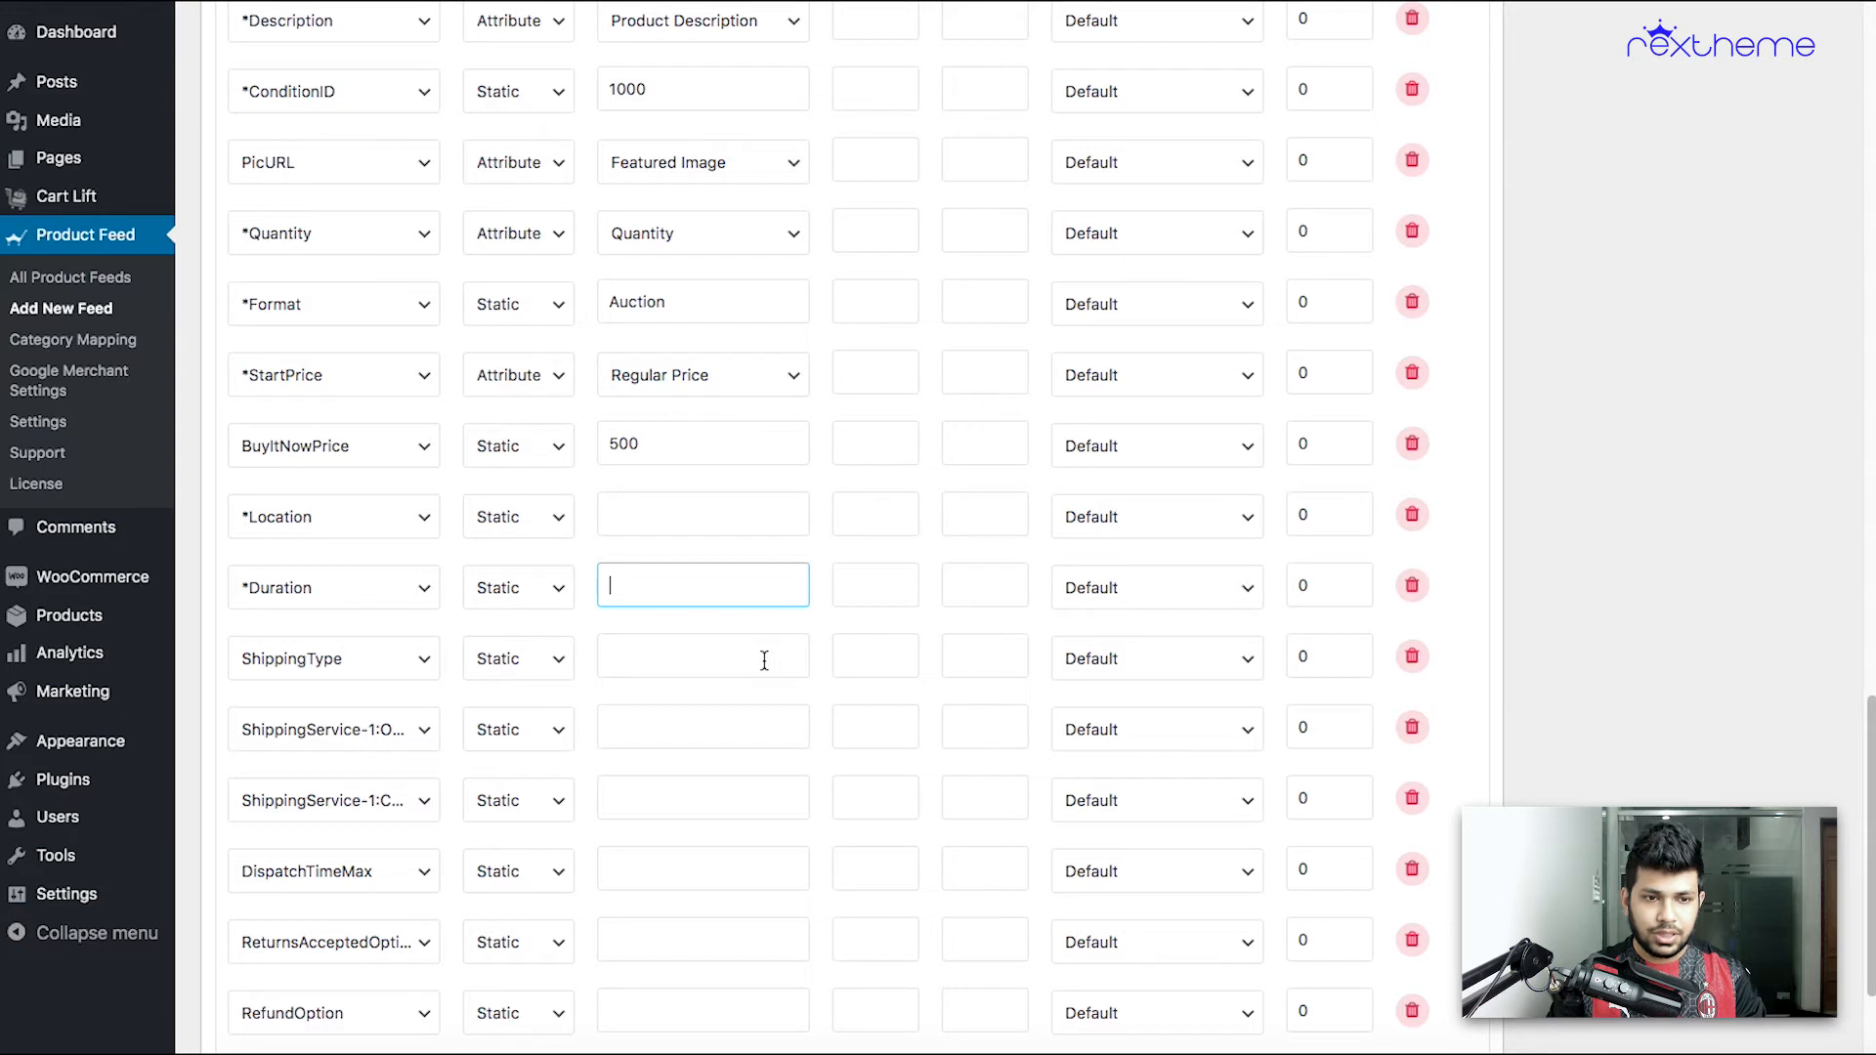
{"action": "type", "text": "3"}
{"action": "left_click", "coordinate": [747, 515]}
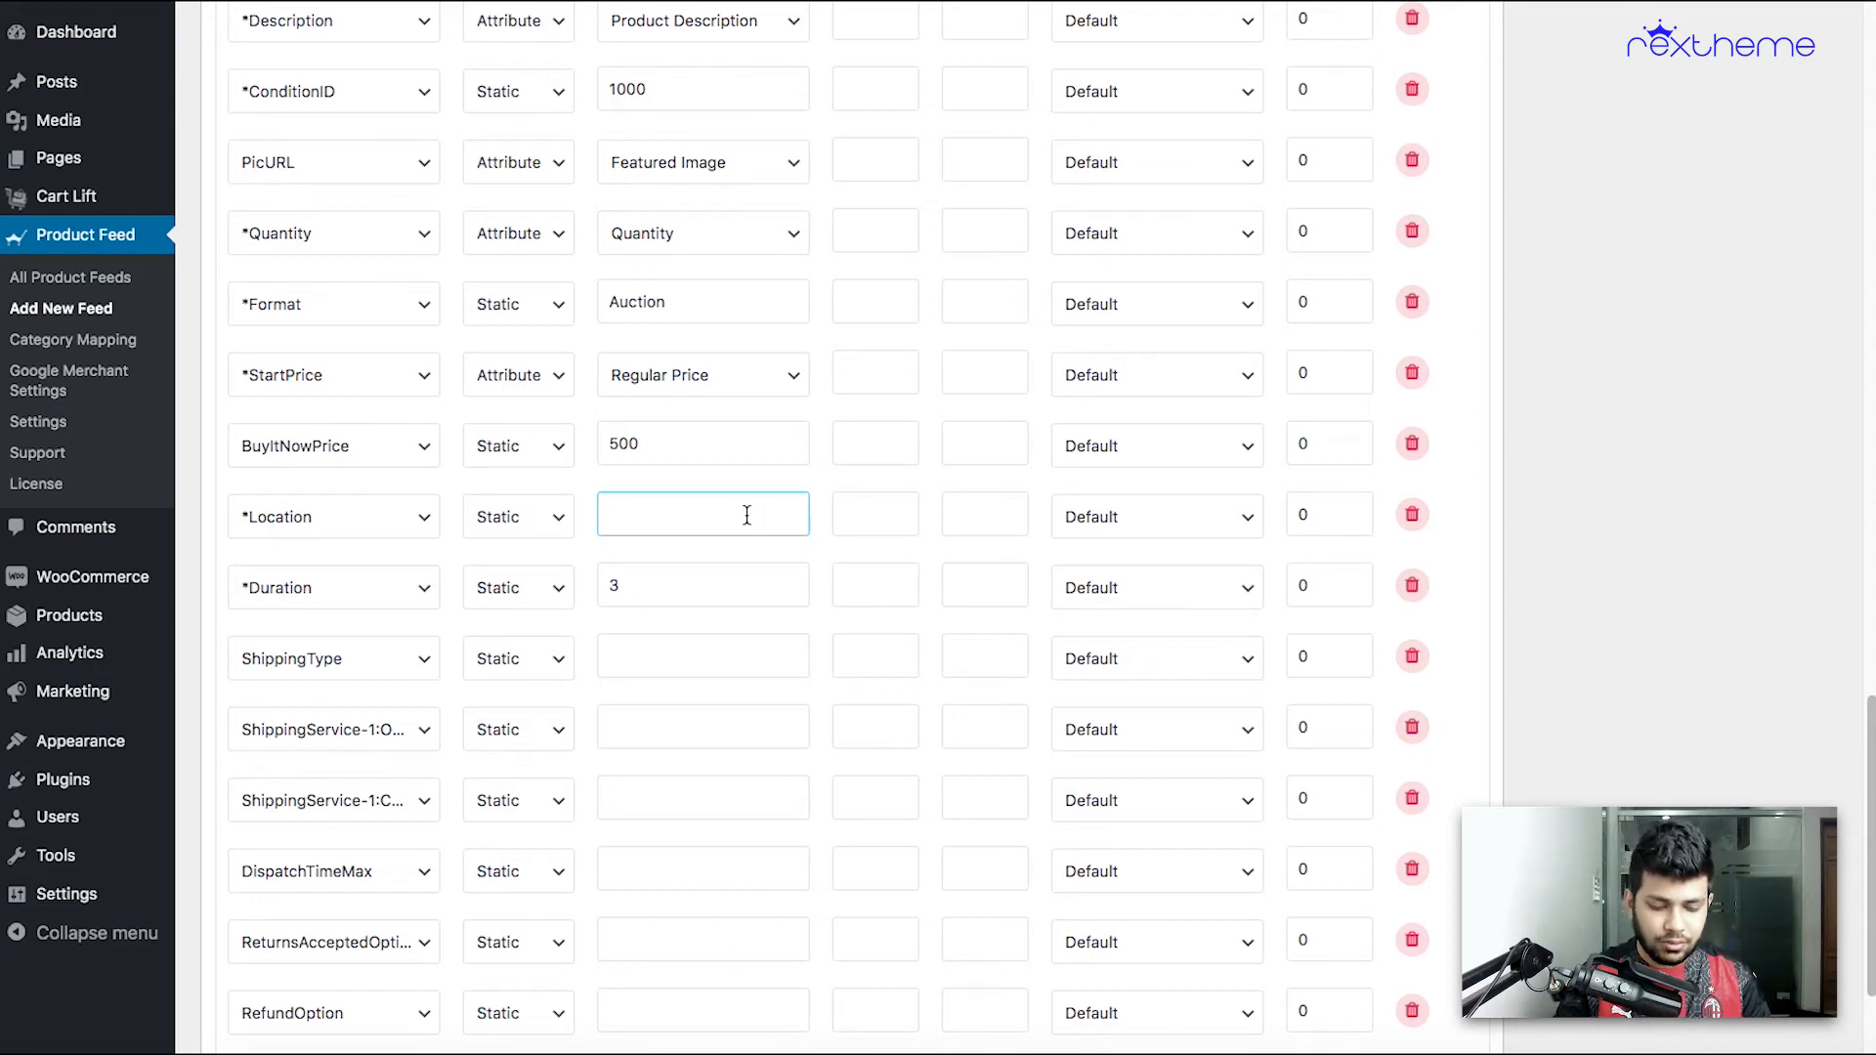
{"action": "type", "text": "NY"}
Set the static value of the ShippingType attribute to Fixed.
{"action": "scroll", "coordinate": [741, 537], "scroll_direction": "down", "scroll_amount": 2}
{"action": "left_click", "coordinate": [741, 538]}
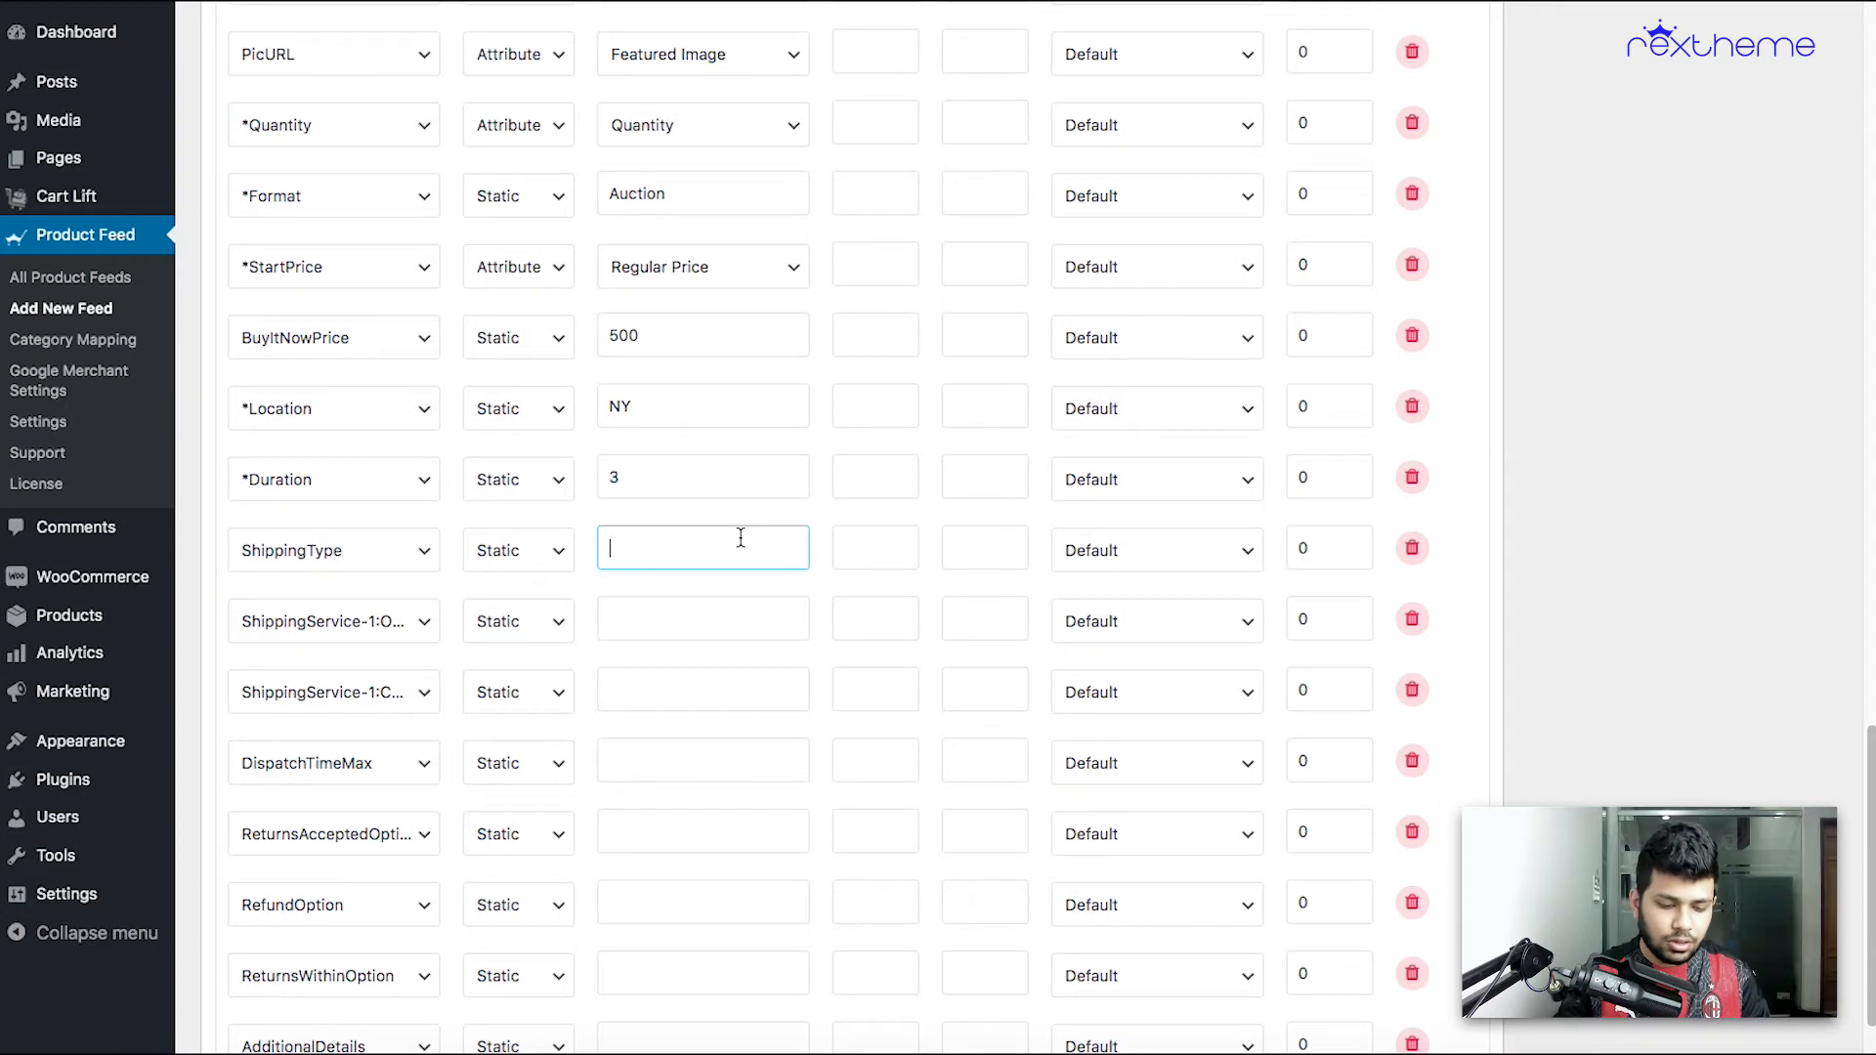
{"action": "type", "text": "Fixed"}
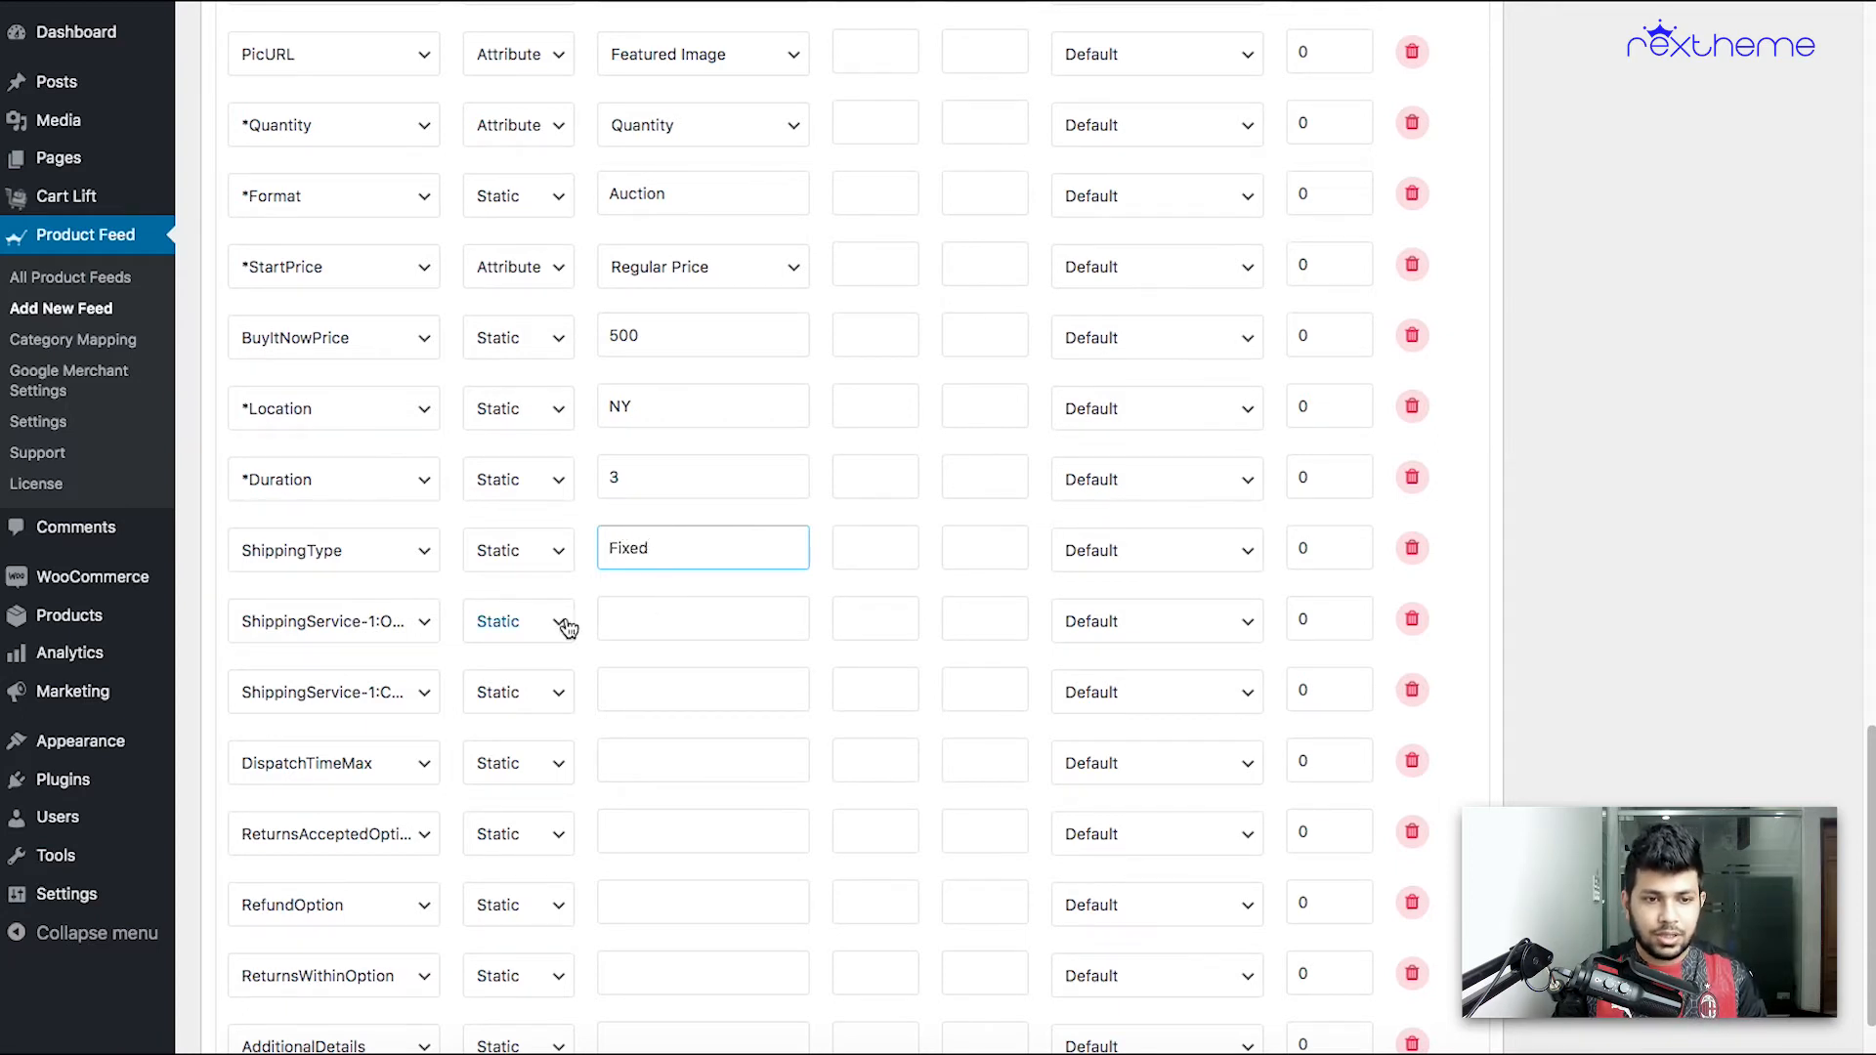
Set the static value of the ShippingService-1 option attribute to FeDex2Day and of the ShippingService-1 cost attribute to 3.99.
{"action": "left_click", "coordinate": [715, 621]}
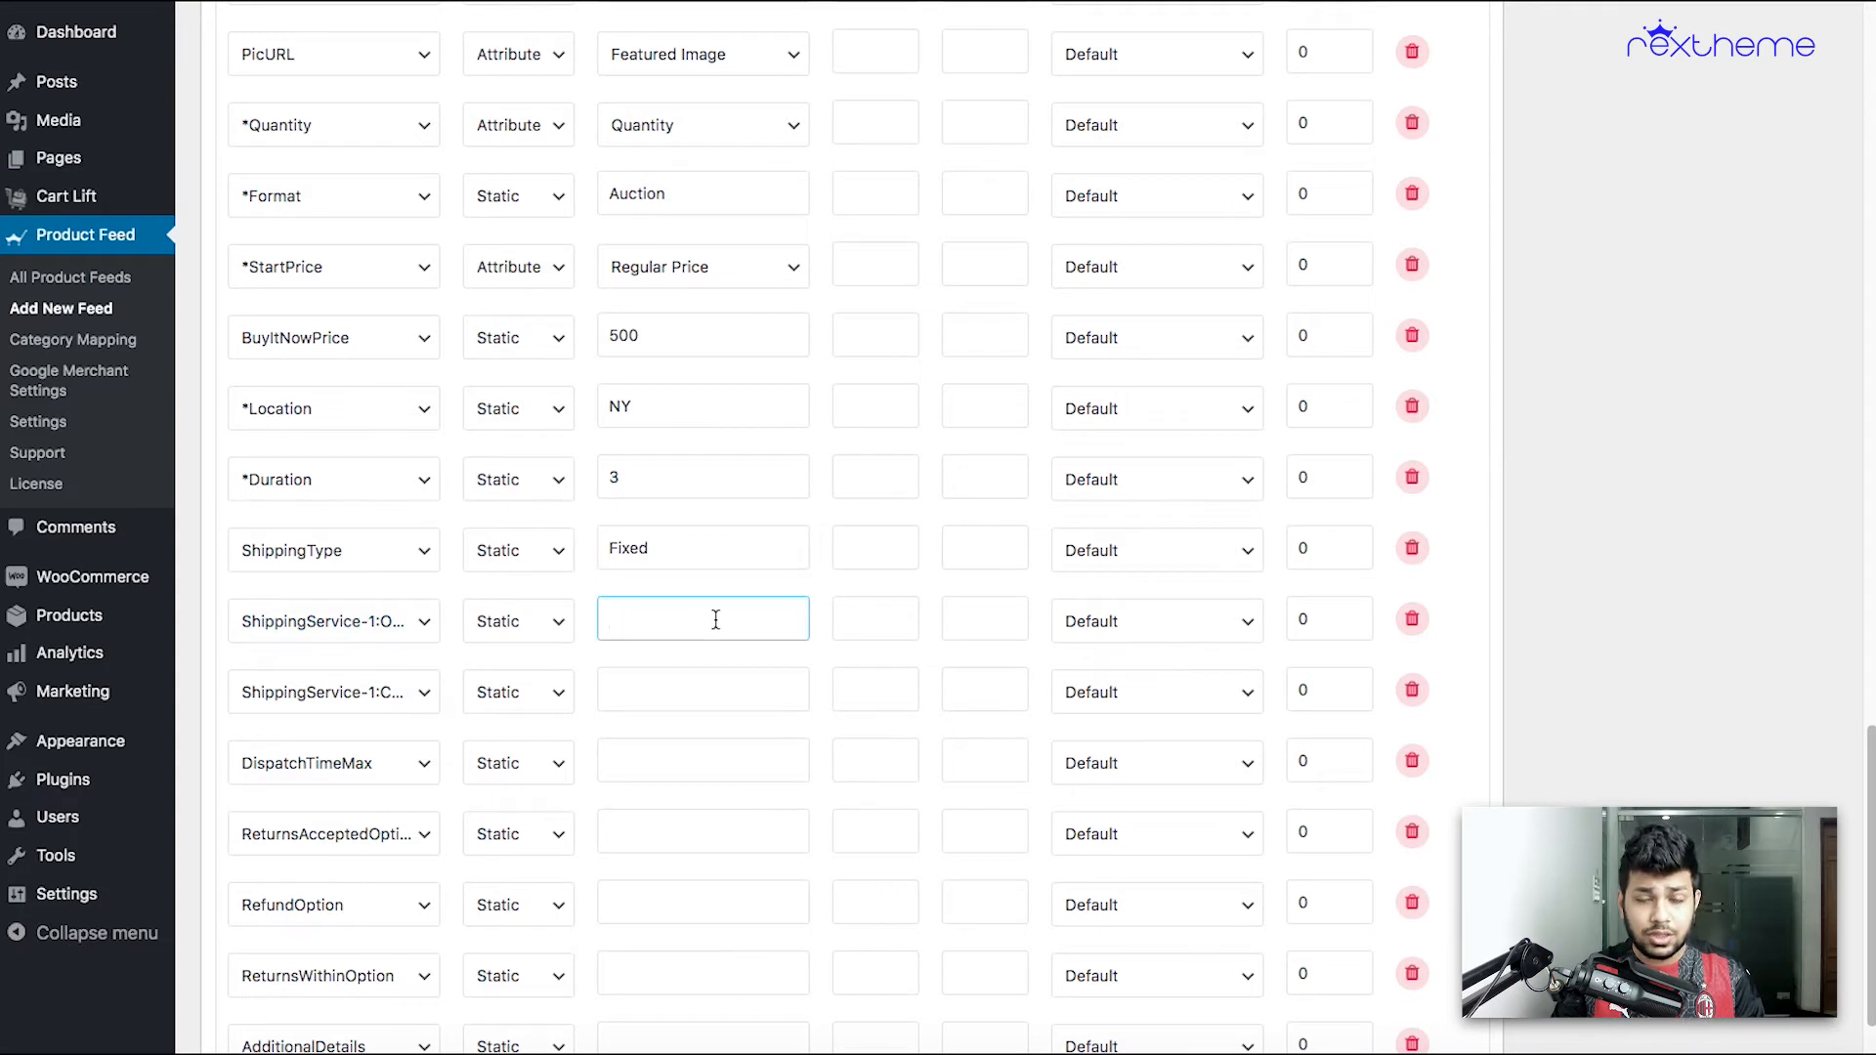
{"action": "type", "text": "Fedex2Day"}
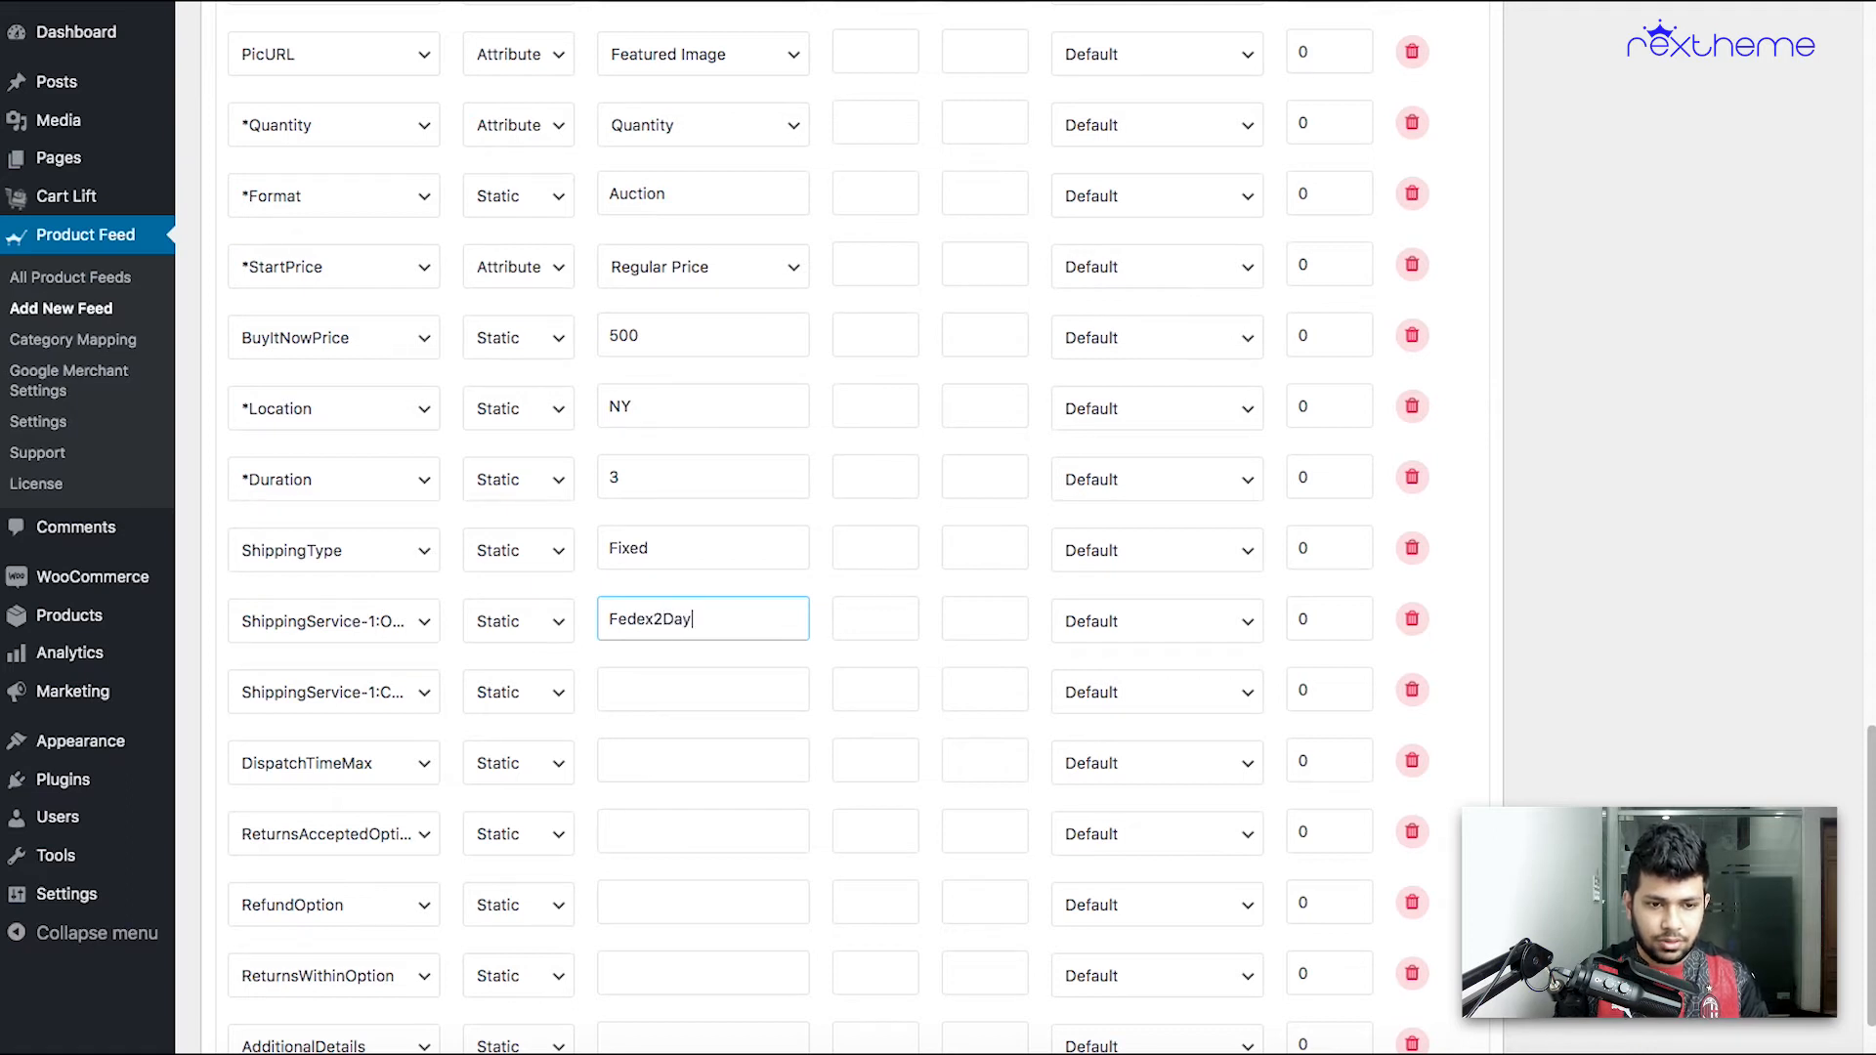
{"action": "left_click", "coordinate": [641, 615]}
{"action": "key", "text": "BackSpace"}
{"action": "type", "text": "D"}
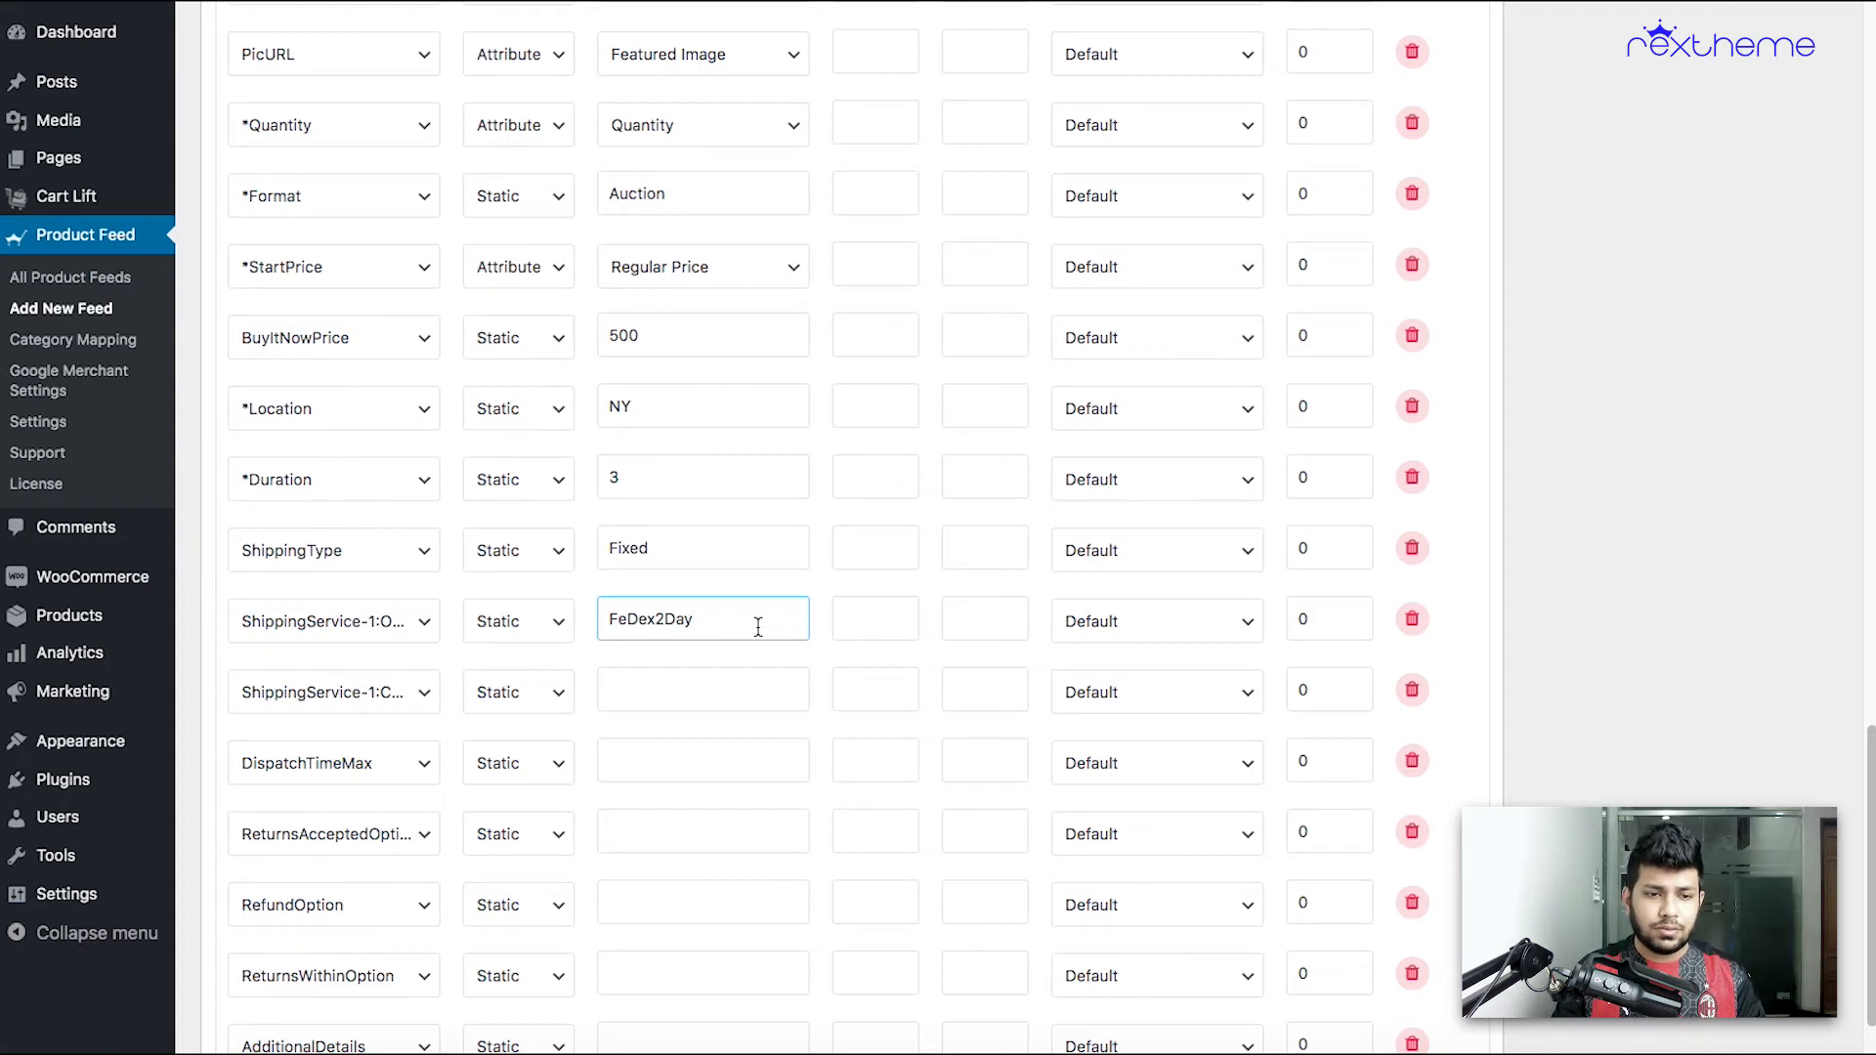
{"action": "left_click", "coordinate": [754, 677]}
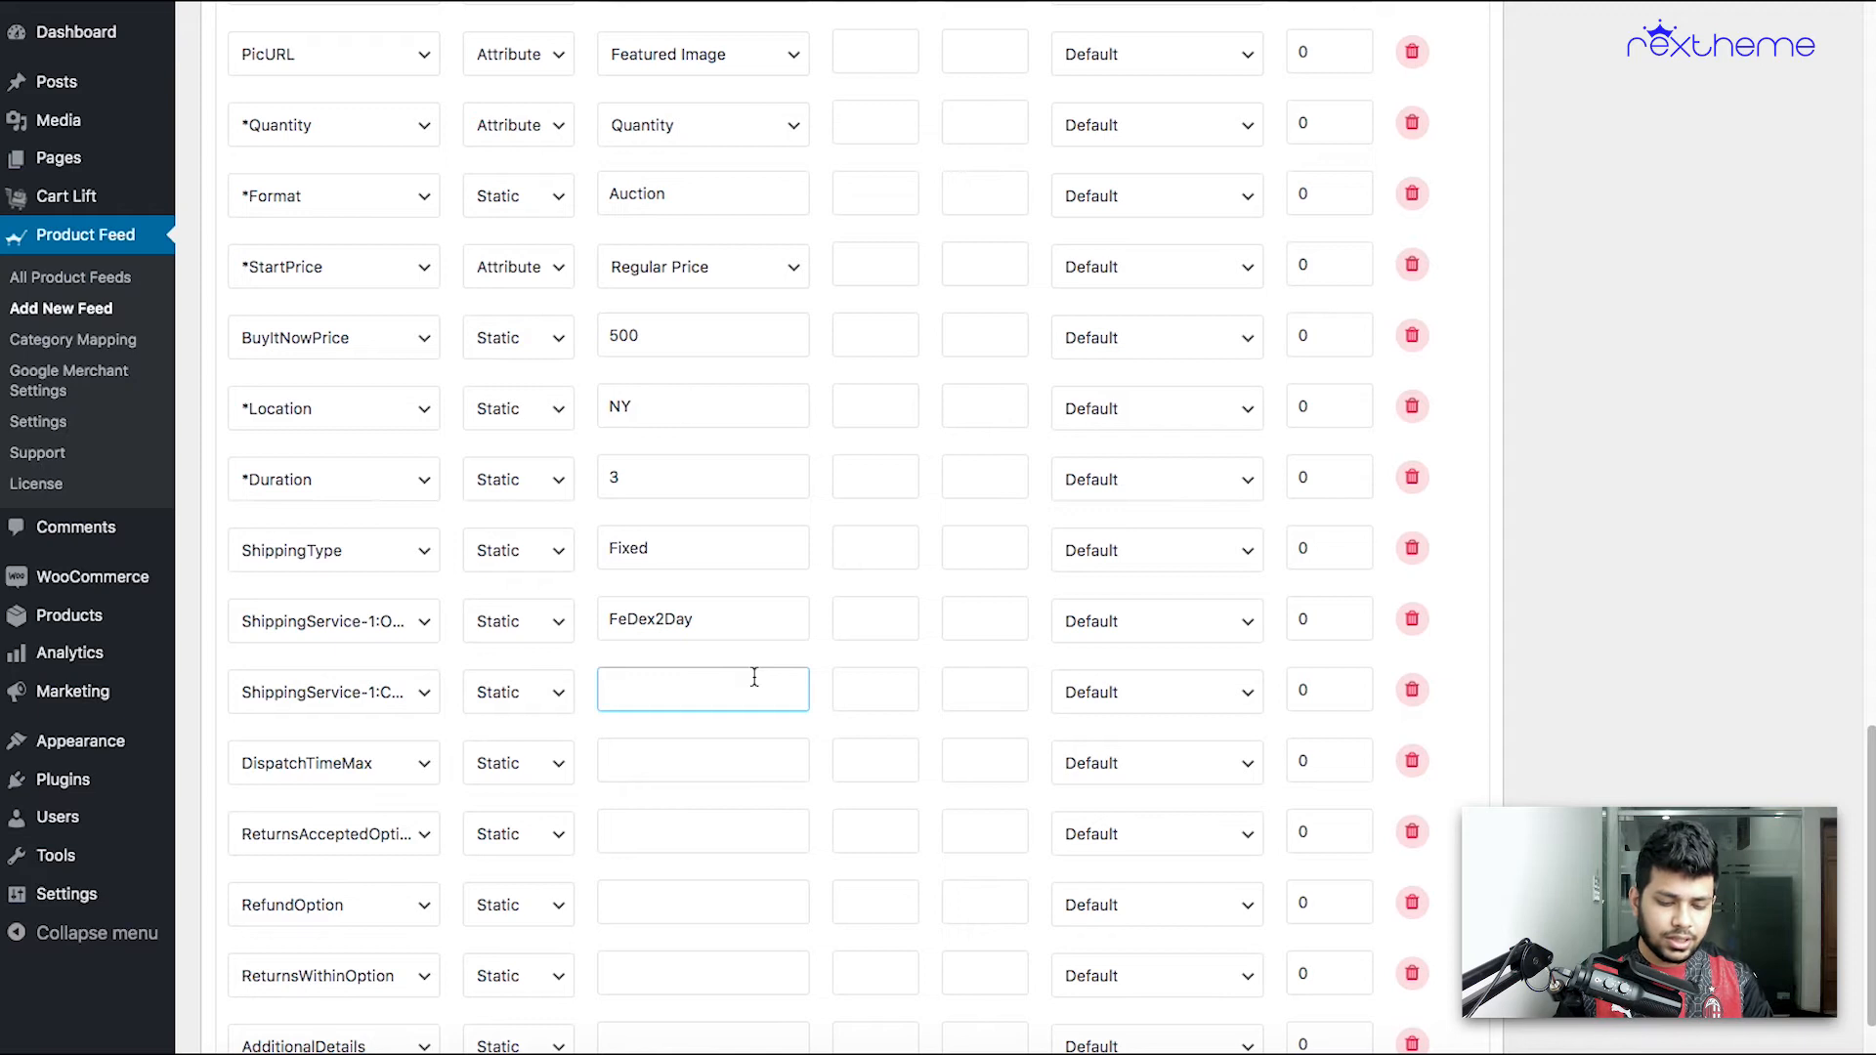
{"action": "type", "text": "3.99"}
{"action": "left_click", "coordinate": [826, 642]}
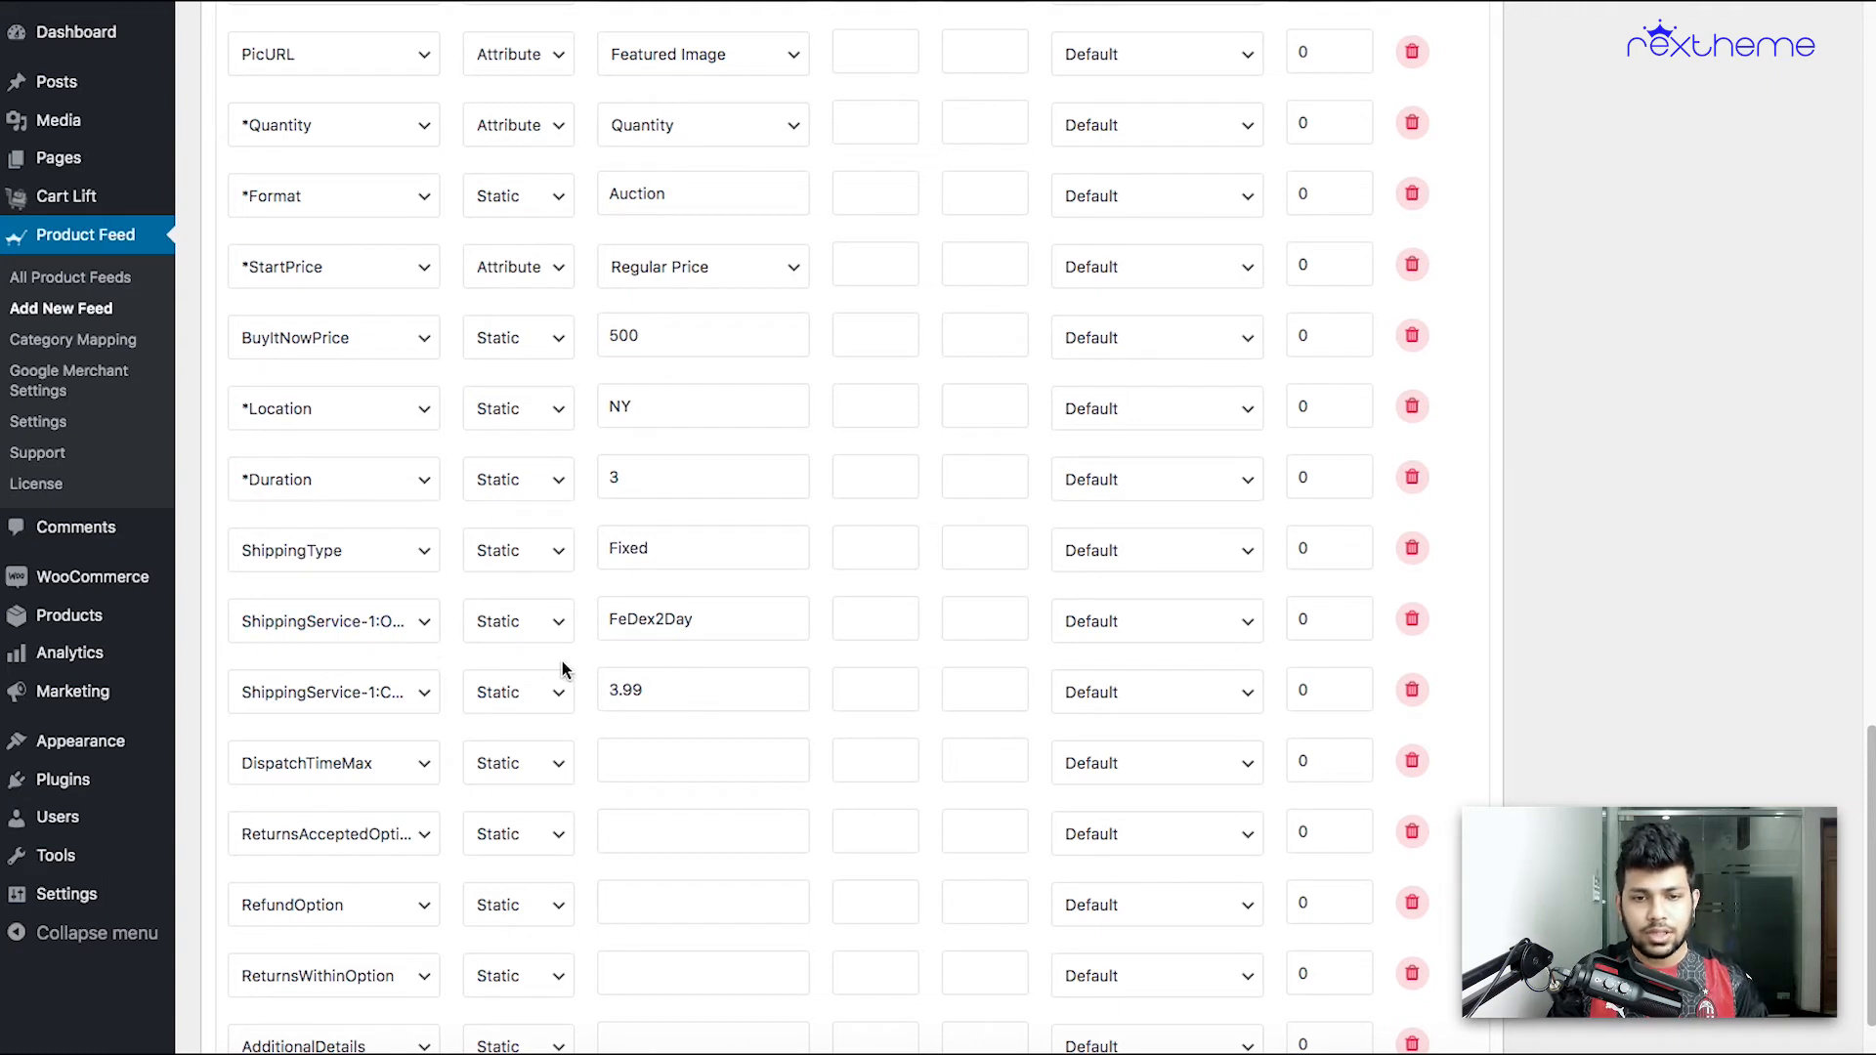
Set the static value of the DispatchTimeMax attribute to 3.
{"action": "scroll", "coordinate": [719, 665], "scroll_direction": "up", "scroll_amount": 1}
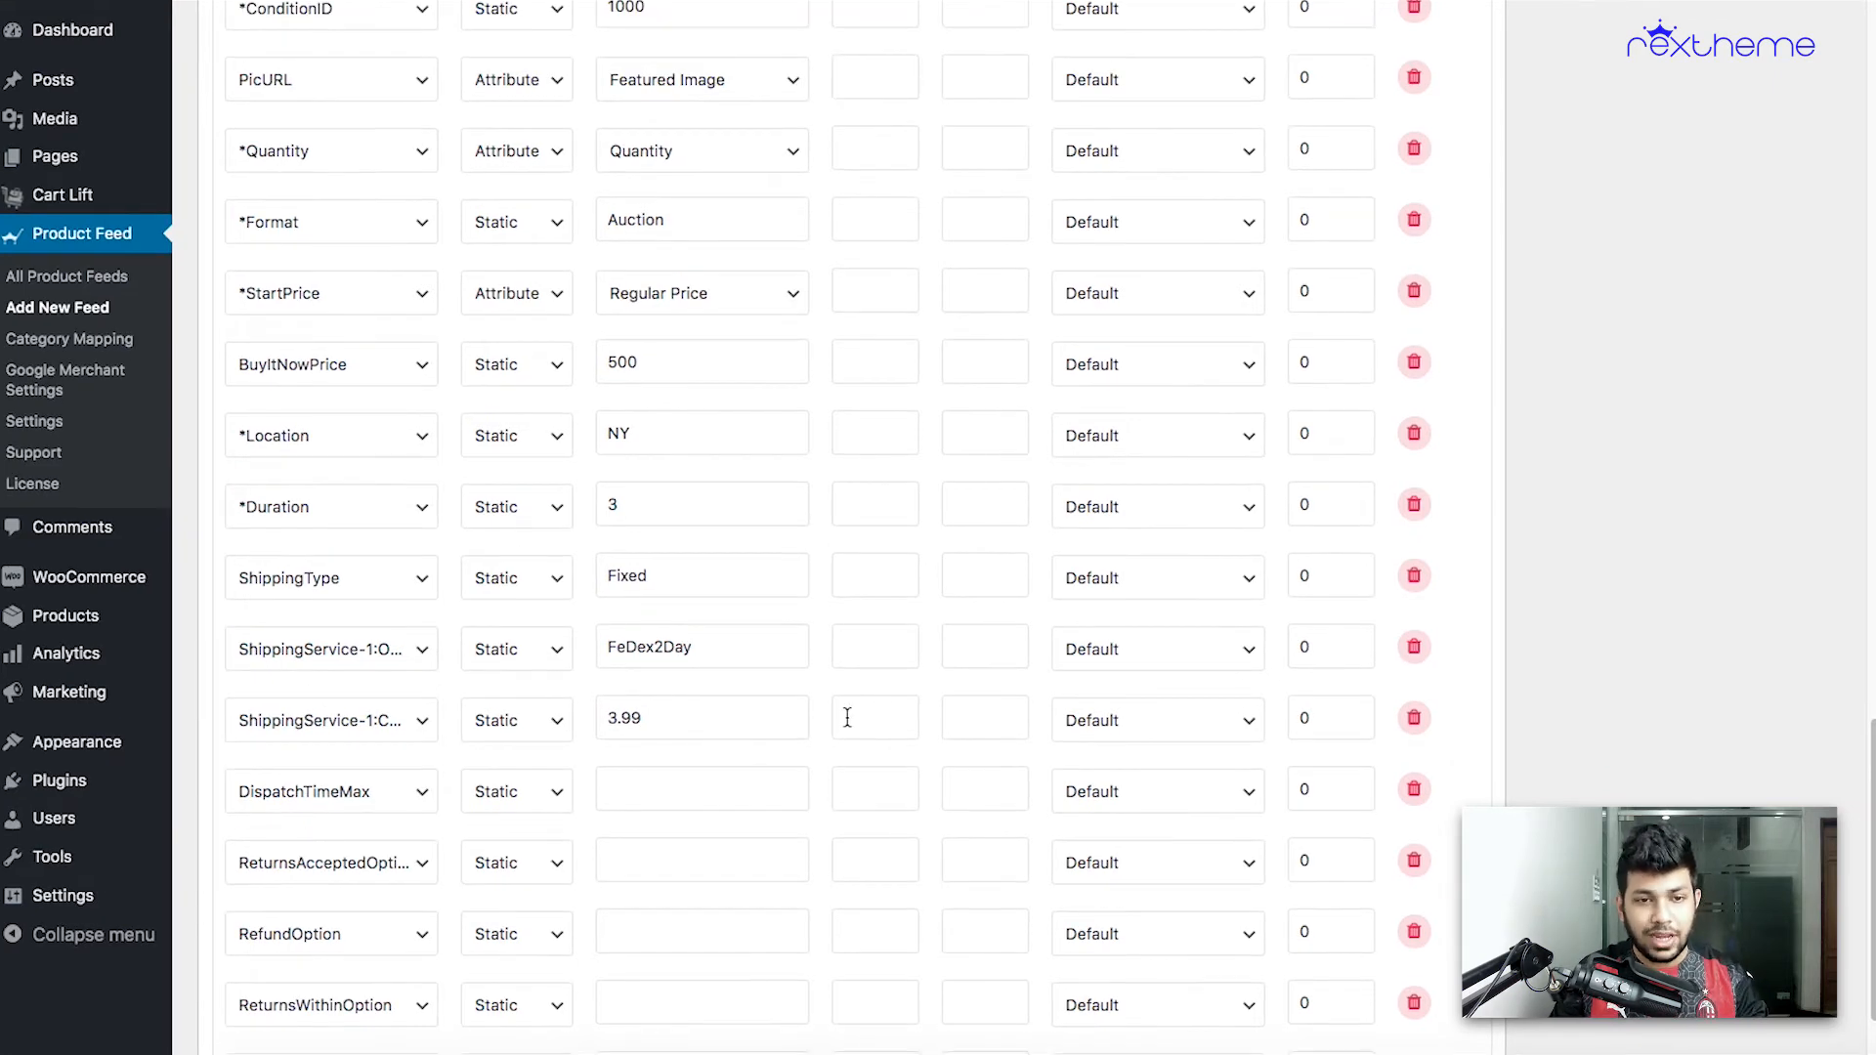
{"action": "scroll", "coordinate": [396, 683], "scroll_direction": "down", "scroll_amount": 1}
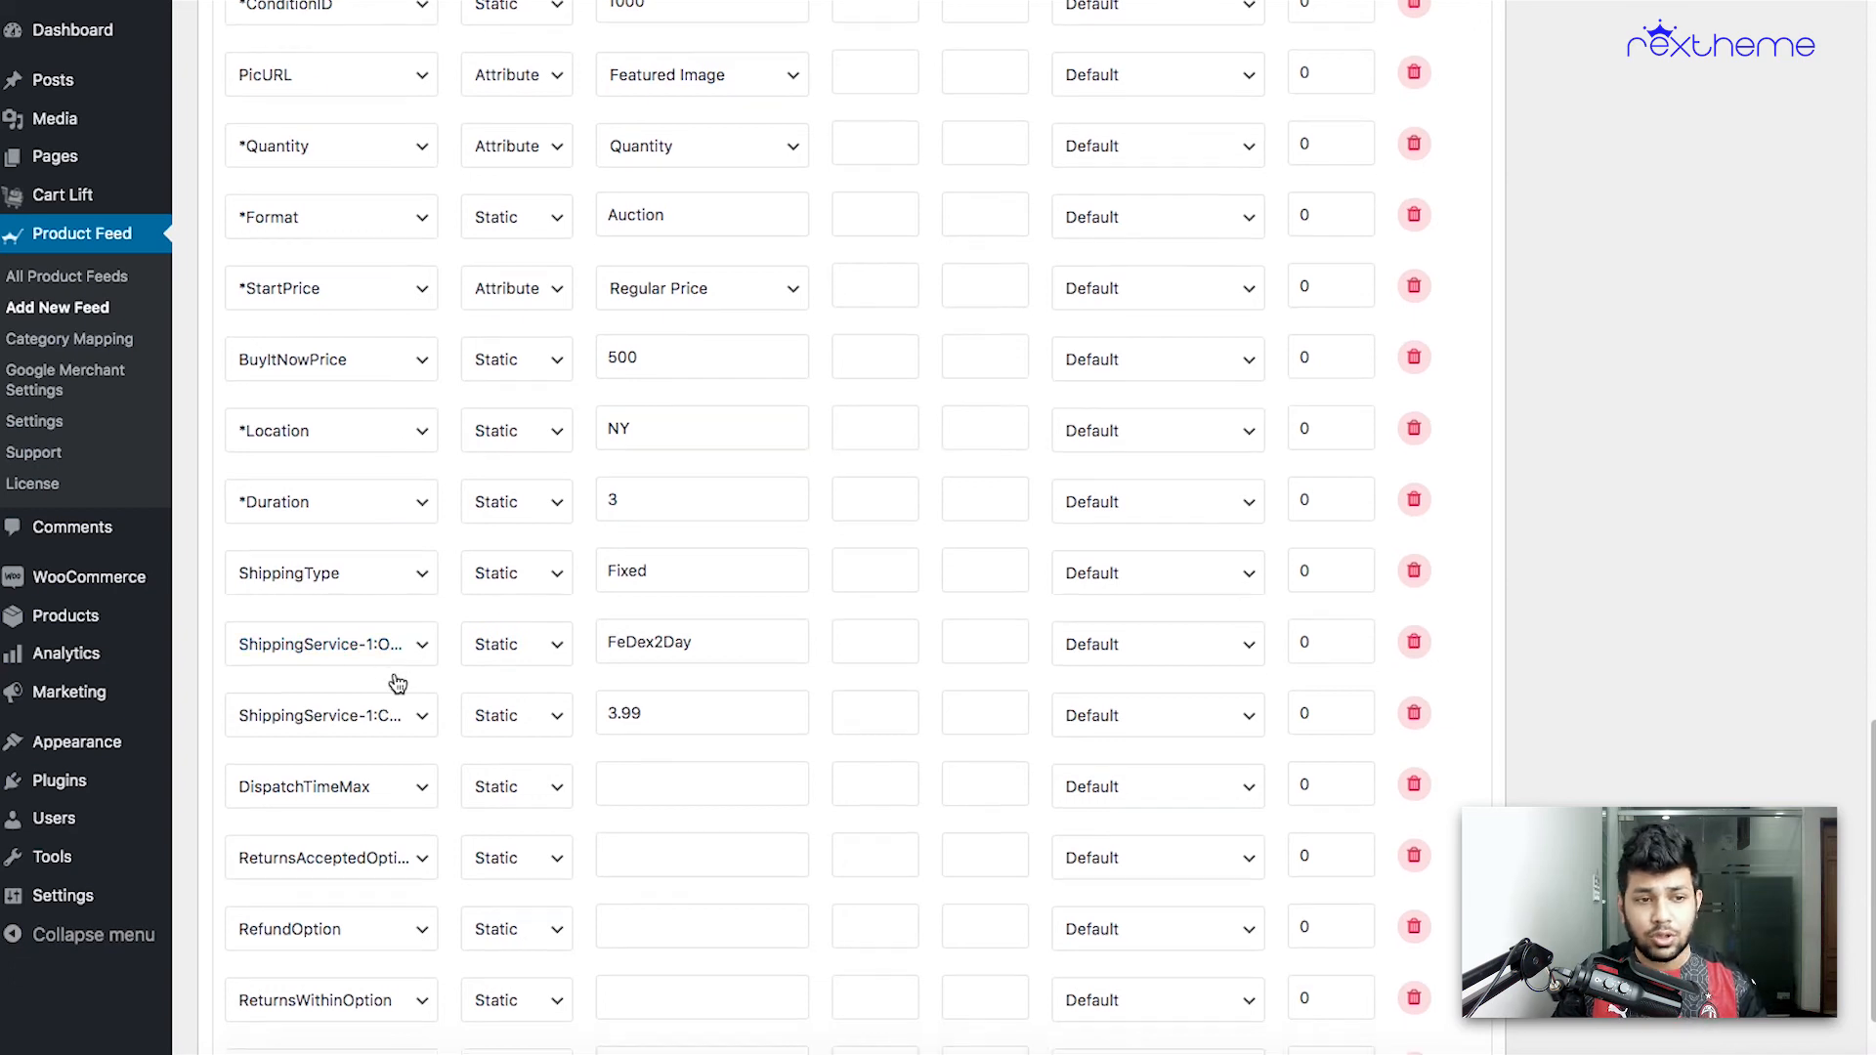
{"action": "scroll", "coordinate": [396, 683], "scroll_direction": "down", "scroll_amount": 3}
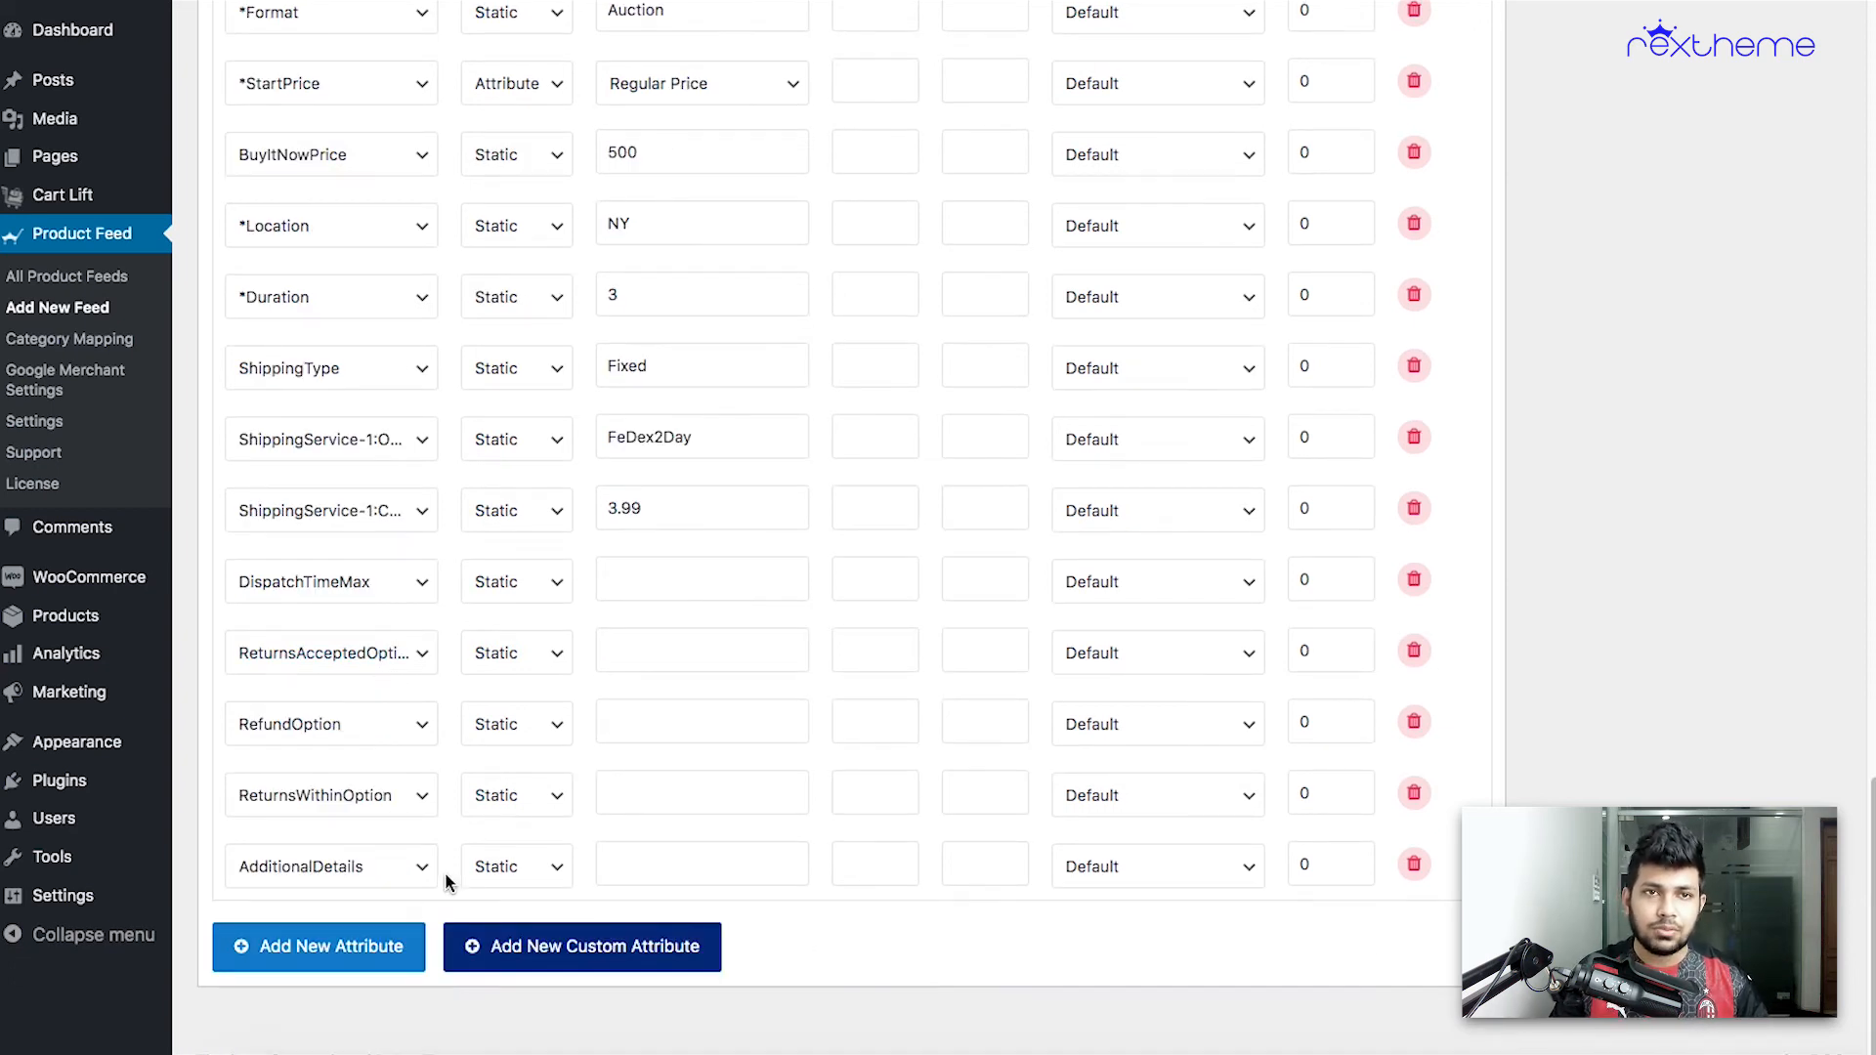
{"action": "scroll", "coordinate": [676, 628], "scroll_direction": "up", "scroll_amount": 2}
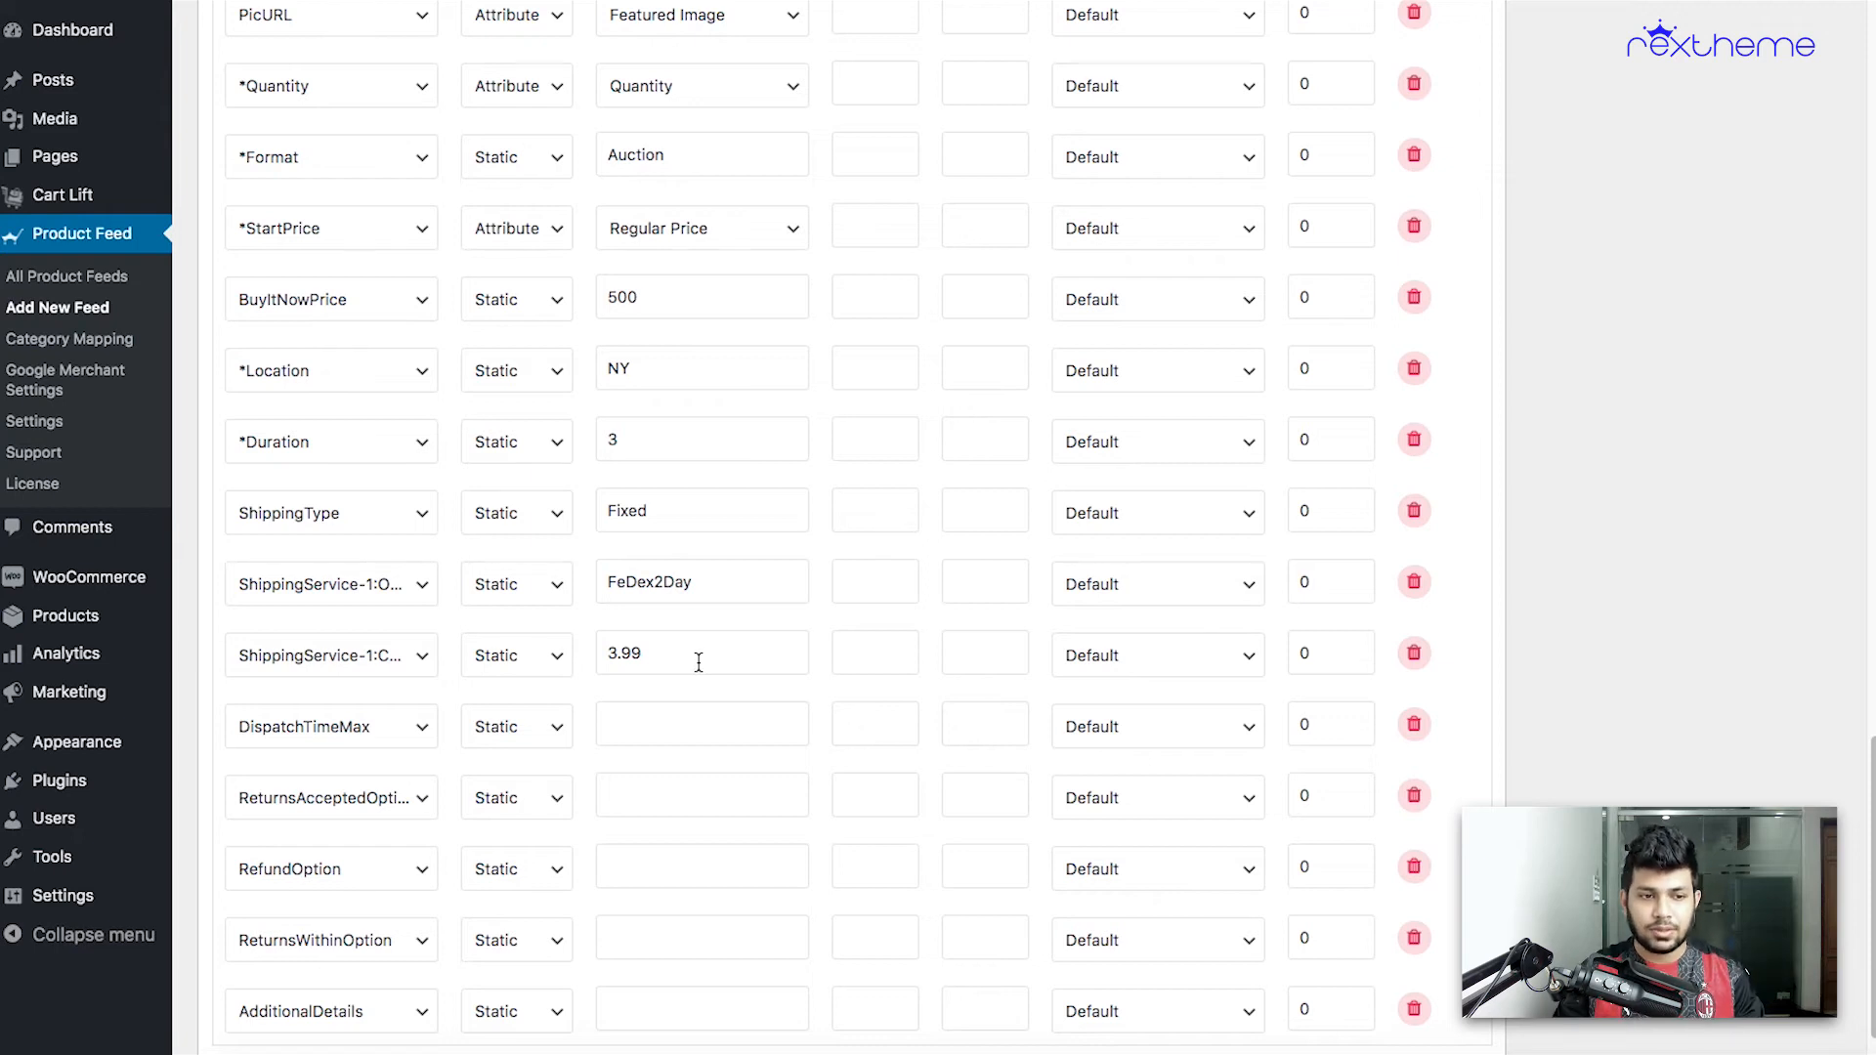
{"action": "scroll", "coordinate": [661, 724], "scroll_direction": "down", "scroll_amount": 1}
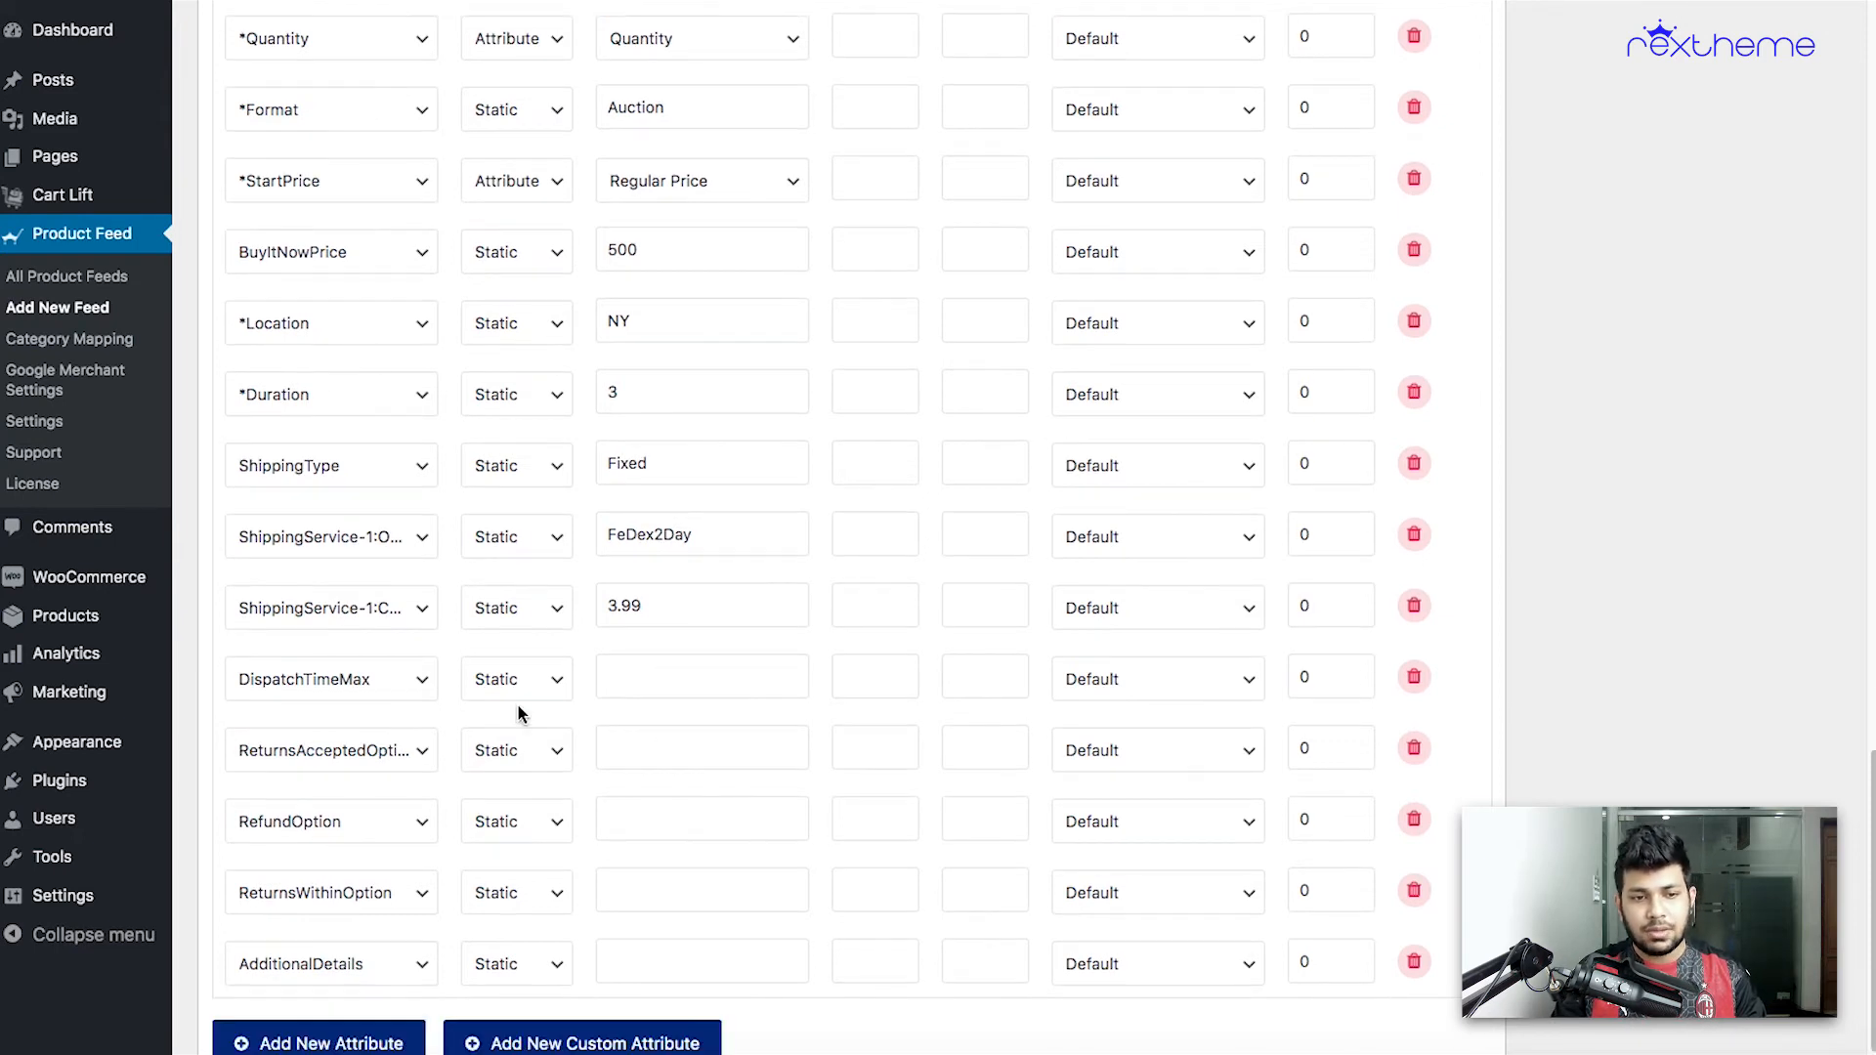
{"action": "left_click", "coordinate": [659, 678]}
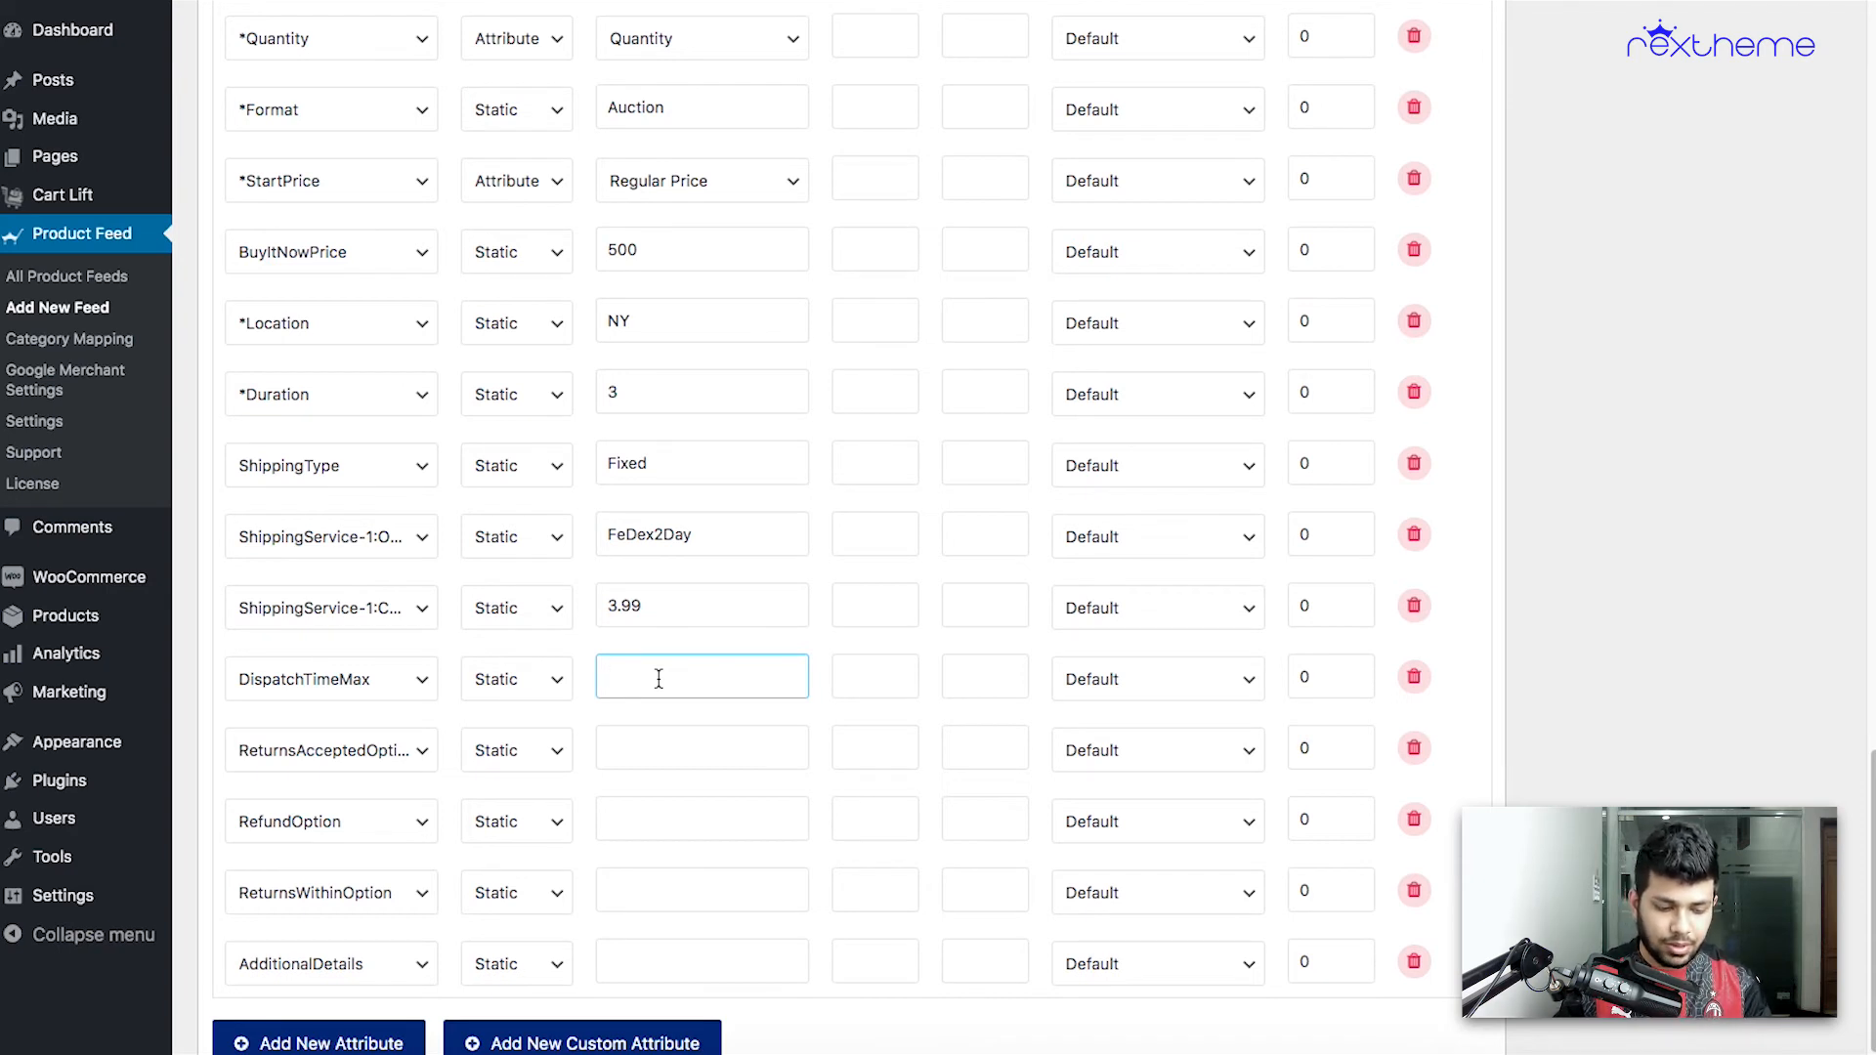
{"action": "type", "text": "3"}
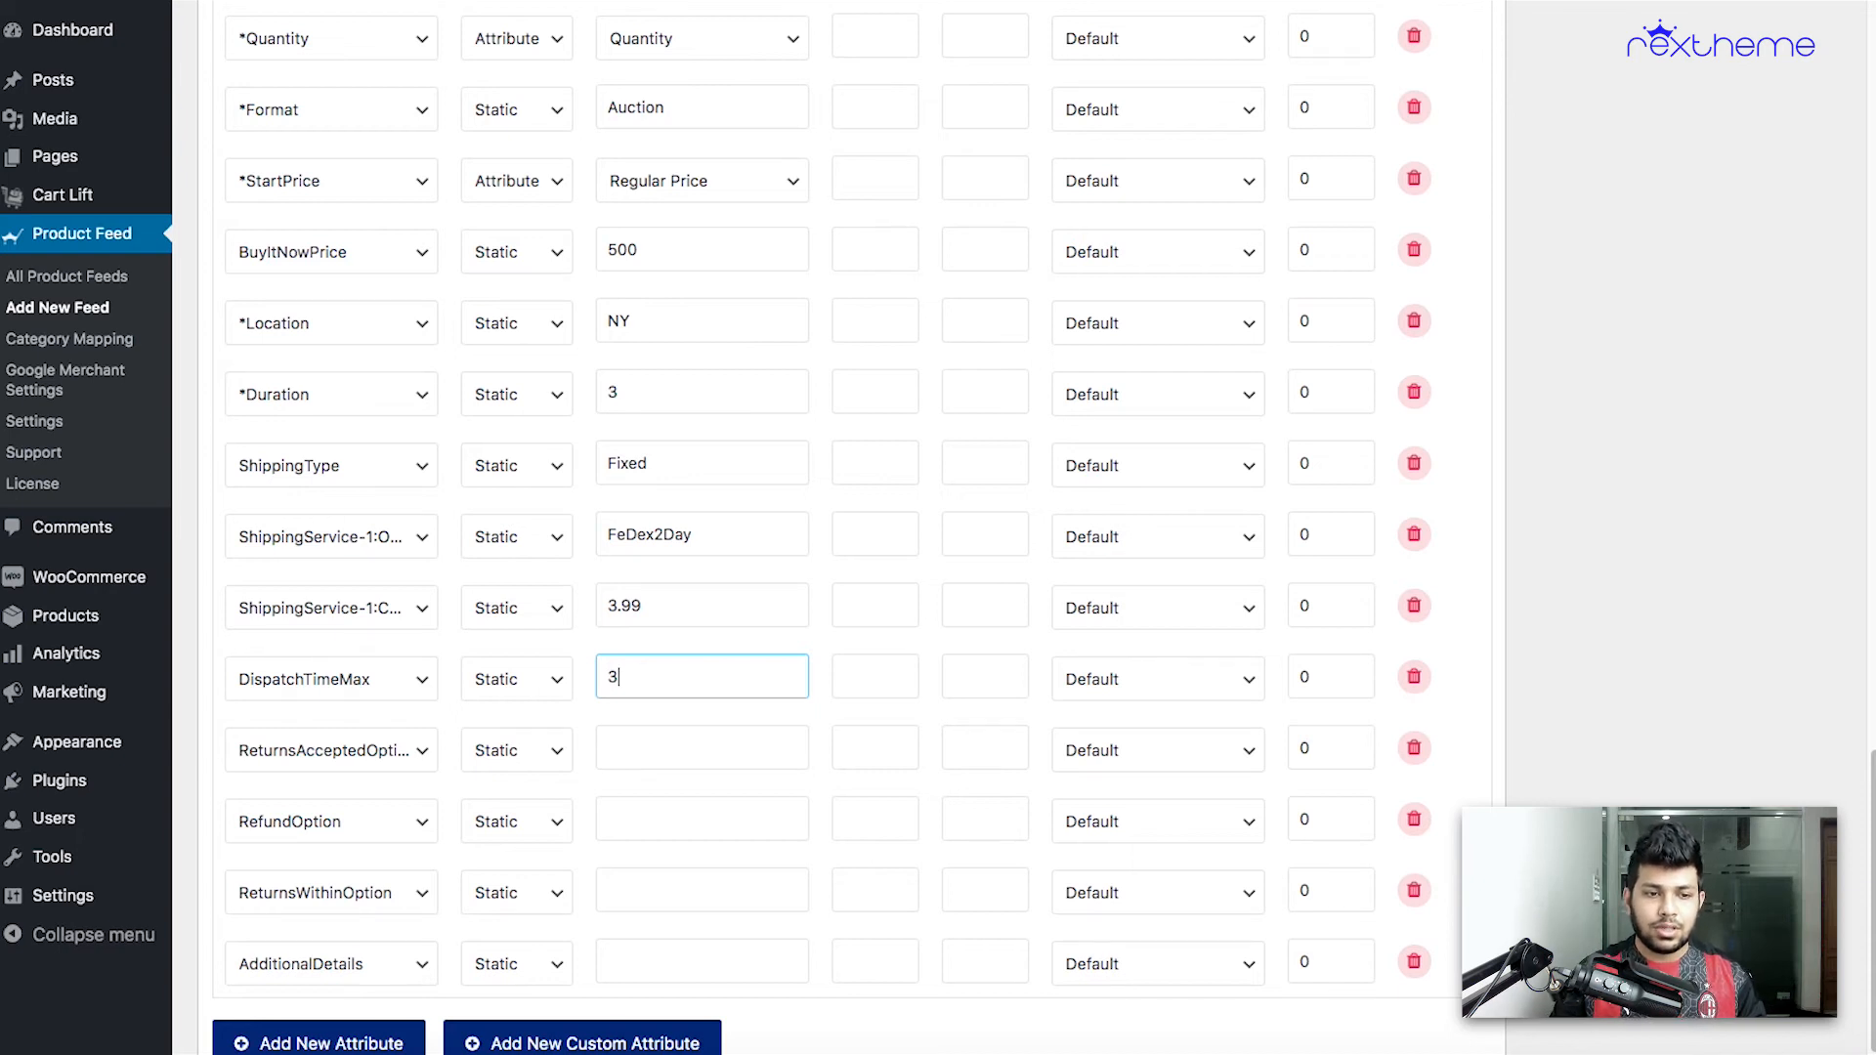
Set the static value of the ReturnsAcceptedOption attribute to ReturnsAccepted.
{"action": "left_click", "coordinate": [654, 747]}
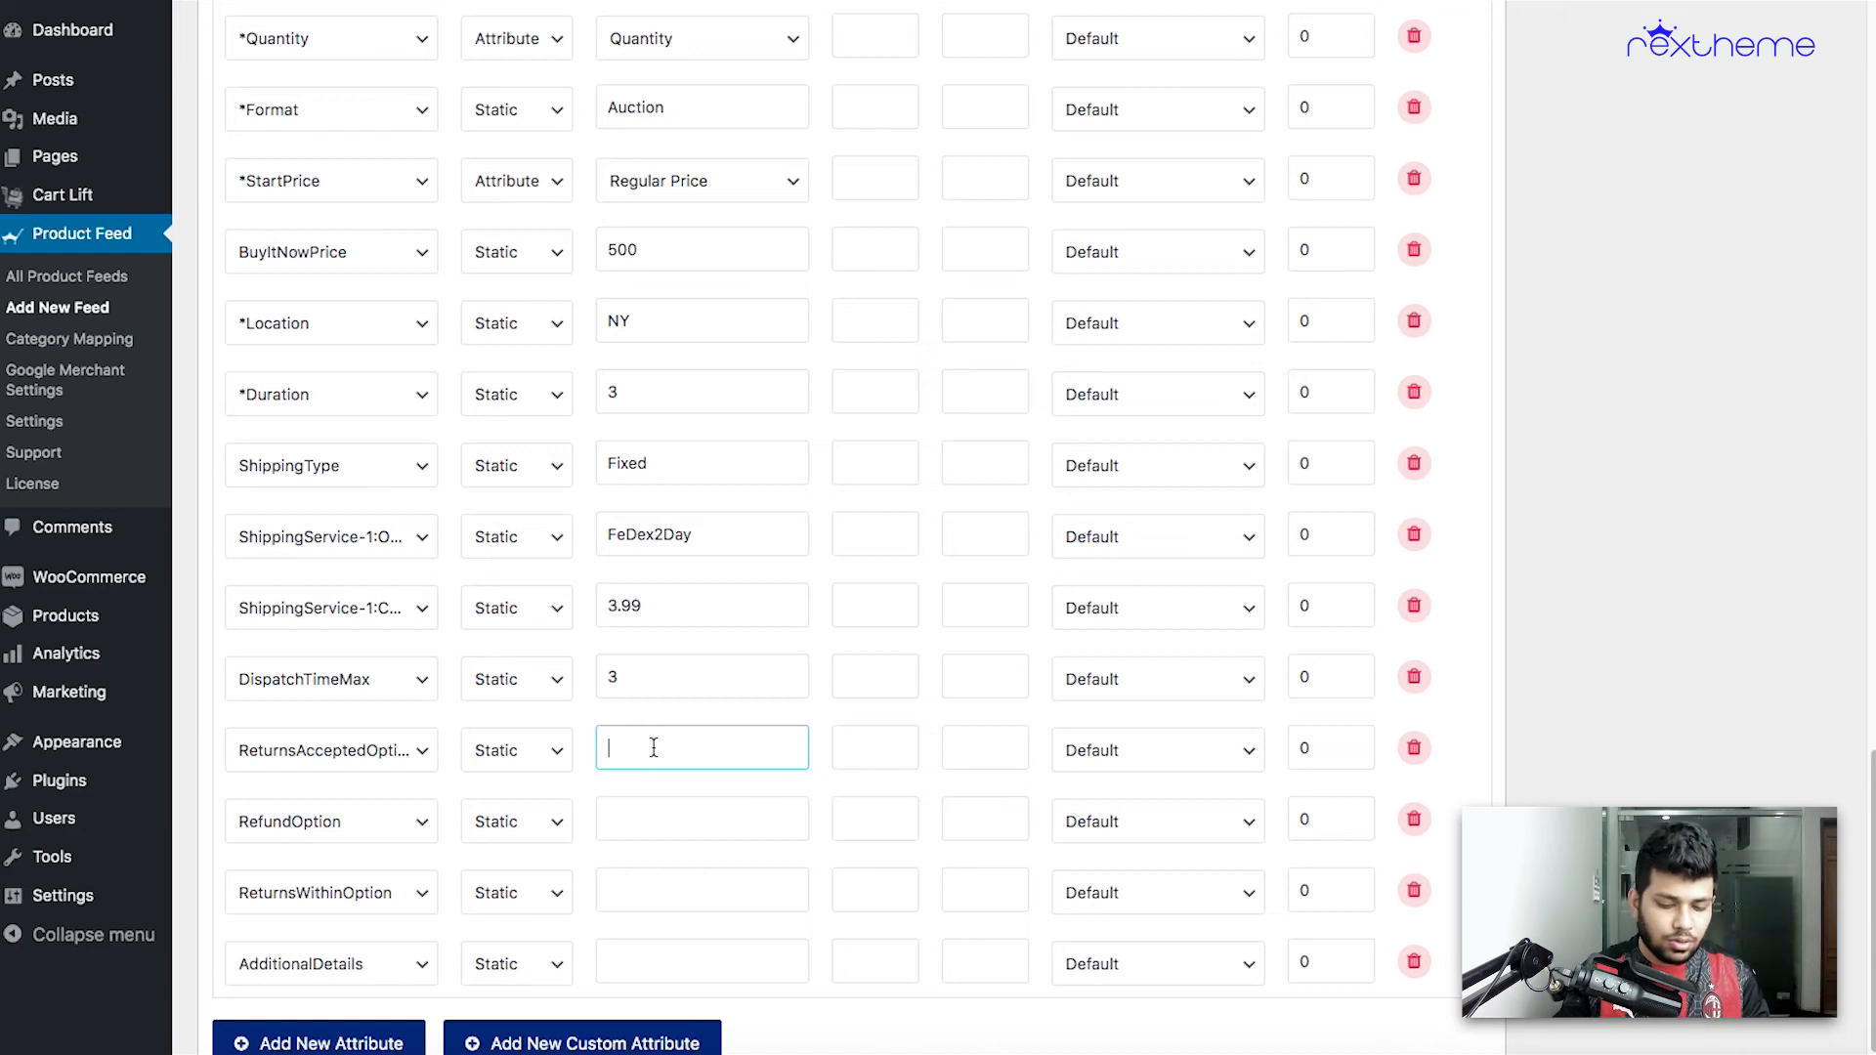
{"action": "type", "text": "ret"}
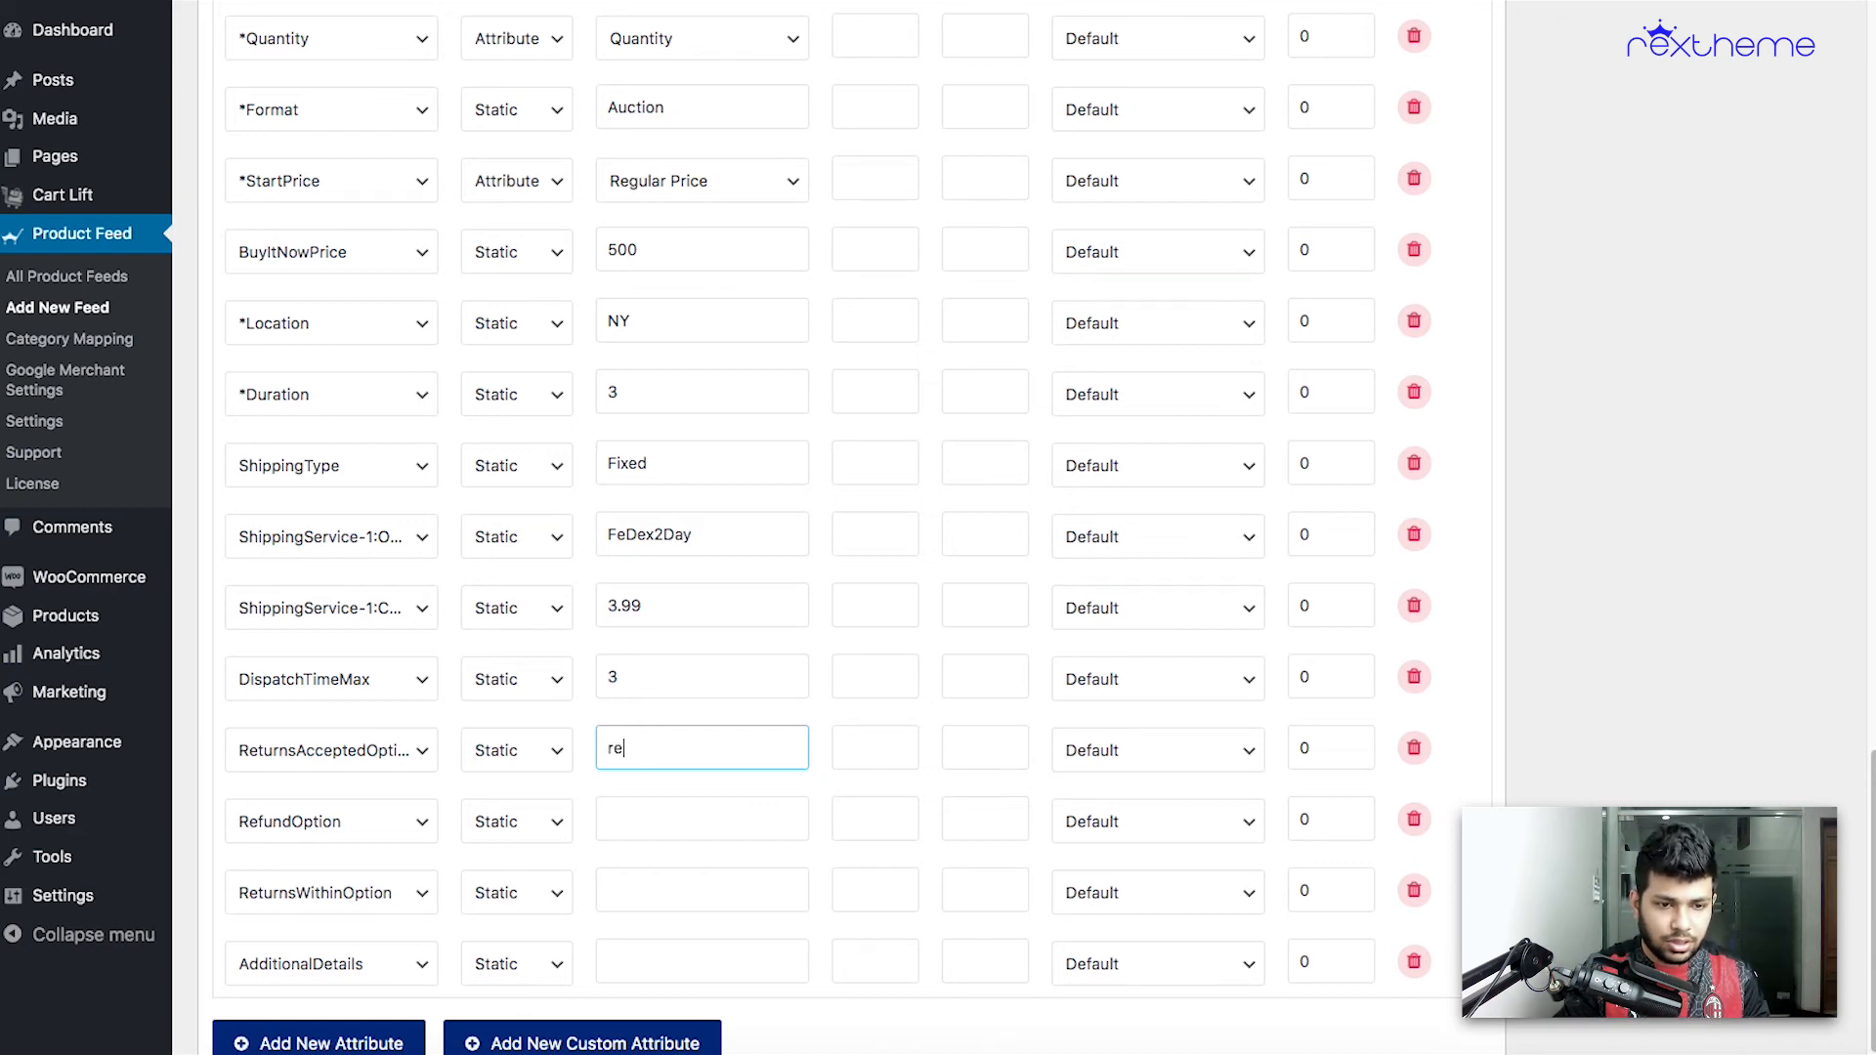
{"action": "key", "text": "BackSpace"}
{"action": "key", "text": "BackSpace"}
{"action": "key", "text": "BackSpace"}
{"action": "type", "text": "Re"}
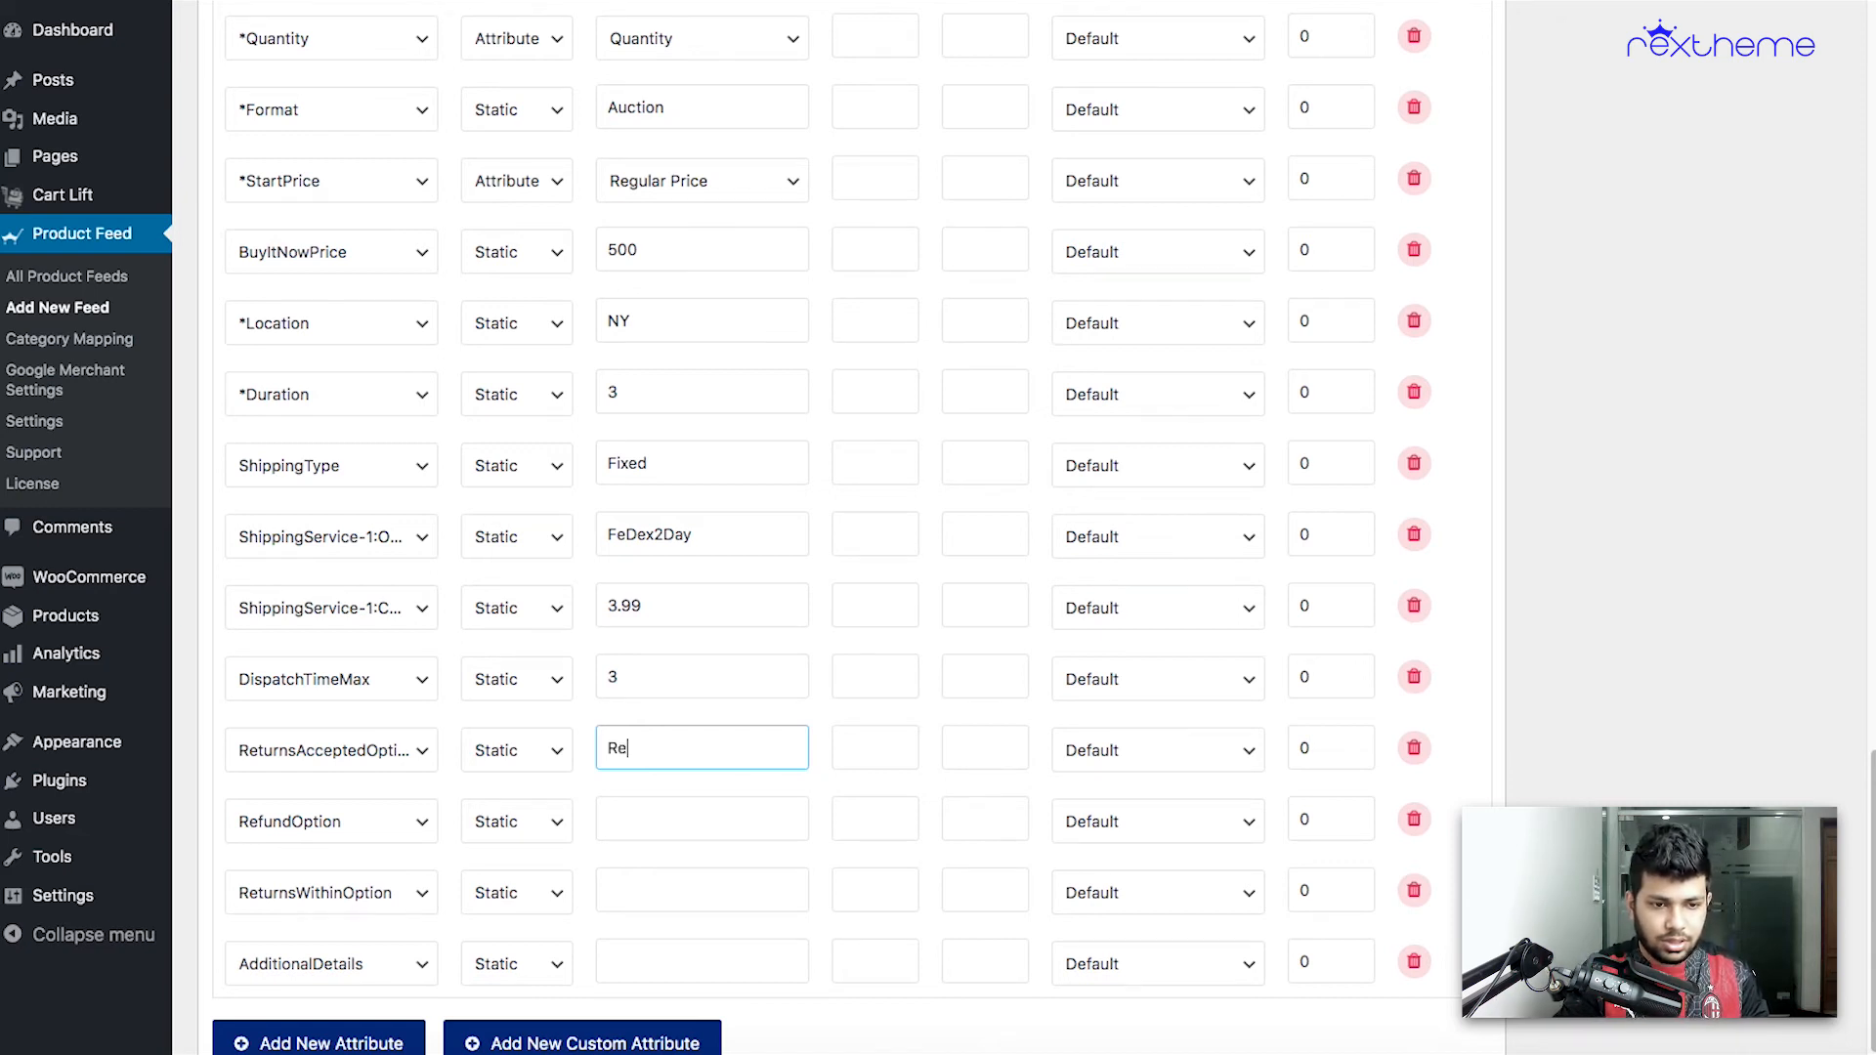
{"action": "type", "text": "turn"}
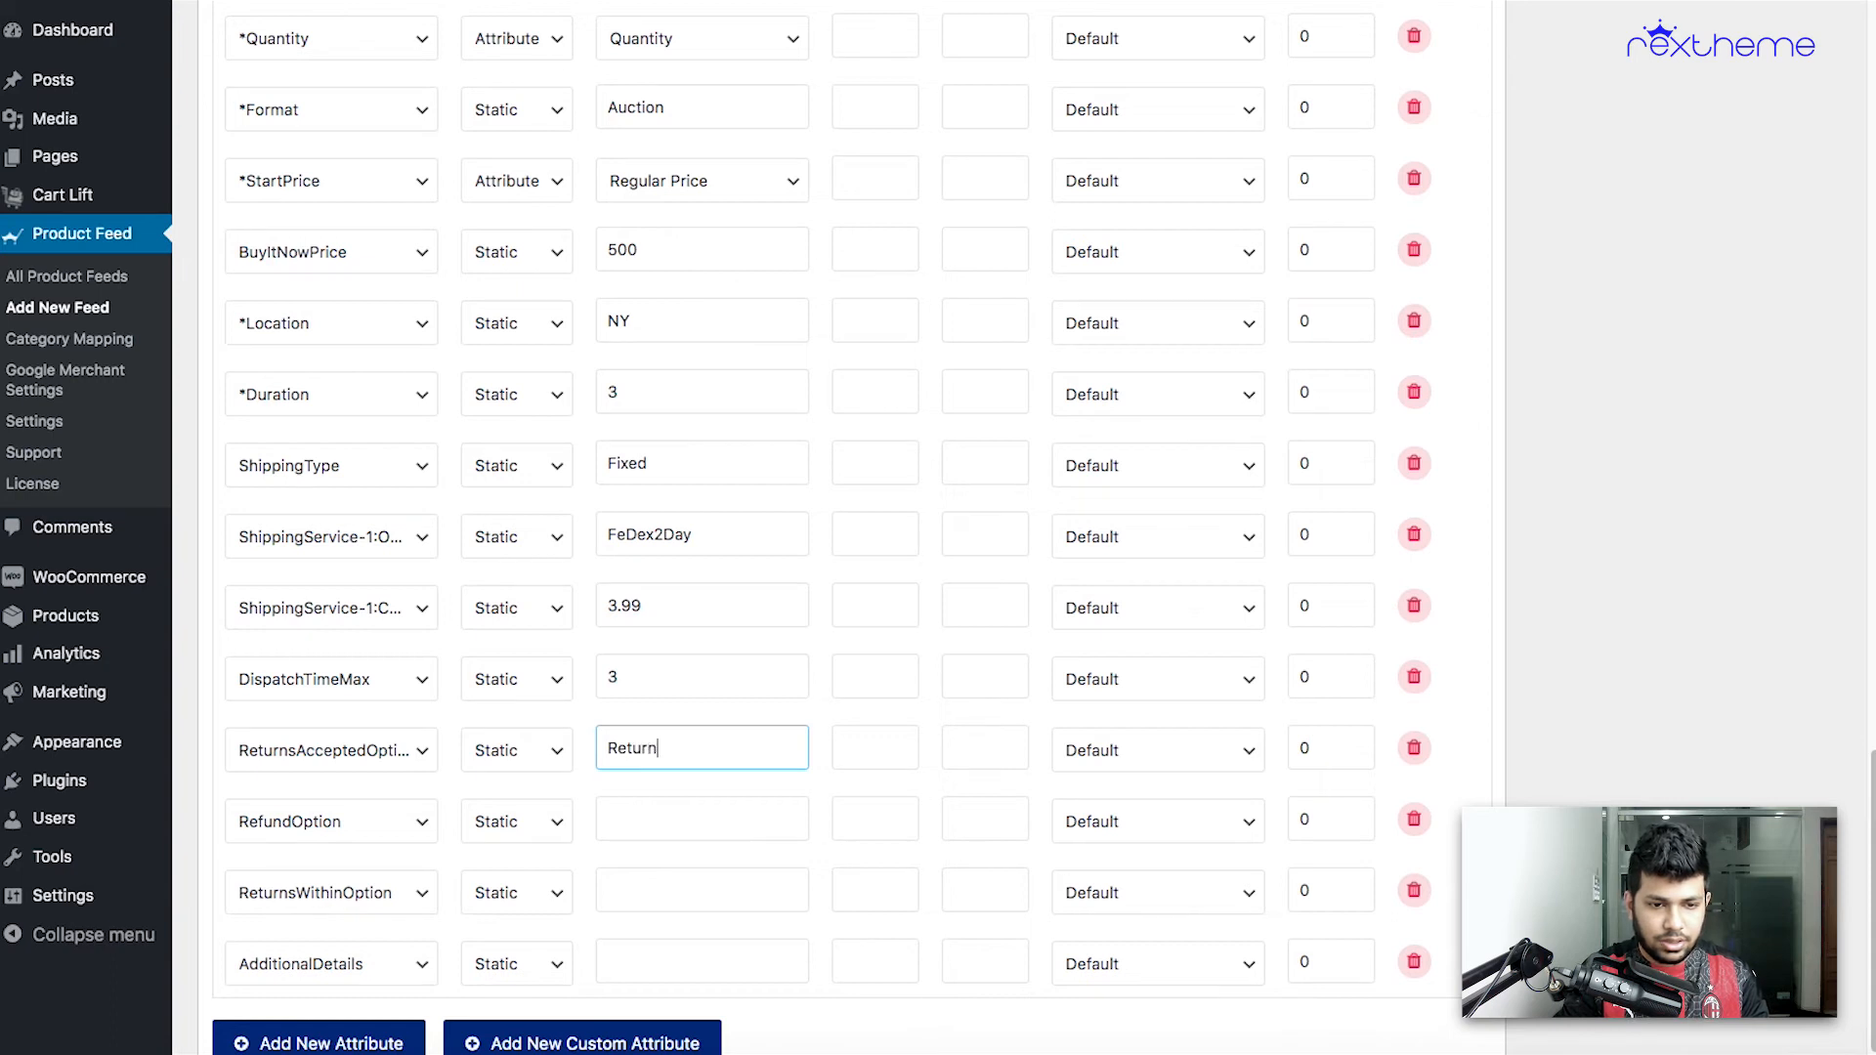
{"action": "type", "text": "sAccepted"}
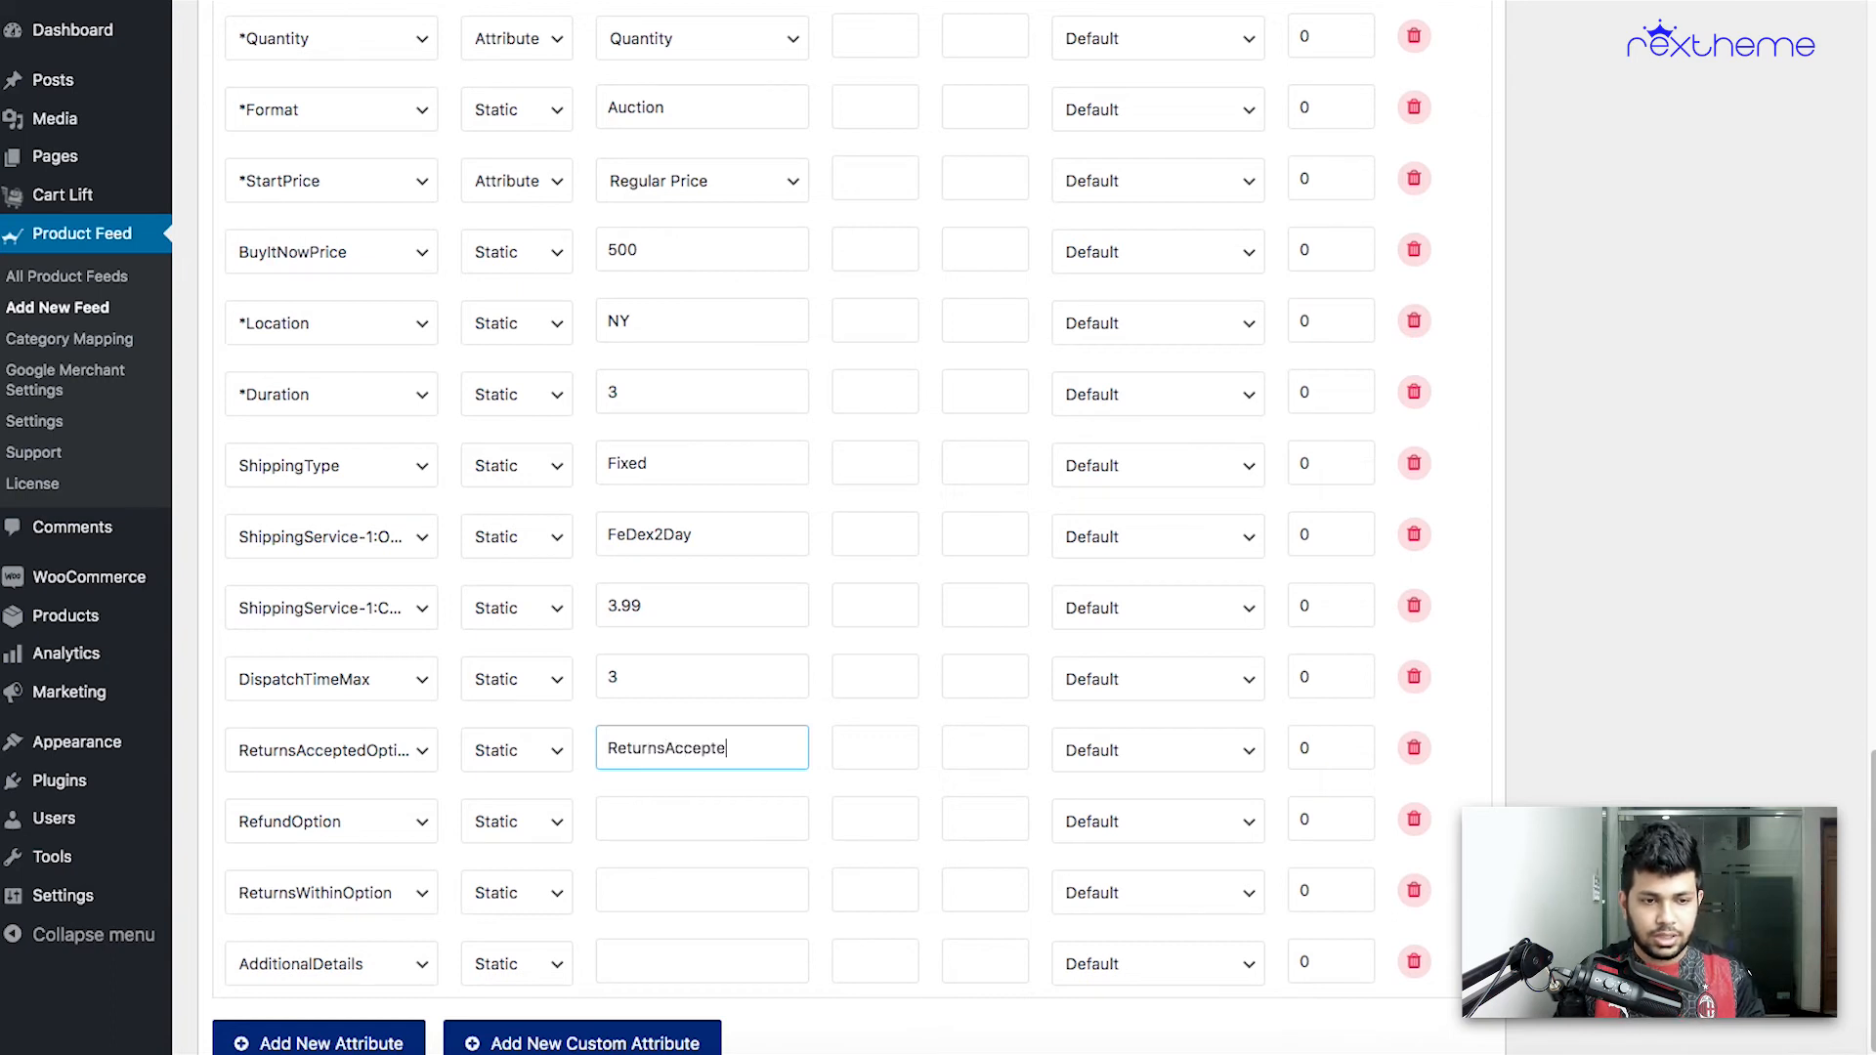
Set the static value of the RefundOption attribute to ExchangeOnly.
{"action": "left_click", "coordinate": [663, 825]}
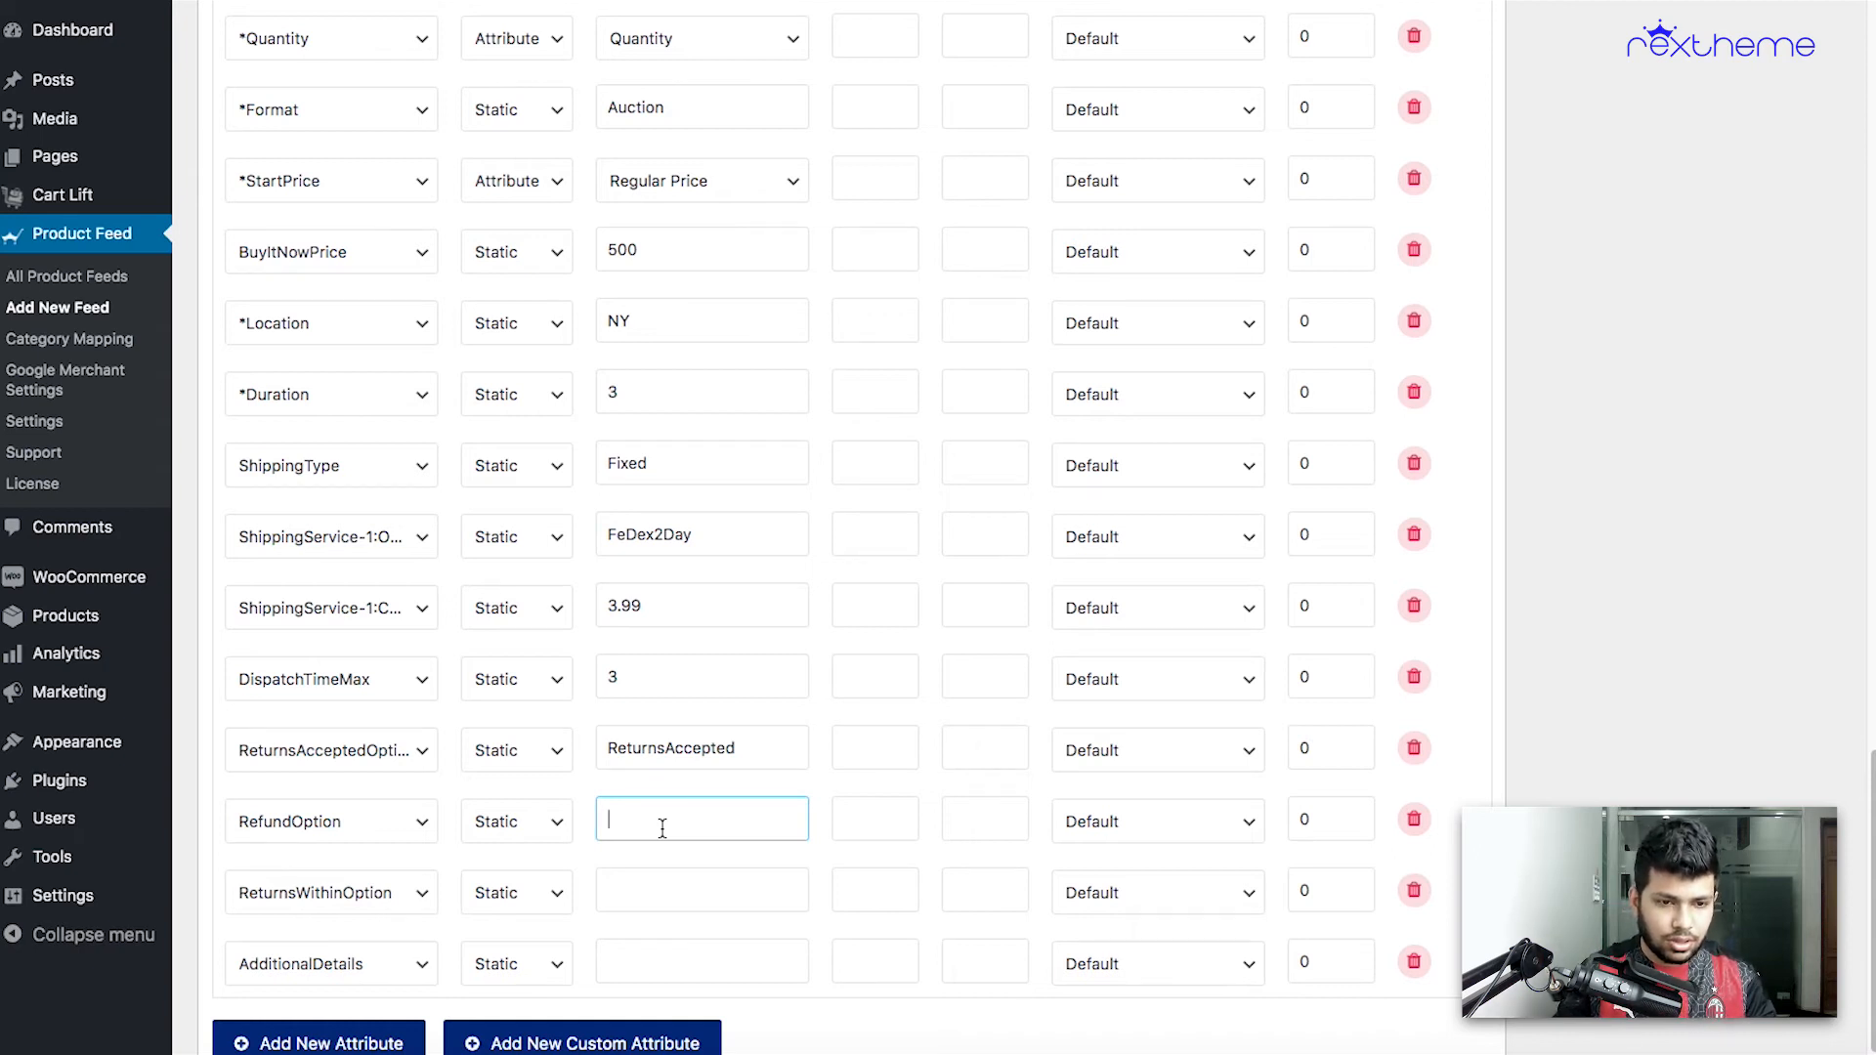
{"action": "type", "text": "E"}
{"action": "key", "text": "BackSpace"}
{"action": "type", "text": "Exch"}
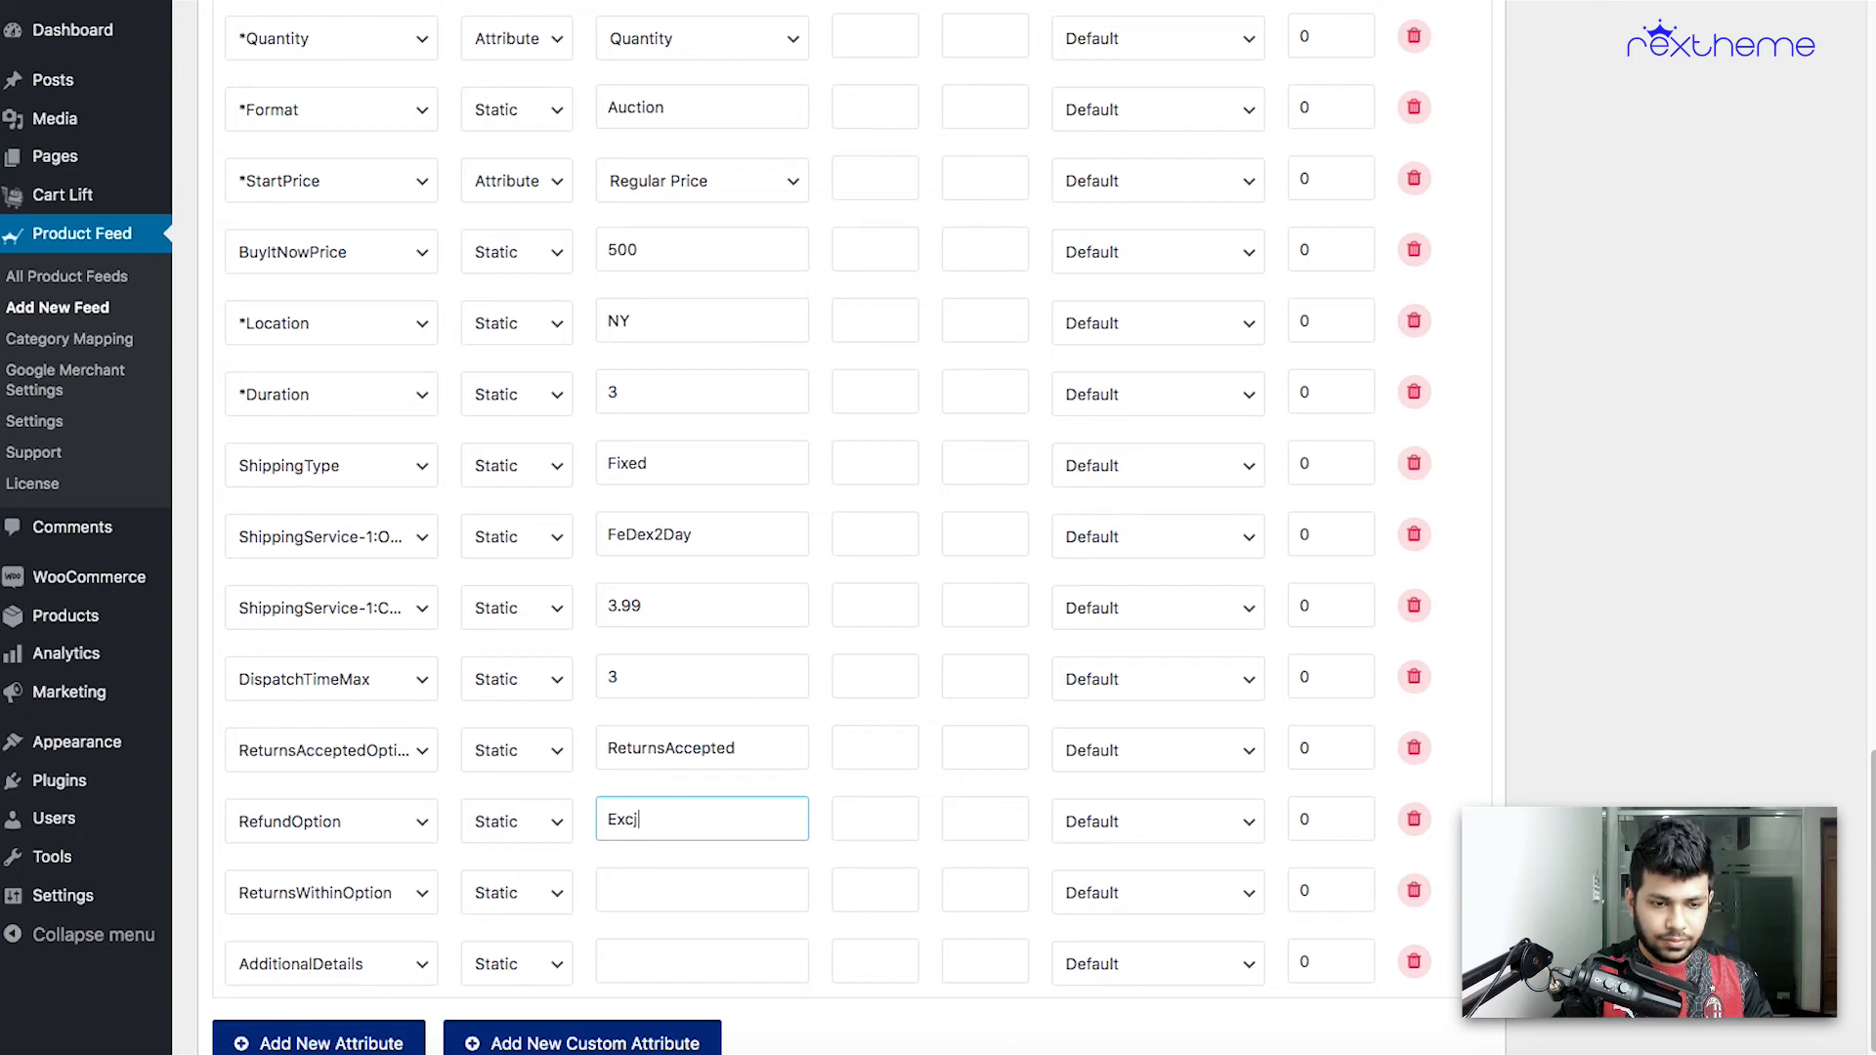
{"action": "type", "text": "ange"}
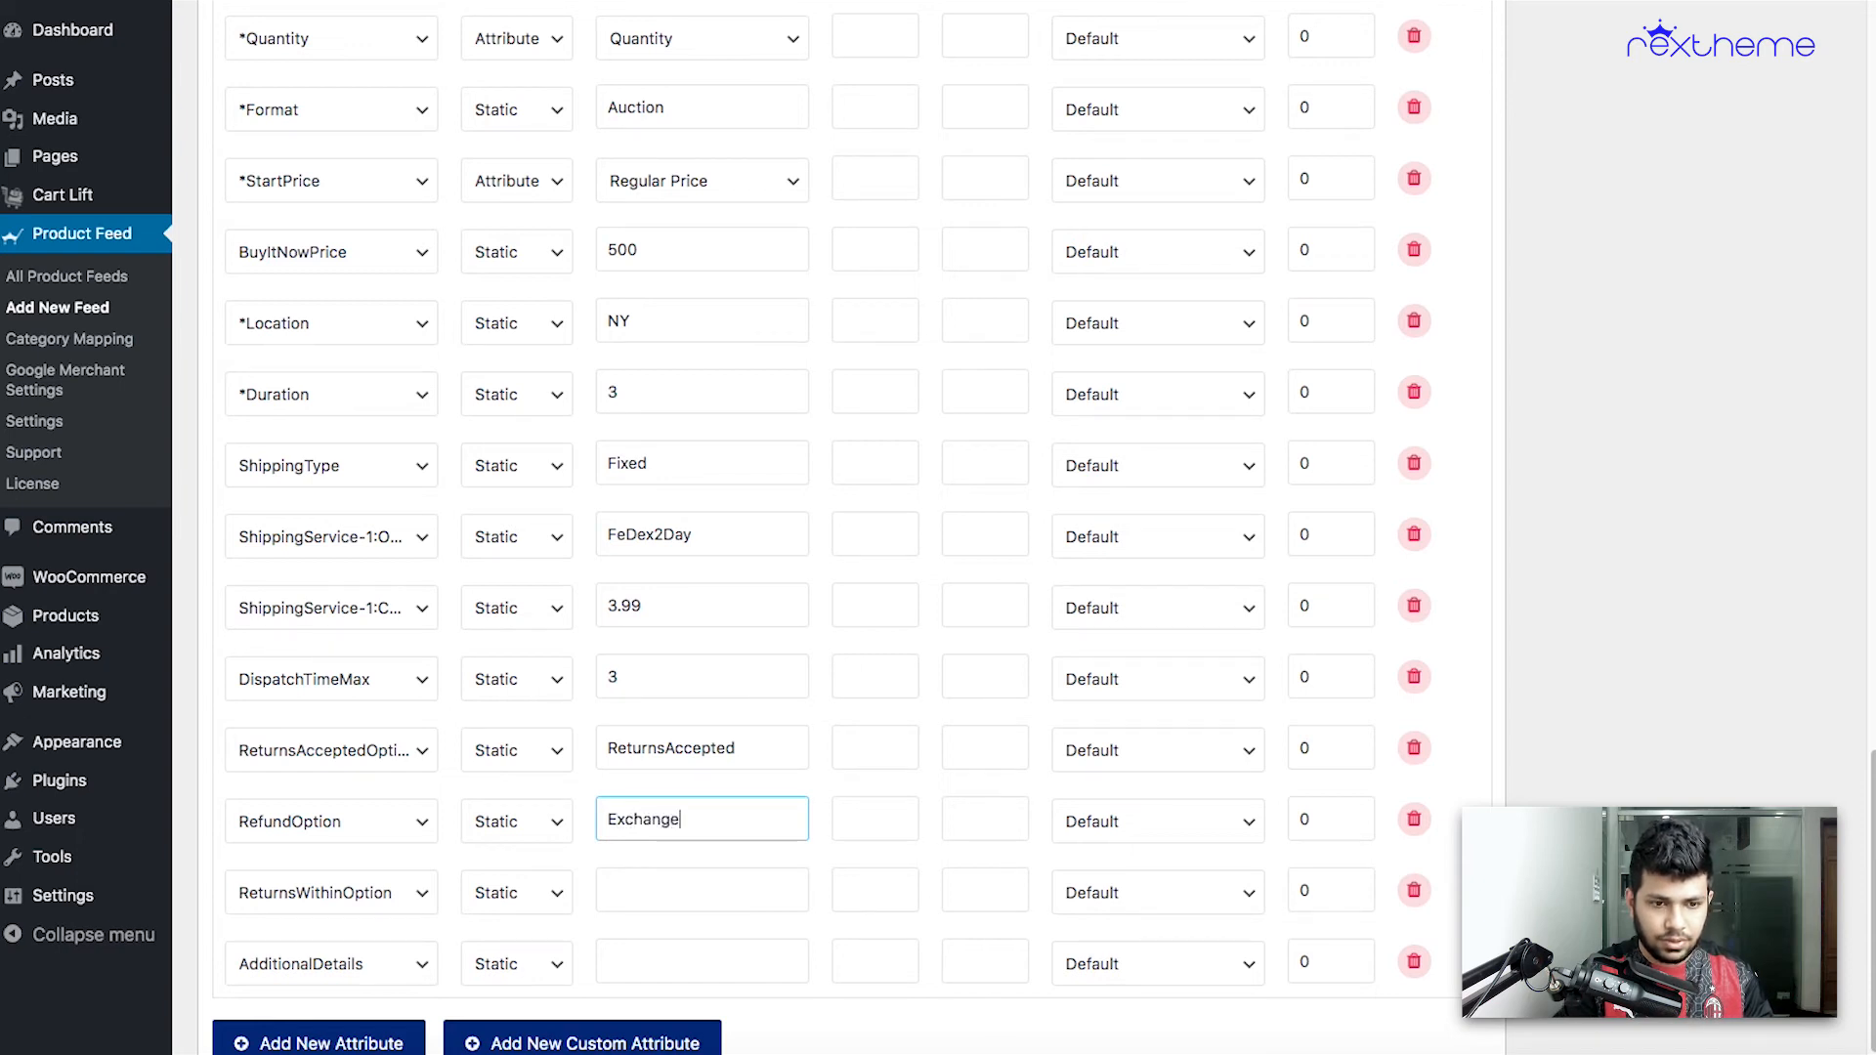
{"action": "type", "text": "Only"}
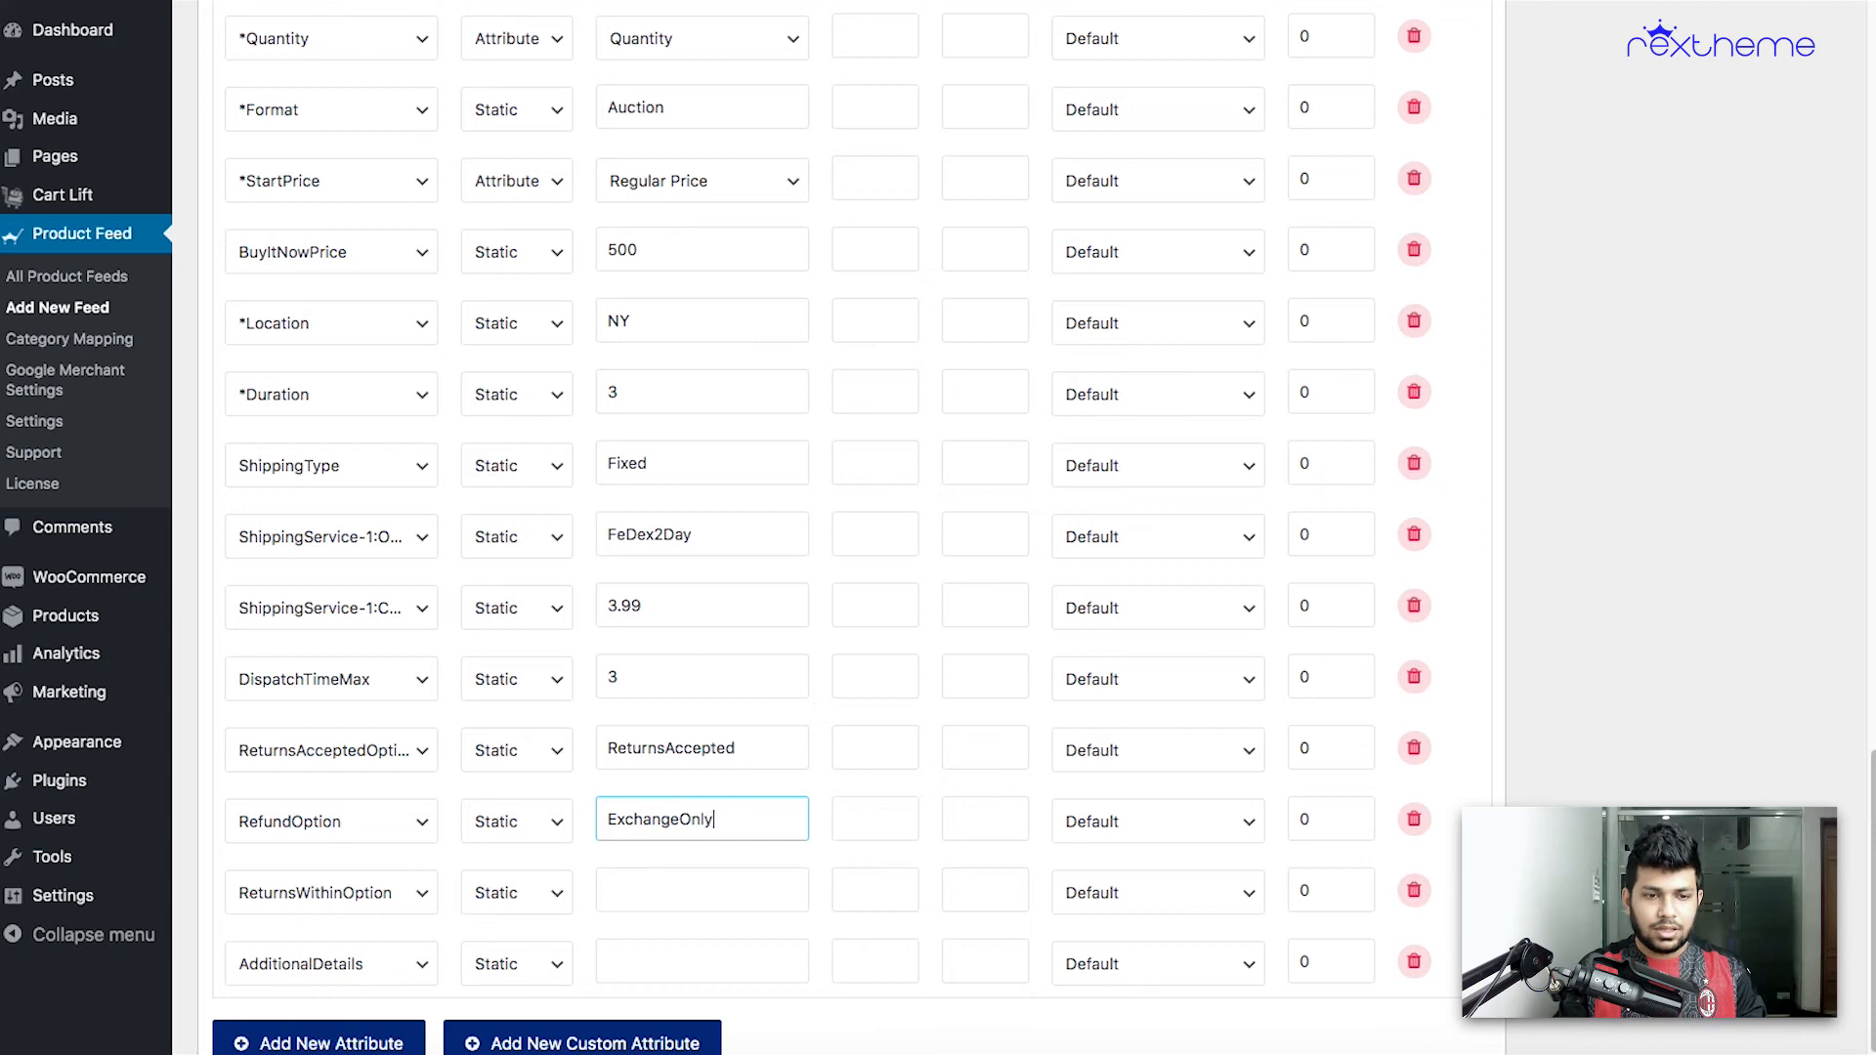
{"action": "scroll", "coordinate": [665, 891], "scroll_direction": "down", "scroll_amount": 1}
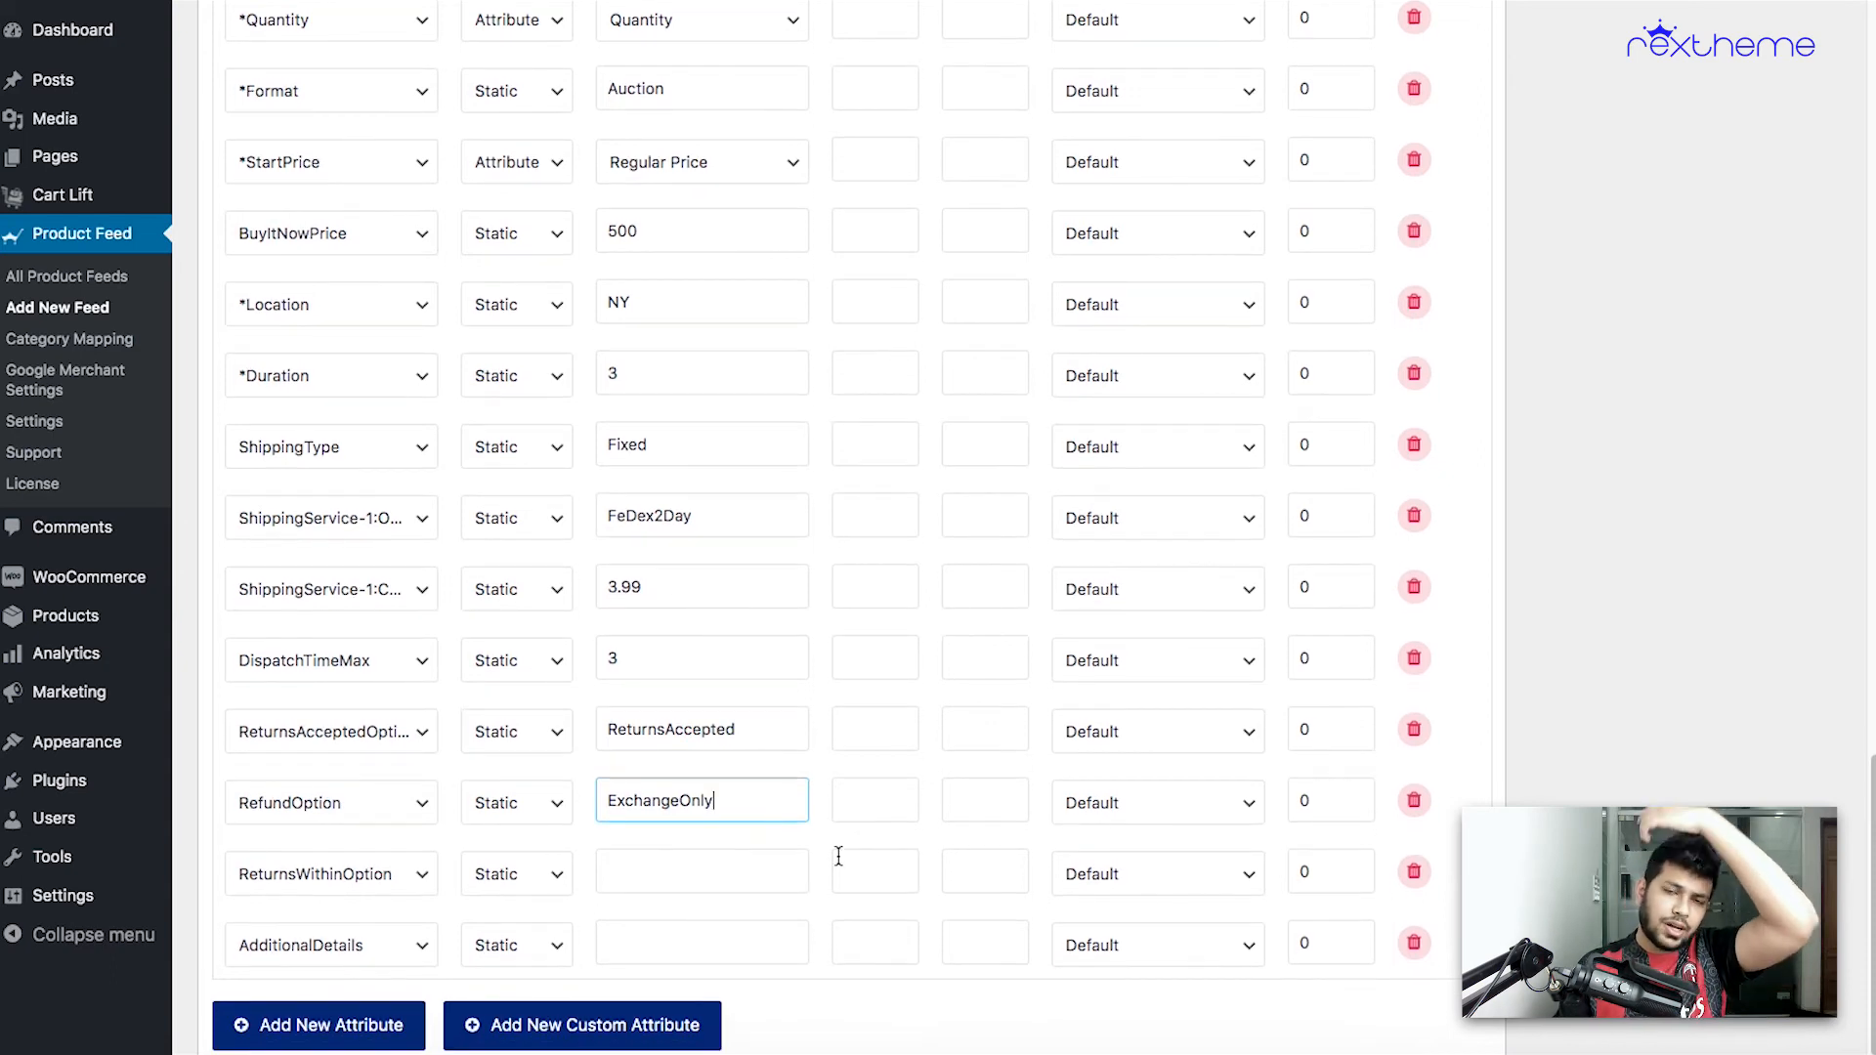
{"action": "scroll", "coordinate": [839, 856], "scroll_direction": "up", "scroll_amount": 2}
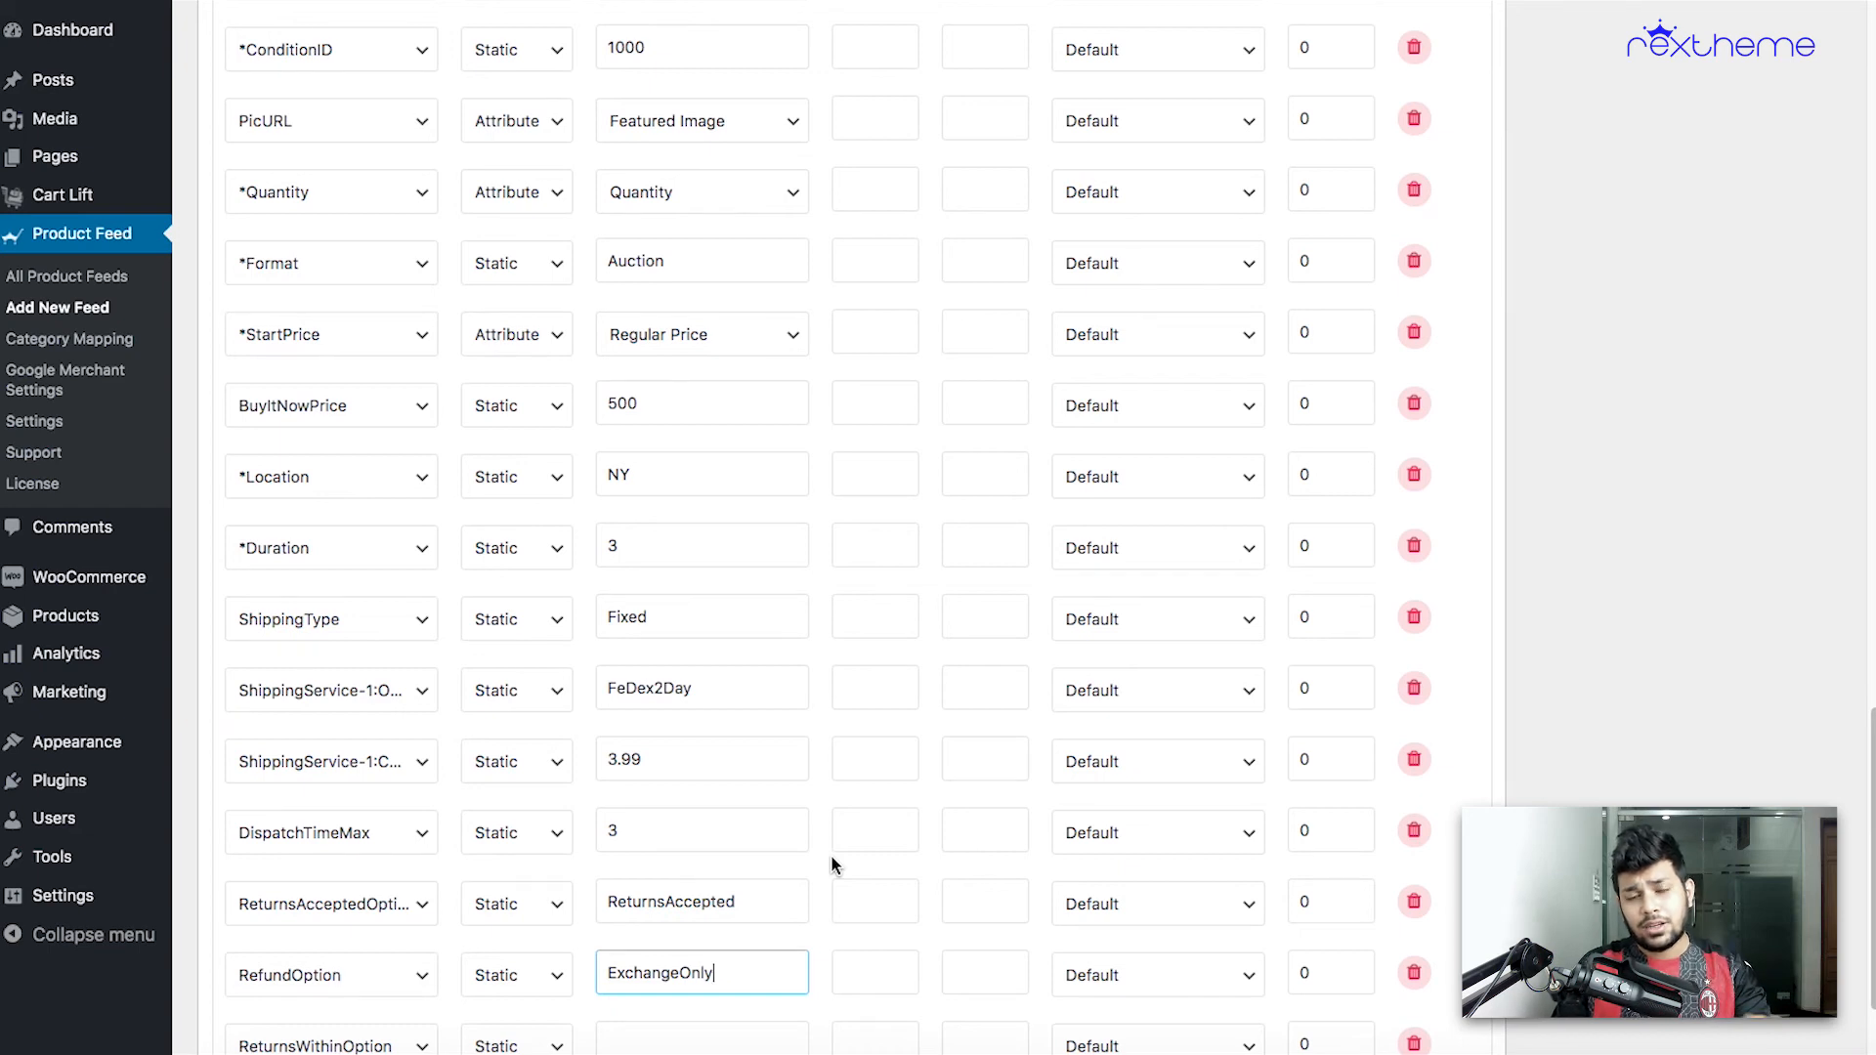
{"action": "scroll", "coordinate": [860, 836], "scroll_direction": "down", "scroll_amount": 1}
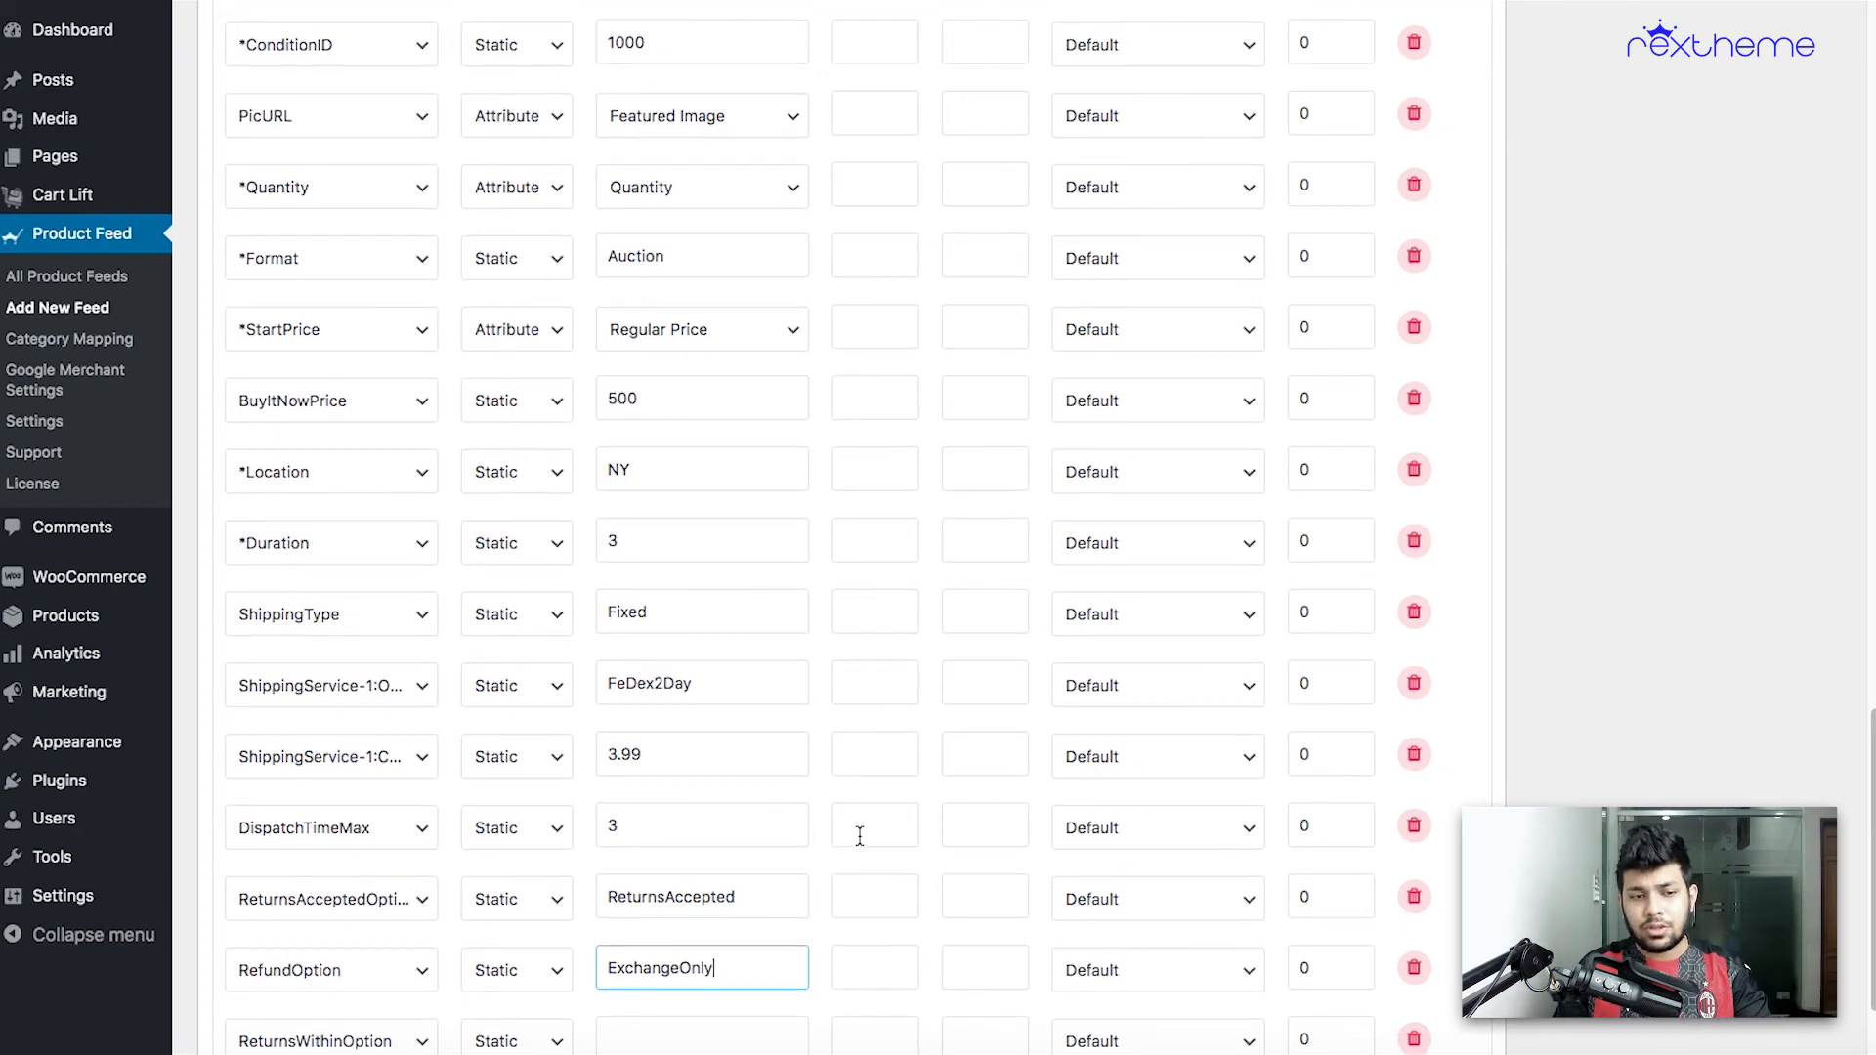
Set the static value of the ReturnsWithinOption attribute to 14_days.
{"action": "scroll", "coordinate": [860, 836], "scroll_direction": "down", "scroll_amount": 3}
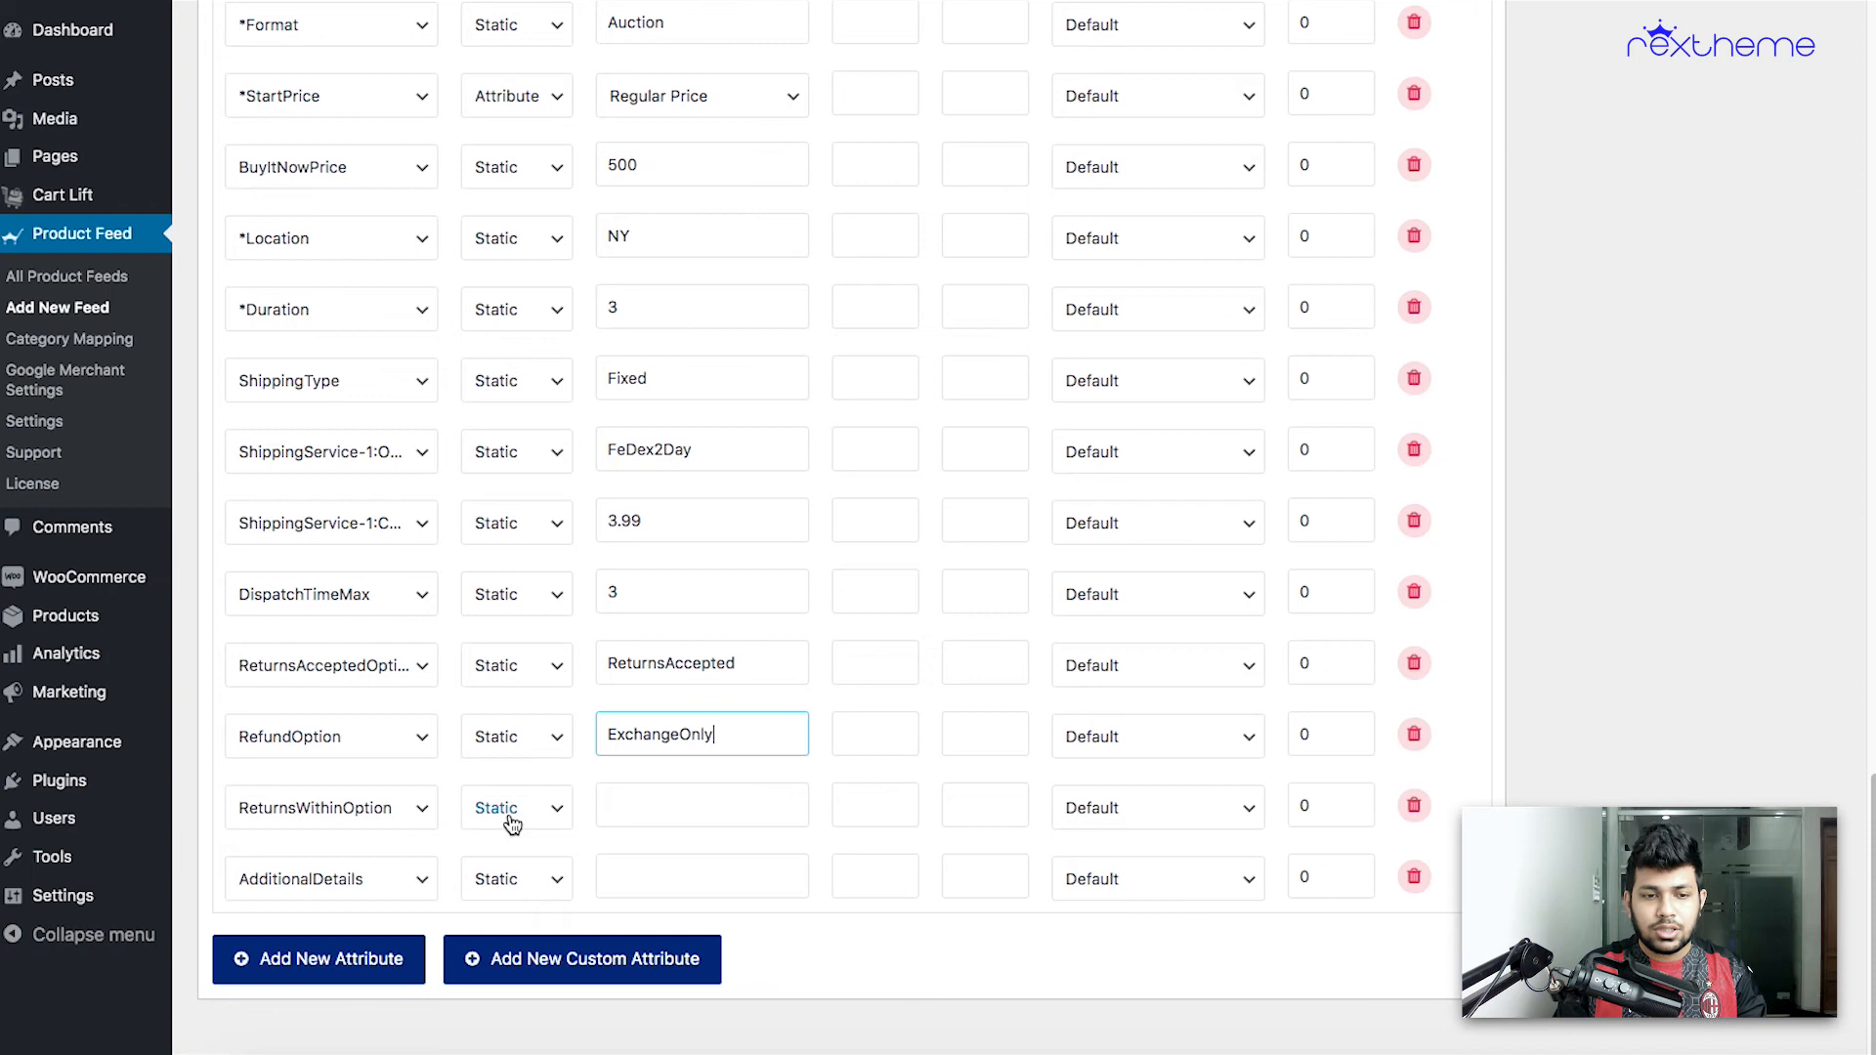
{"action": "left_click", "coordinate": [720, 811]}
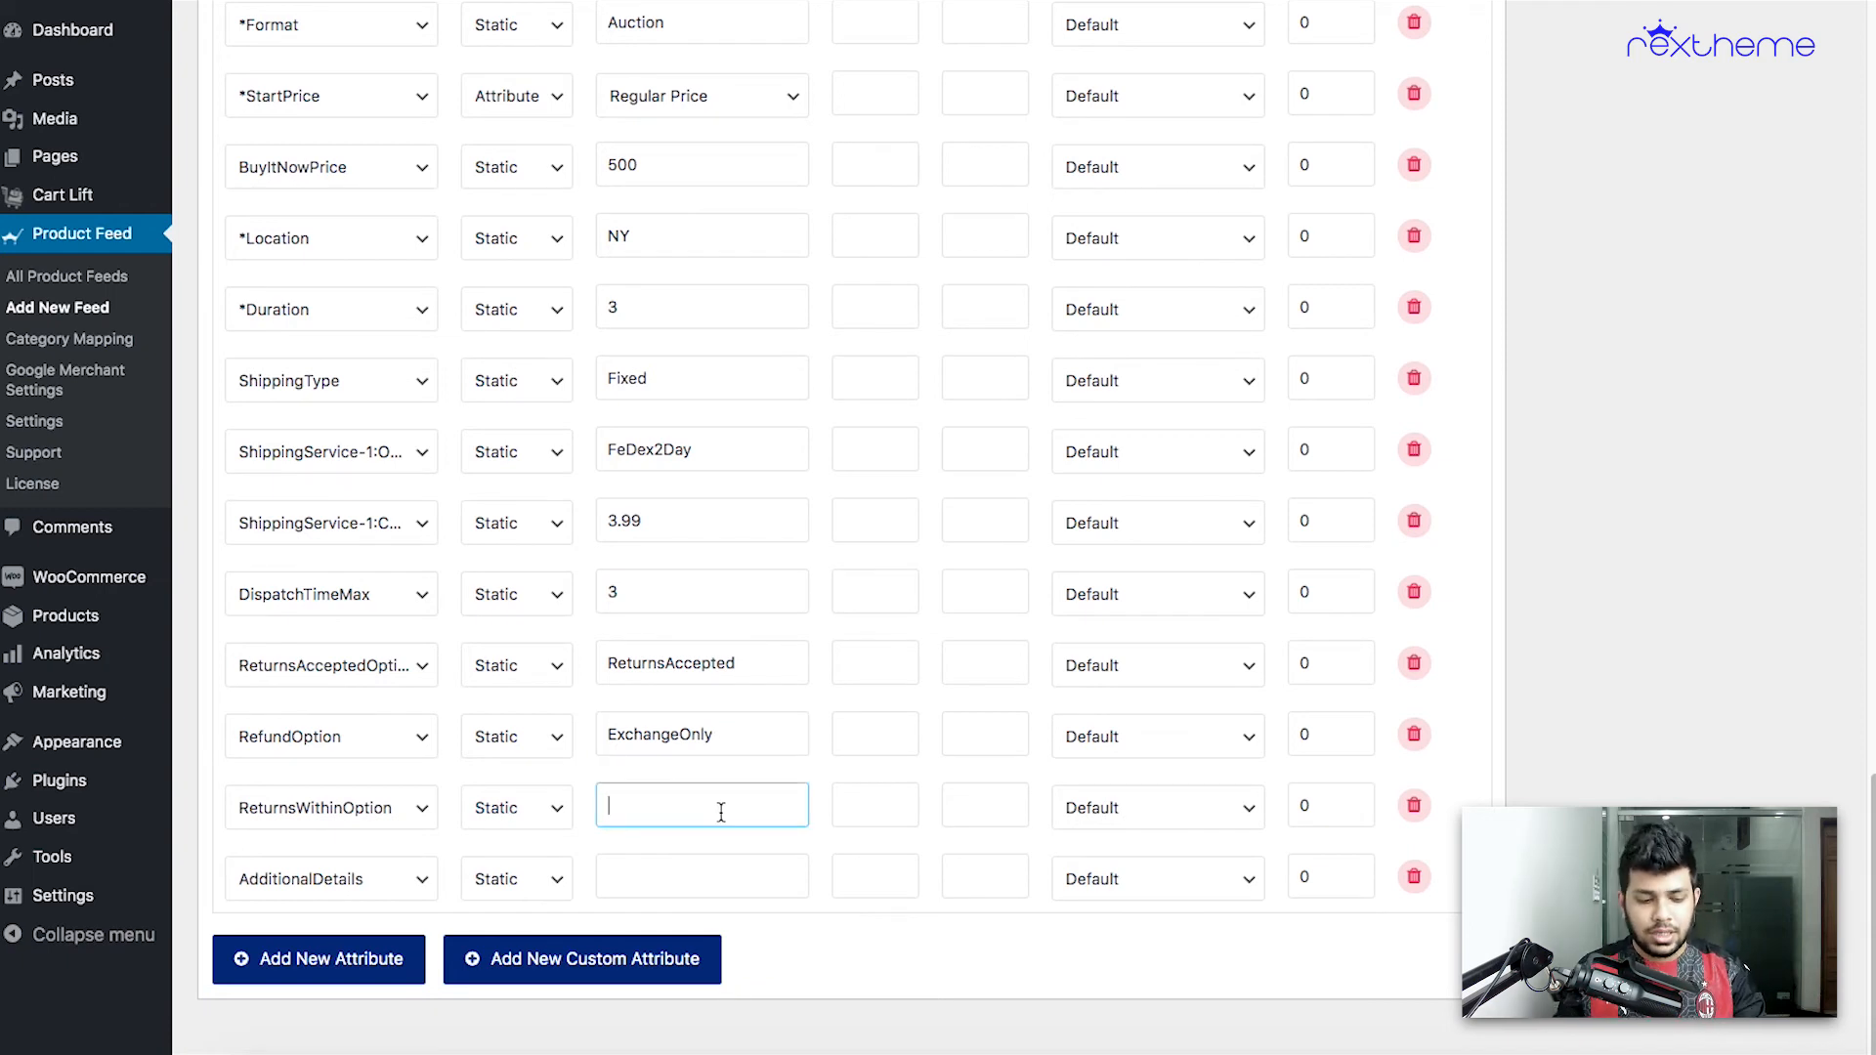
{"action": "type", "text": "1"}
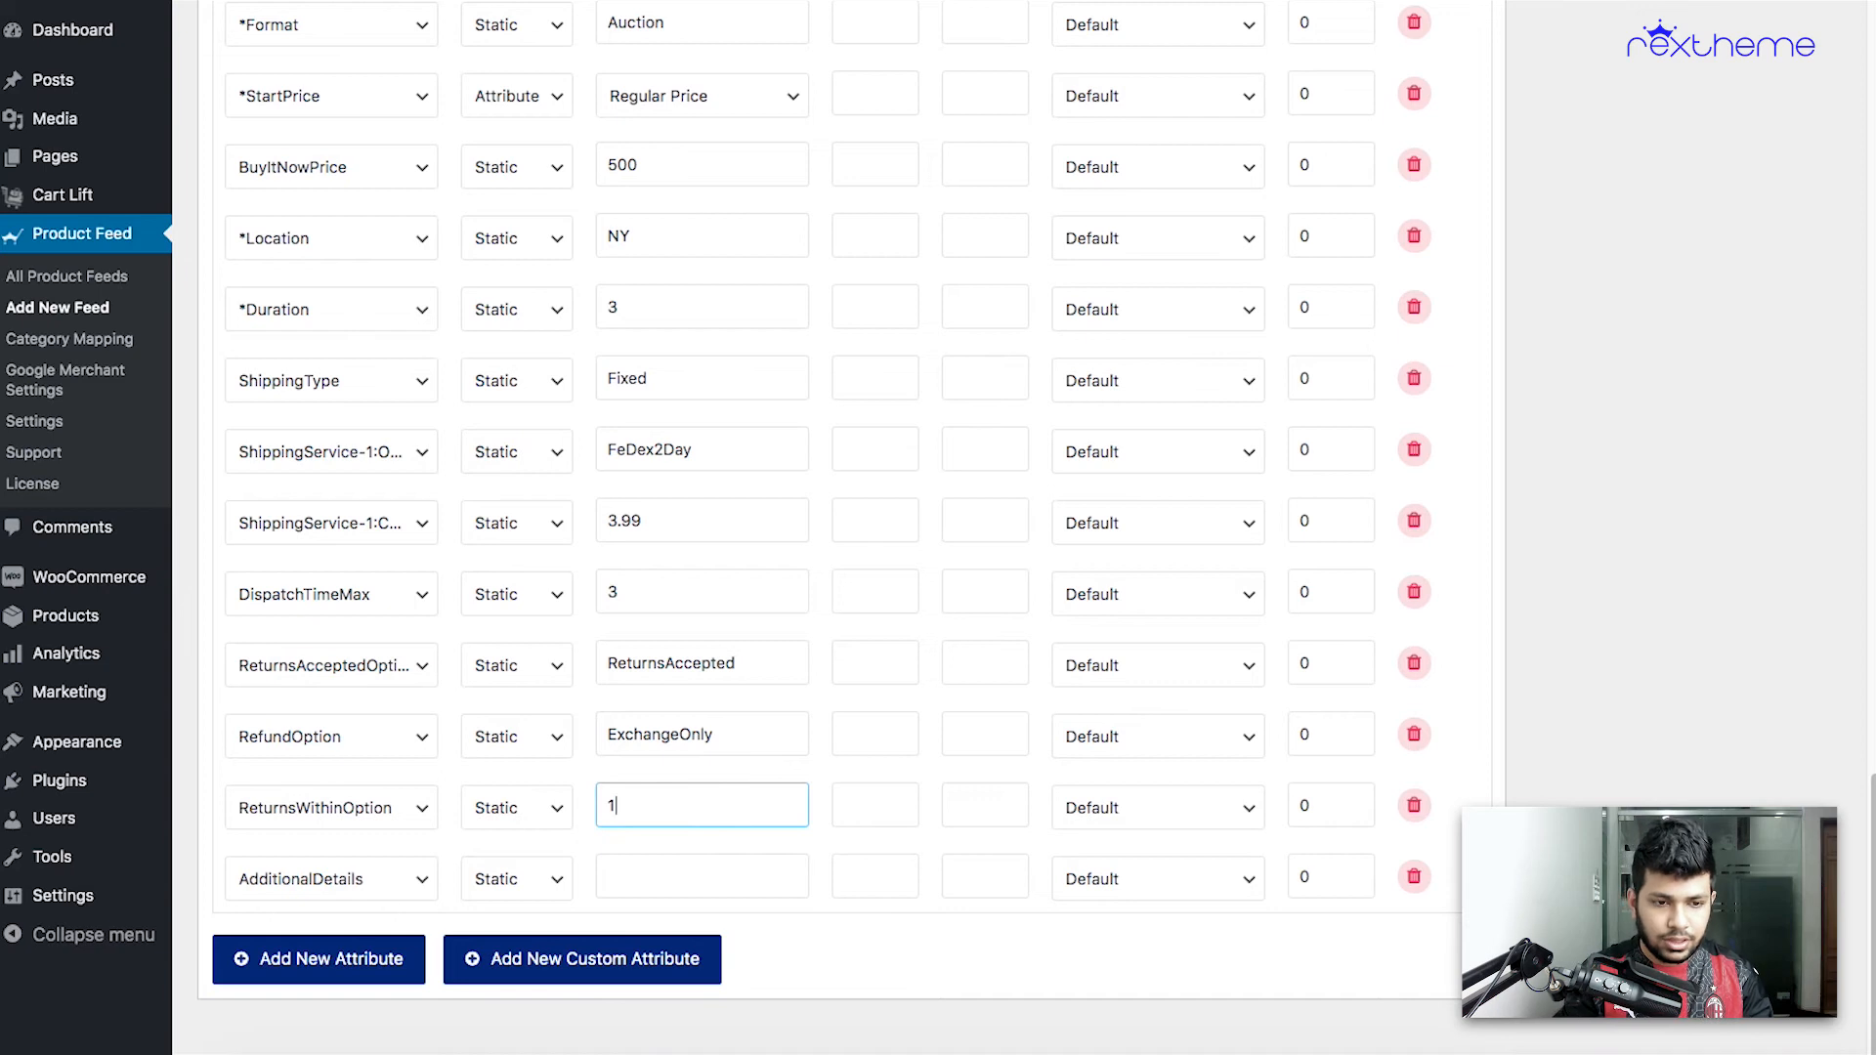
{"action": "type", "text": "4_daus"}
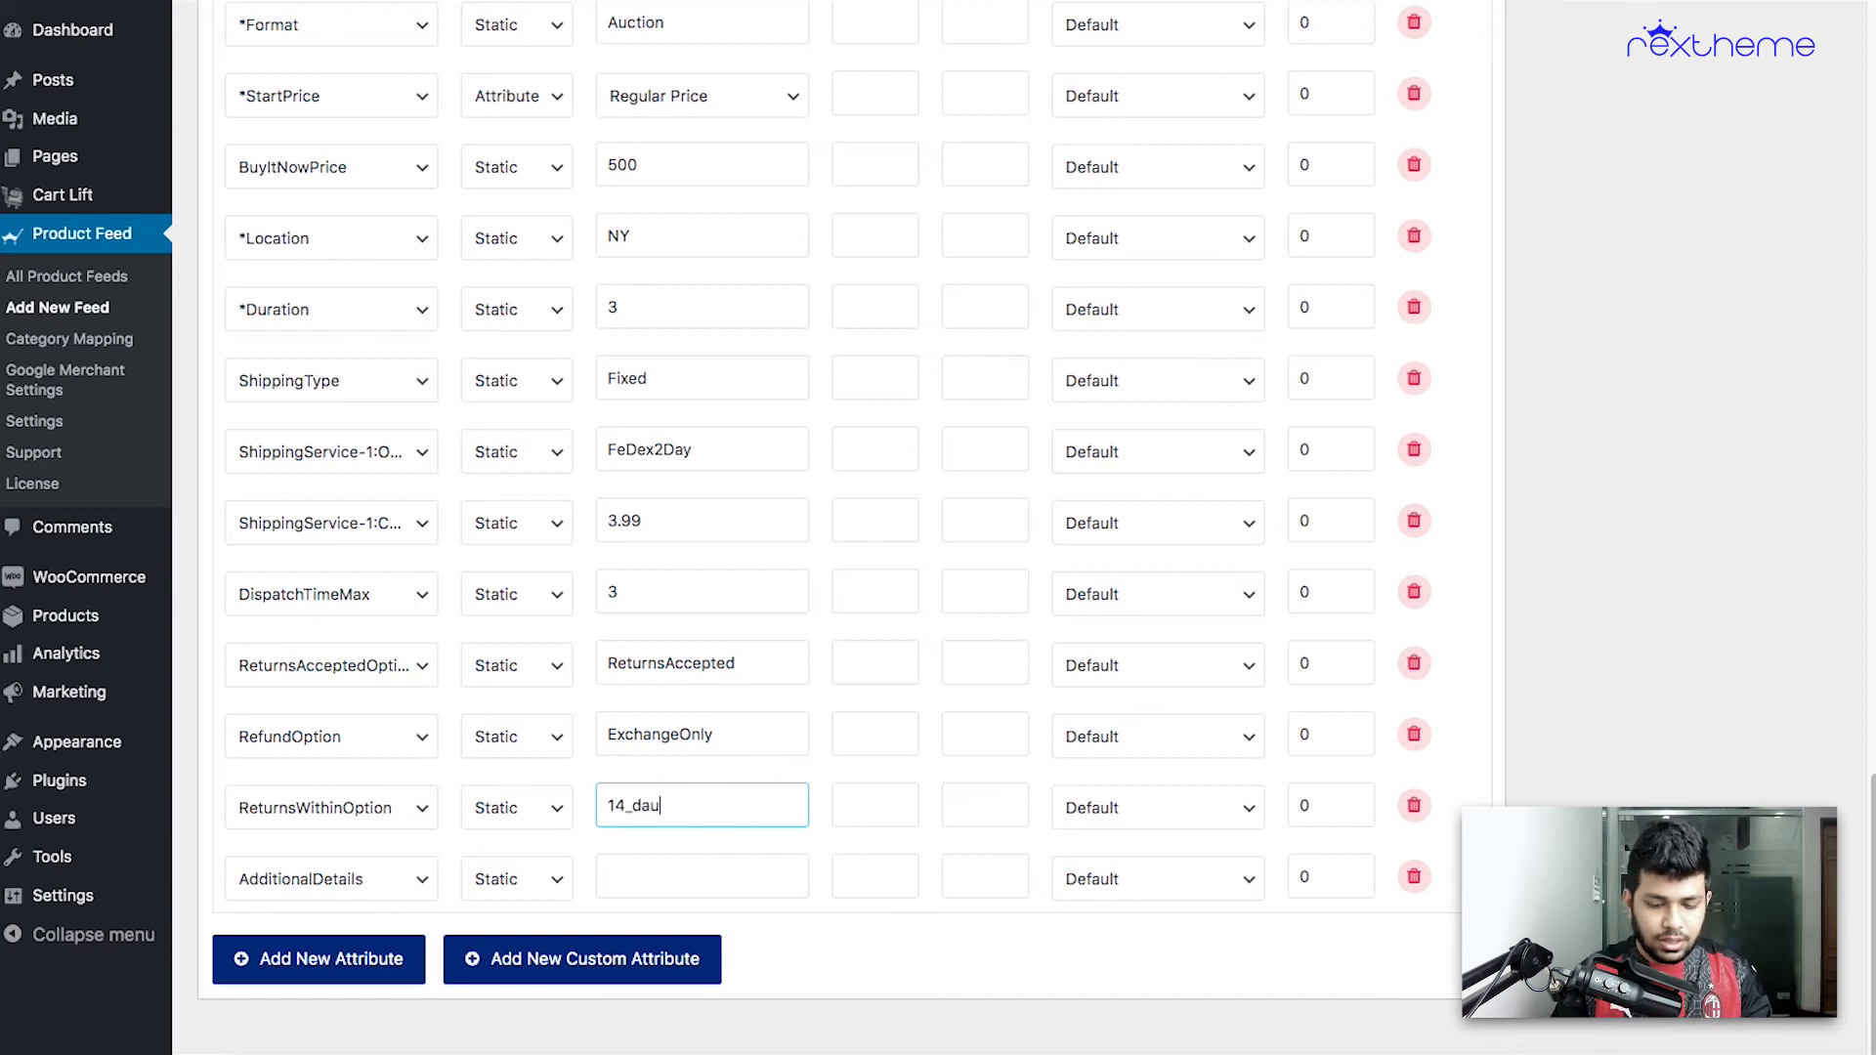
{"action": "key", "text": "BackSpace"}
{"action": "type", "text": "ys"}
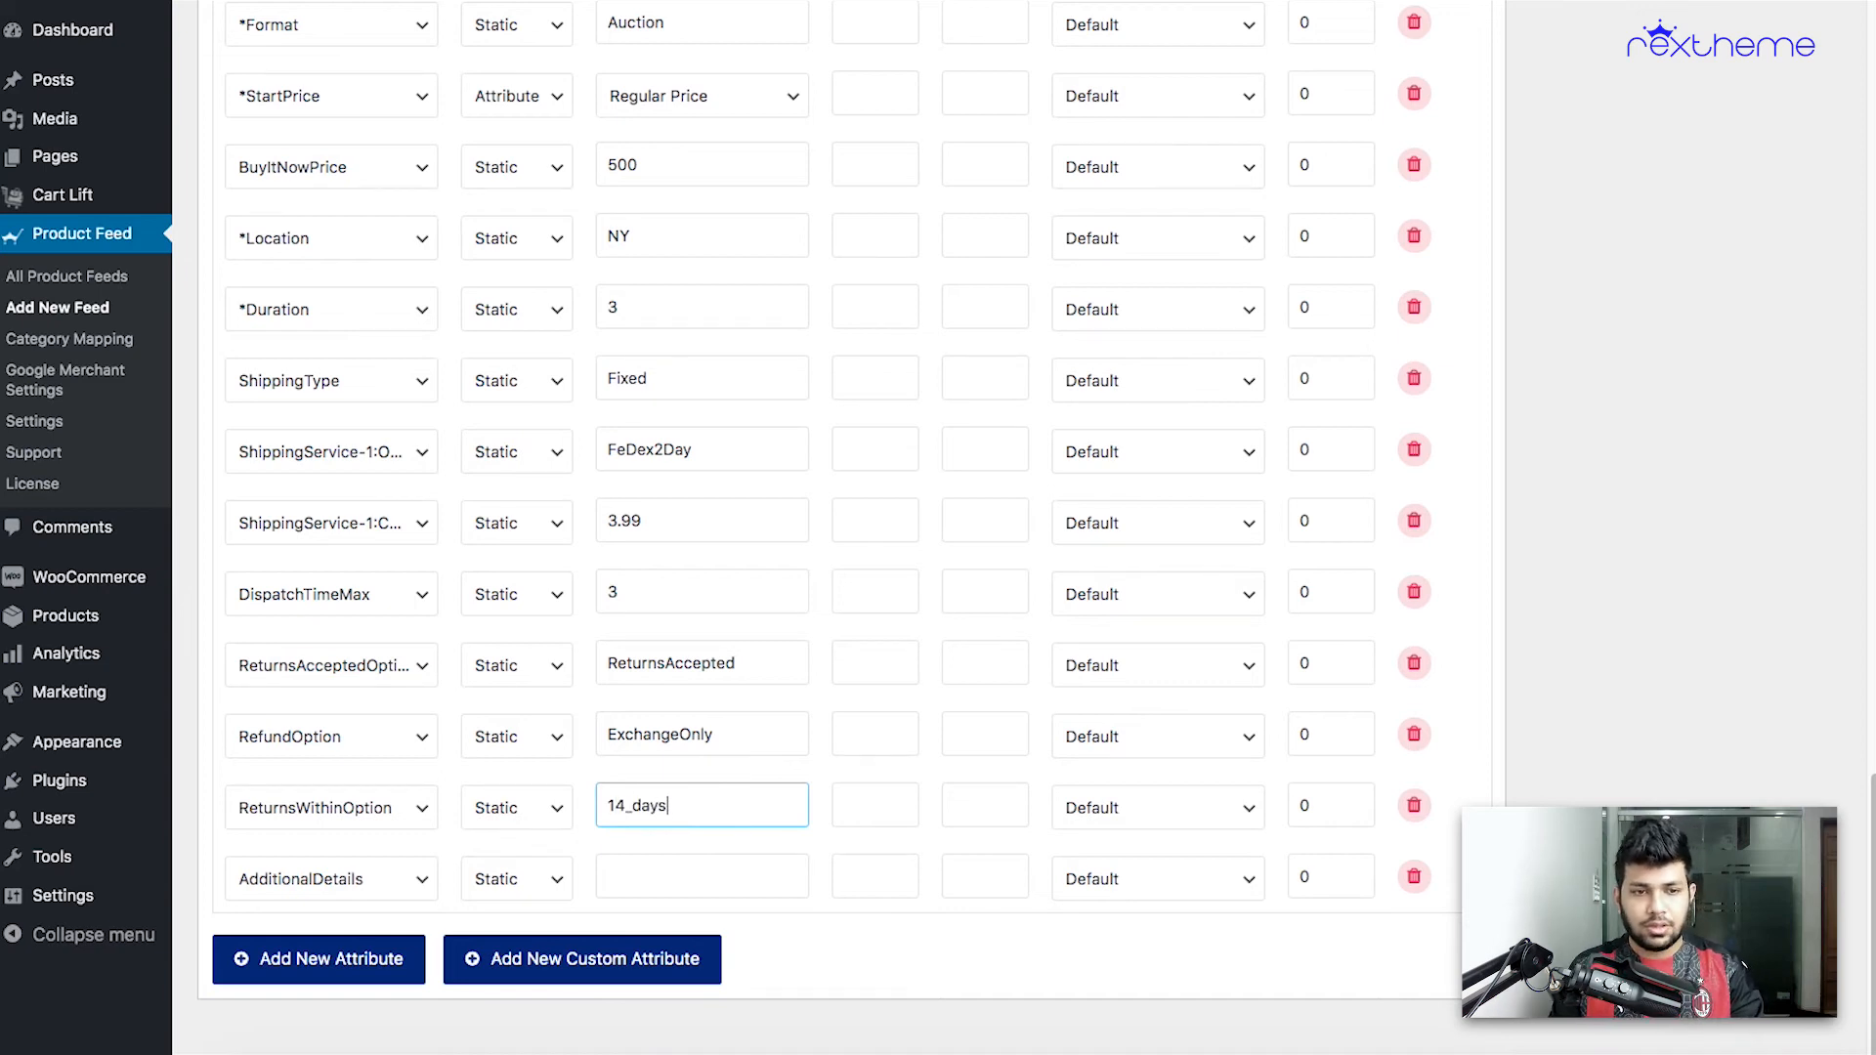
{"action": "left_click", "coordinate": [673, 598]}
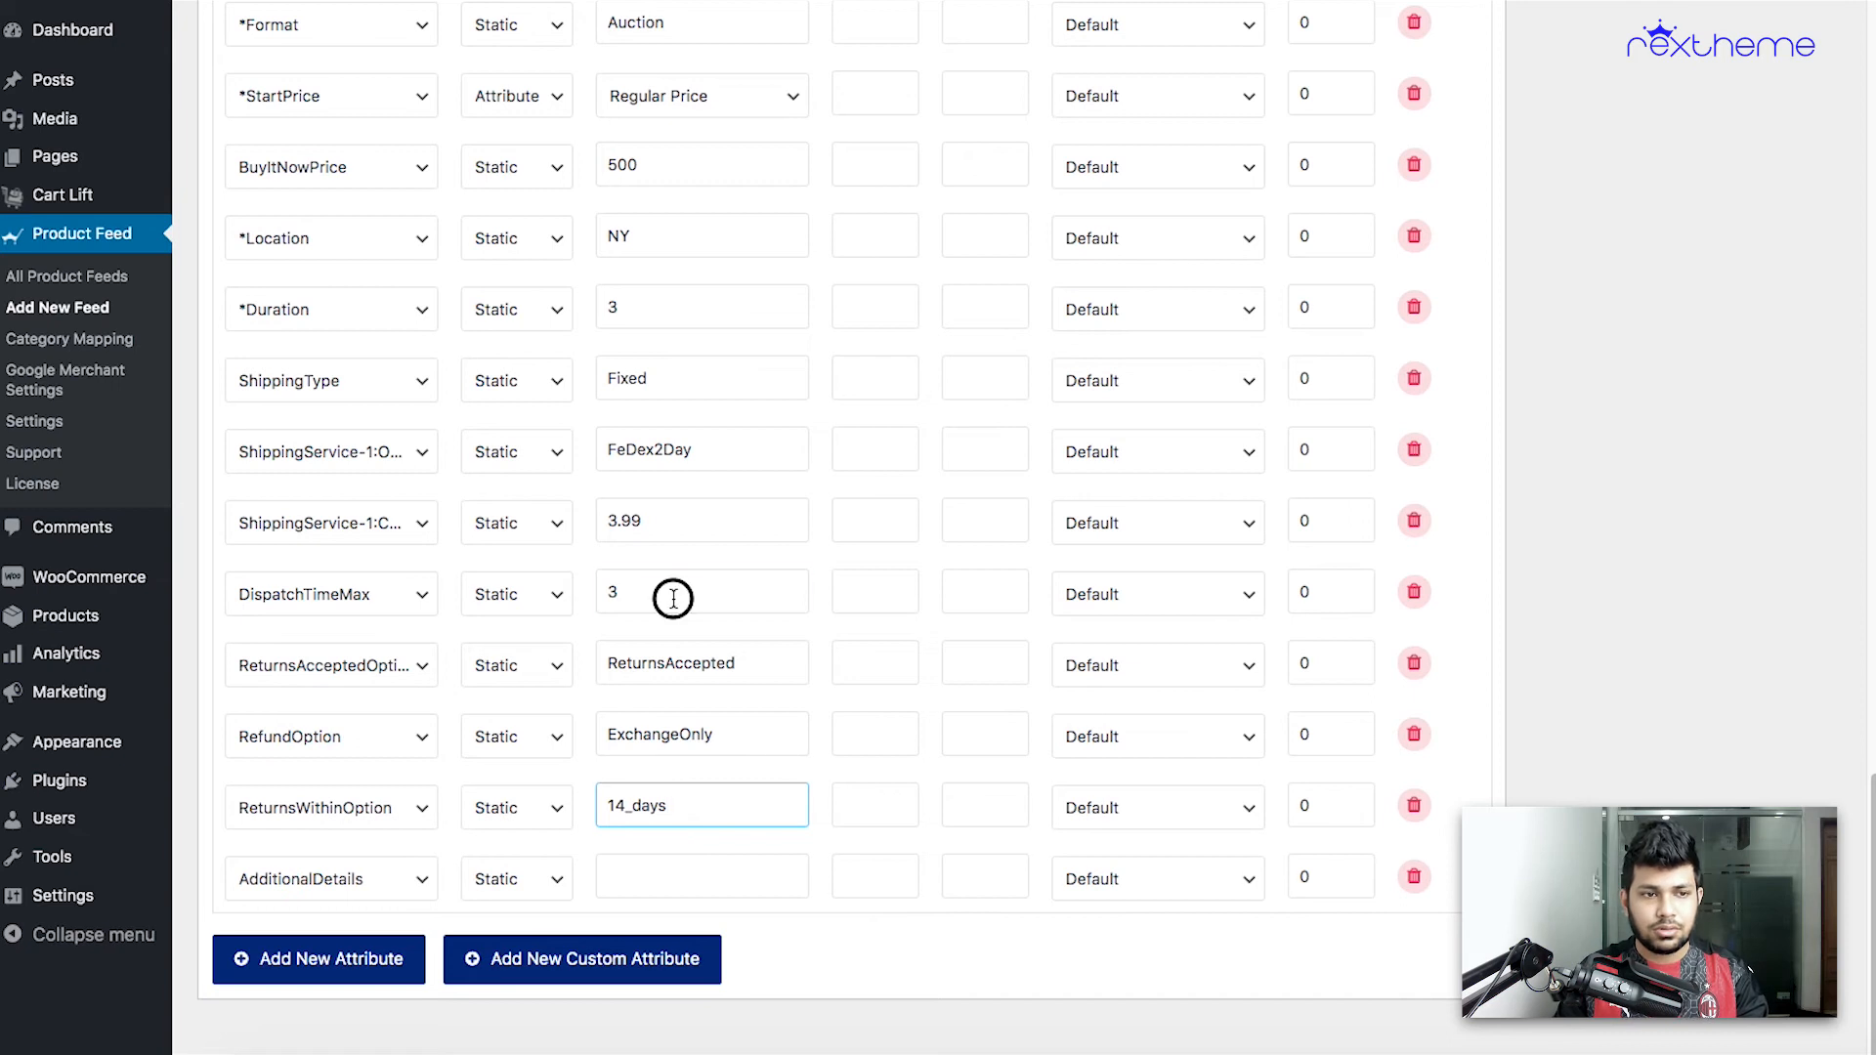
{"action": "left_click", "coordinate": [661, 302]}
{"action": "left_click", "coordinate": [678, 586]}
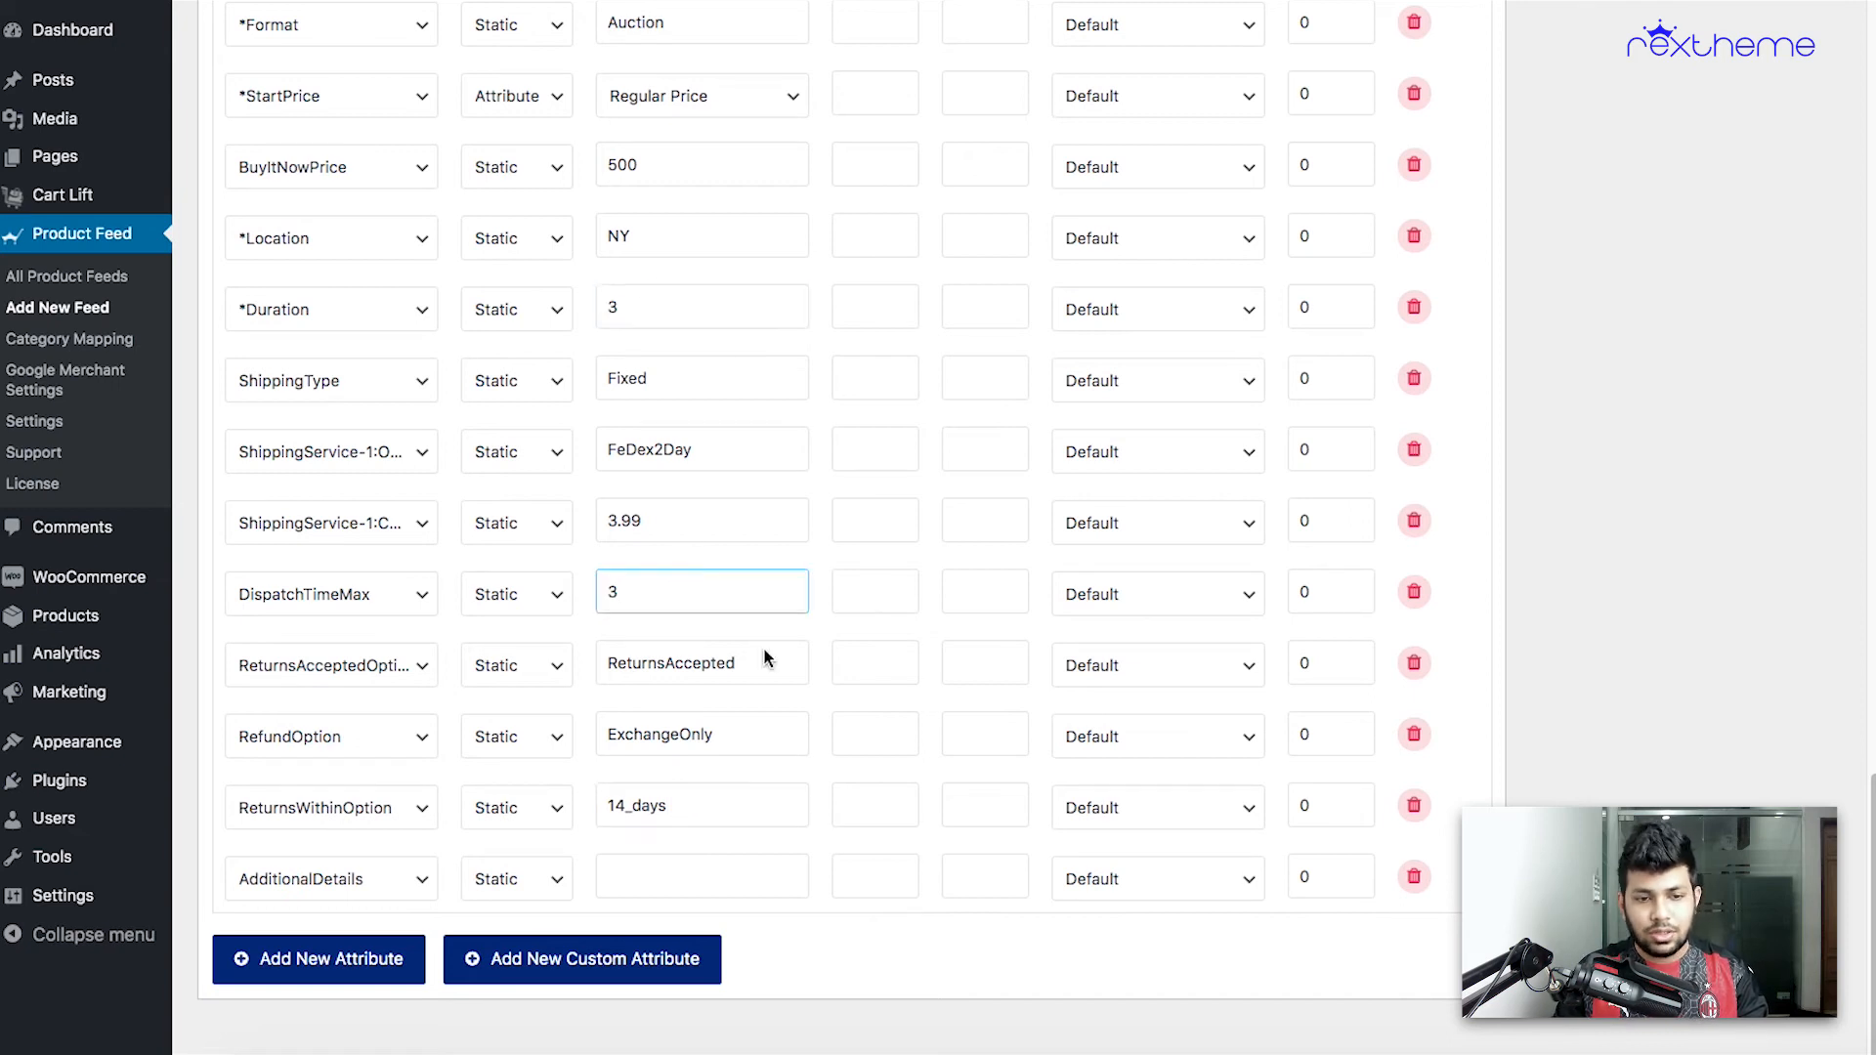
{"action": "left_click", "coordinate": [727, 807]}
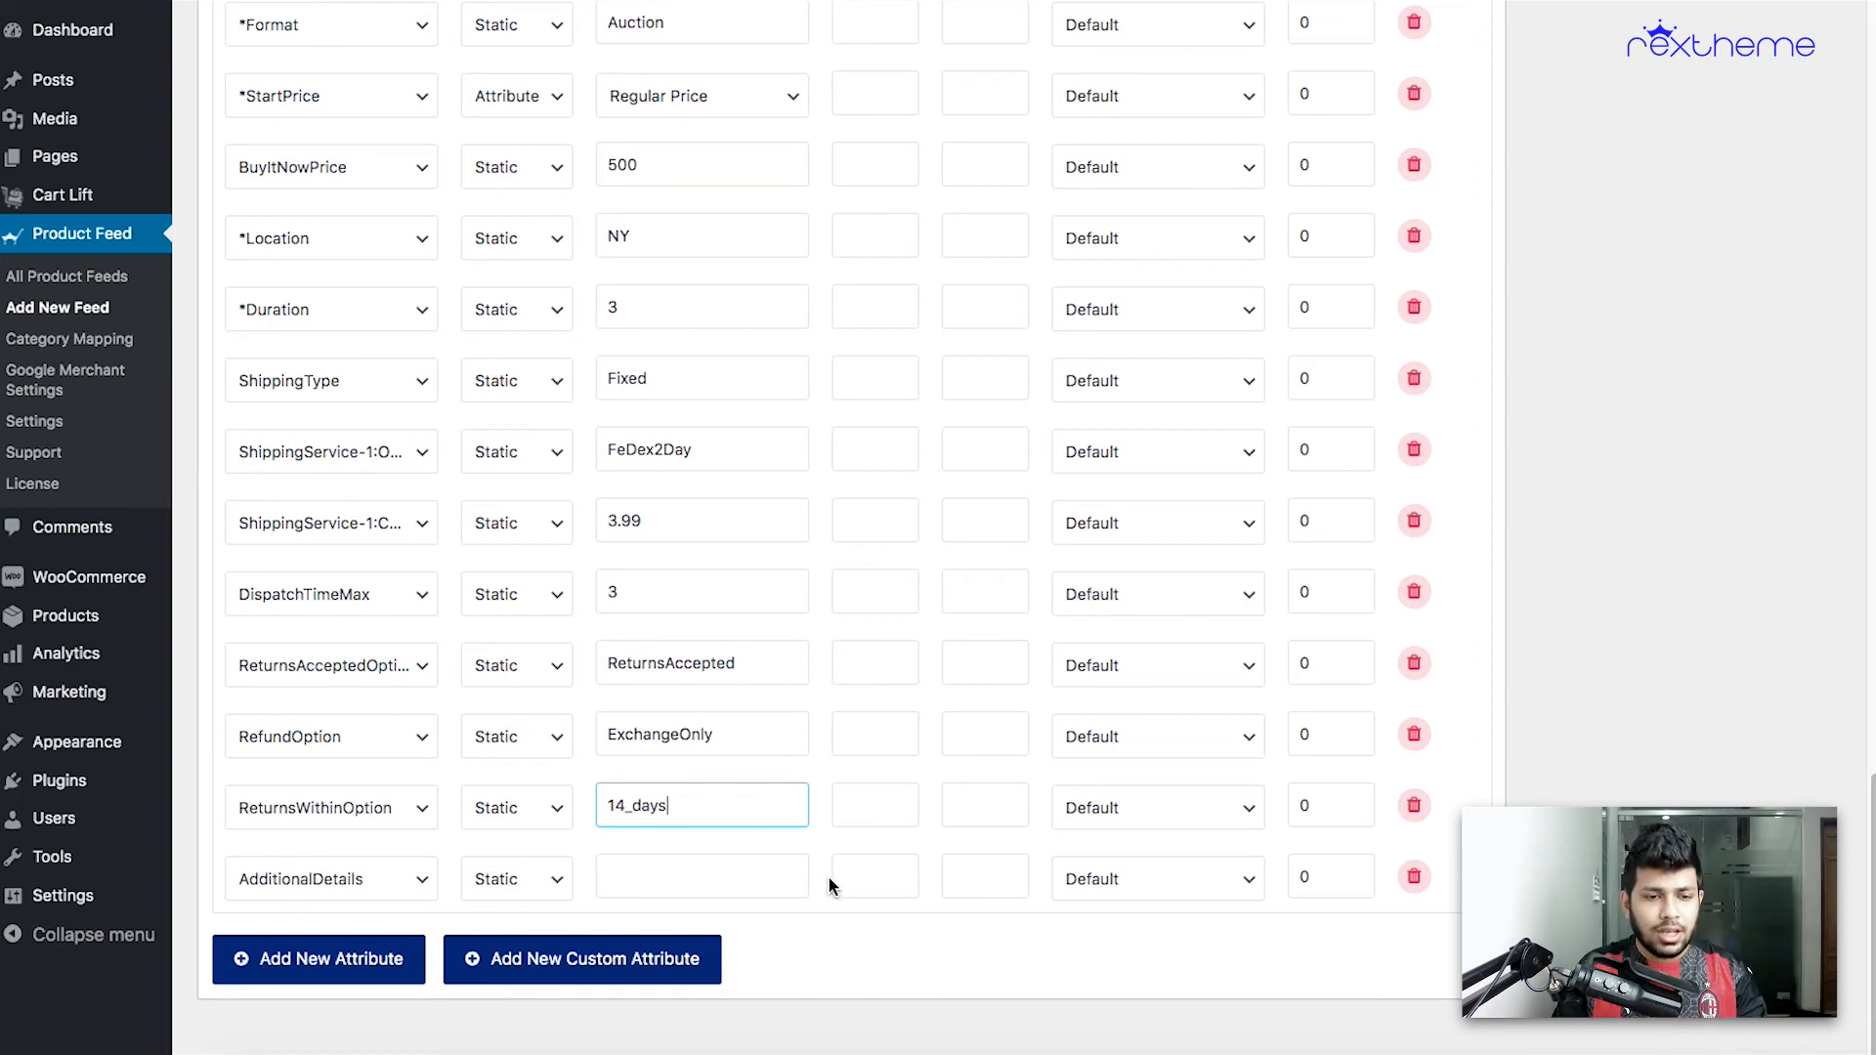
{"action": "left_click", "coordinate": [718, 879]}
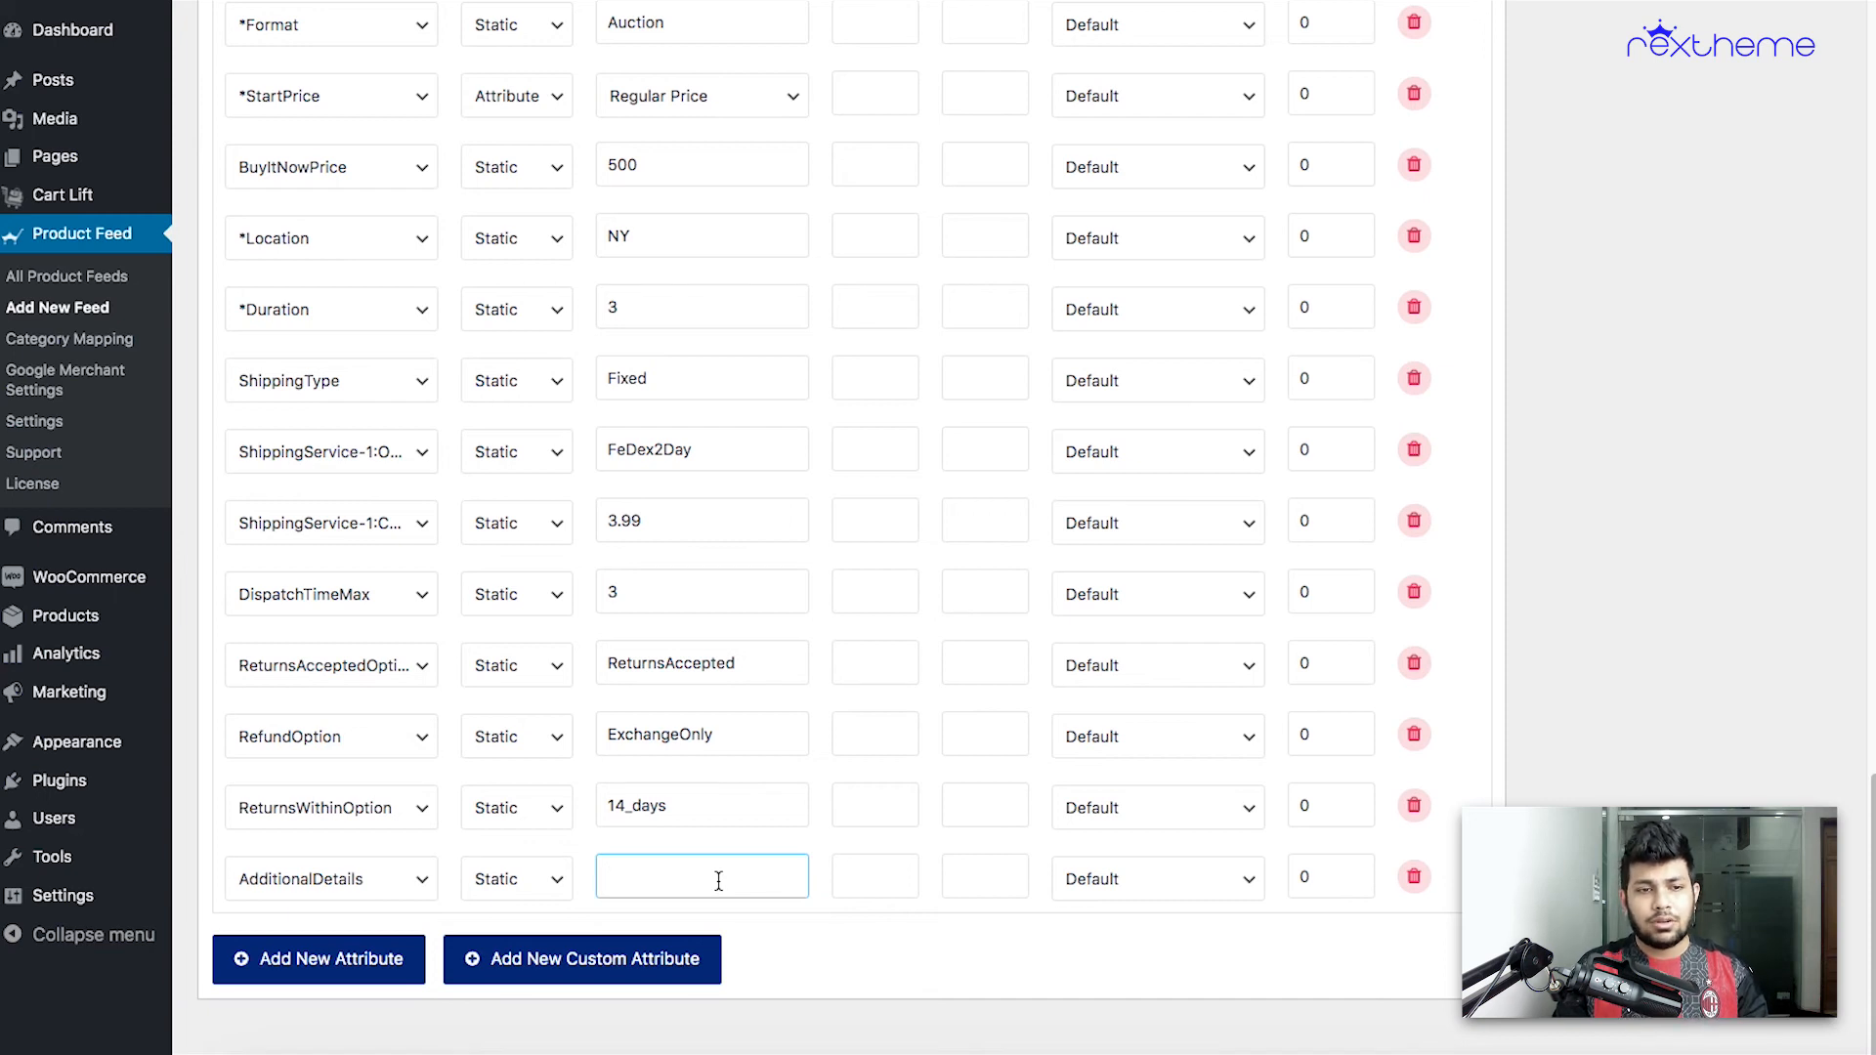
{"action": "scroll", "coordinate": [718, 880], "scroll_direction": "up", "scroll_amount": 5}
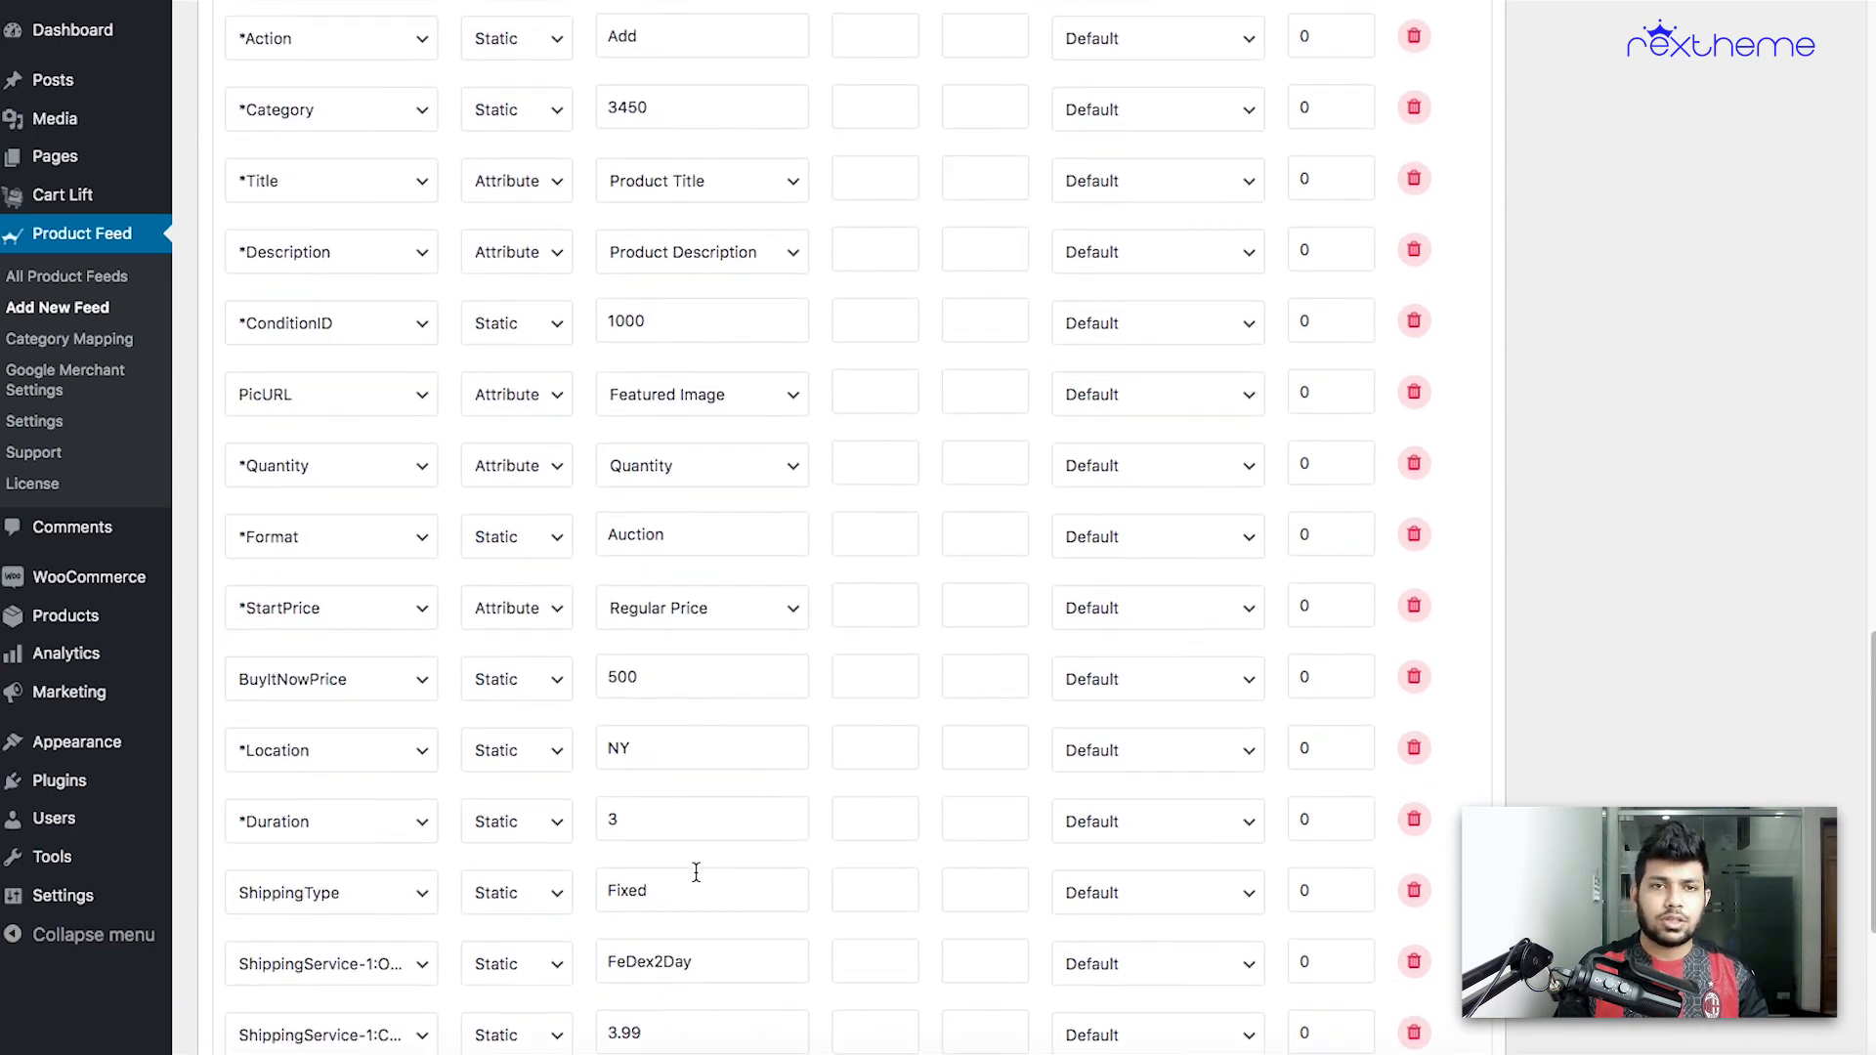
{"action": "scroll", "coordinate": [696, 872], "scroll_direction": "down", "scroll_amount": 5}
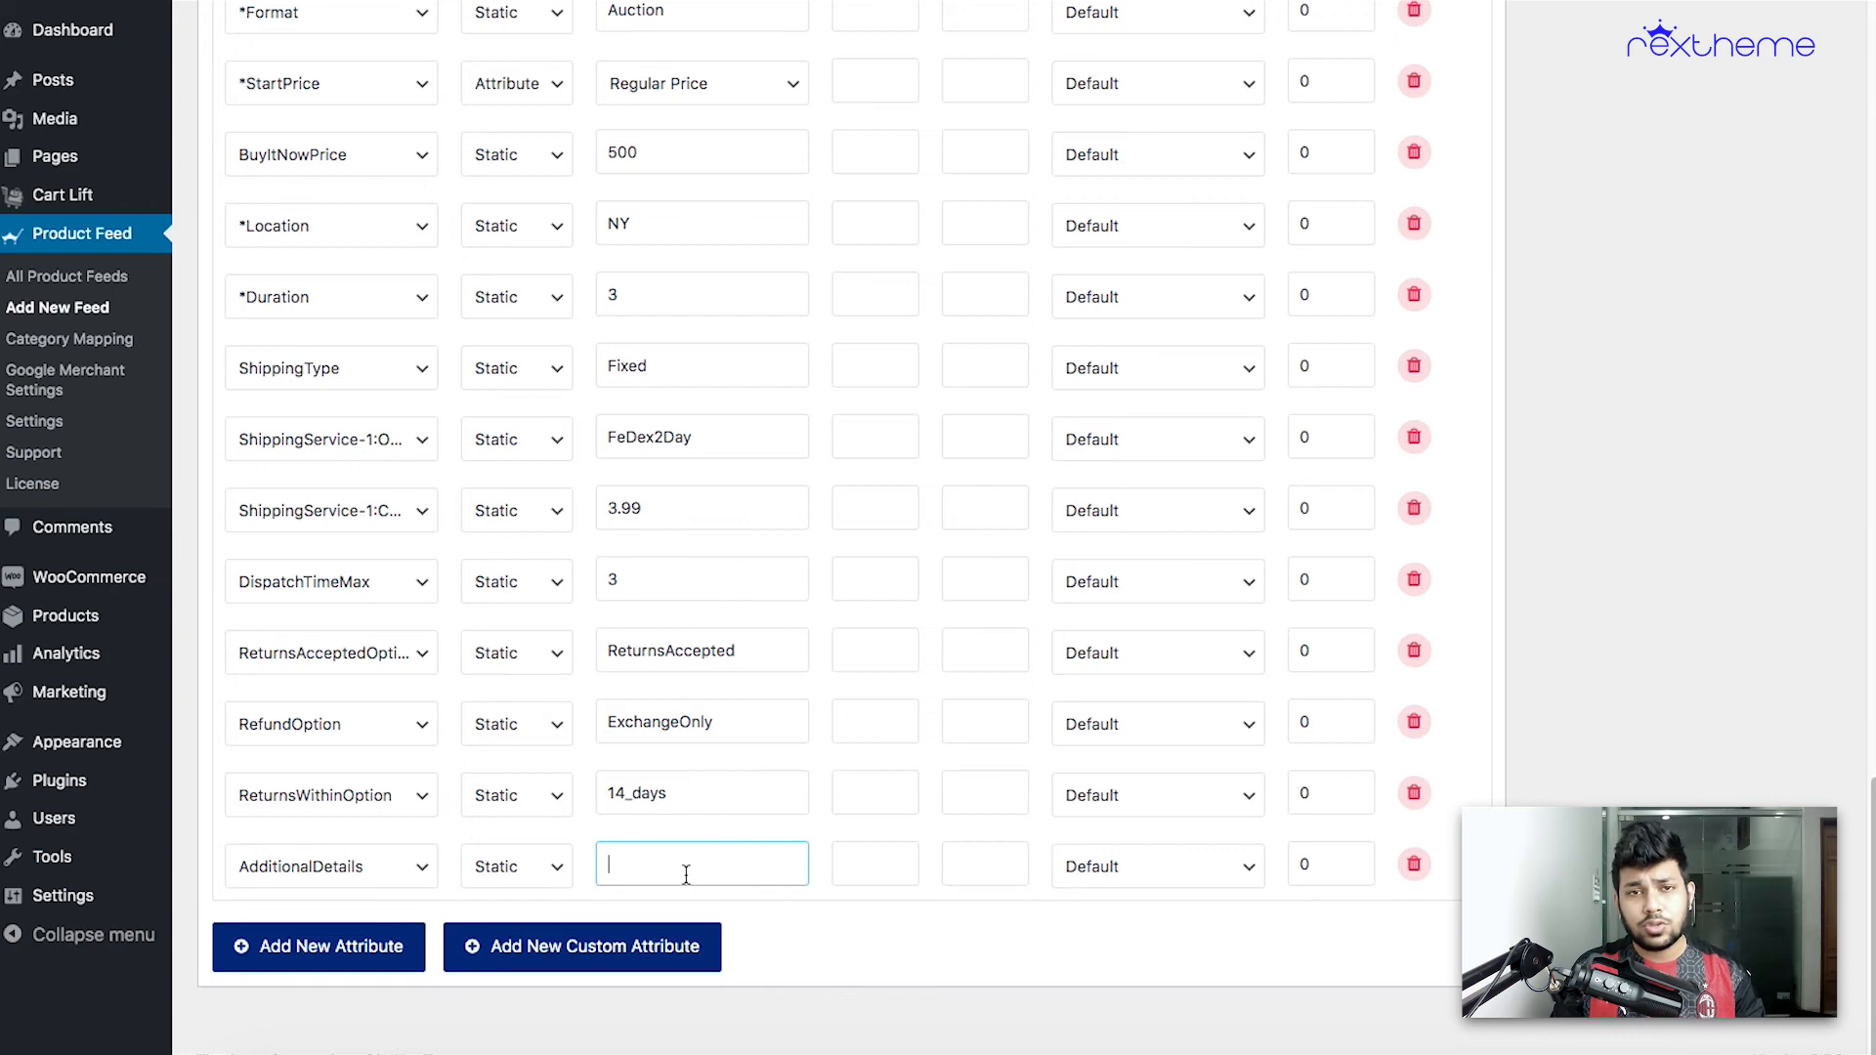
{"action": "scroll", "coordinate": [1104, 911], "scroll_direction": "up", "scroll_amount": 2}
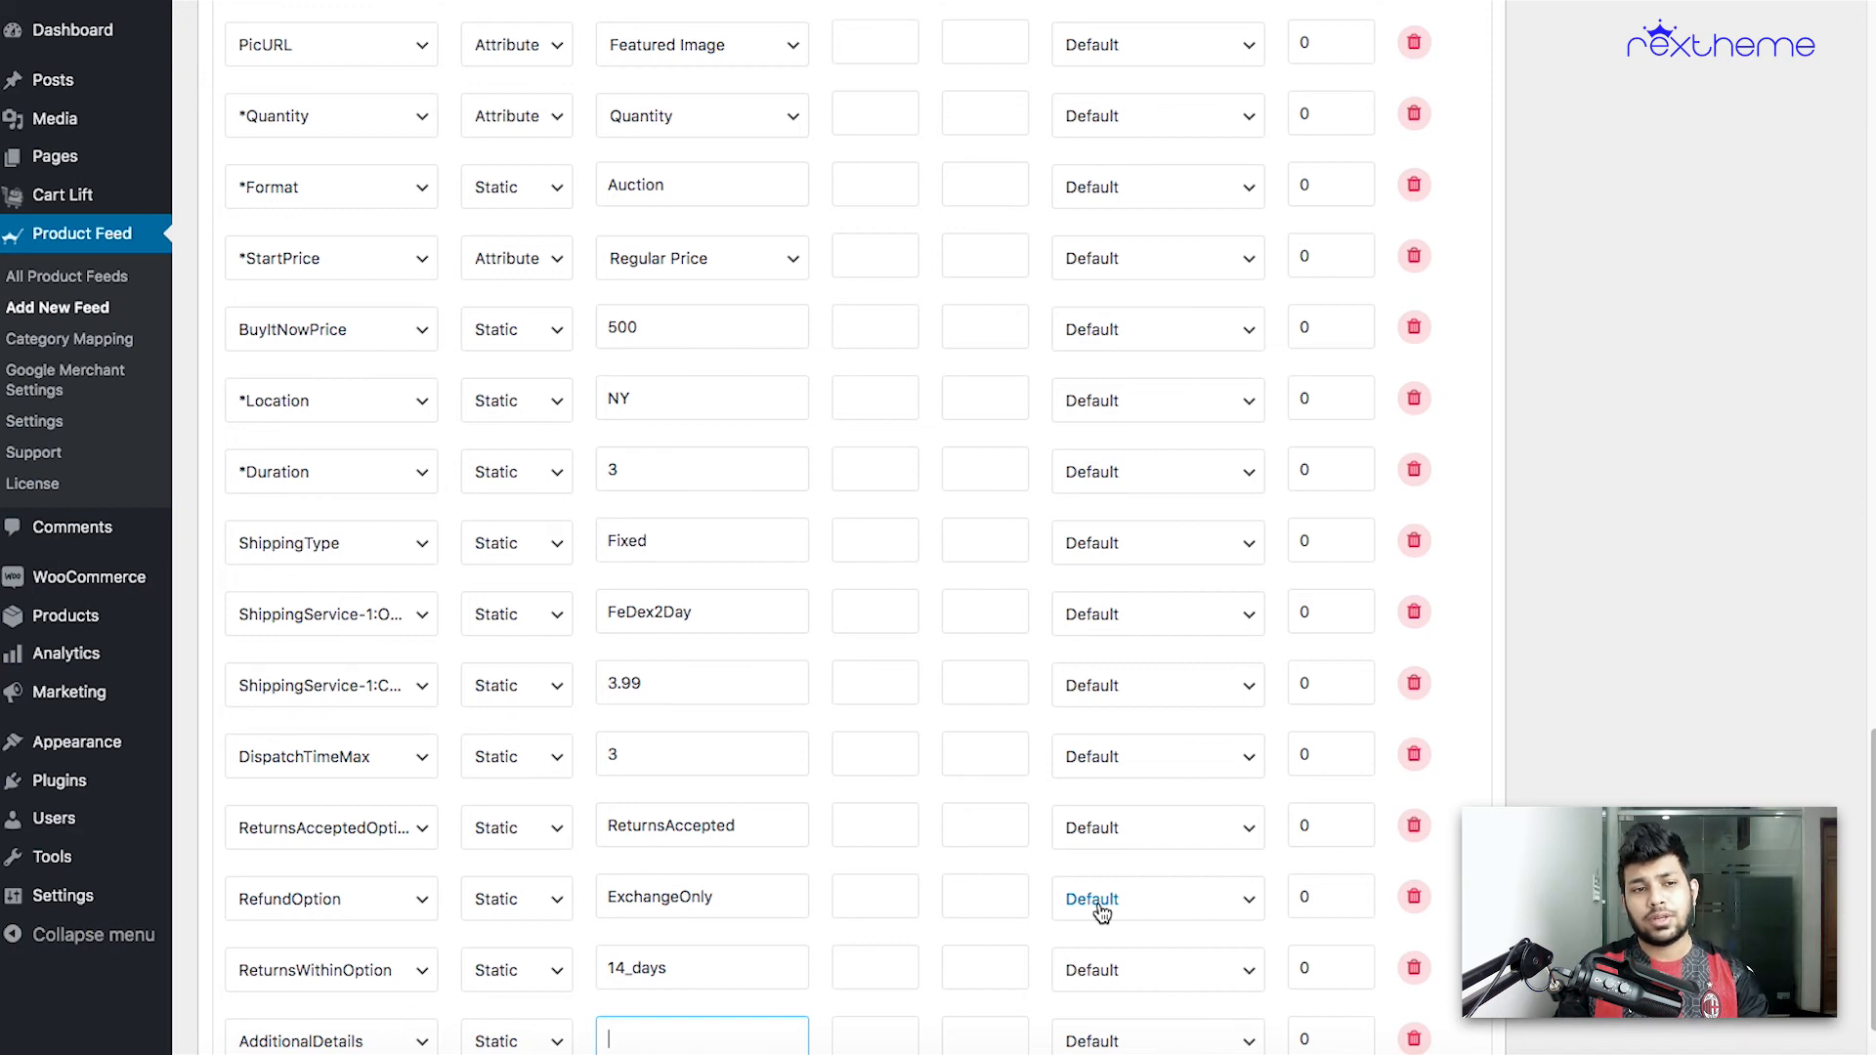
{"action": "scroll", "coordinate": [1102, 910], "scroll_direction": "down", "scroll_amount": 2}
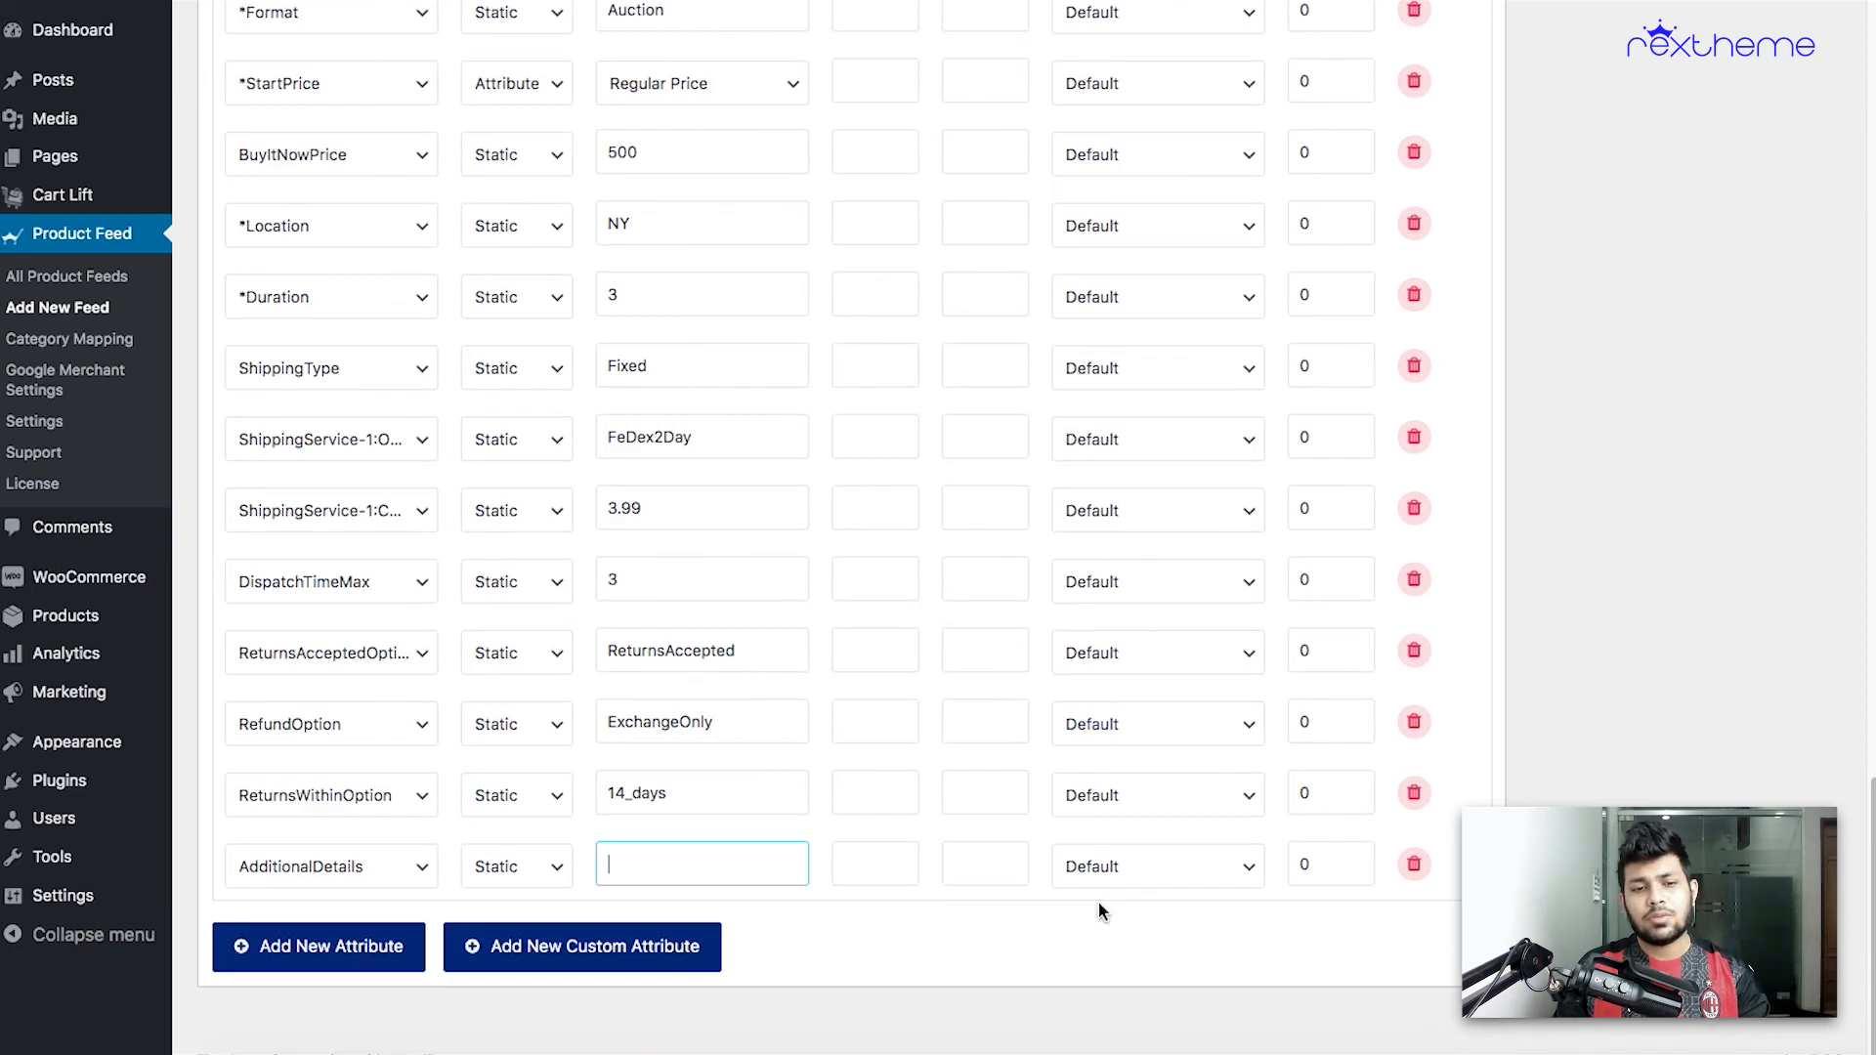
Add a blank attribute row to the feed and look through the attributes available for it.
{"action": "left_click", "coordinate": [384, 950]}
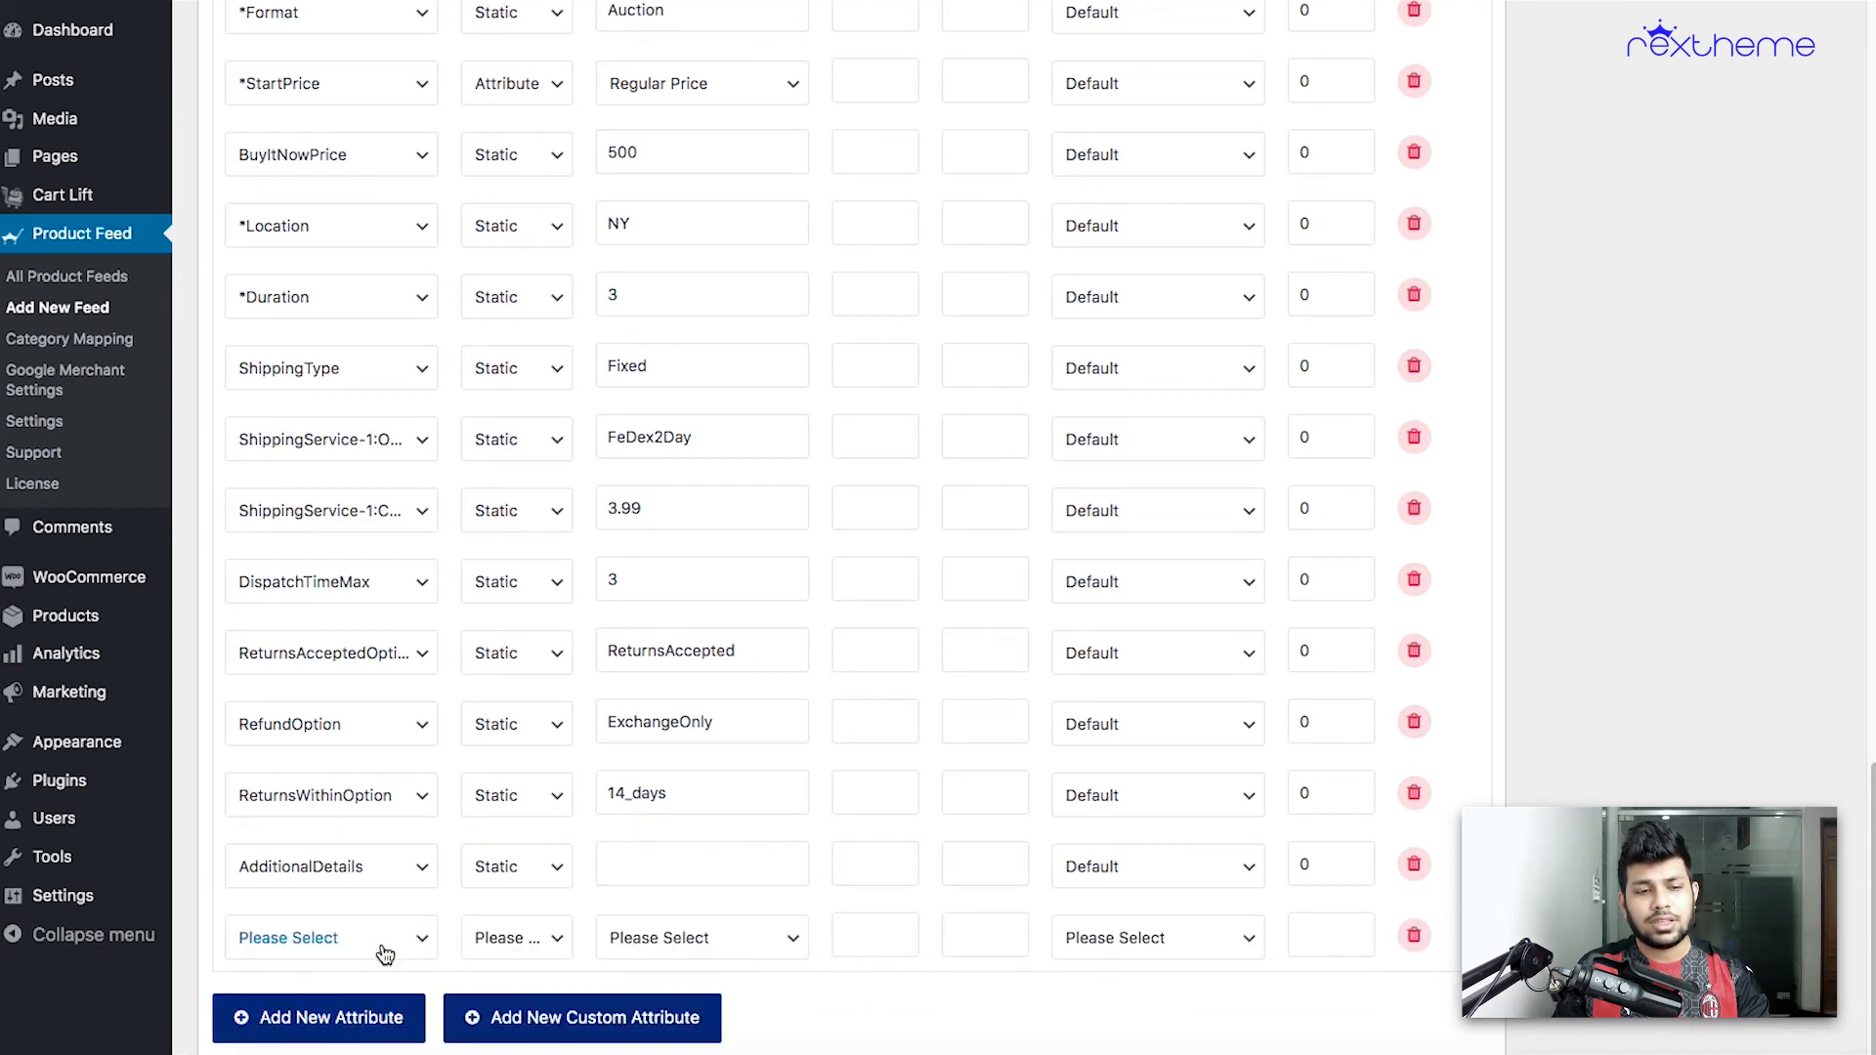
{"action": "left_click", "coordinate": [381, 948]}
{"action": "scroll", "coordinate": [388, 952], "scroll_direction": "down", "scroll_amount": 10}
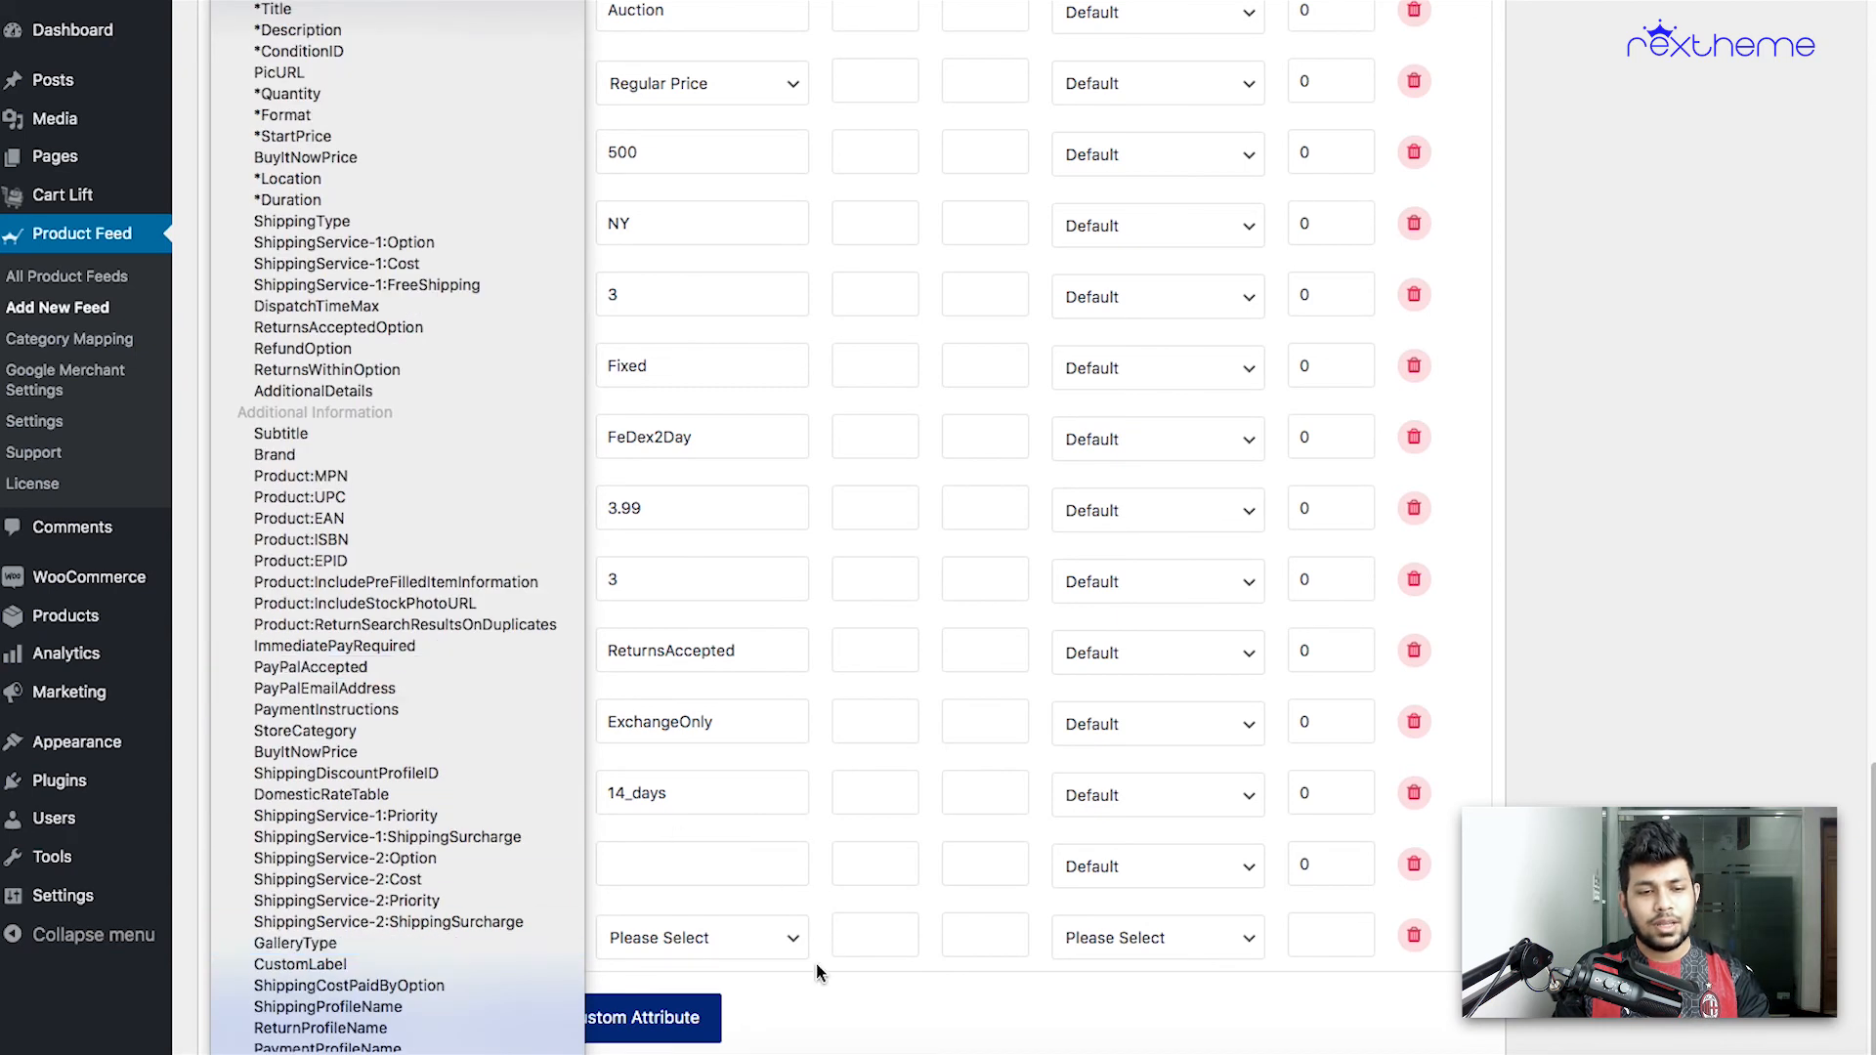
{"action": "left_click", "coordinate": [824, 1026]}
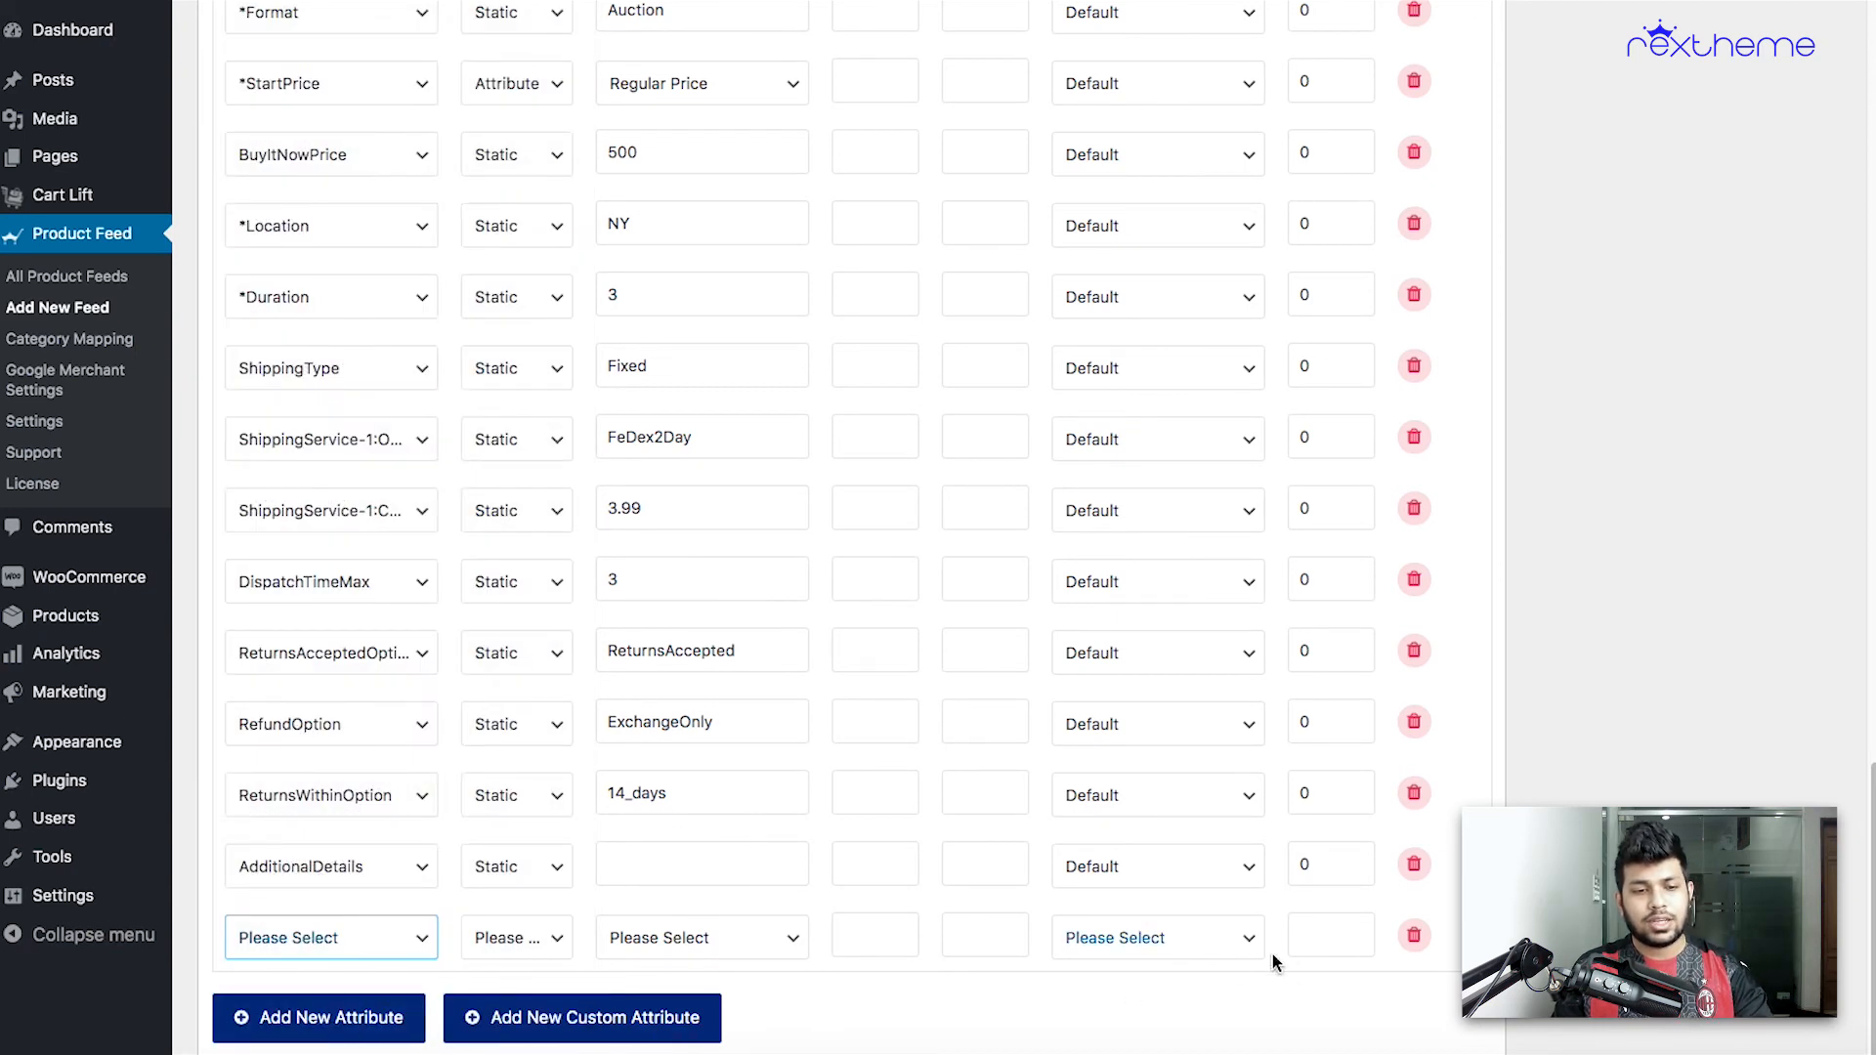
Add a blank custom attribute row, and delete both it and the blank attribute row above it.
{"action": "left_click", "coordinate": [642, 1019]}
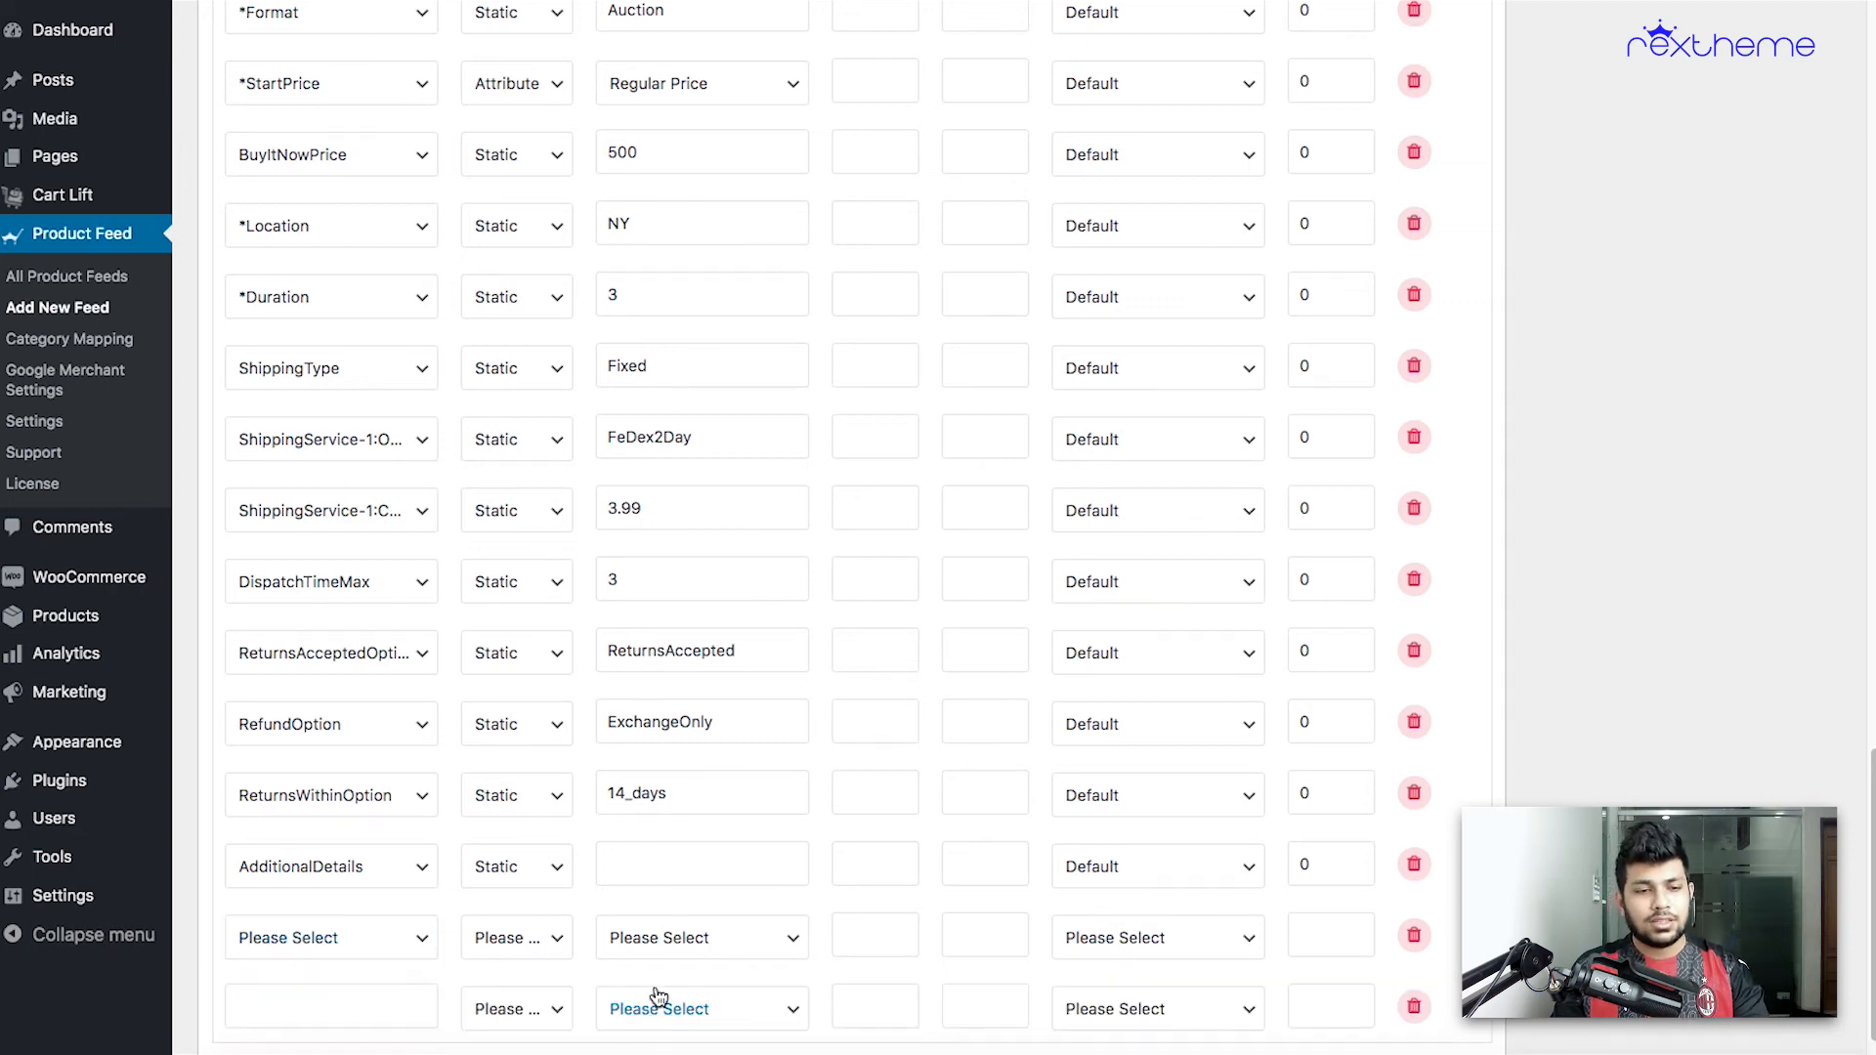
{"action": "scroll", "coordinate": [670, 1006], "scroll_direction": "down", "scroll_amount": 2}
{"action": "left_click", "coordinate": [382, 858]}
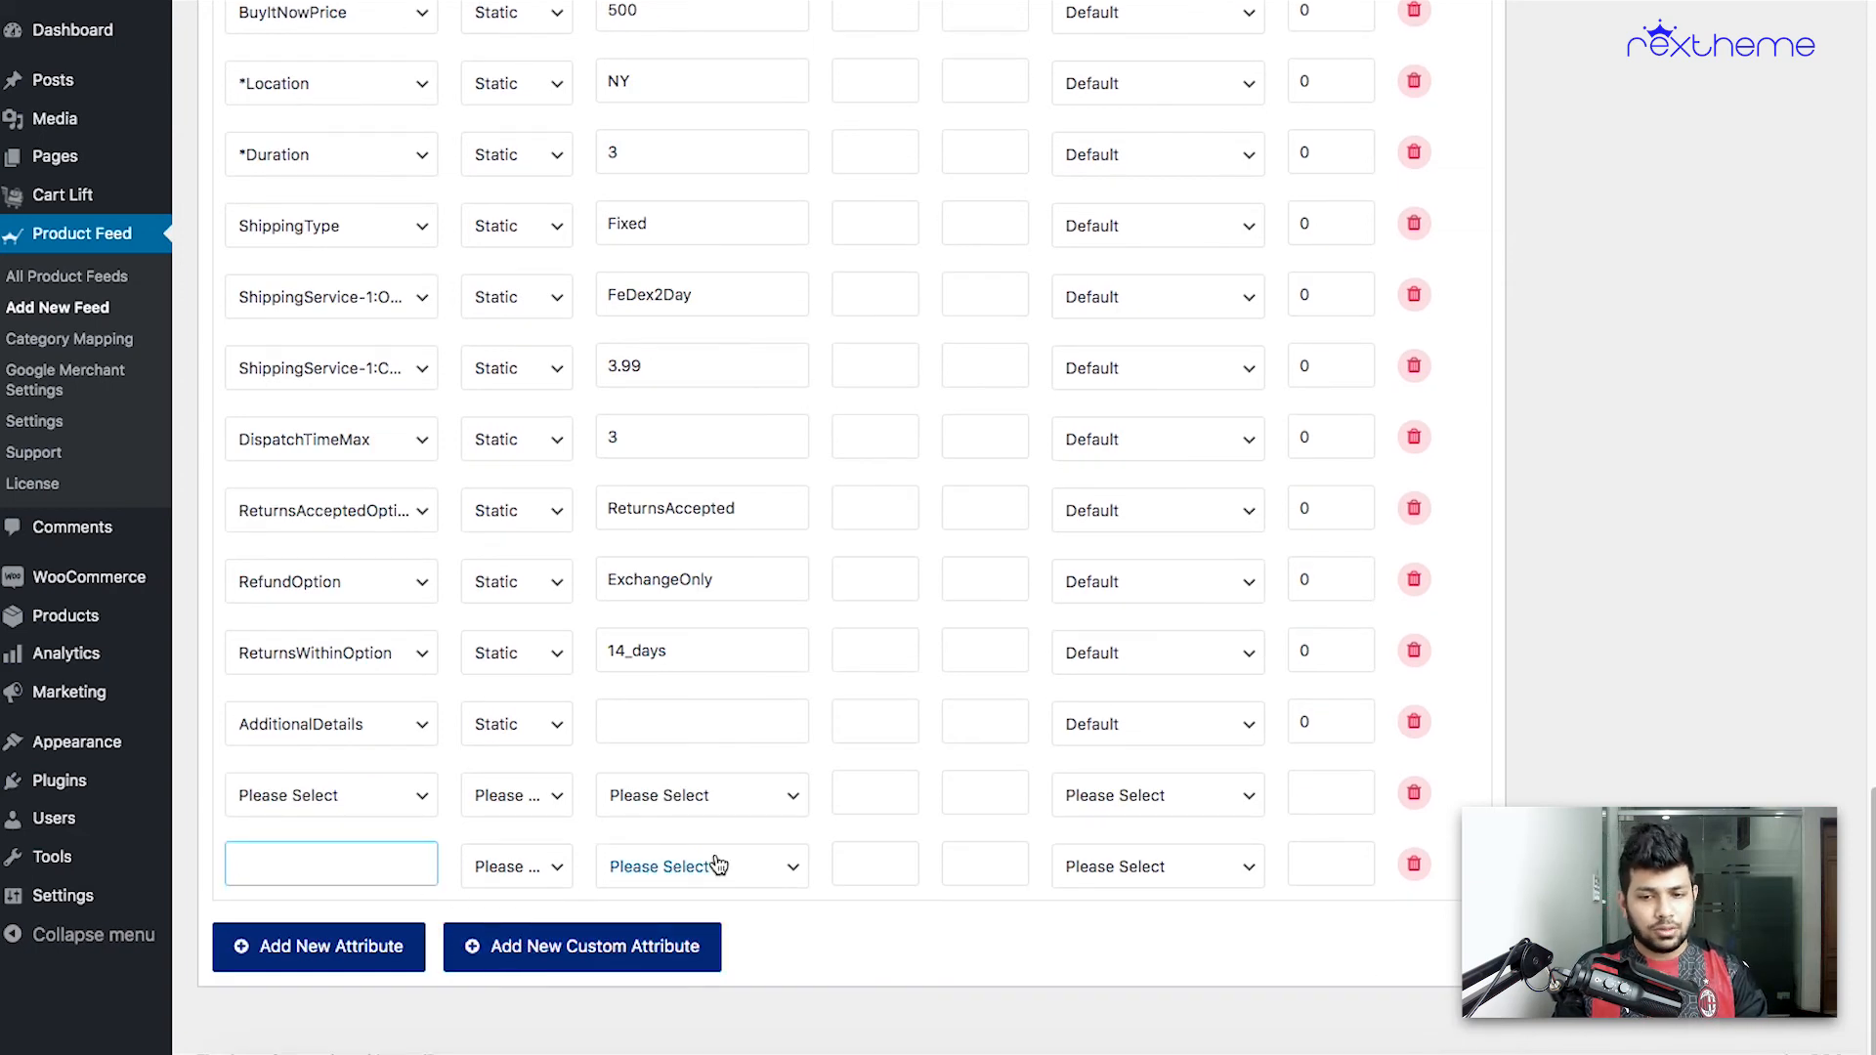
{"action": "left_click", "coordinate": [1427, 874]}
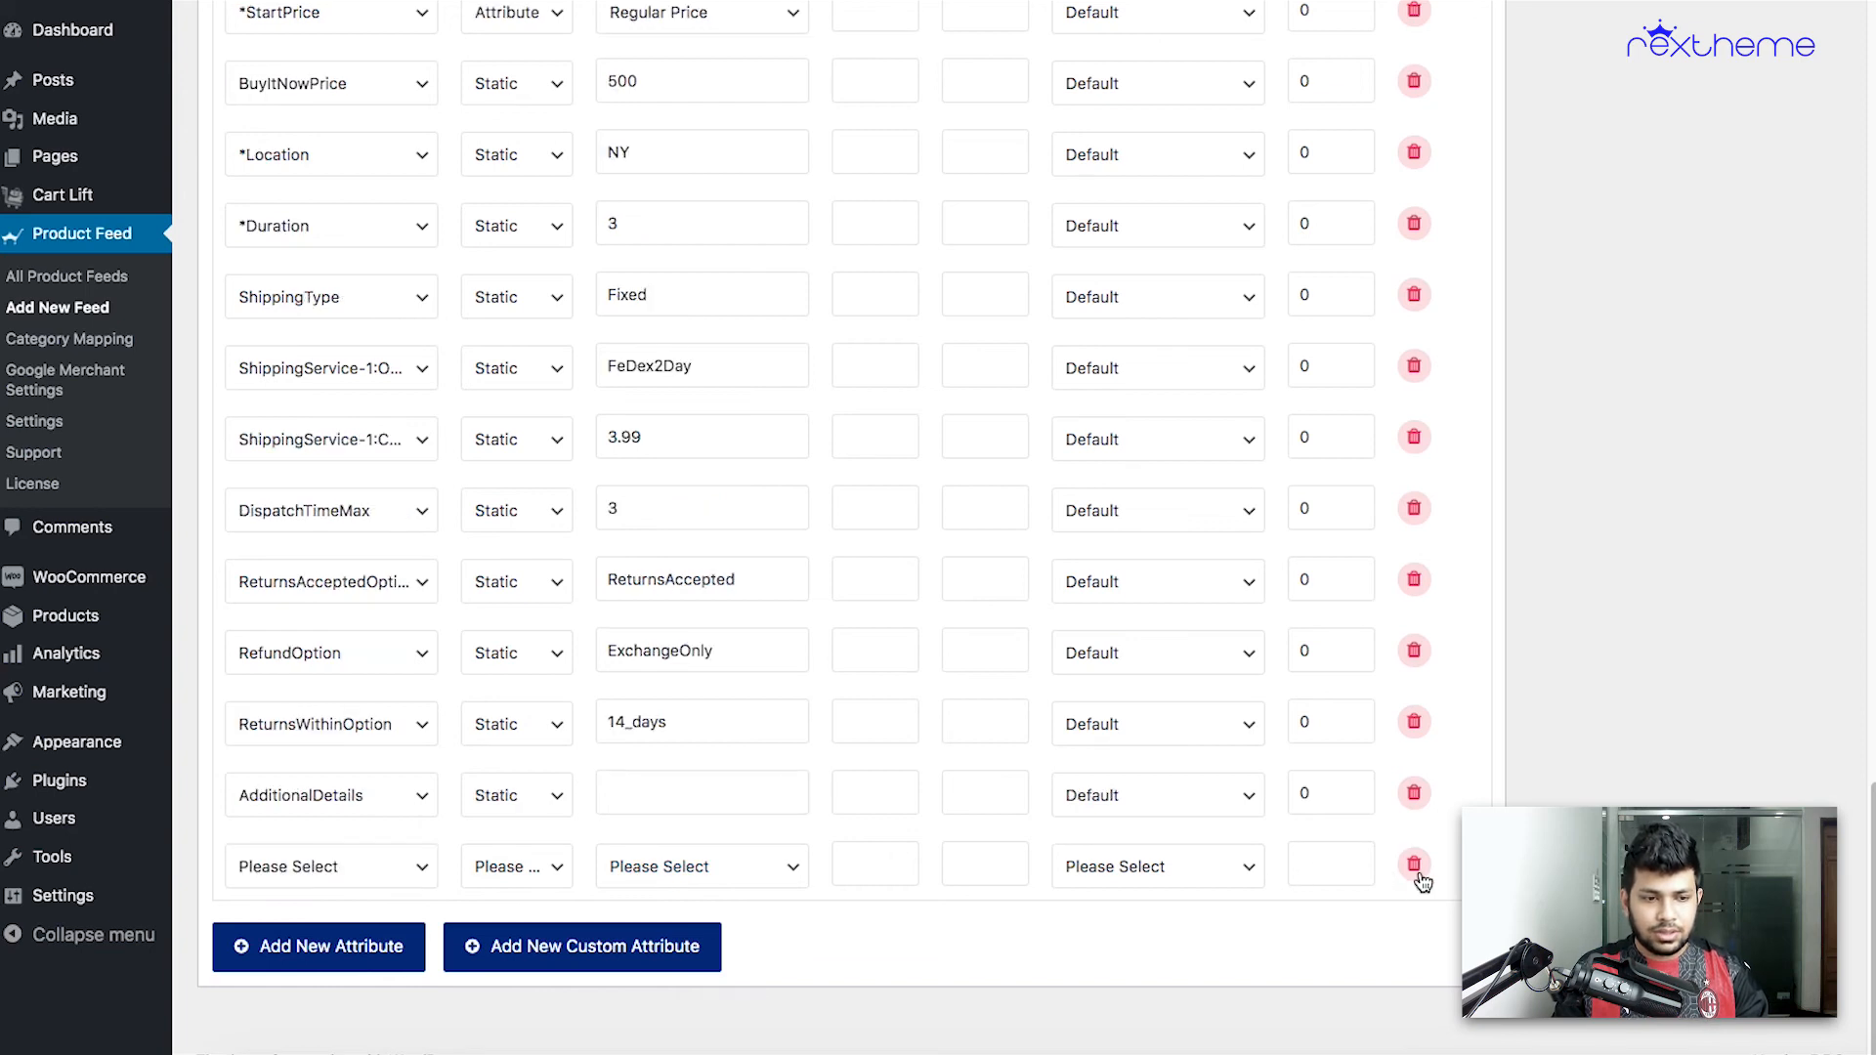
{"action": "left_click", "coordinate": [1417, 877]}
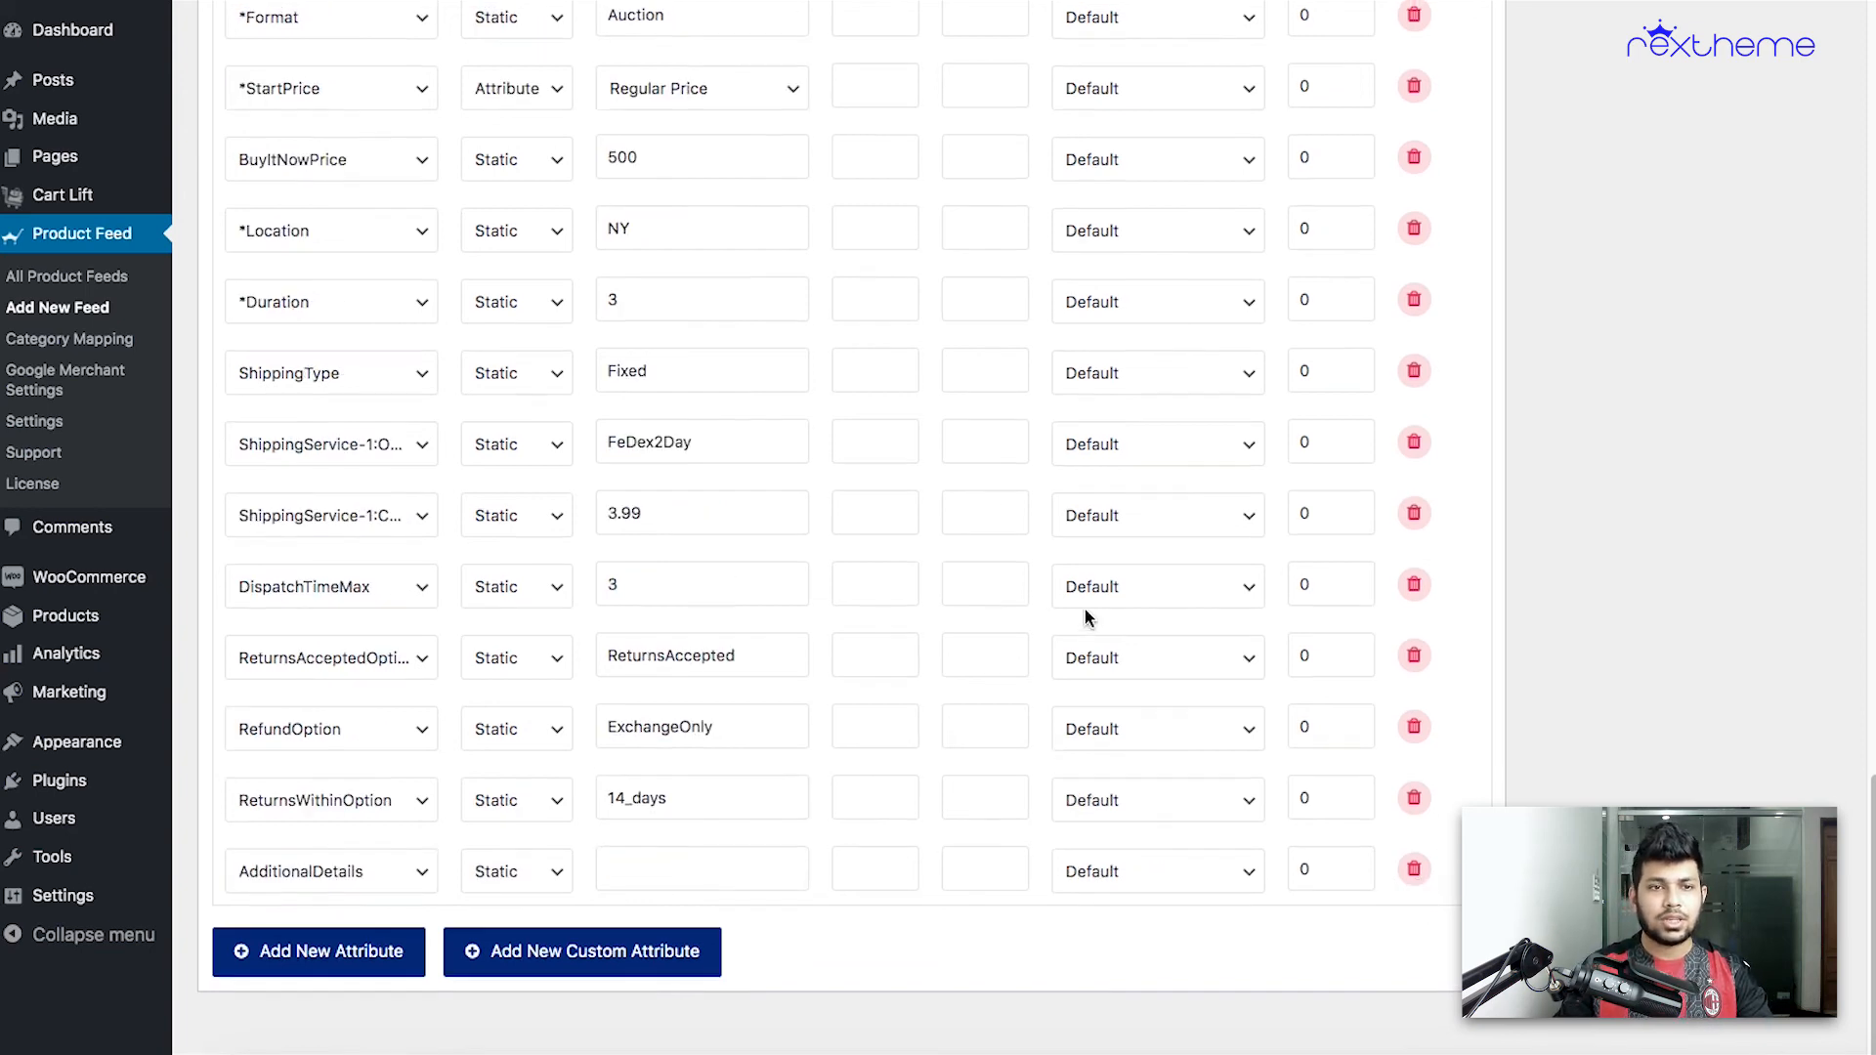
Publish the eBay Test product feed and download the generated feed file.
{"action": "scroll", "coordinate": [1086, 625], "scroll_direction": "up", "scroll_amount": 8}
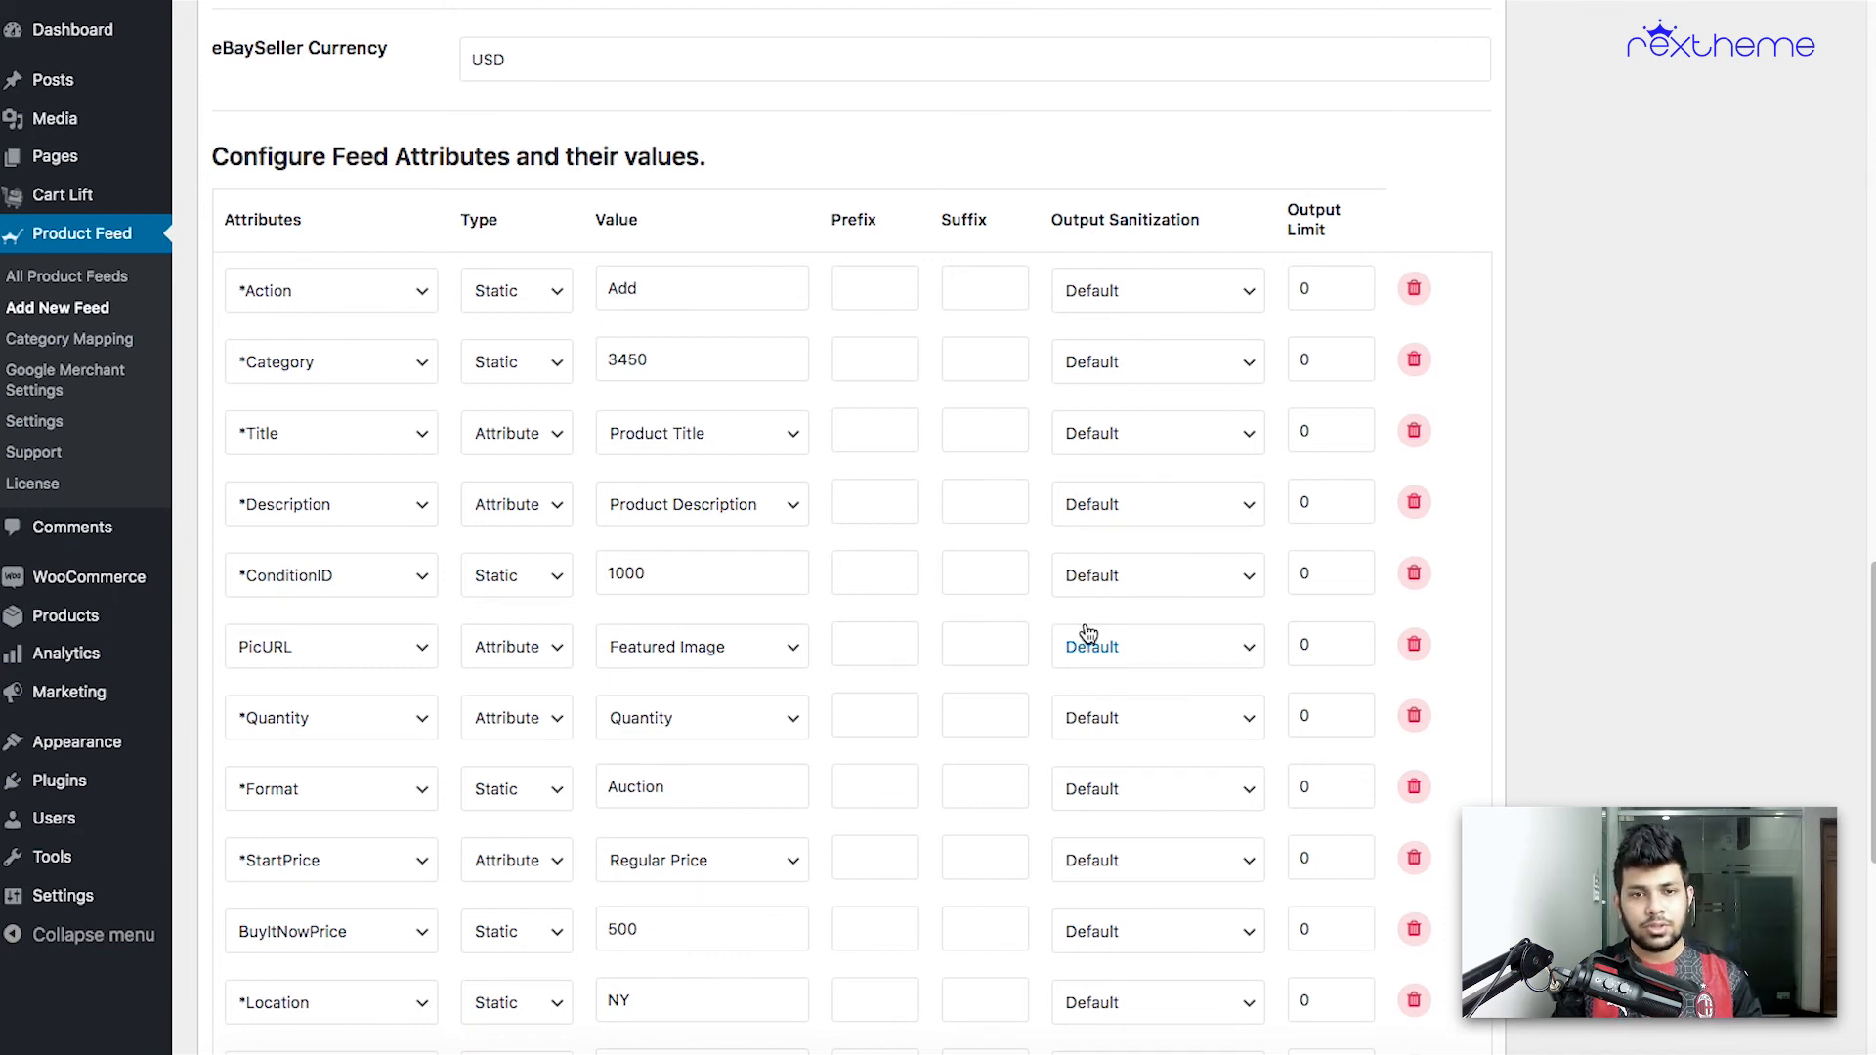
{"action": "scroll", "coordinate": [1087, 633], "scroll_direction": "up", "scroll_amount": 2}
{"action": "scroll", "coordinate": [1087, 633], "scroll_direction": "down", "scroll_amount": 3}
{"action": "scroll", "coordinate": [1088, 633], "scroll_direction": "down", "scroll_amount": 5}
{"action": "scroll", "coordinate": [1102, 633], "scroll_direction": "up", "scroll_amount": 20}
{"action": "scroll", "coordinate": [1152, 613], "scroll_direction": "up", "scroll_amount": 1}
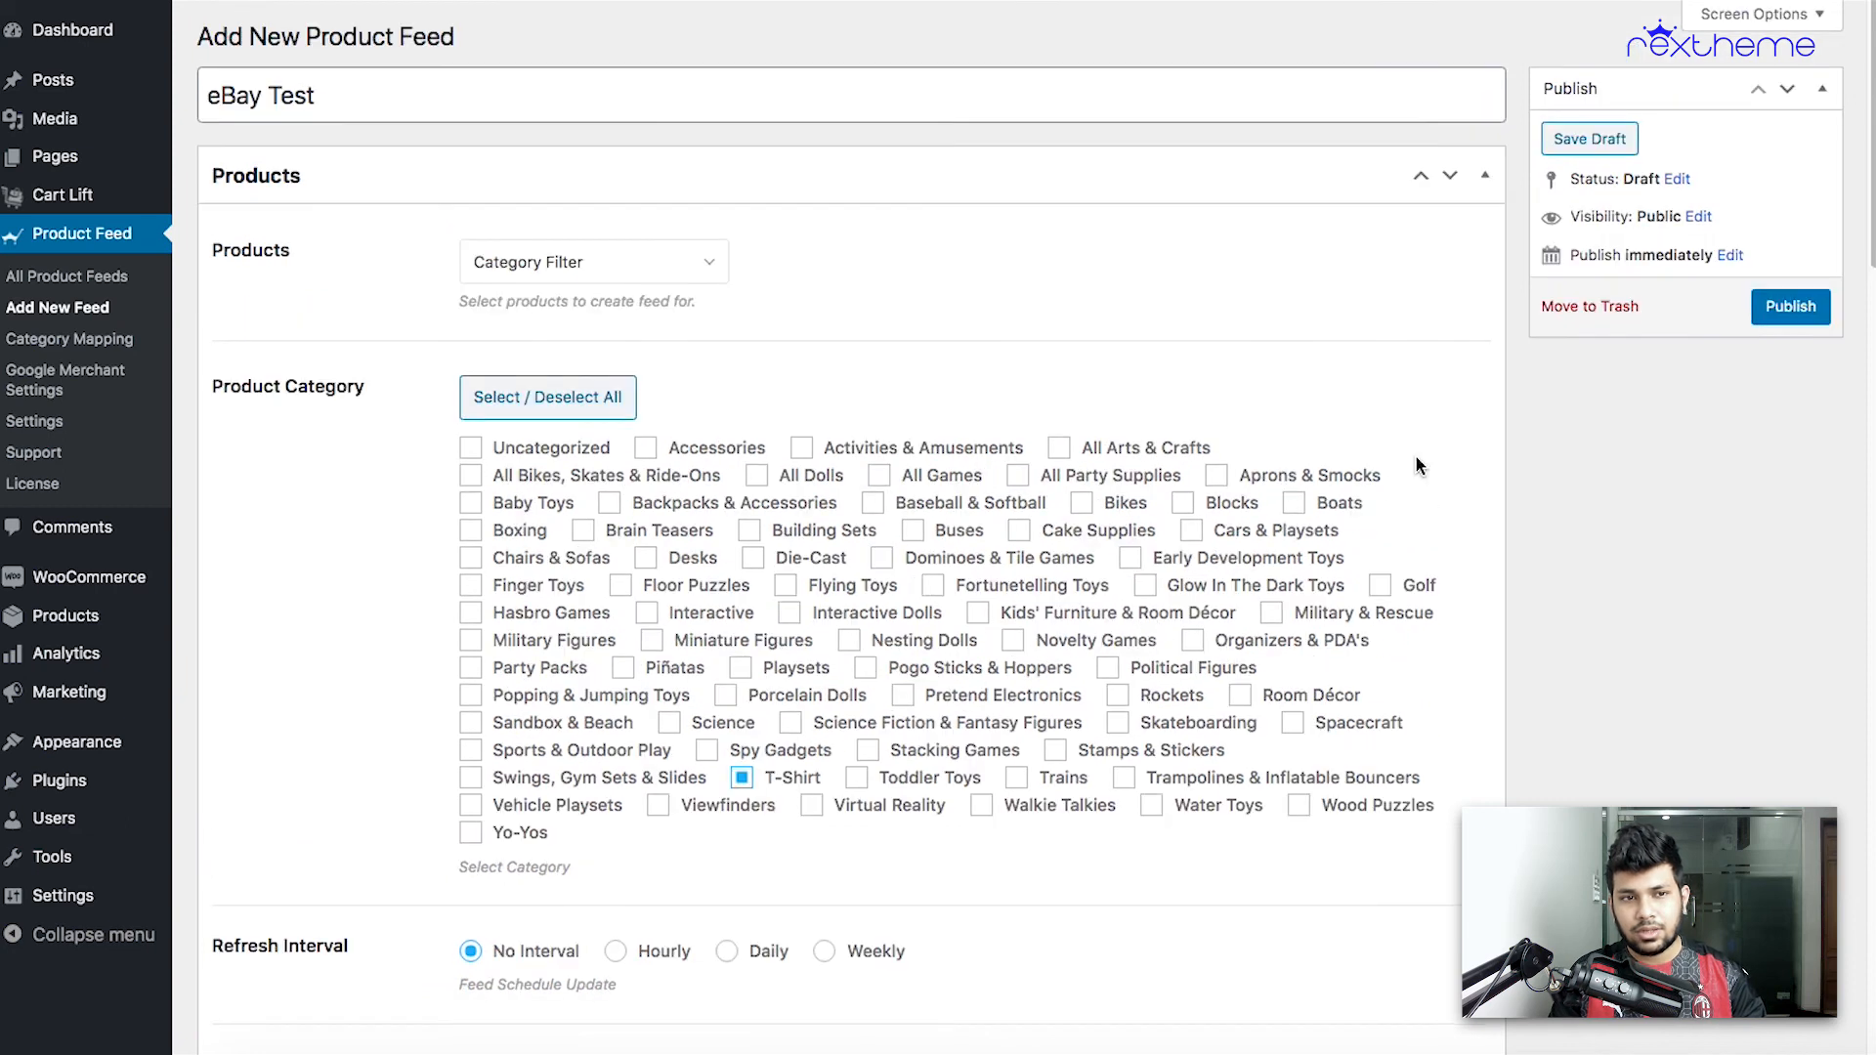
{"action": "left_click", "coordinate": [1787, 312]}
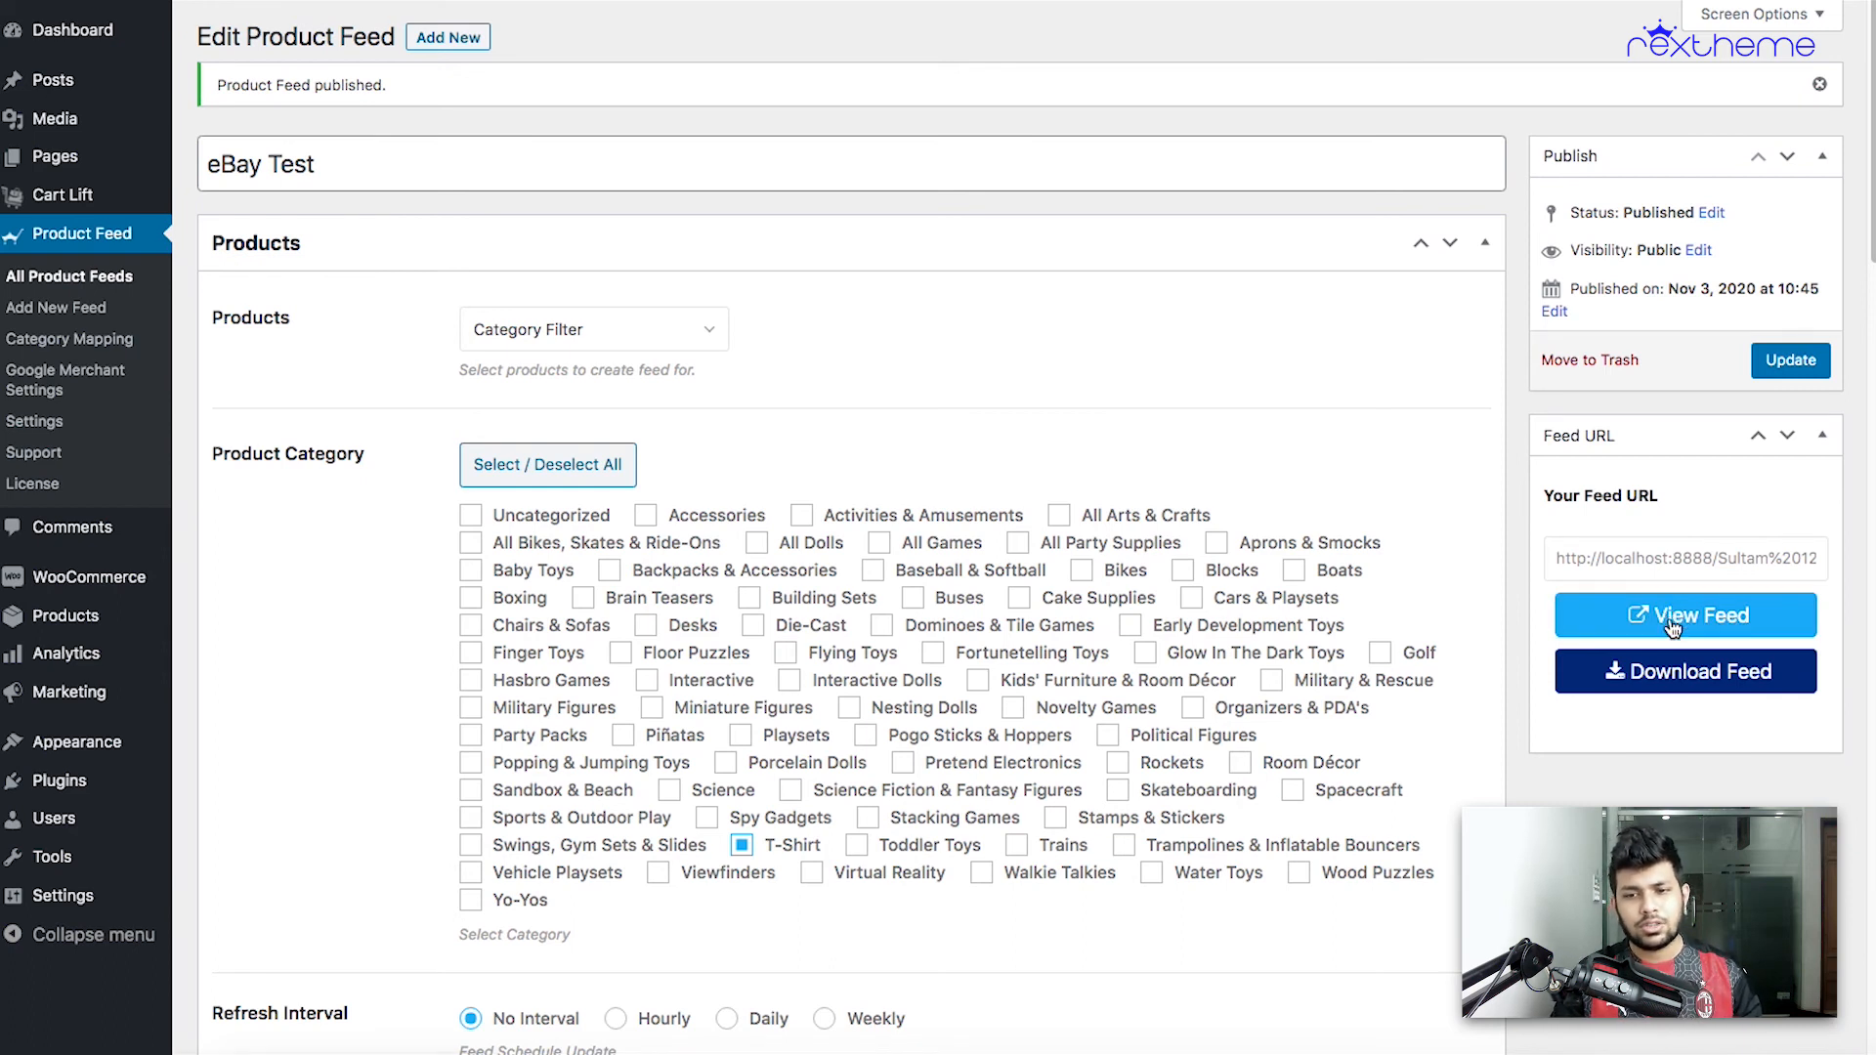
{"action": "left_click", "coordinate": [1661, 684]}
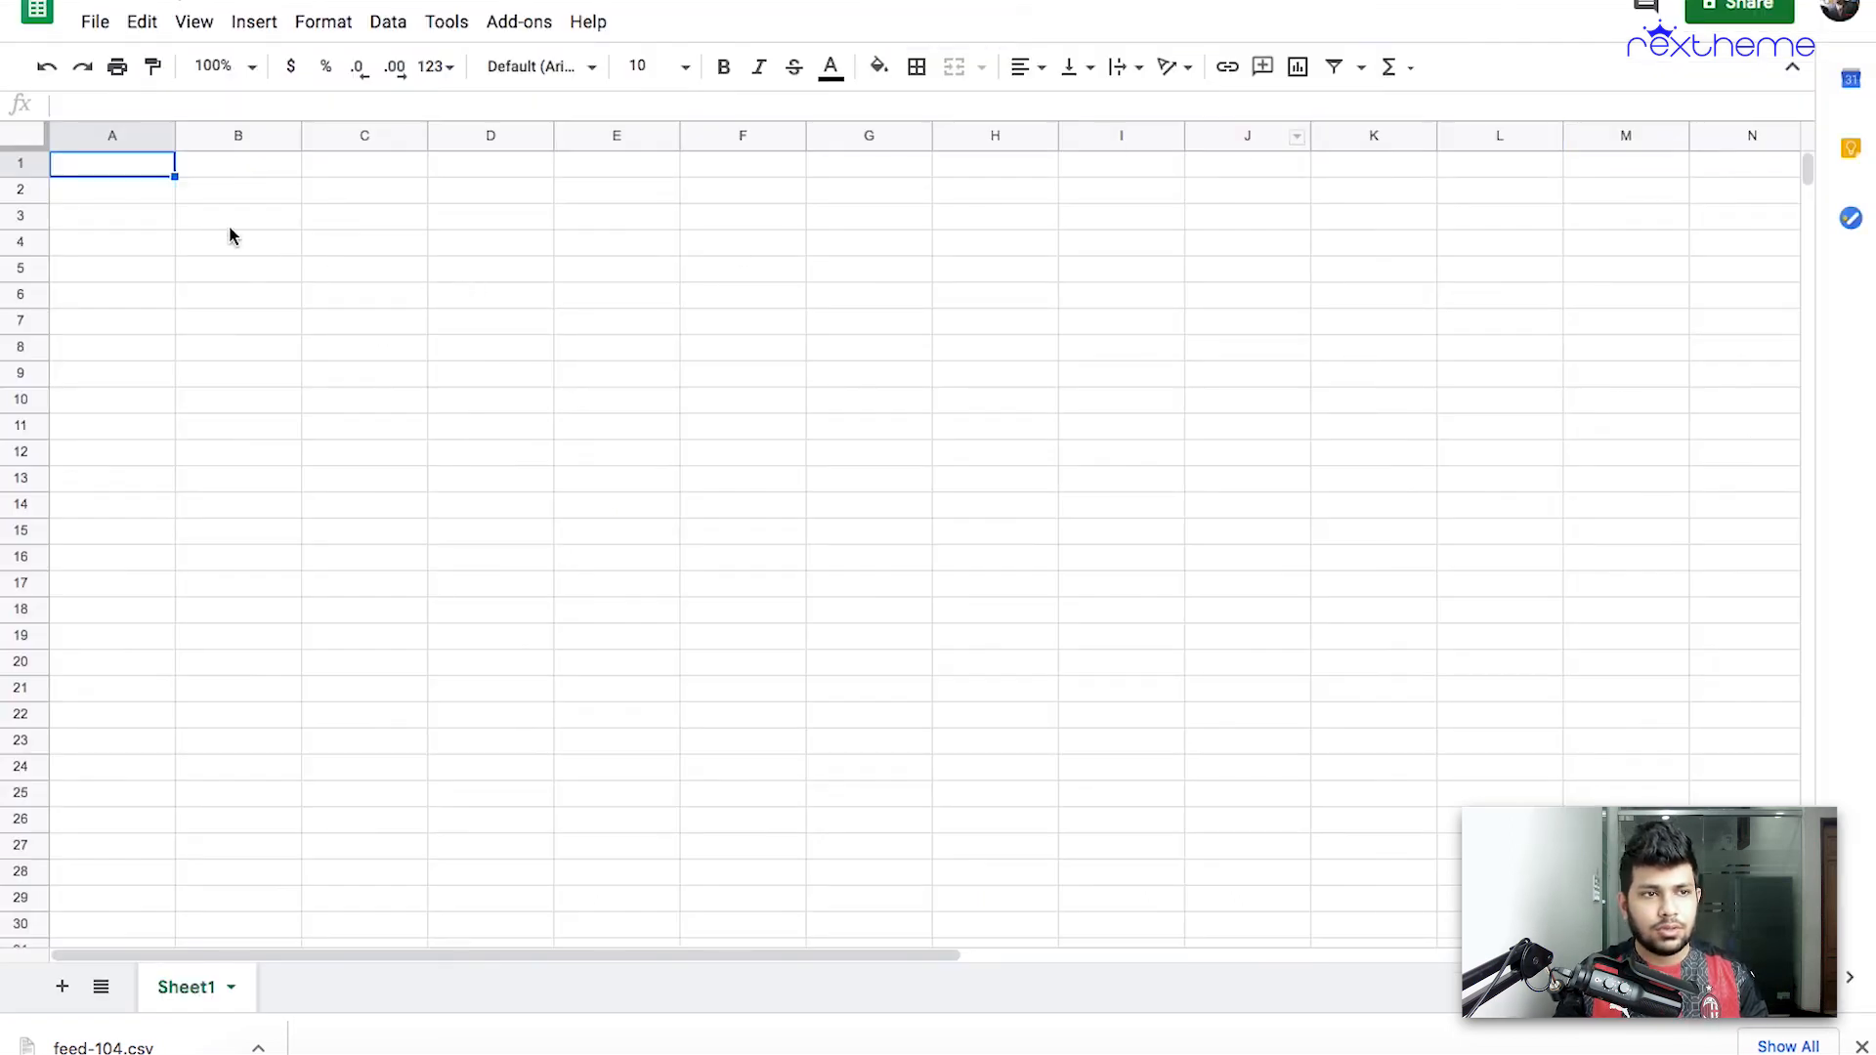
In the blank Google Sheets spreadsheet, import the downloaded feed-104.csv with the Replace current sheet option.
{"action": "left_click", "coordinate": [161, 193]}
{"action": "left_click", "coordinate": [93, 29]}
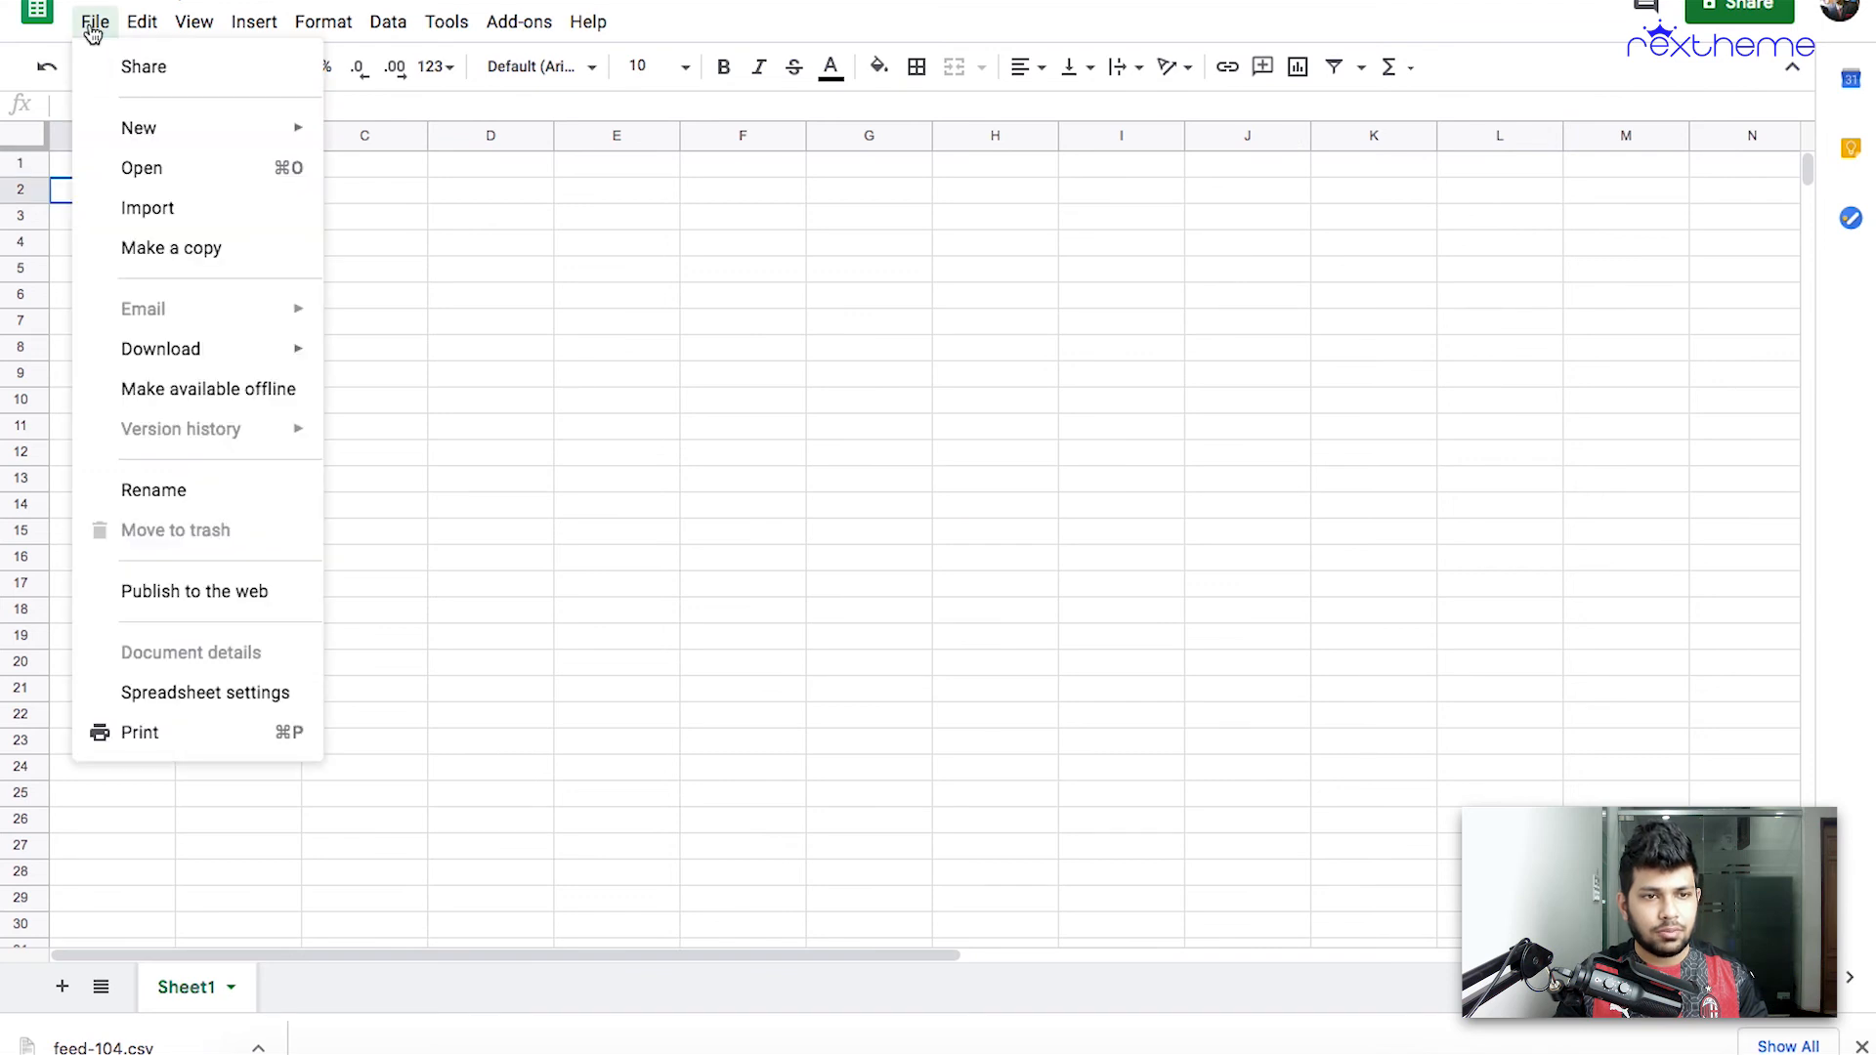
{"action": "left_click", "coordinate": [148, 203]}
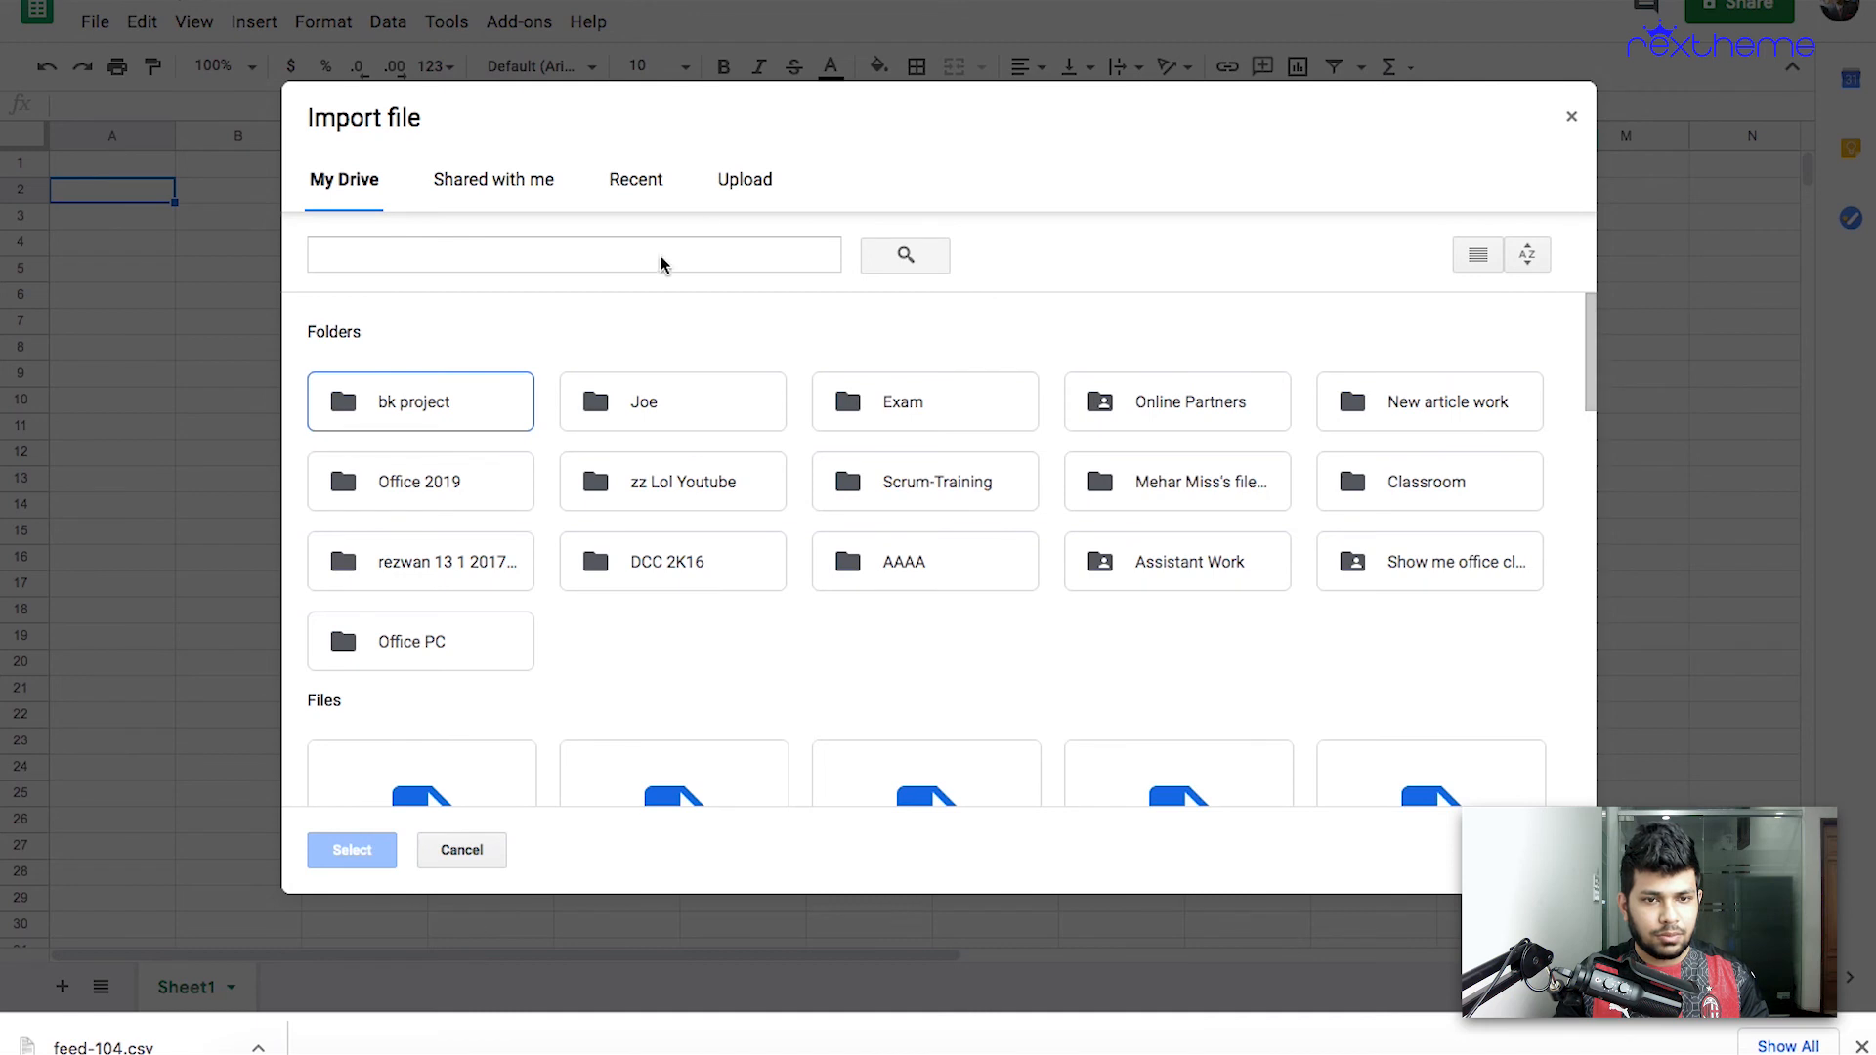
{"action": "left_click", "coordinate": [730, 188]}
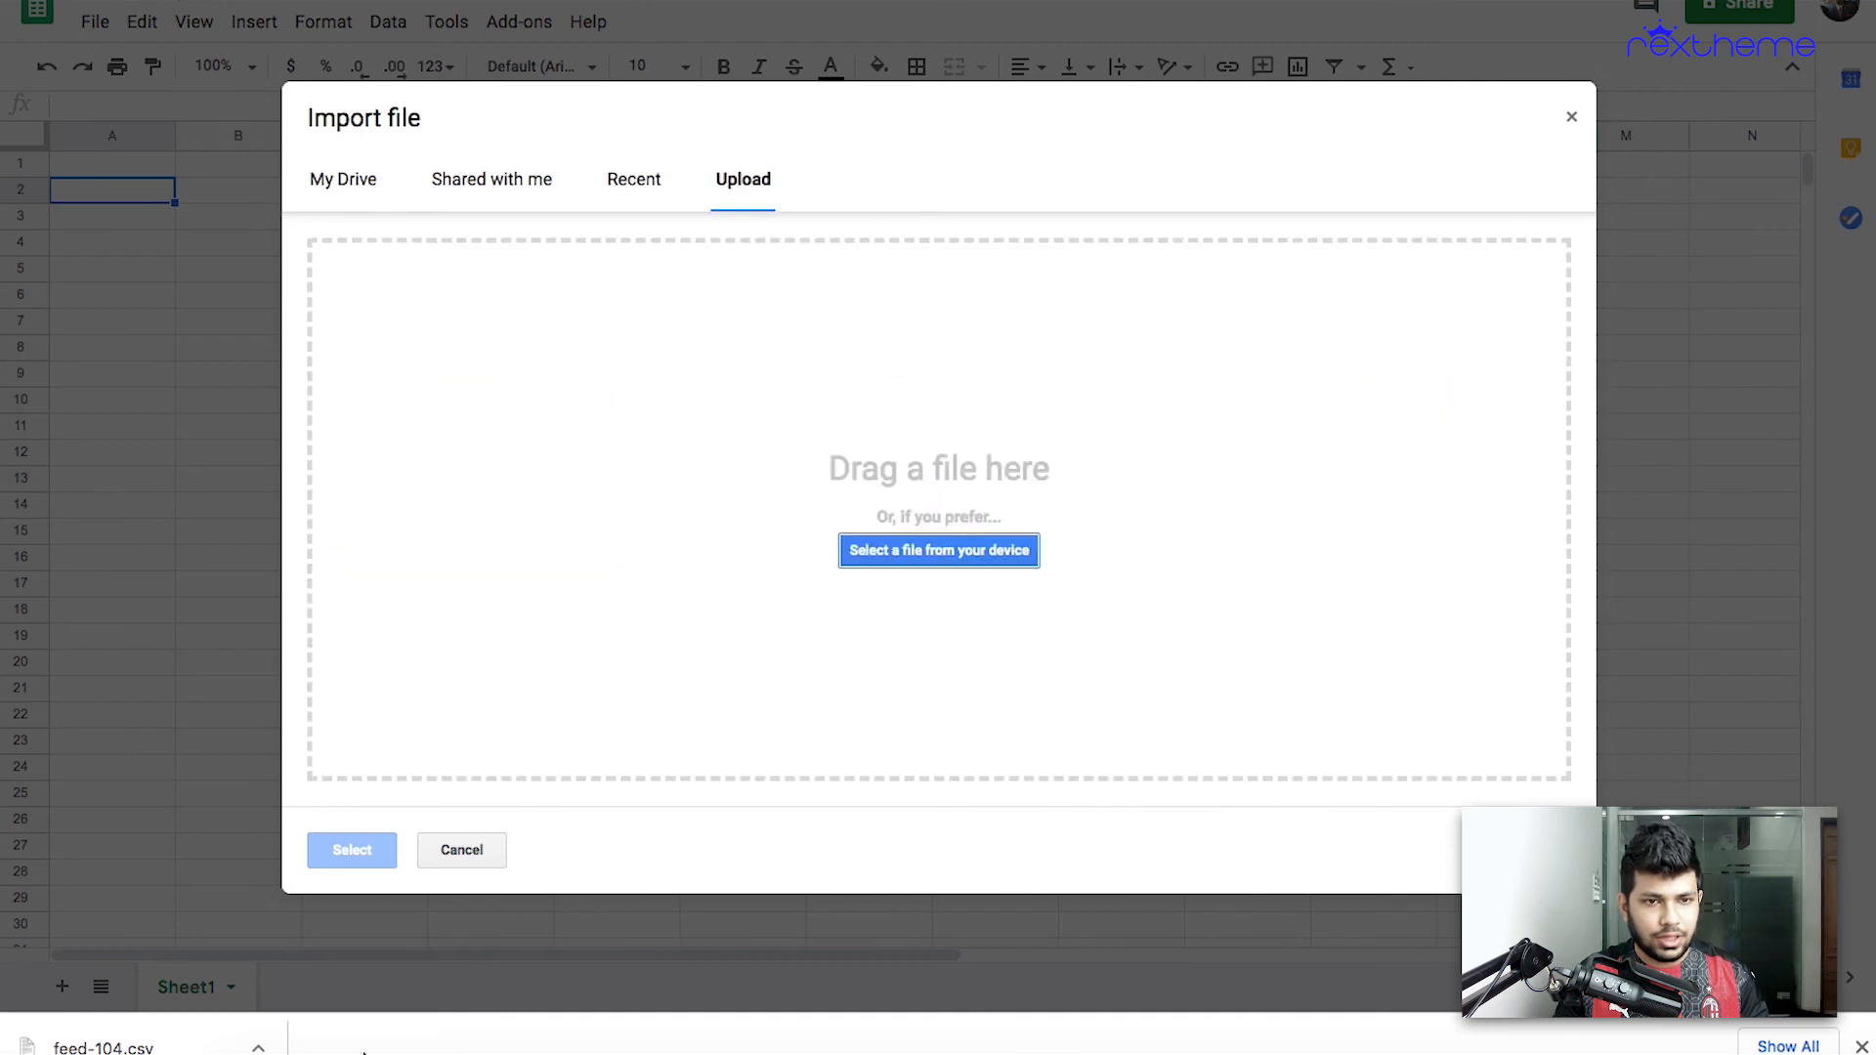
{"action": "left_click", "coordinate": [281, 1054]}
{"action": "left_click_drag", "start_coordinate": [1073, 149], "coordinate": [699, 473]}
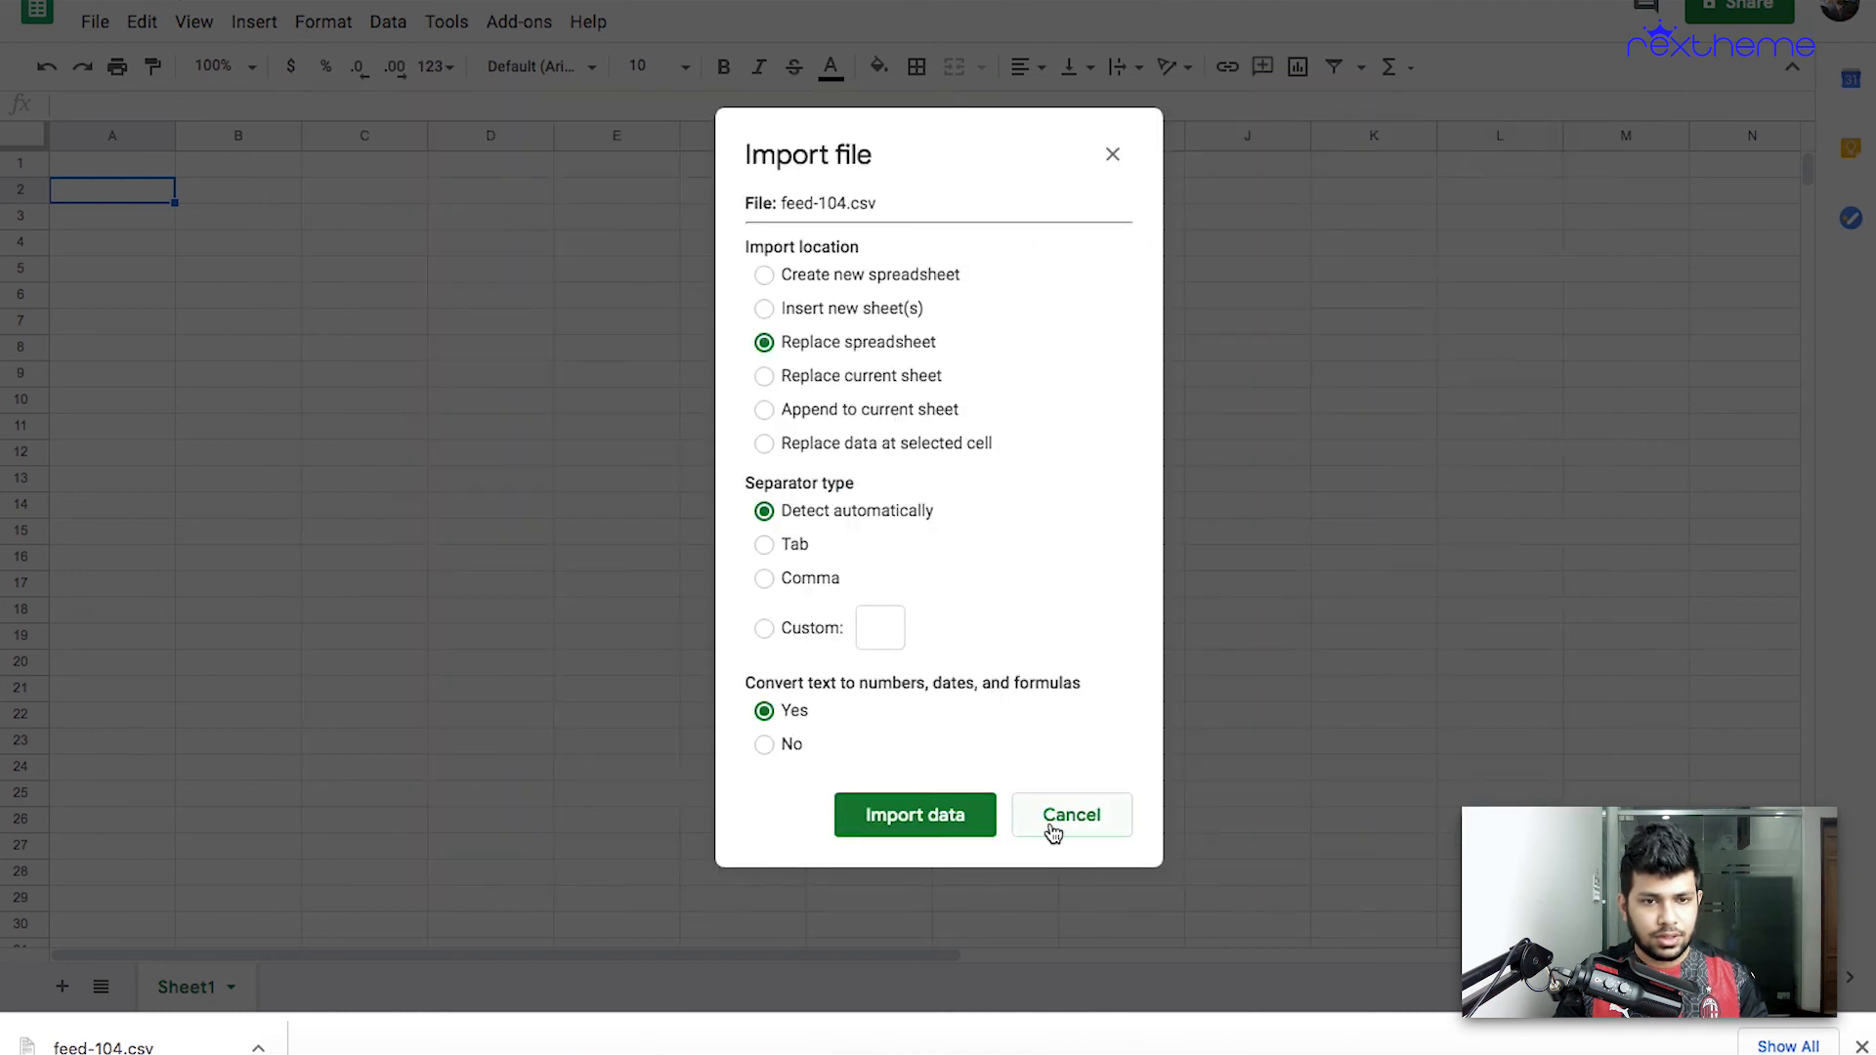
{"action": "left_click", "coordinate": [843, 381]}
{"action": "left_click", "coordinate": [911, 819]}
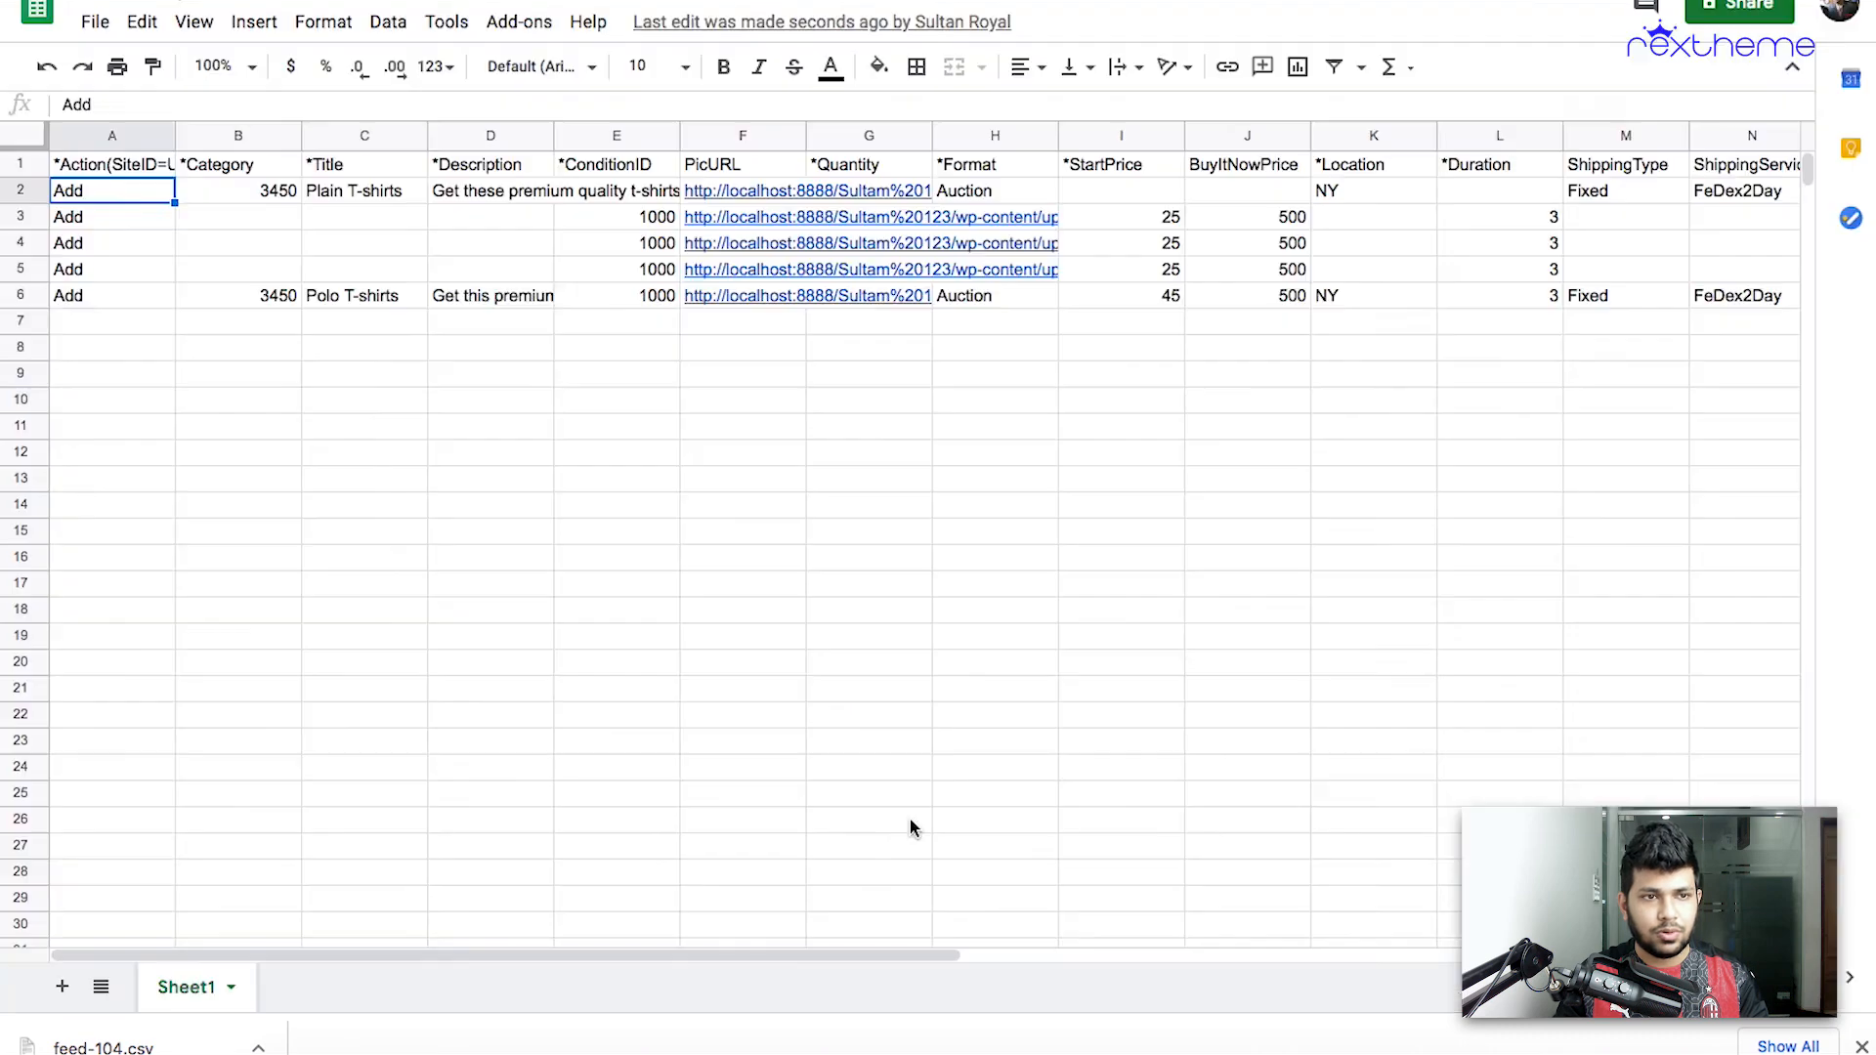
Examine the imported feed rows for the Plain T-shirts and Polo T-shirts products.
{"action": "left_click", "coordinate": [364, 374]}
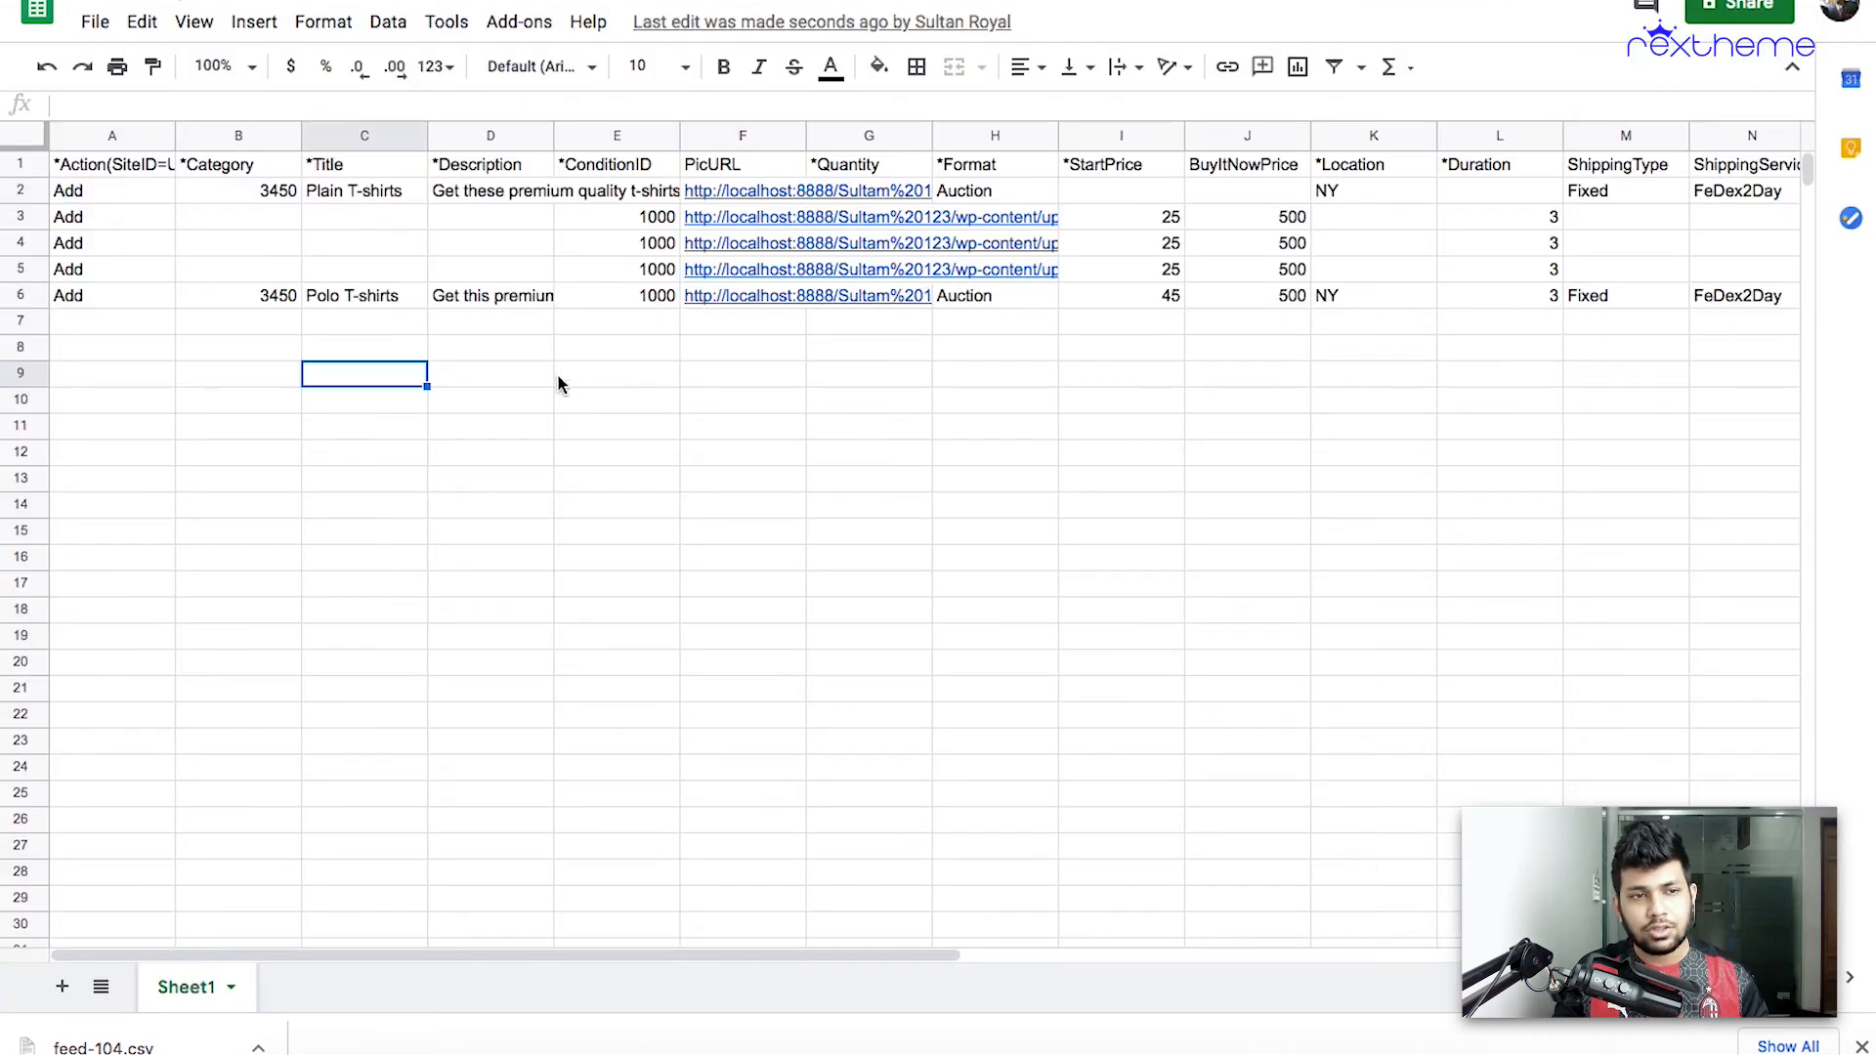
{"action": "left_click", "coordinate": [289, 224]}
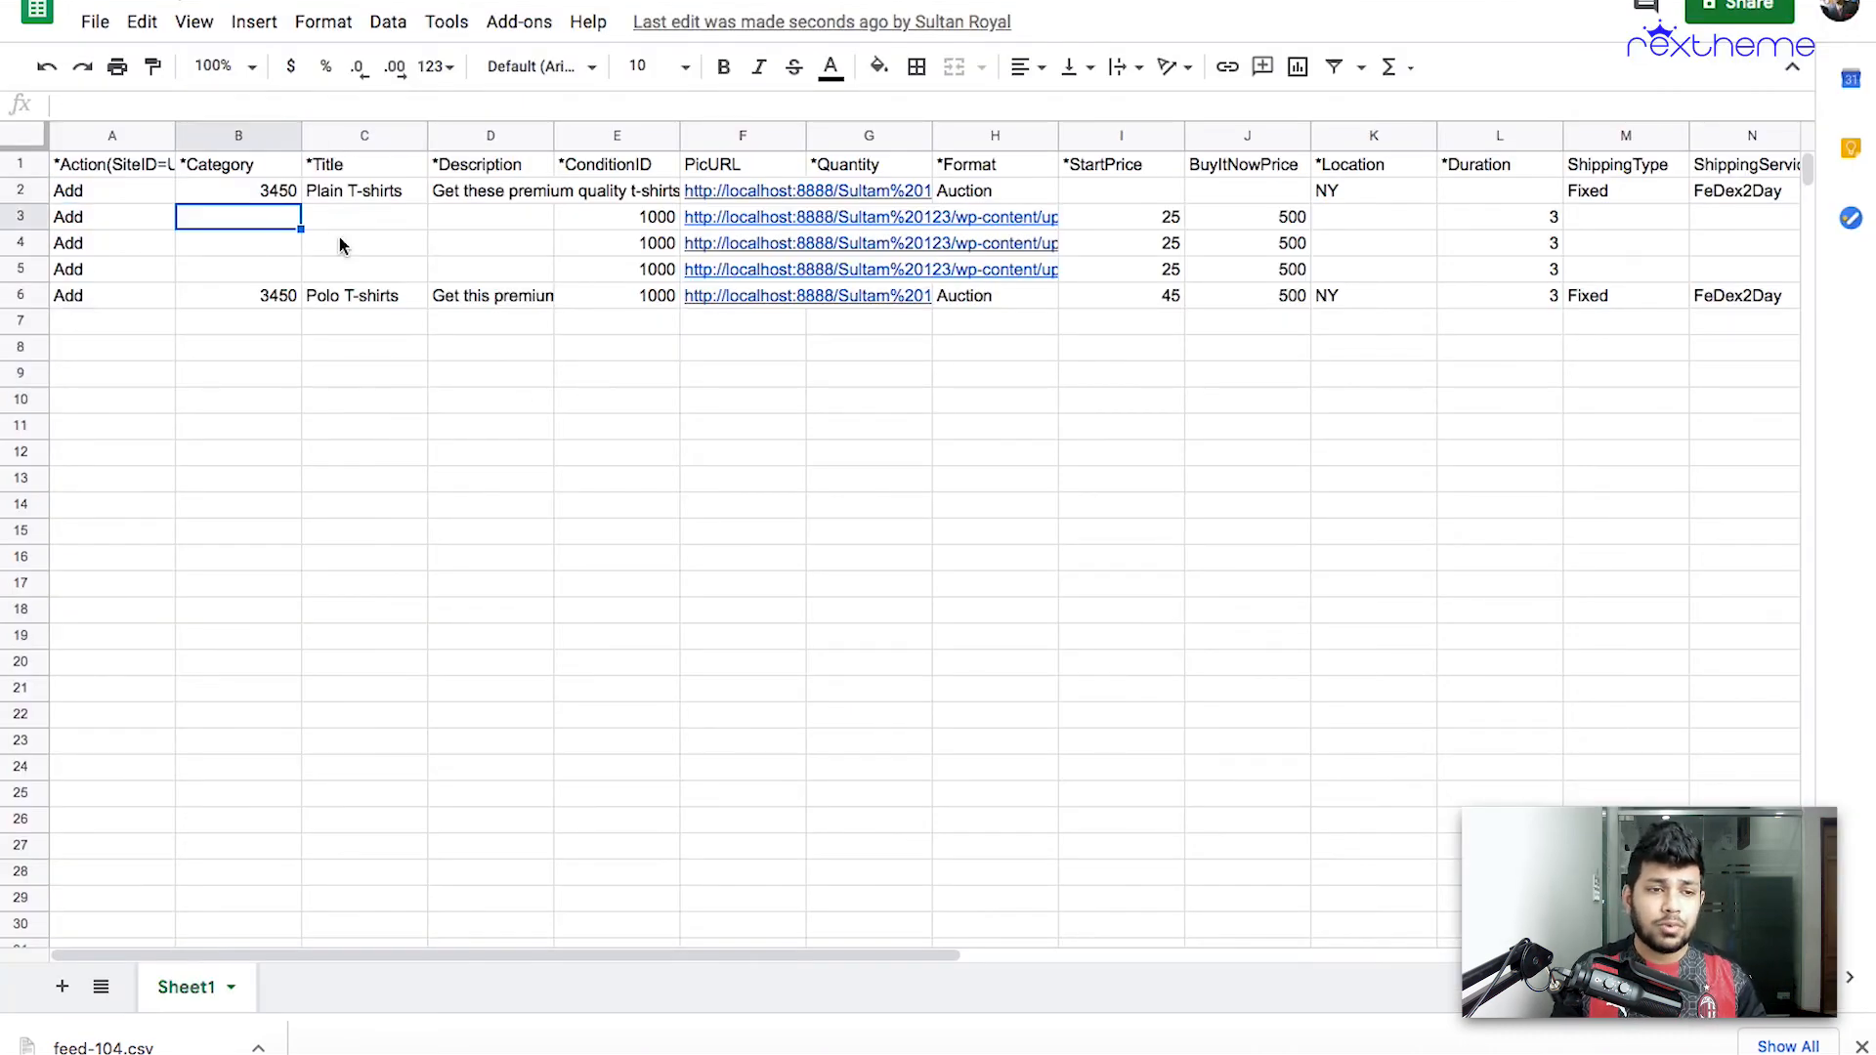
{"action": "left_click", "coordinate": [343, 194]}
{"action": "left_click", "coordinate": [379, 296]}
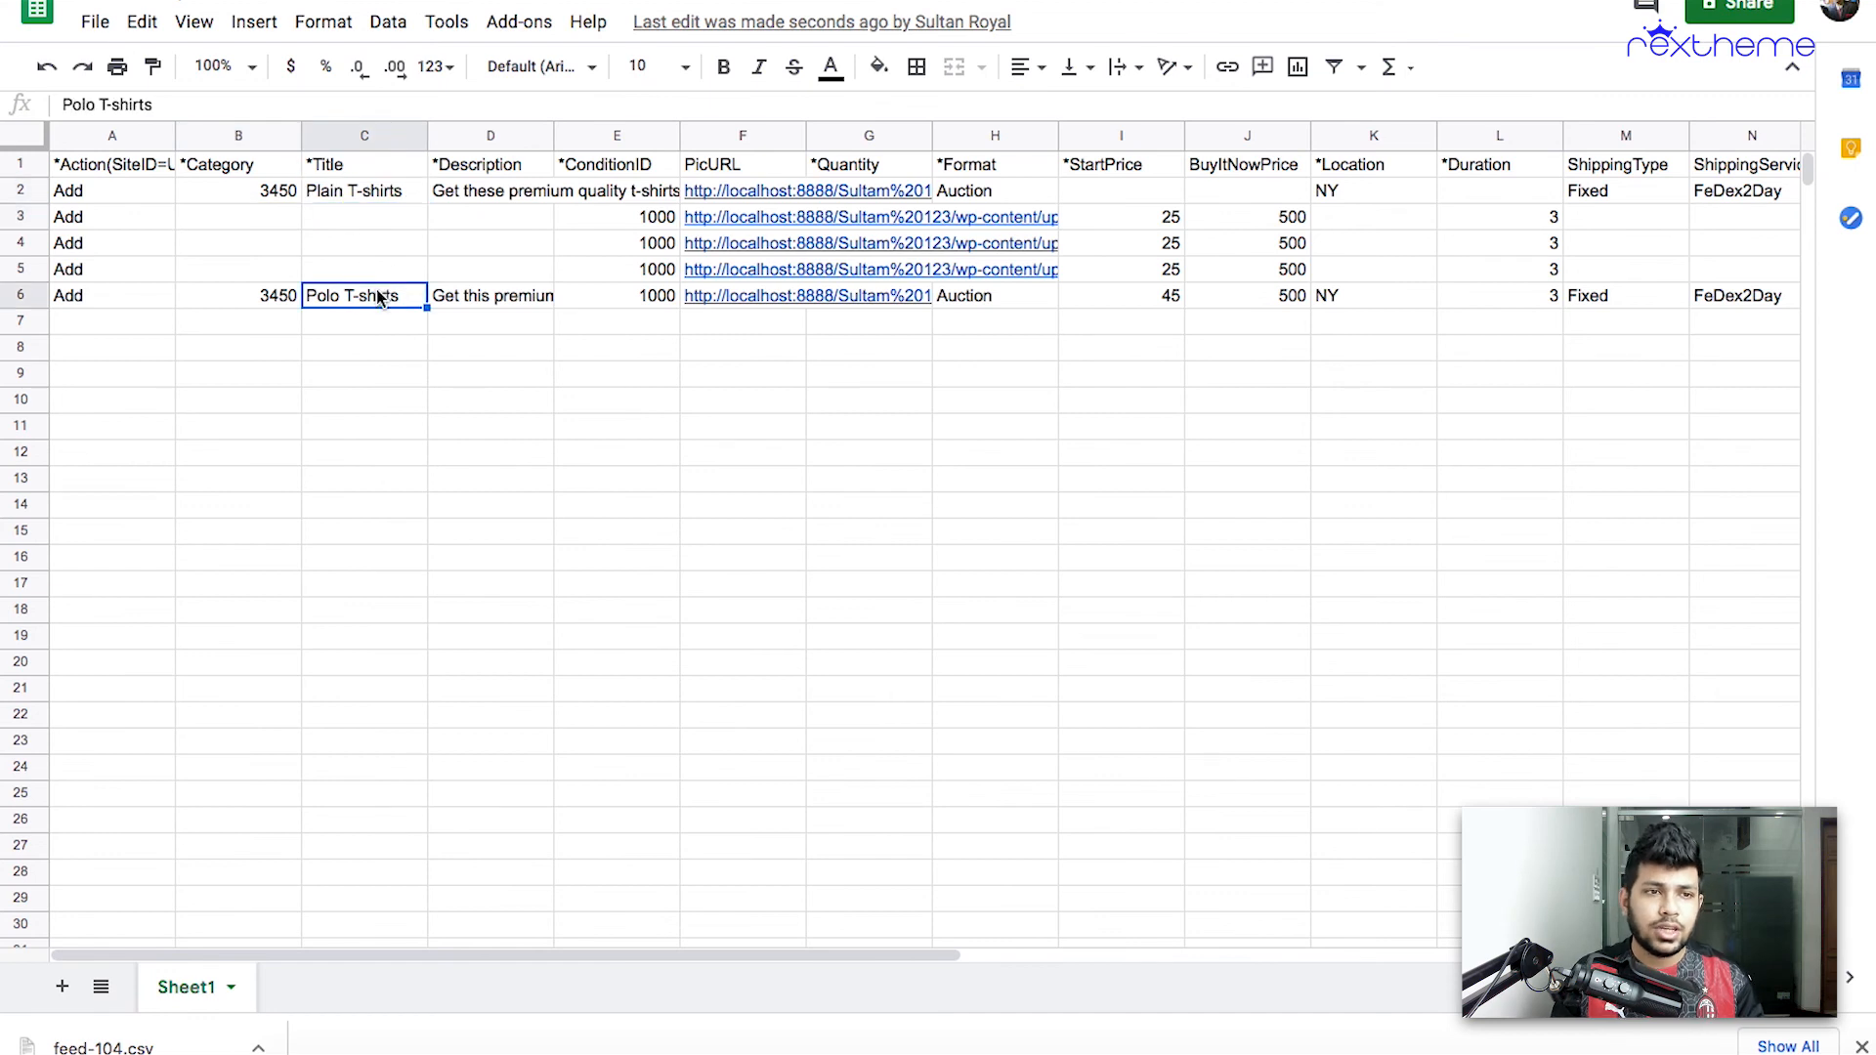
{"action": "left_click", "coordinate": [358, 194]}
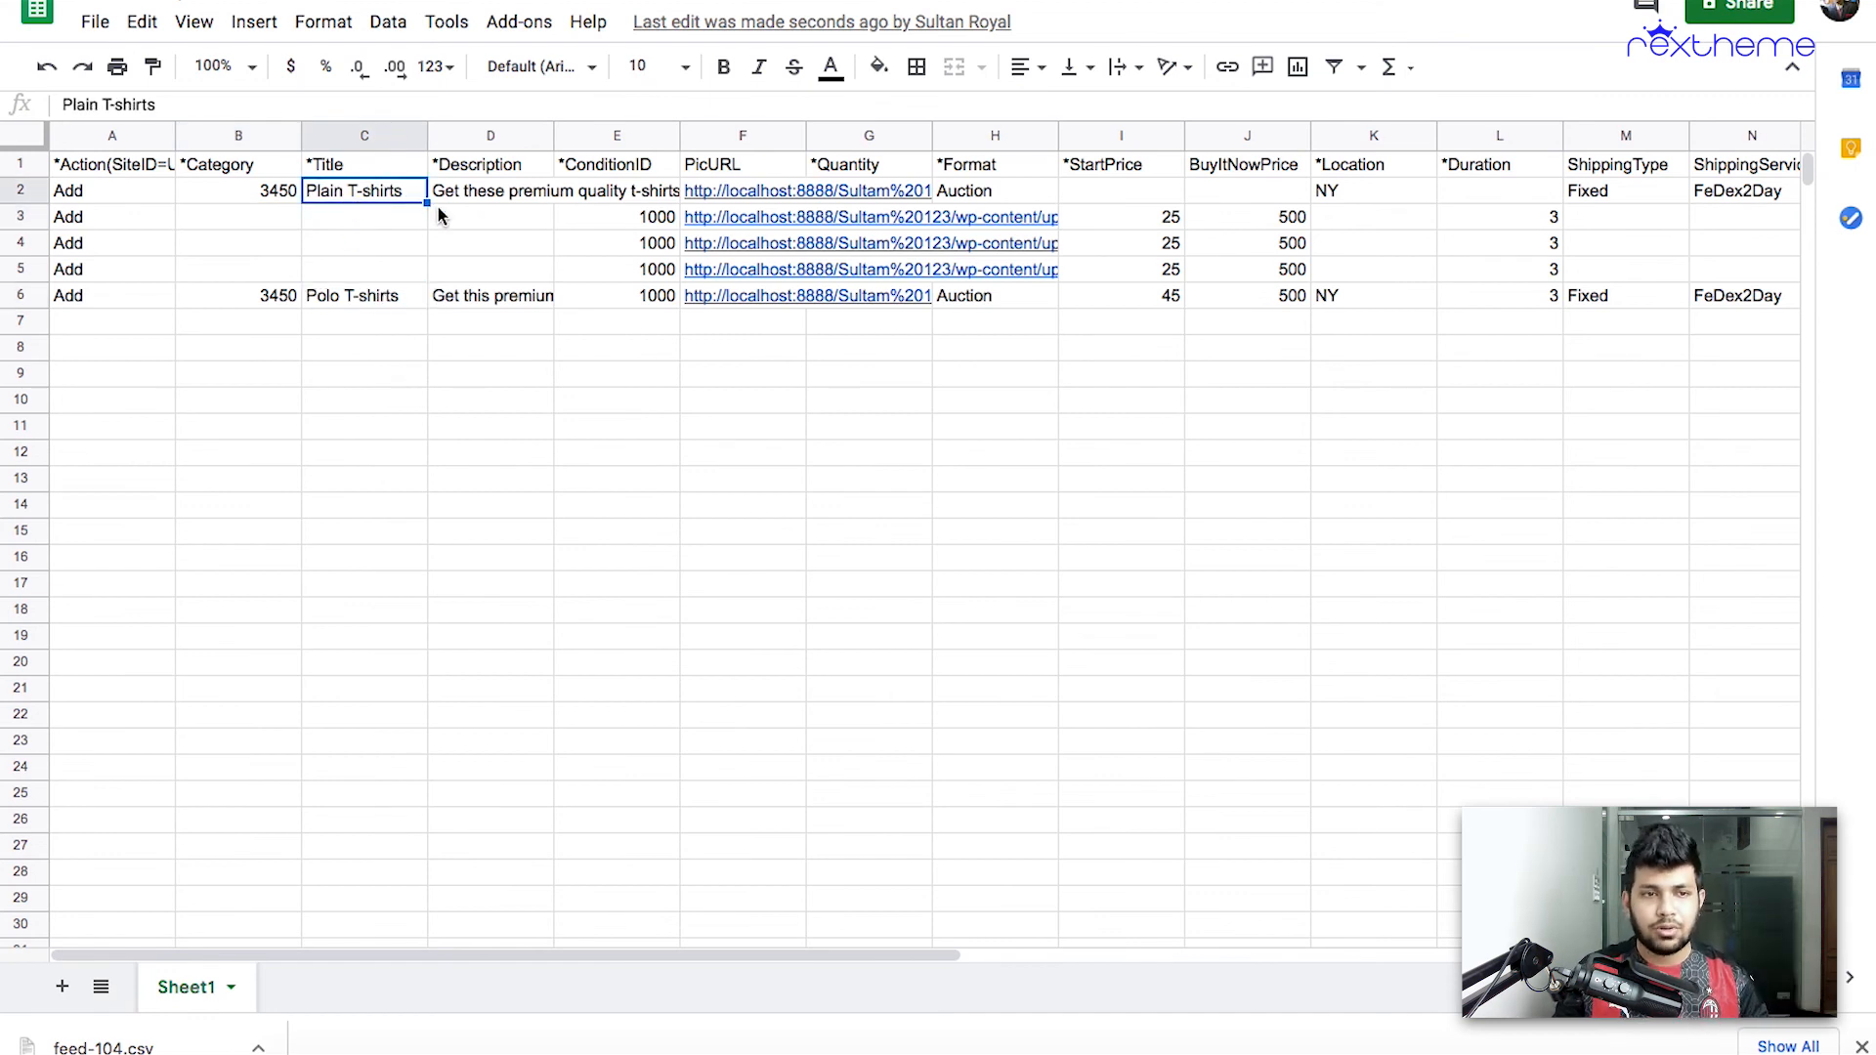
{"action": "left_click", "coordinate": [369, 294]}
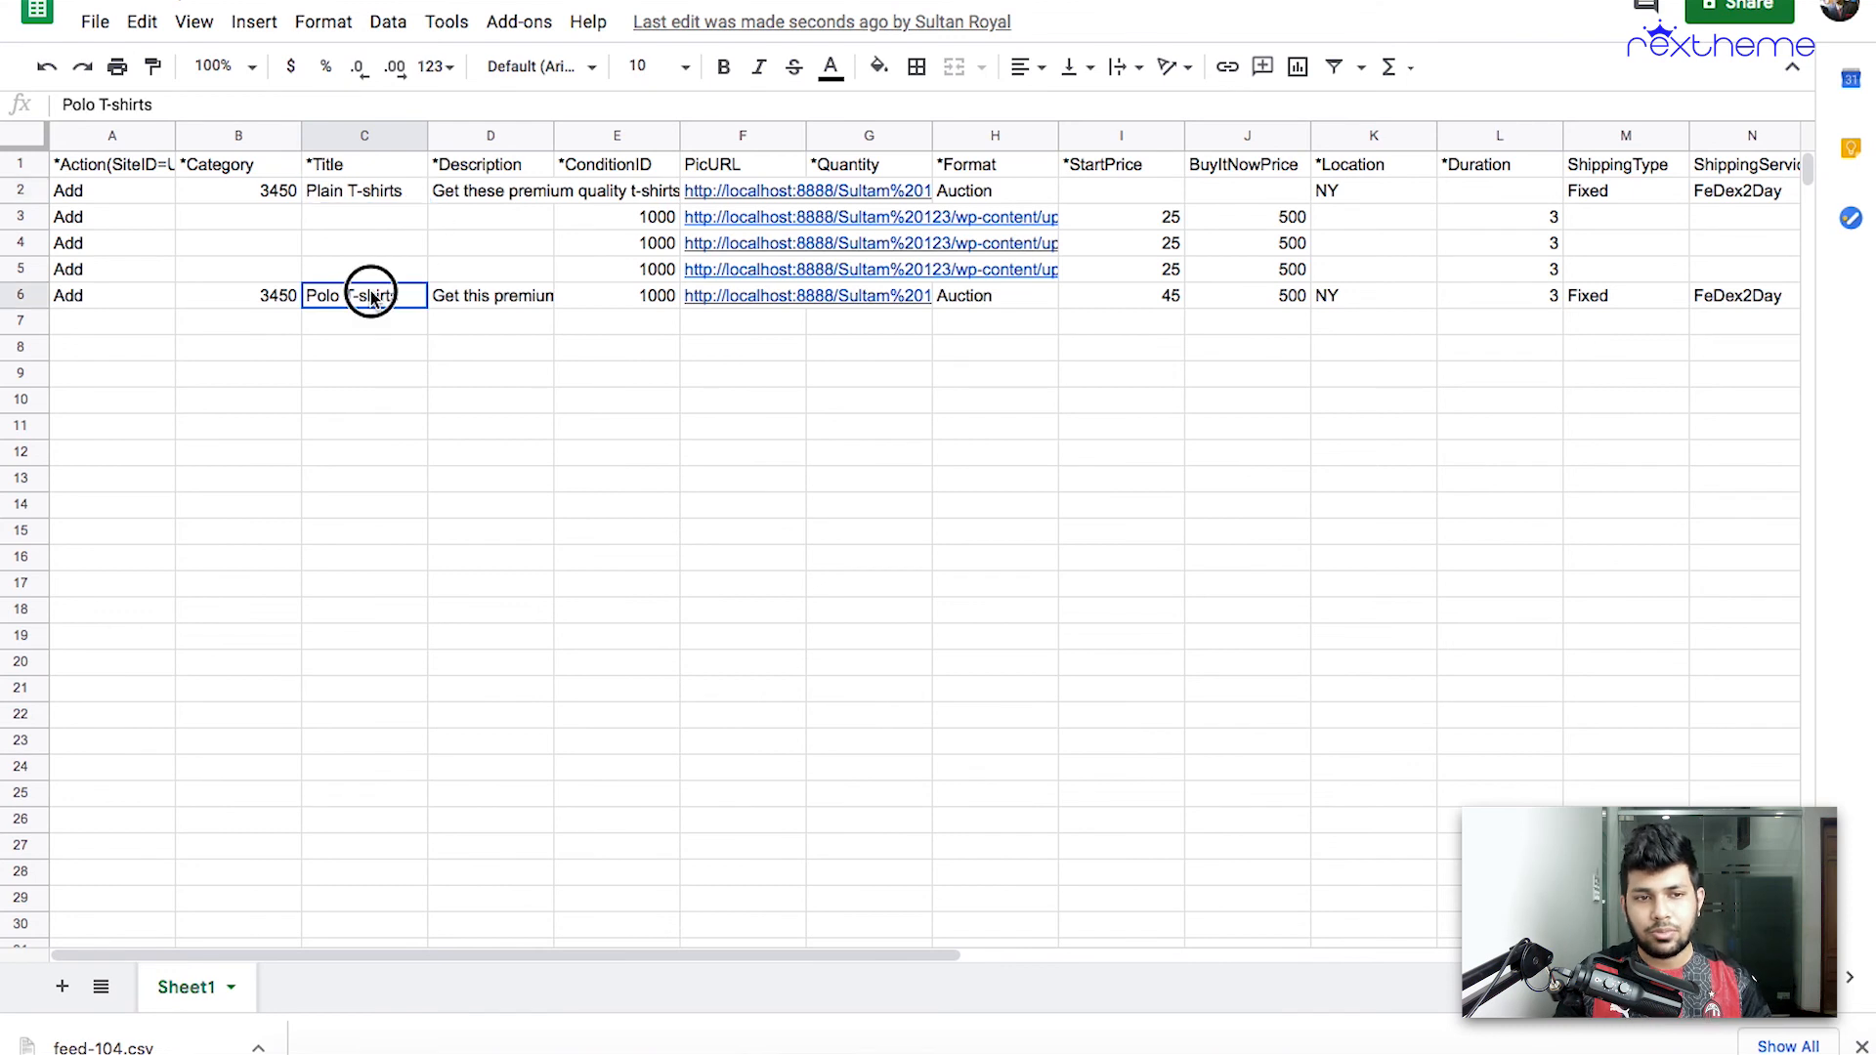
{"action": "left_click", "coordinate": [606, 349]}
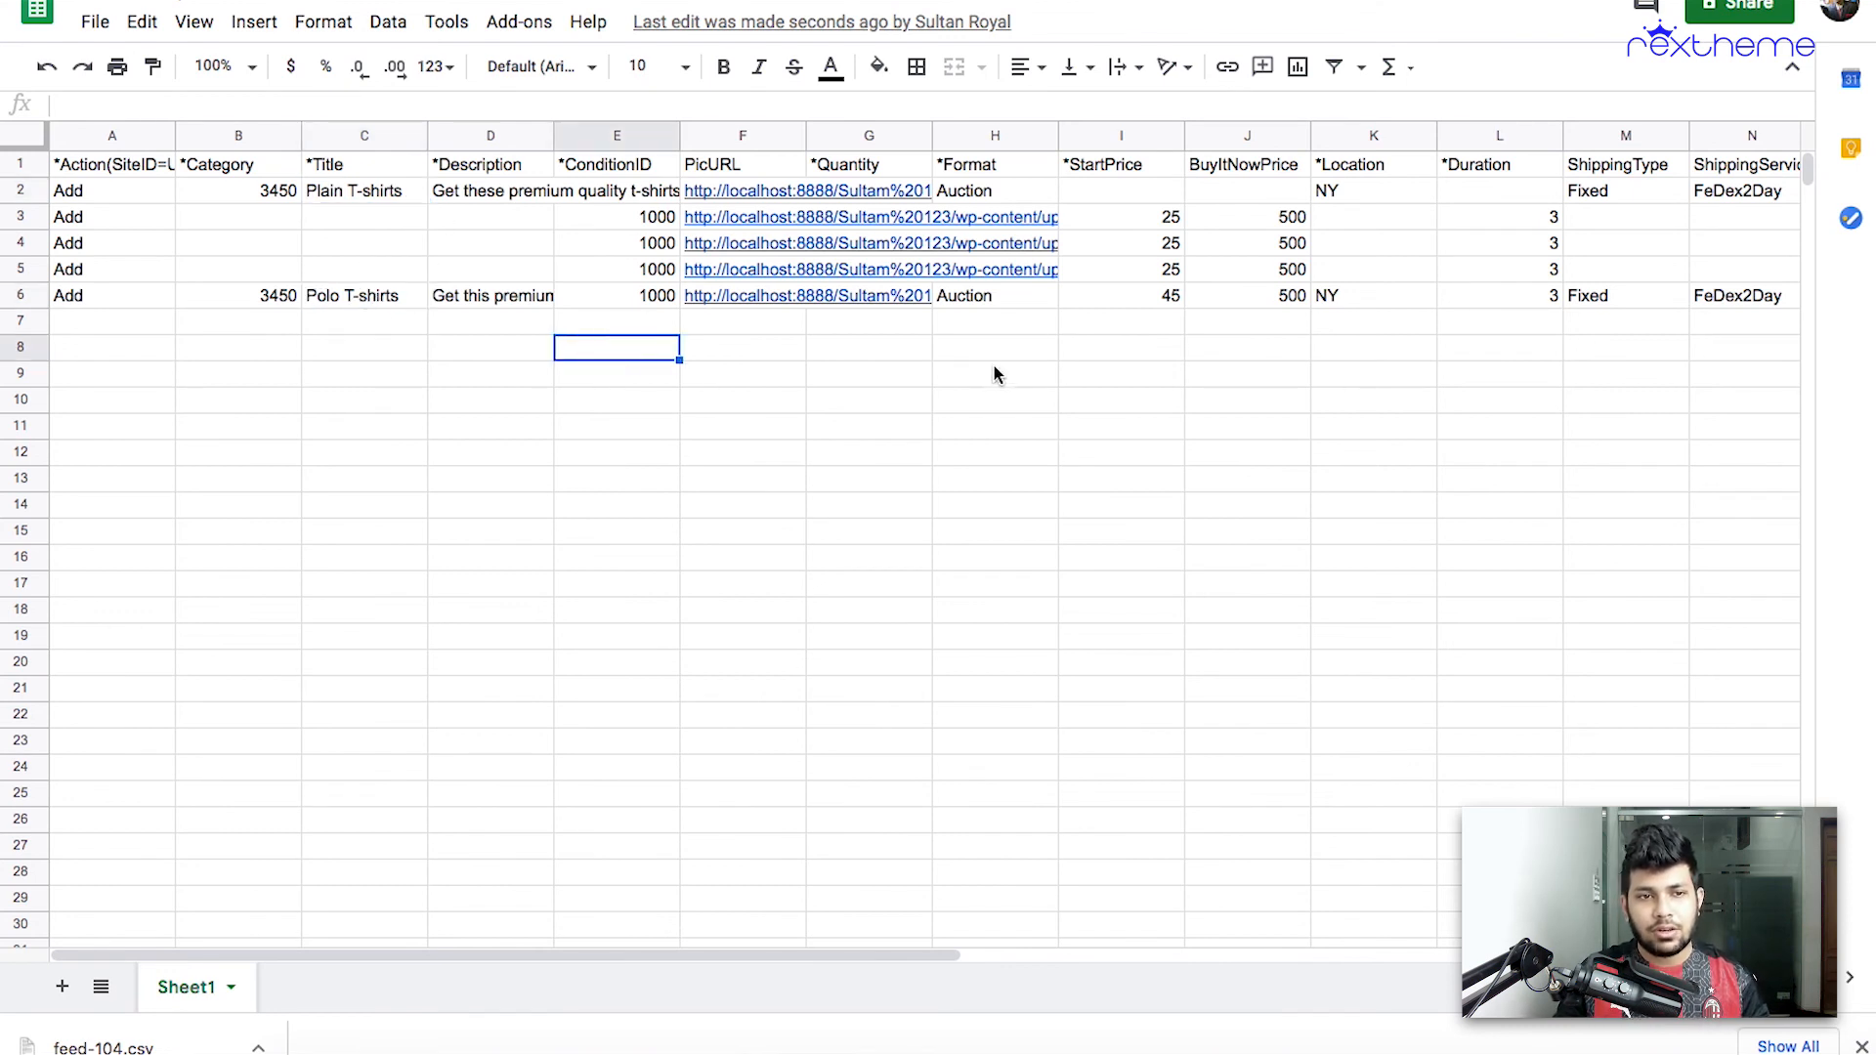
Compare the ConditionID, Format, StartPrice and Duration values of the Plain T-shirts parent row with those of its variation rows.
{"action": "left_click", "coordinate": [611, 196]}
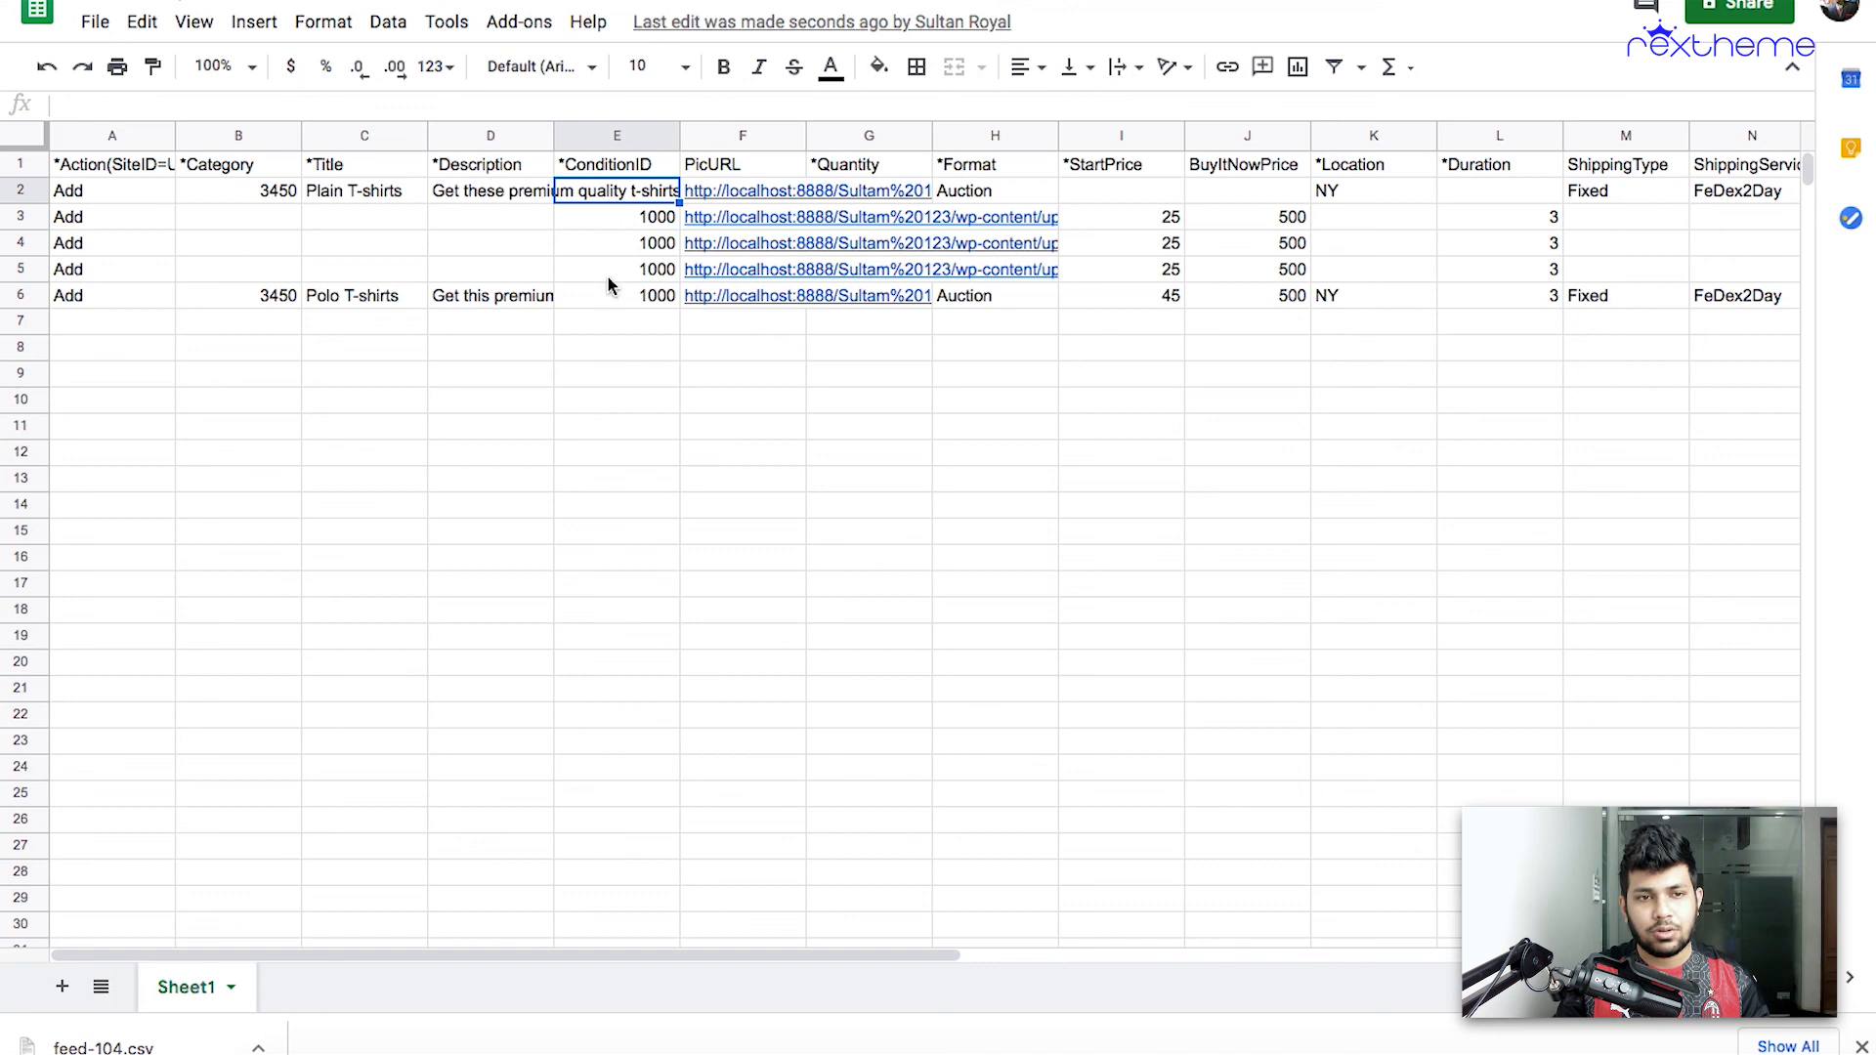
{"action": "left_click_drag", "start_coordinate": [618, 219], "coordinate": [628, 271]}
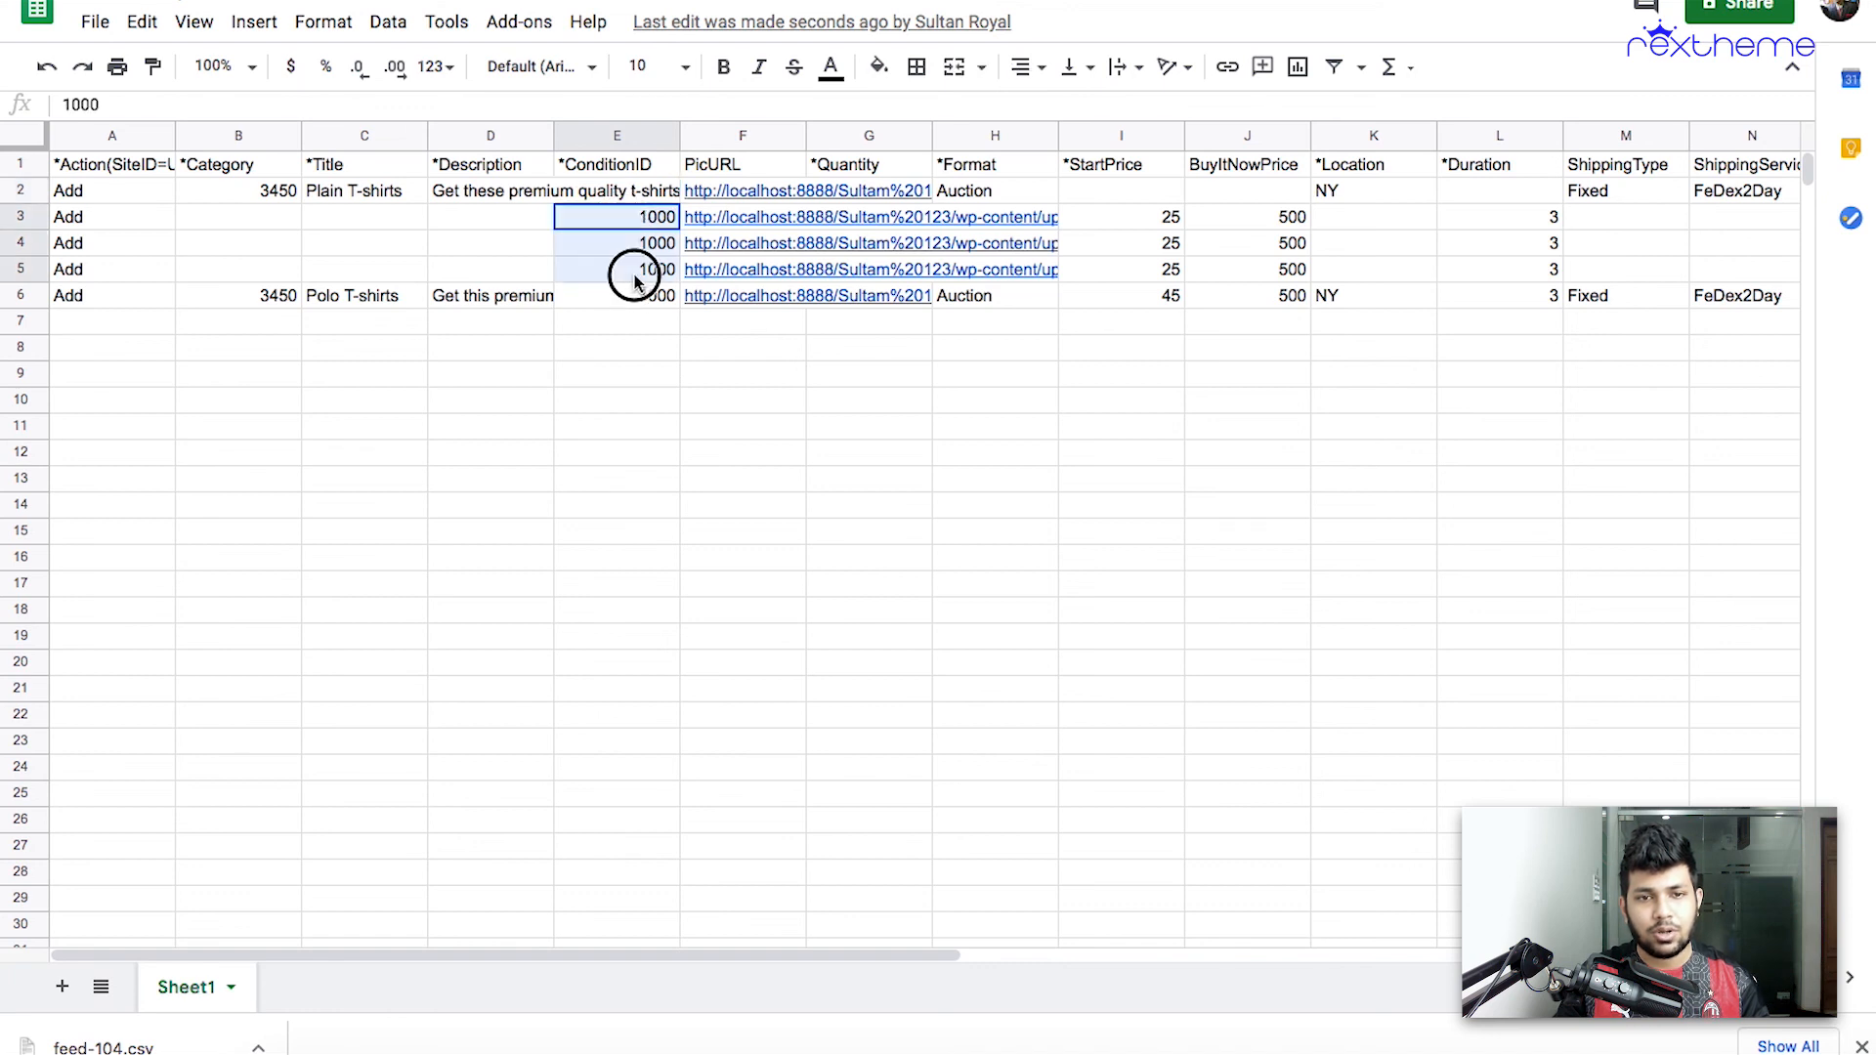
{"action": "left_click", "coordinate": [628, 195]}
{"action": "left_click", "coordinate": [1013, 189]}
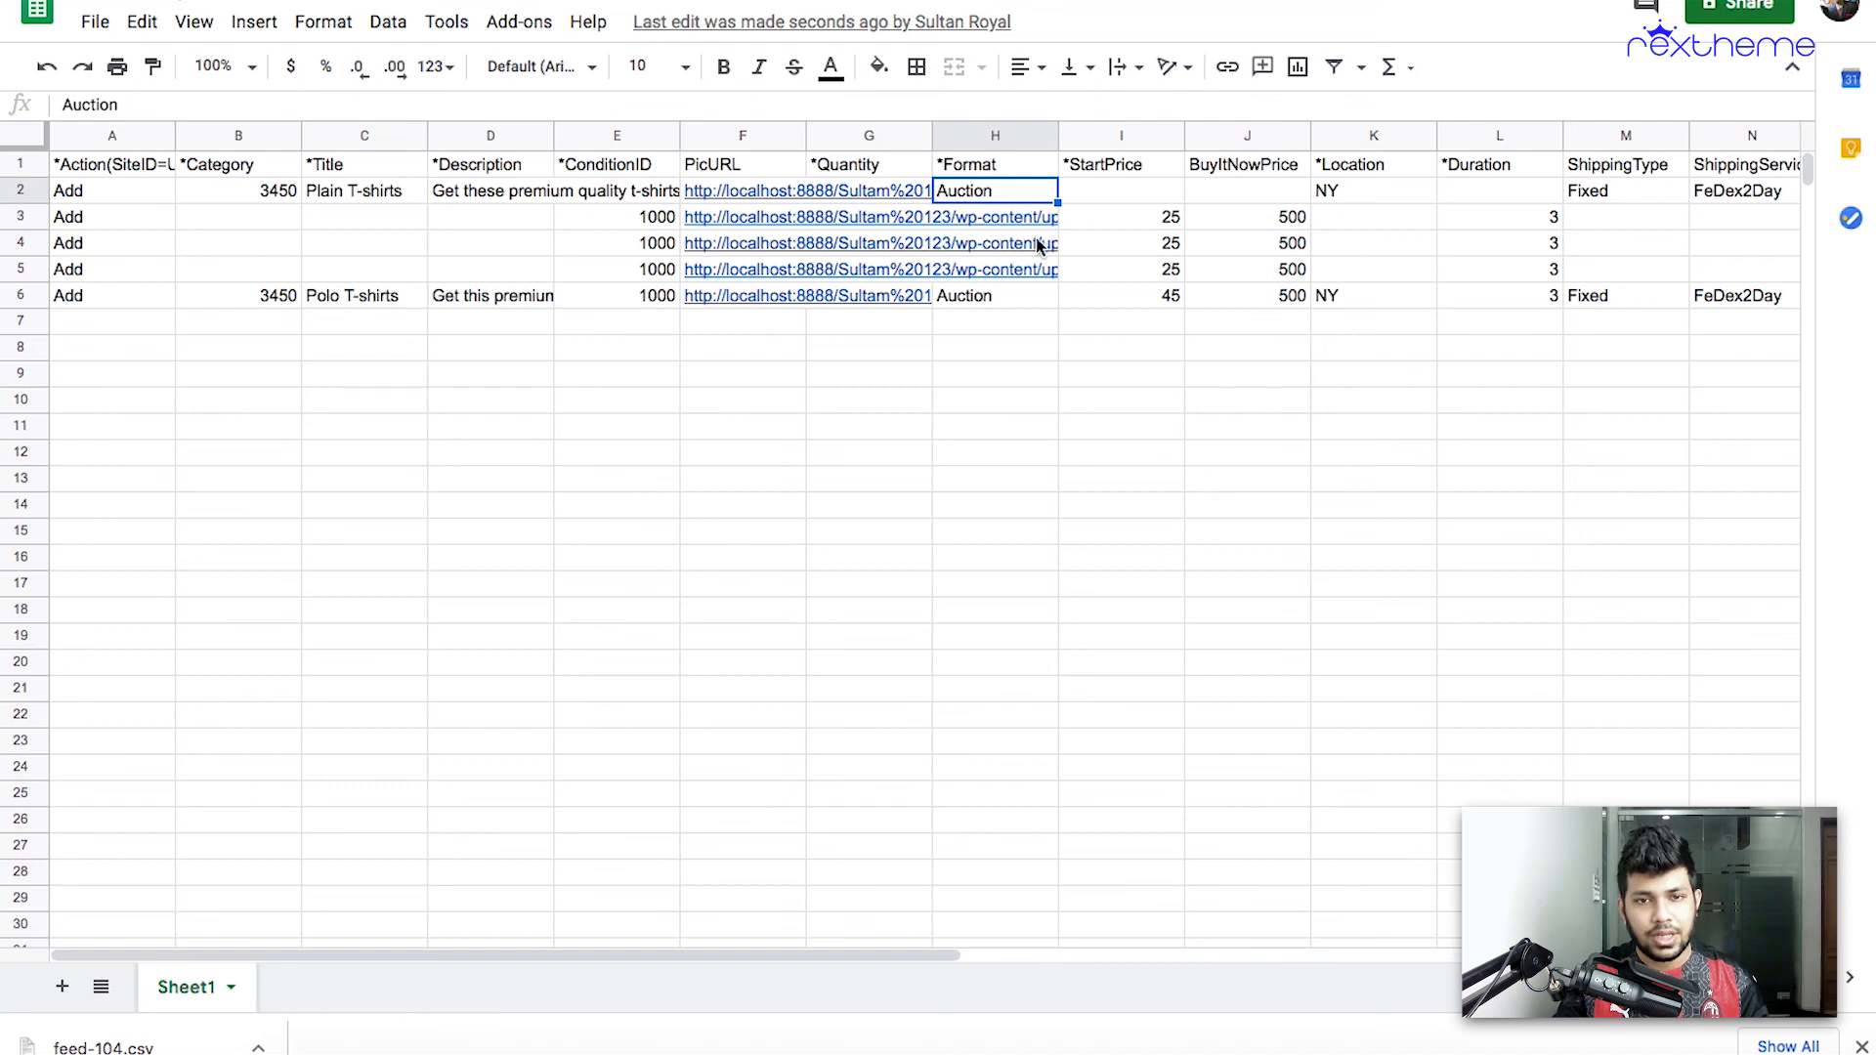
{"action": "left_click", "coordinate": [1136, 200]}
{"action": "left_click_drag", "start_coordinate": [1136, 200], "coordinate": [1524, 244]}
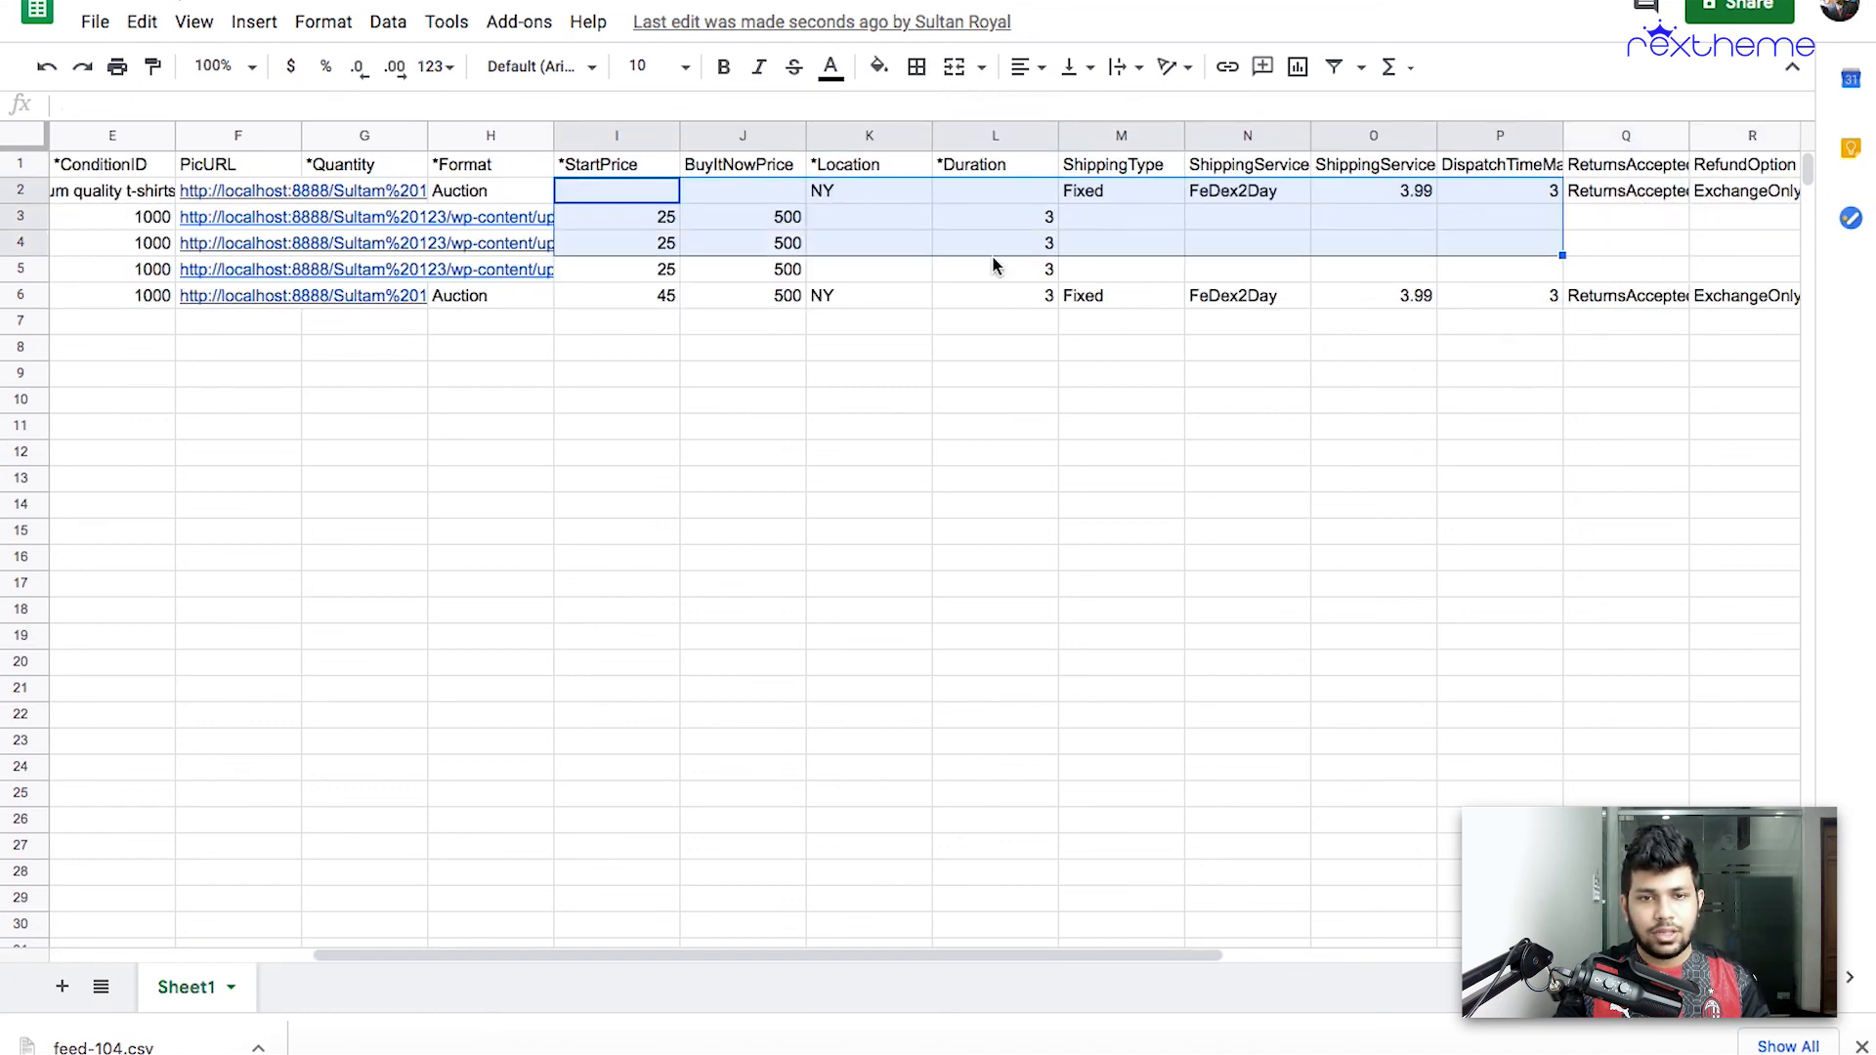
{"action": "left_click", "coordinate": [1028, 329]}
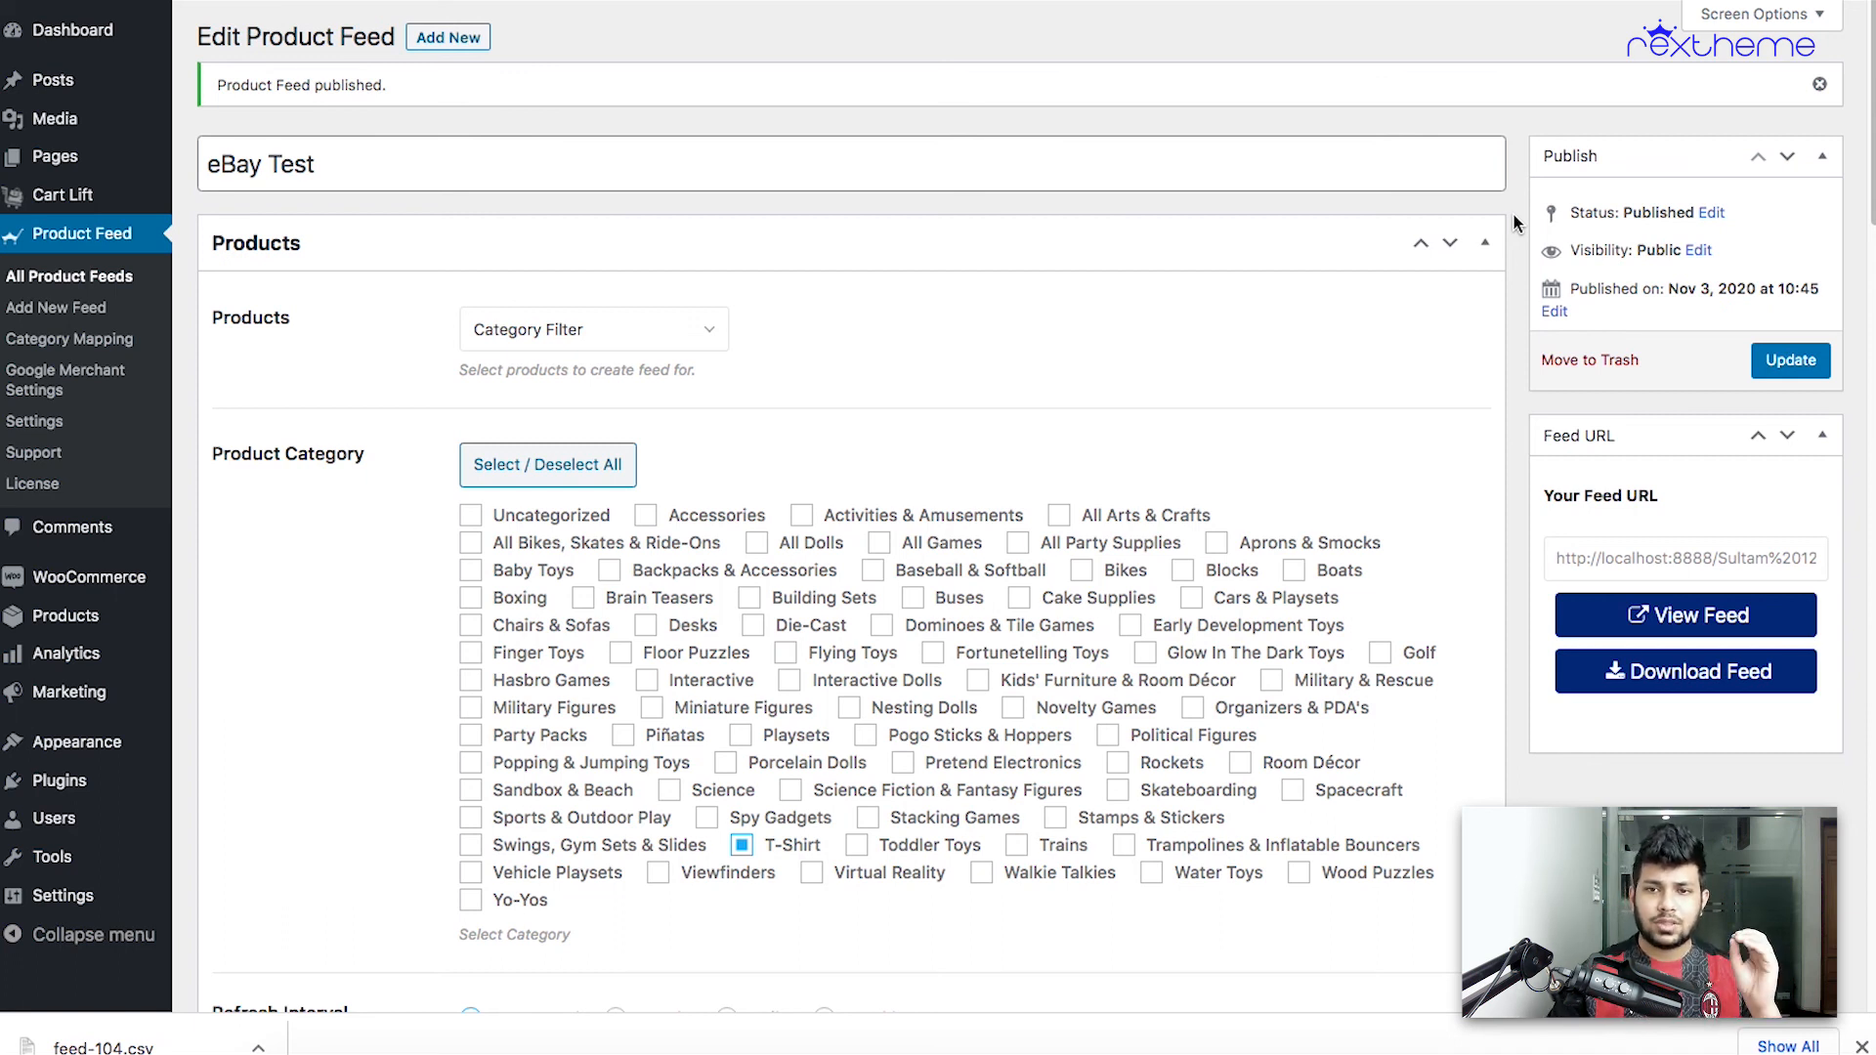
Switch to the WordPress product feed editor and review the eBay Test feed's attribute mappings and product settings.
{"action": "scroll", "coordinate": [1515, 224], "scroll_direction": "down", "scroll_amount": 15}
{"action": "scroll", "coordinate": [1517, 234], "scroll_direction": "down", "scroll_amount": 14}
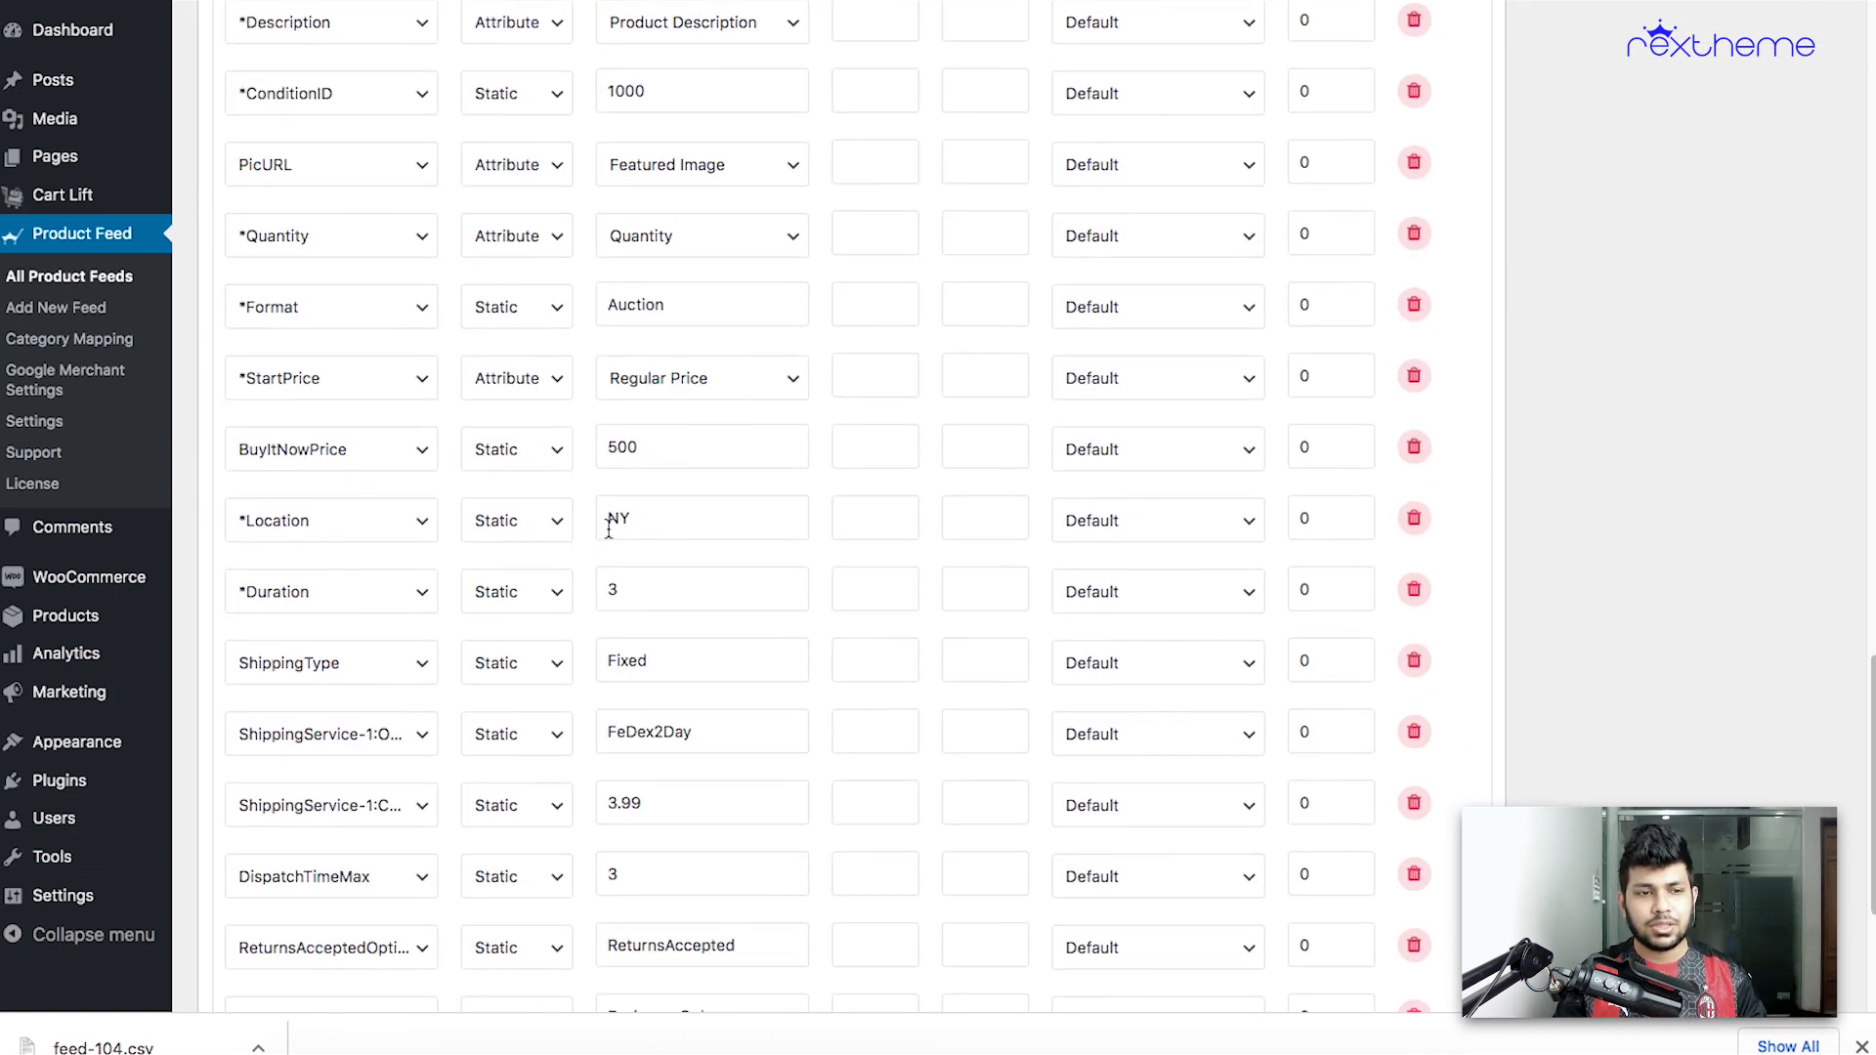
{"action": "scroll", "coordinate": [607, 527], "scroll_direction": "down", "scroll_amount": 3}
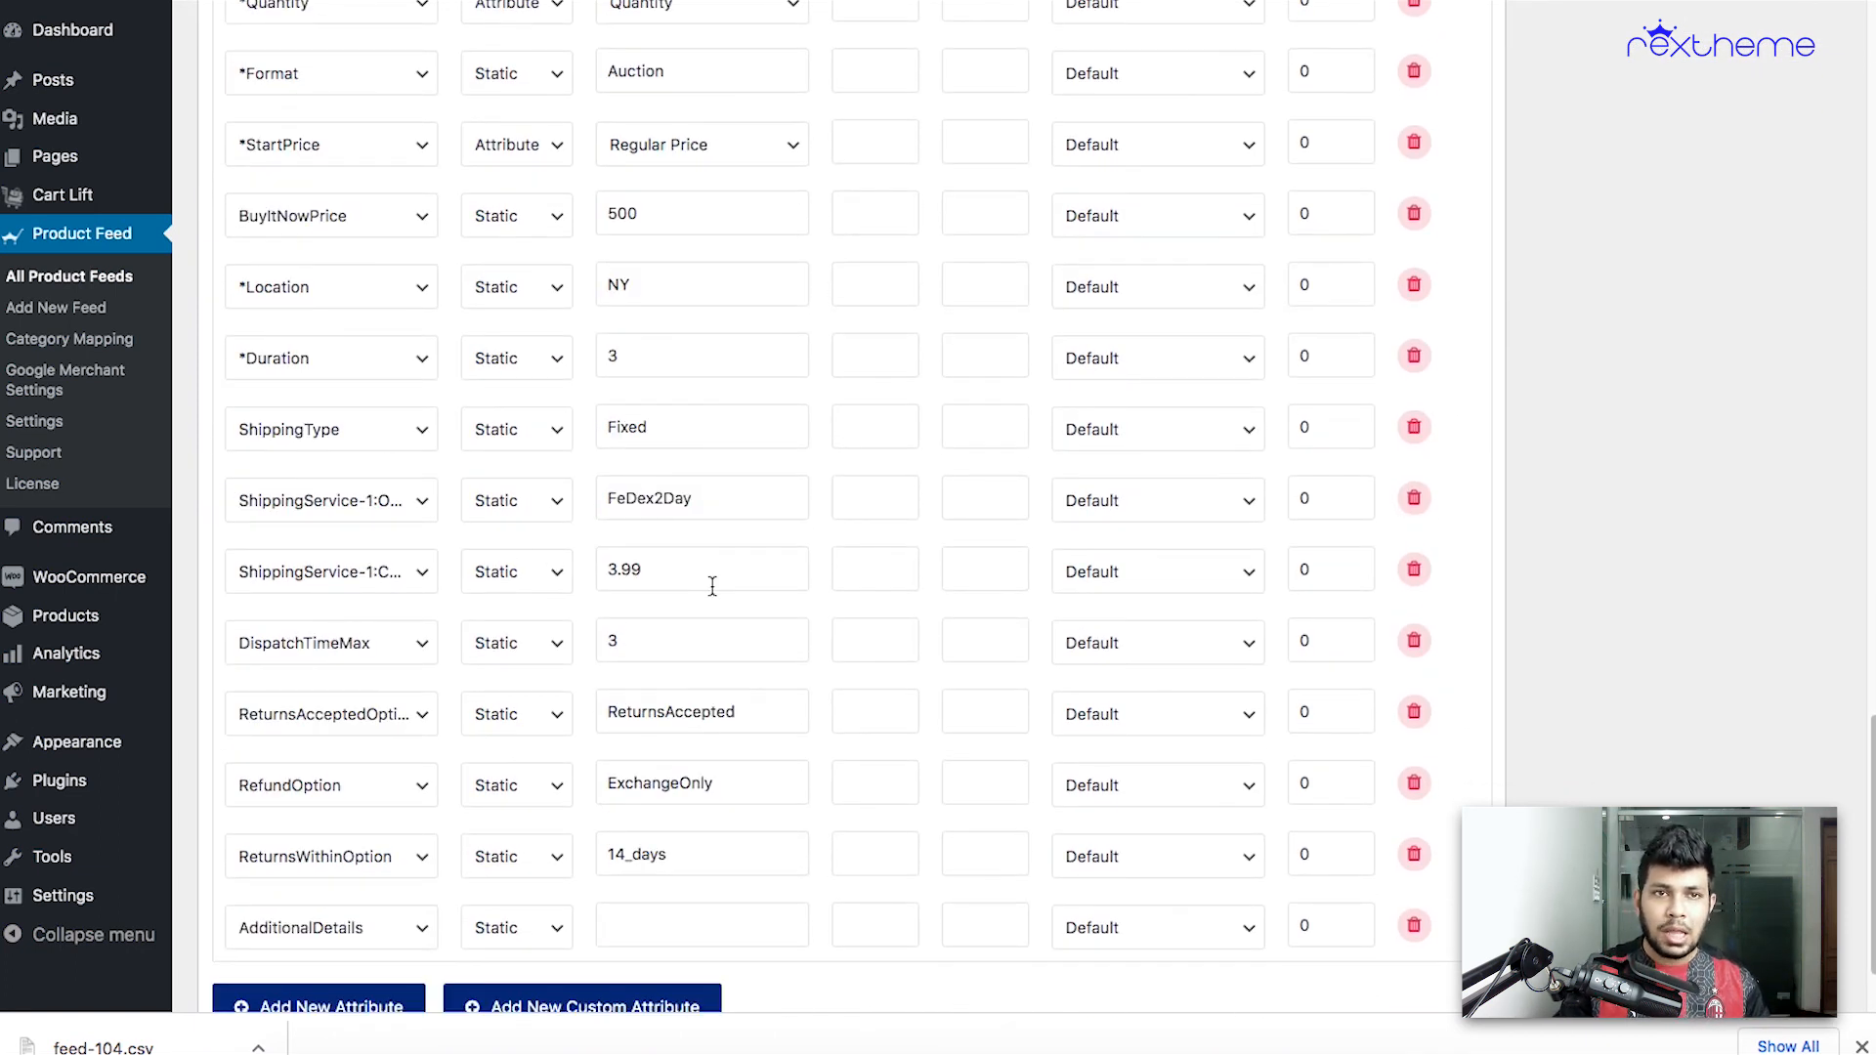
{"action": "scroll", "coordinate": [779, 586], "scroll_direction": "up", "scroll_amount": 1}
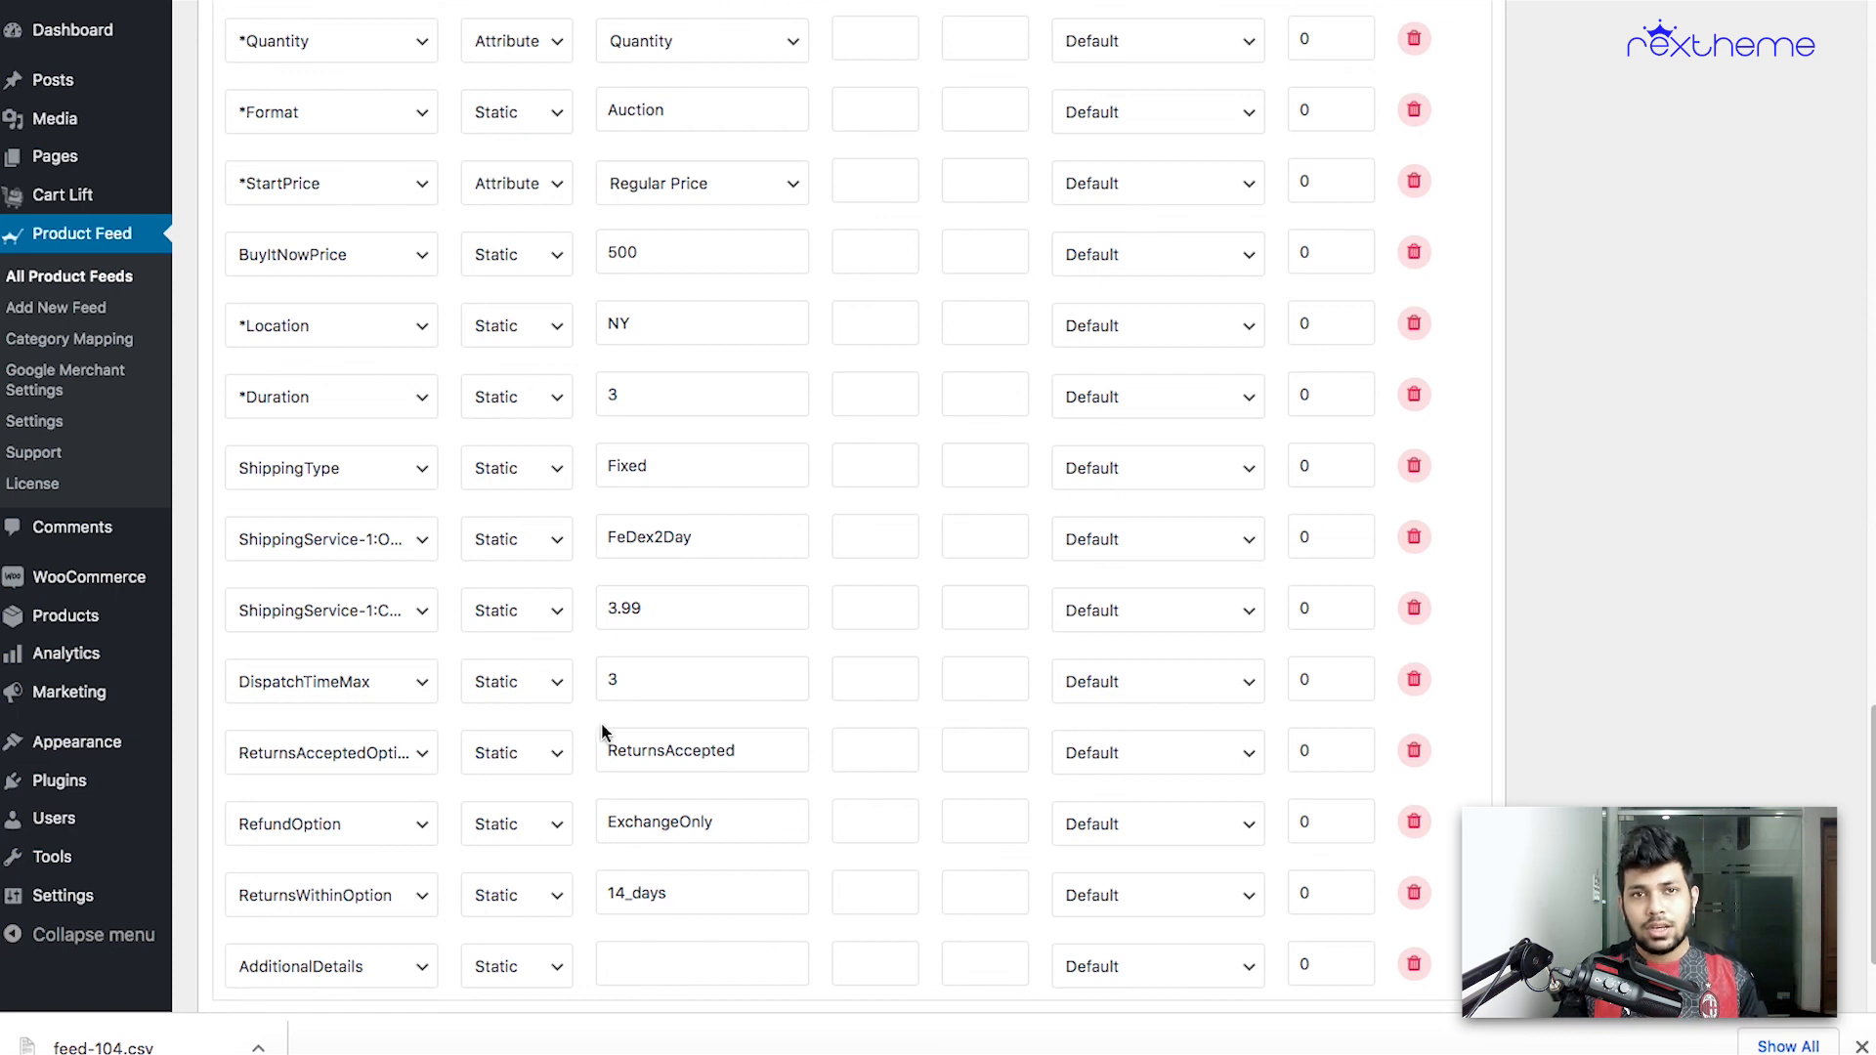
{"action": "scroll", "coordinate": [664, 701], "scroll_direction": "up", "scroll_amount": 3}
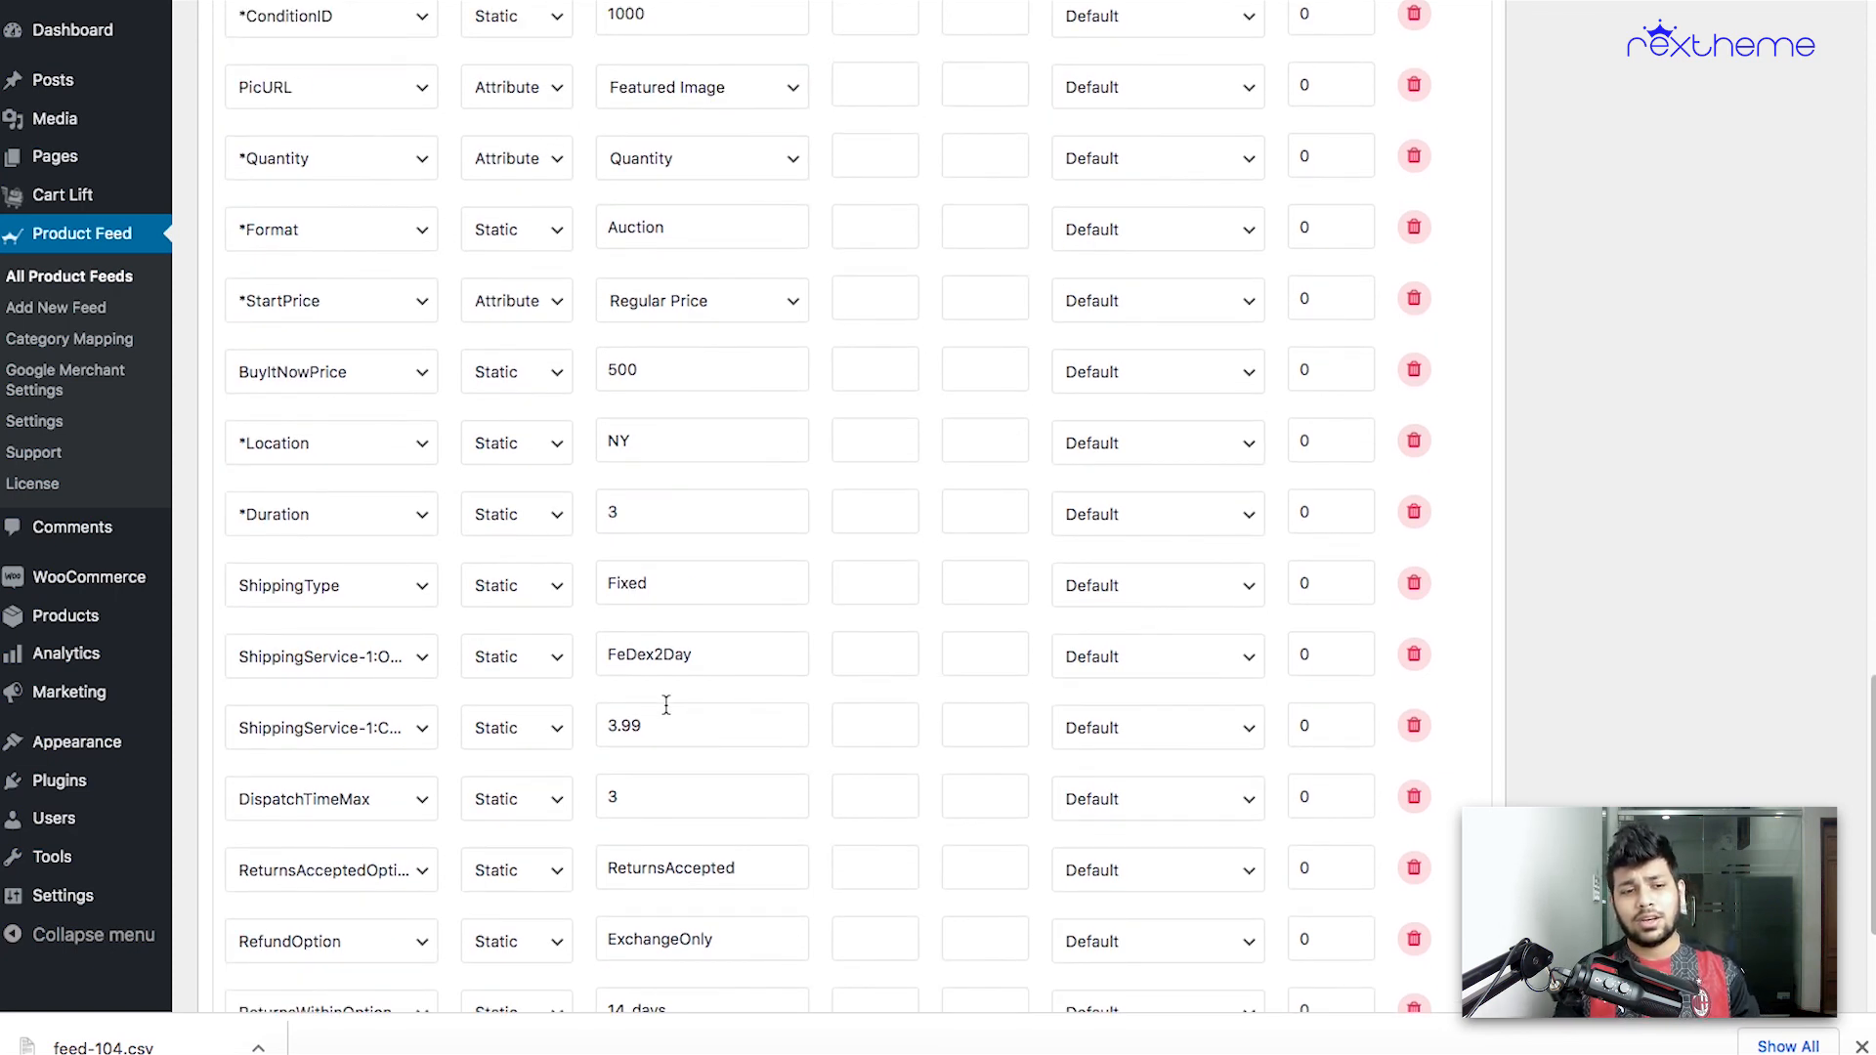
{"action": "scroll", "coordinate": [666, 704], "scroll_direction": "down", "scroll_amount": 6}
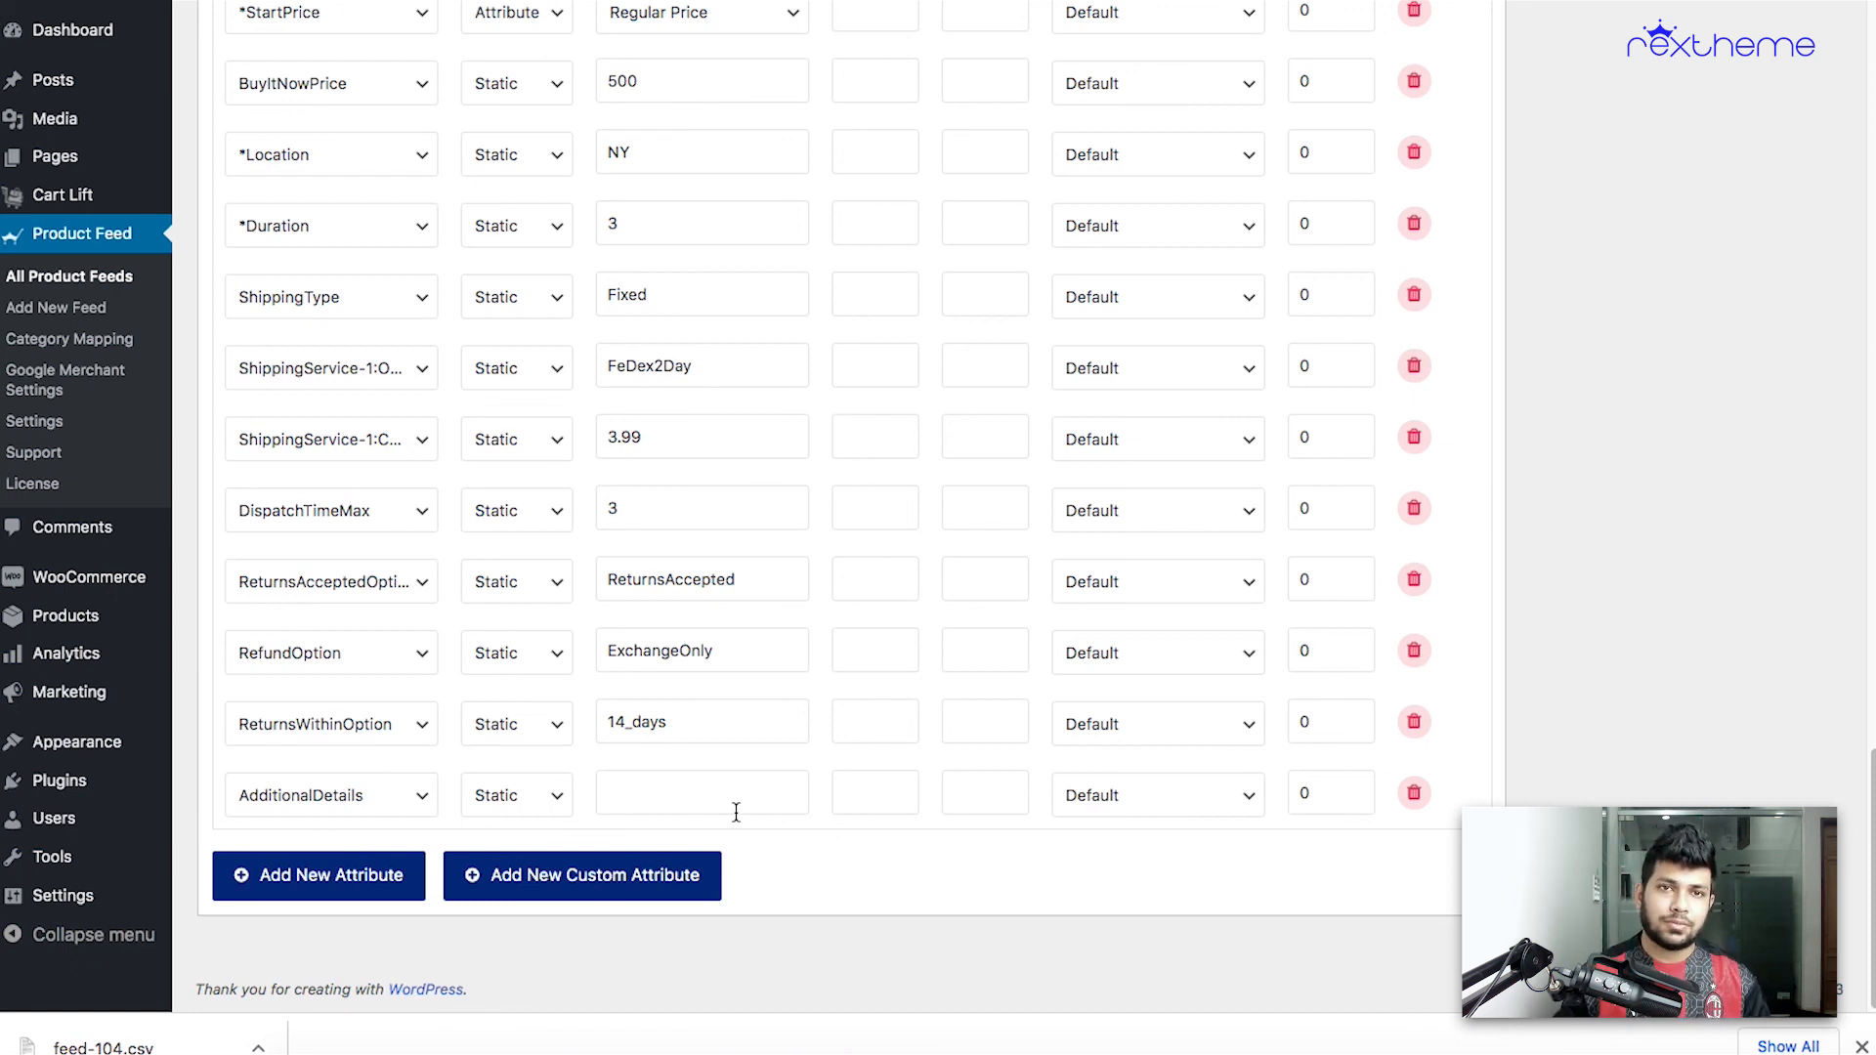
{"action": "scroll", "coordinate": [736, 812], "scroll_direction": "up", "scroll_amount": 20}
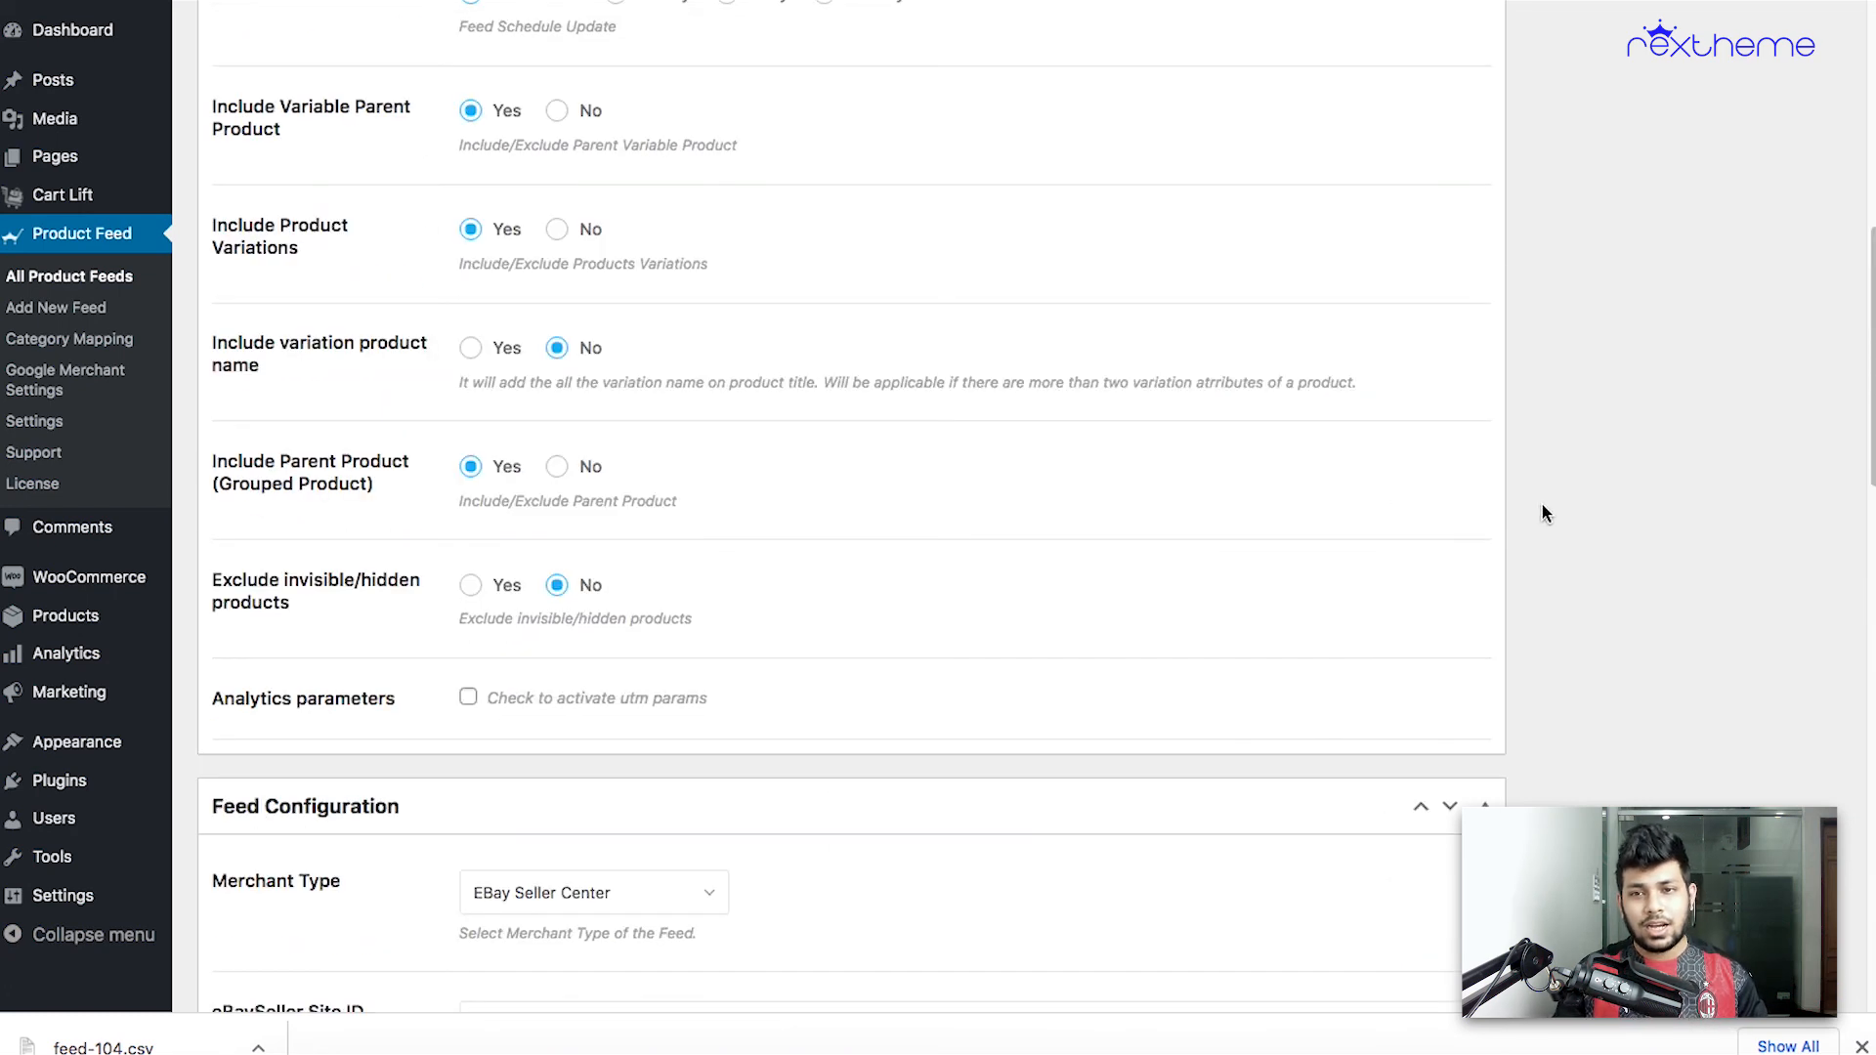
{"action": "scroll", "coordinate": [1541, 504], "scroll_direction": "up", "scroll_amount": 7}
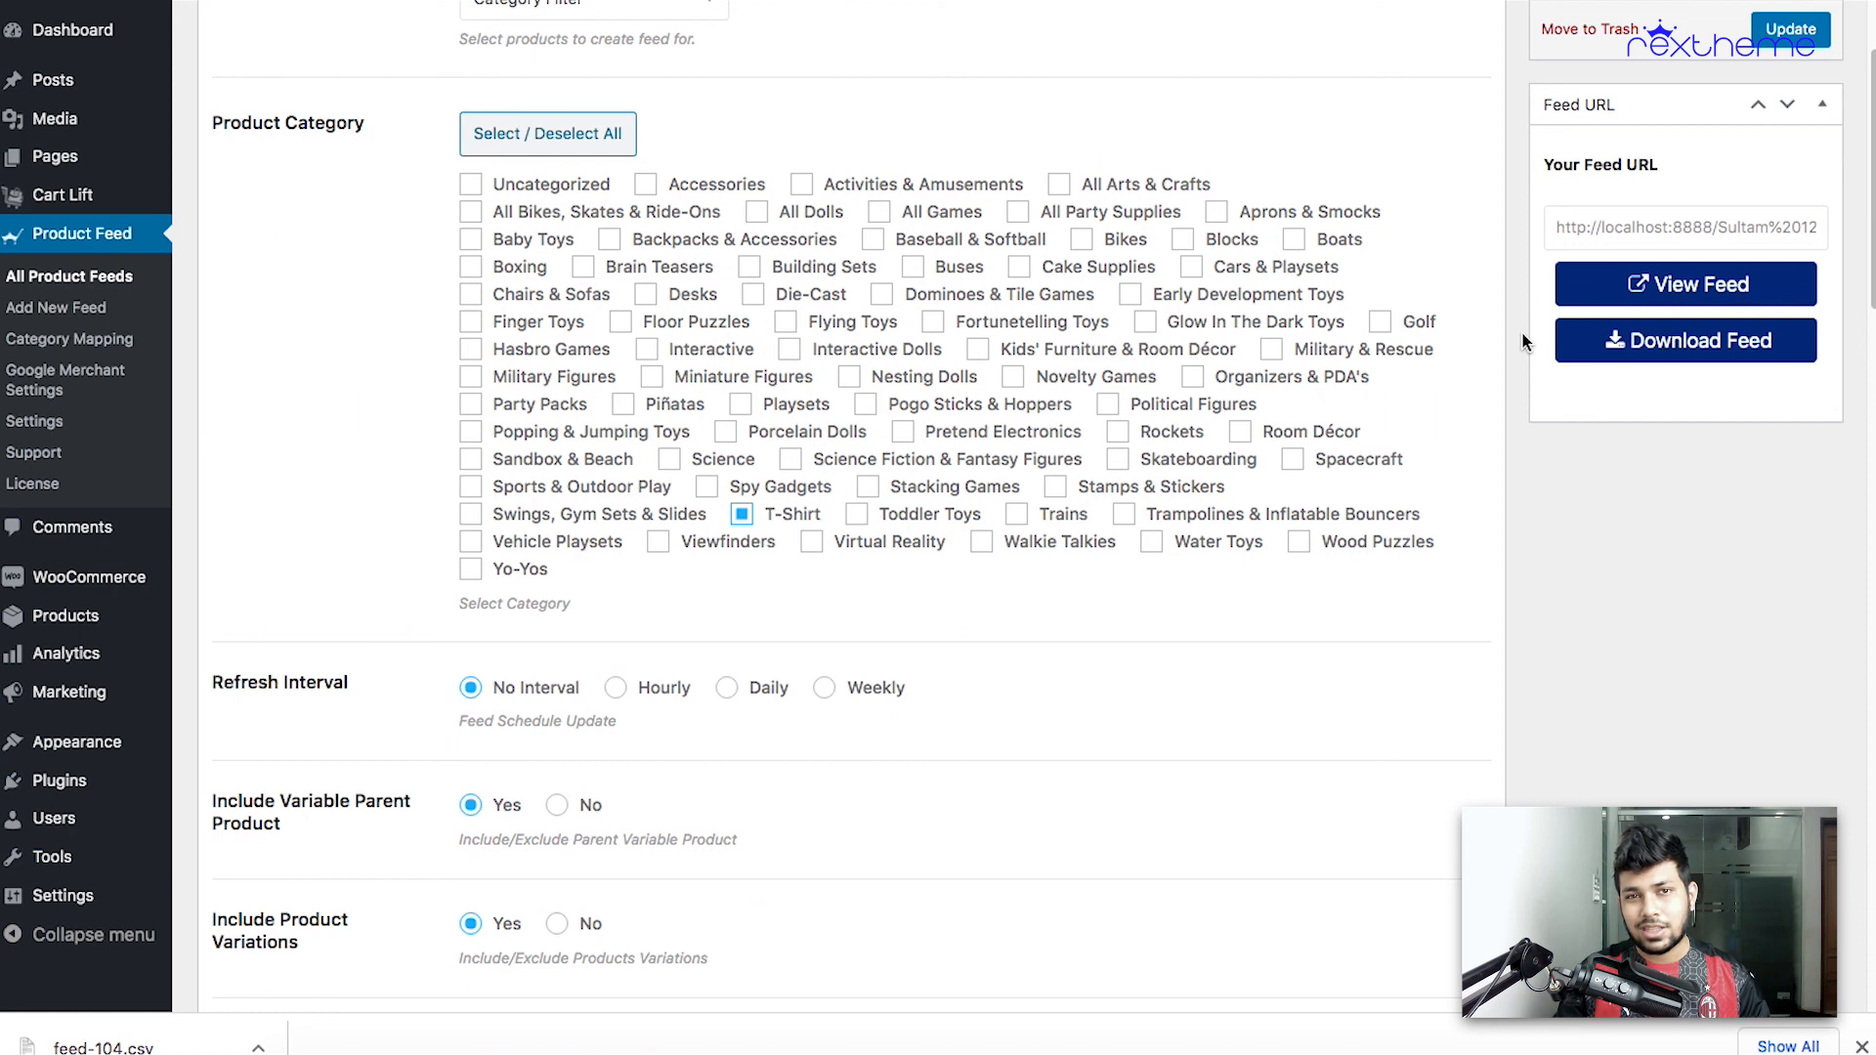
{"action": "scroll", "coordinate": [1524, 341], "scroll_direction": "up", "scroll_amount": 4}
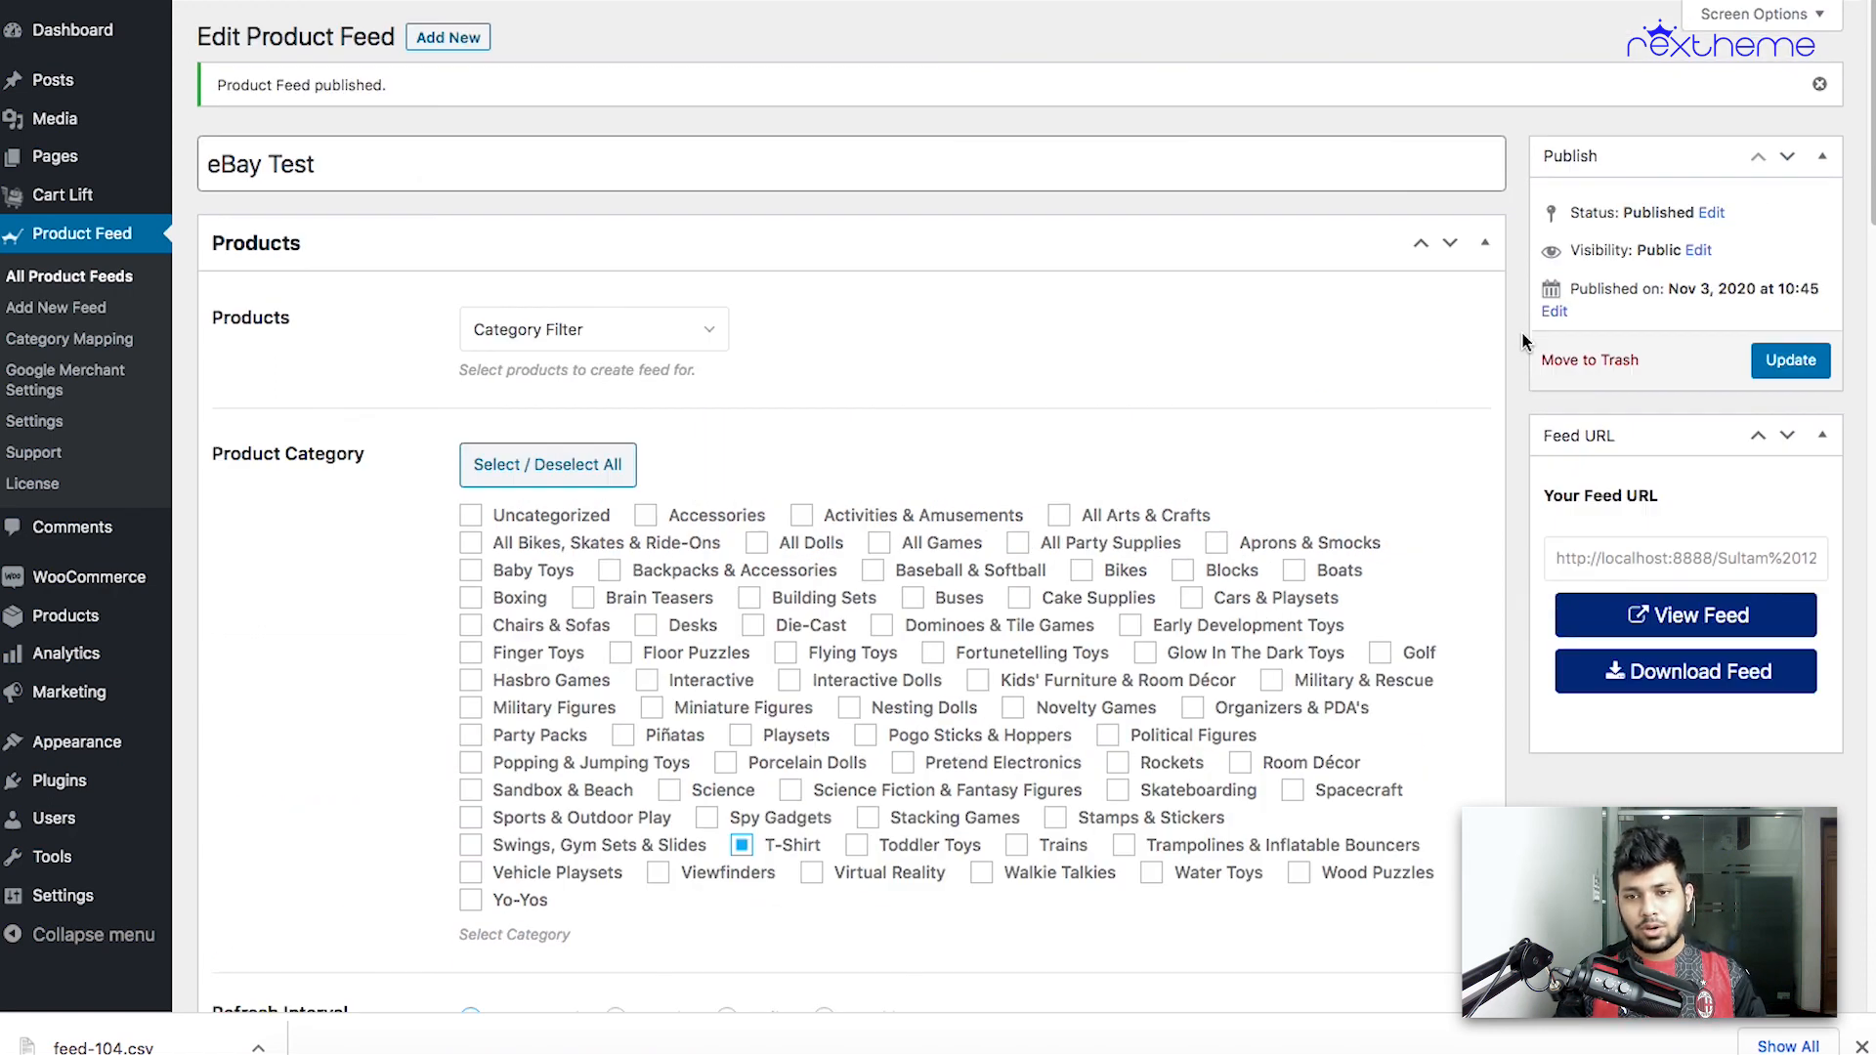